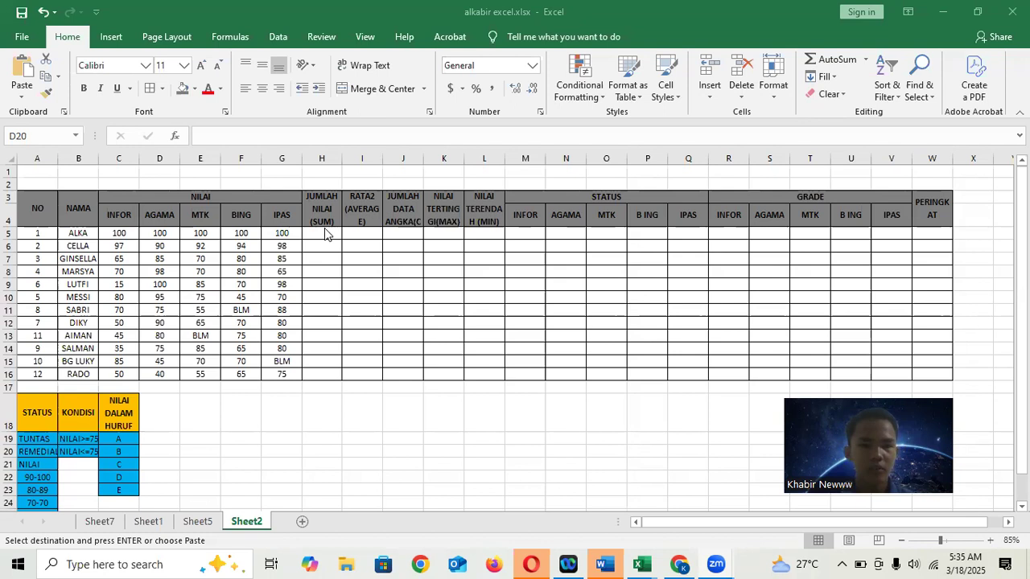
scroll(325, 229, "up", 1)
scroll(325, 229, "down", 6)
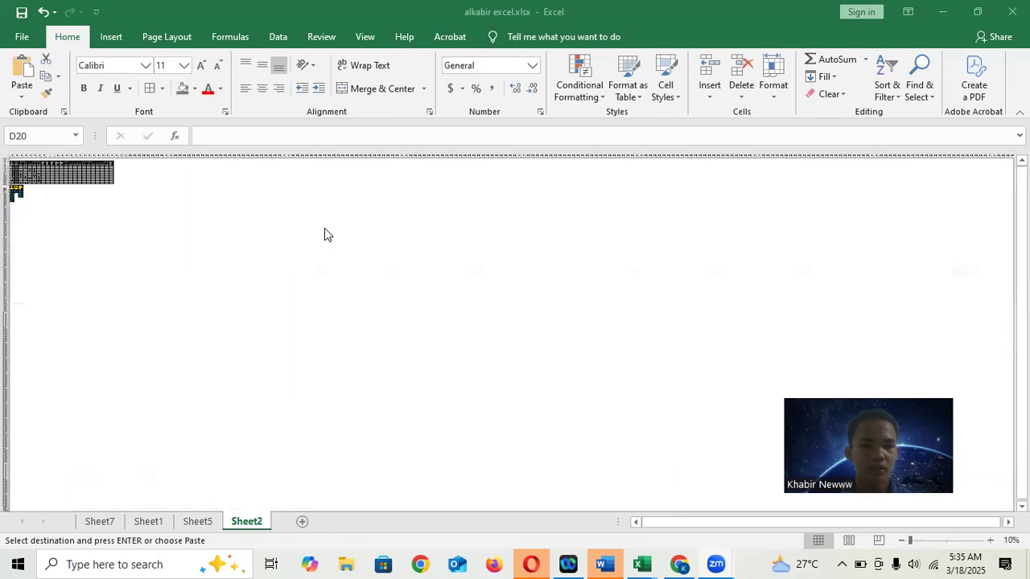
scroll(325, 229, "up", 7)
scroll(325, 229, "down", 3)
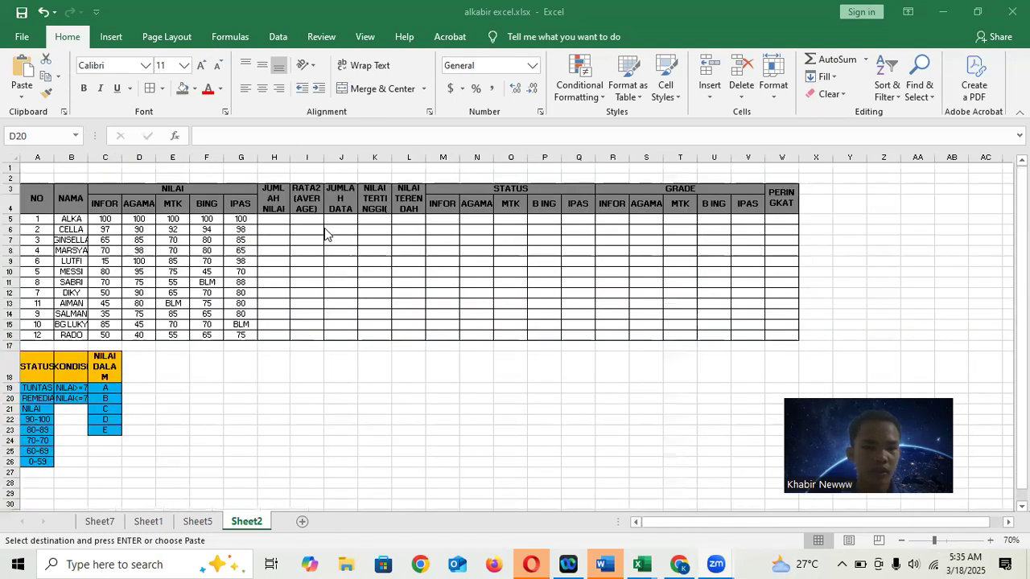
scroll(233, 229, "down", 2)
scroll(233, 229, "up", 1)
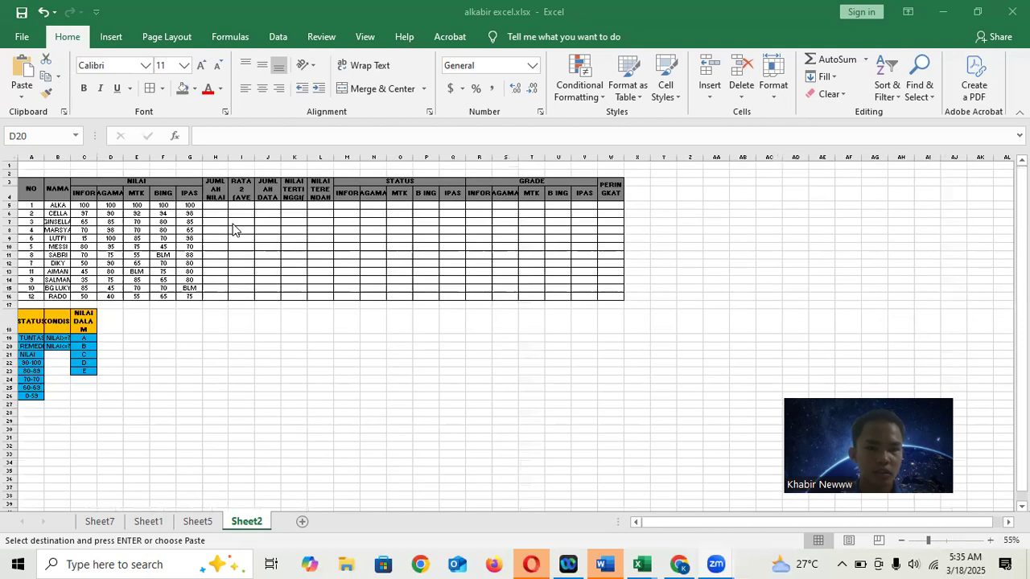
scroll(280, 223, "up", 1)
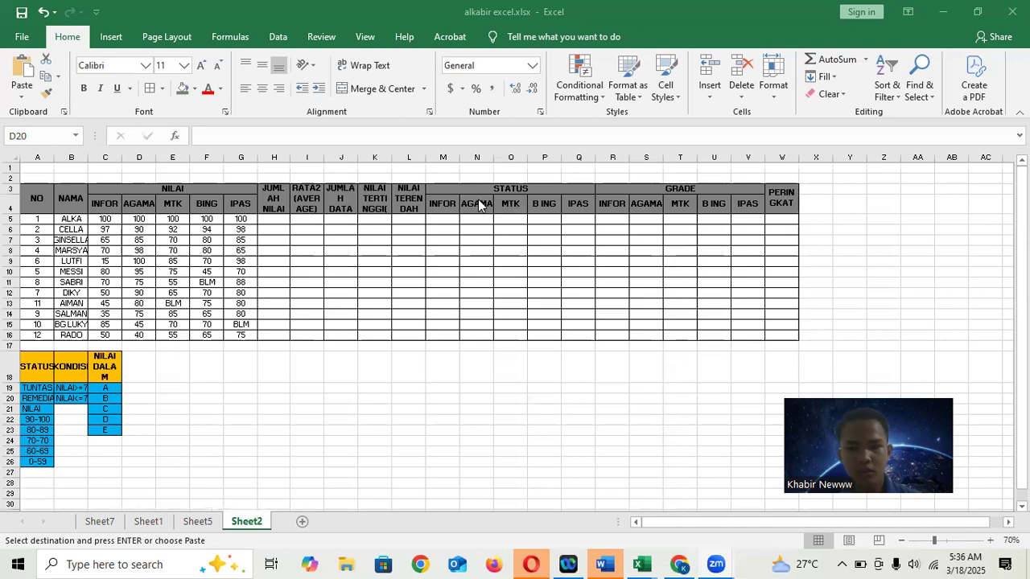
Step: Examine the status and letter-grade reference table below the scores, the PERINGKAT column and the empty JUMLAH NILAI column
left_click(35, 389)
left_click(35, 386)
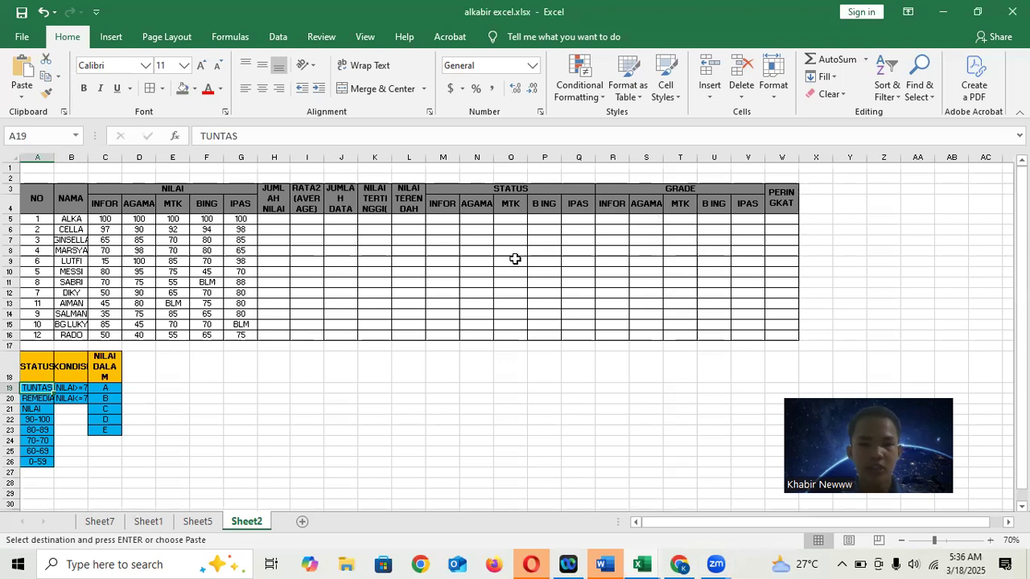
left_click(103, 384)
left_click(105, 400)
left_click(104, 410)
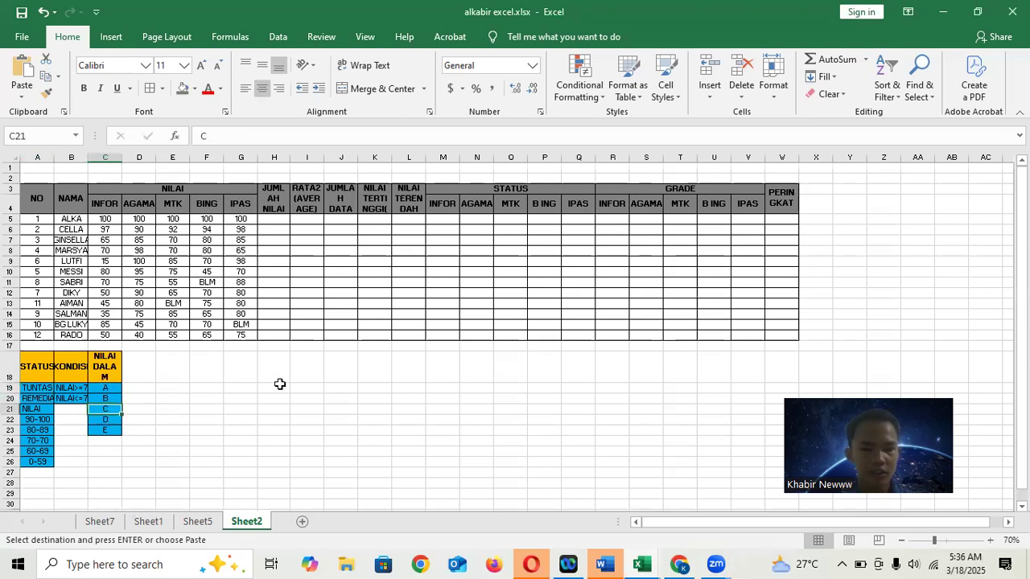
left_click(786, 219)
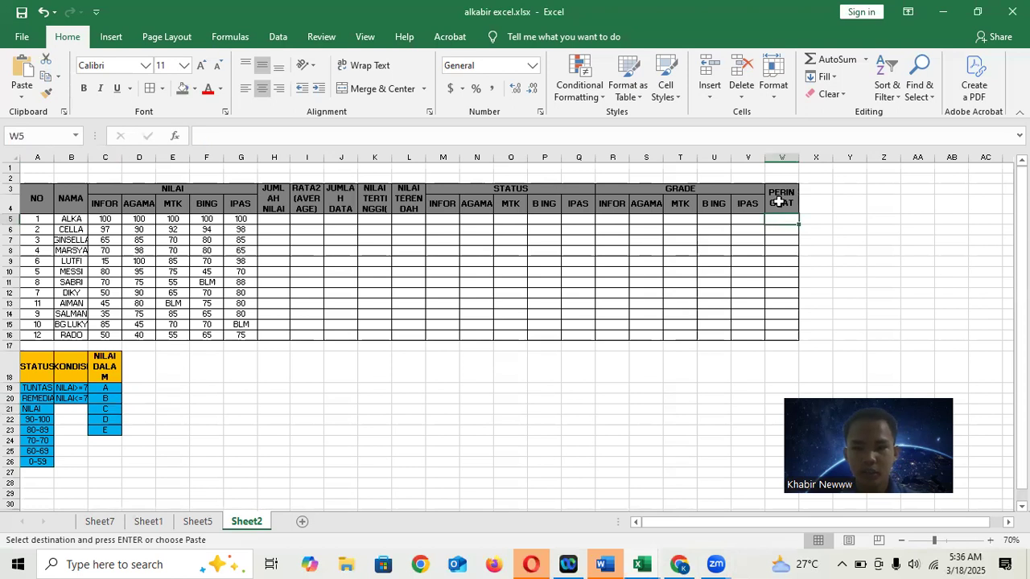
left_click(779, 202)
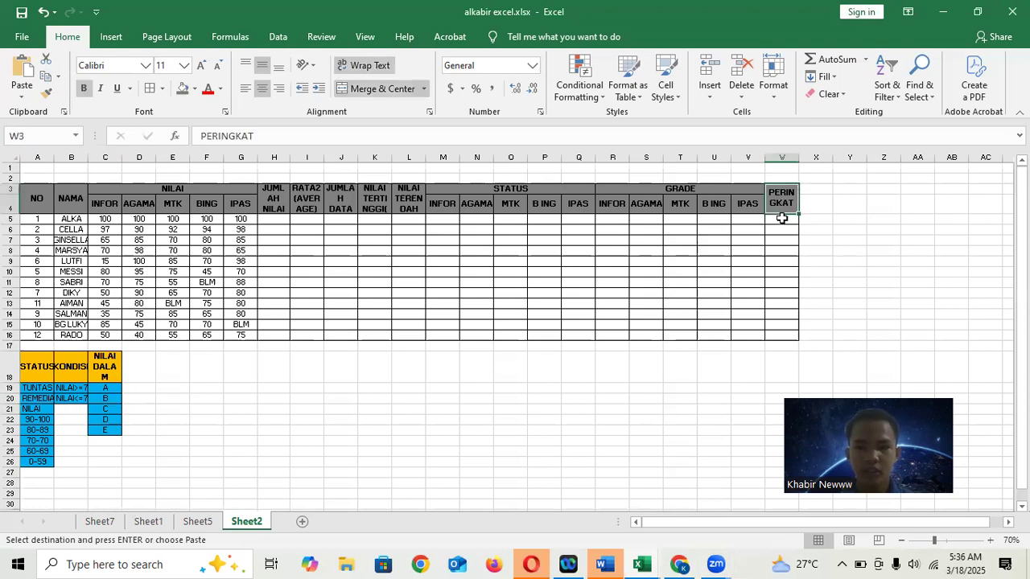
left_click(782, 219)
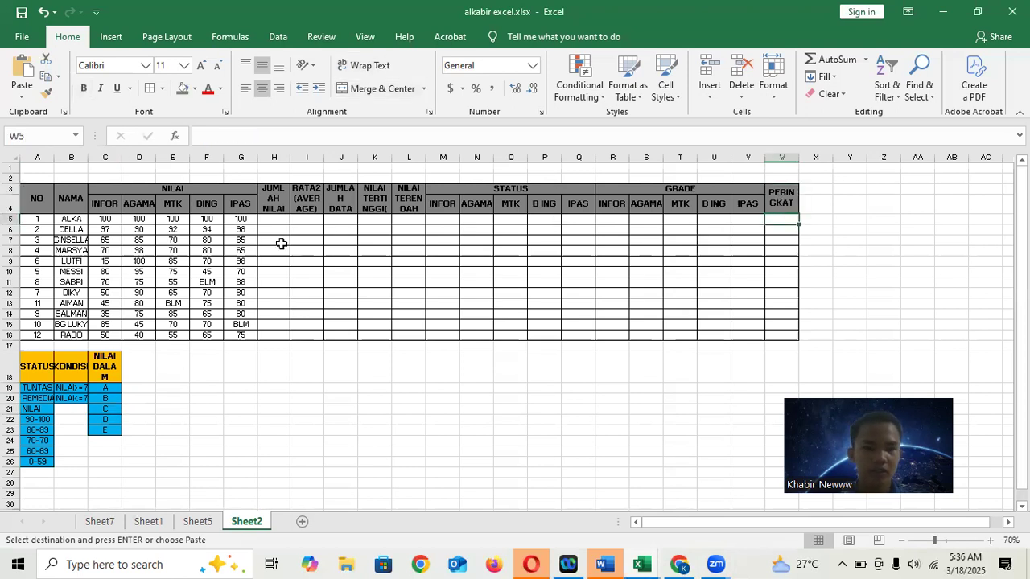
left_click(281, 229)
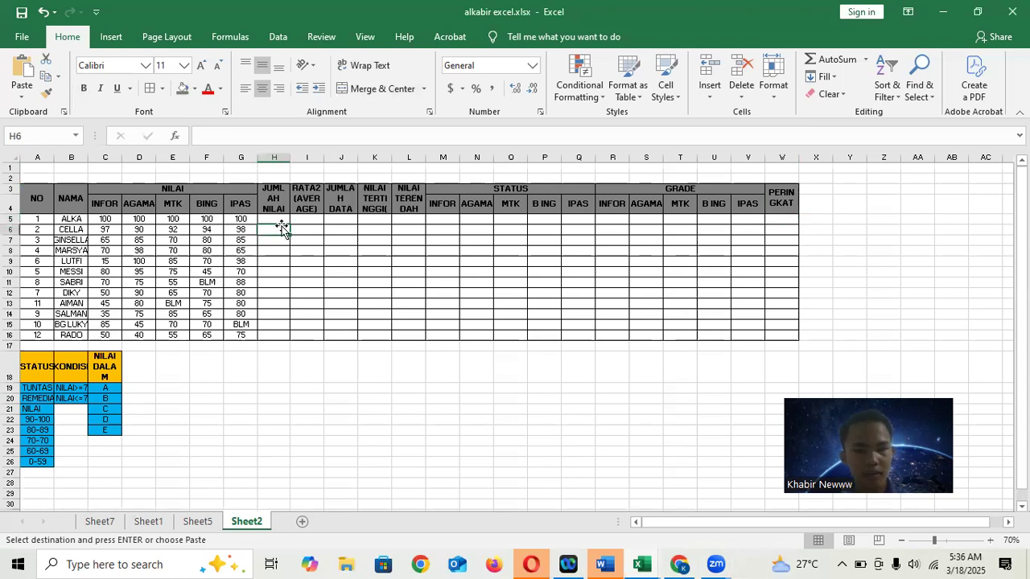
Step: Enter =SUM(C5:F5) in H5 under JUMLAH NILAI for the first student
scroll(272, 236, "right", 5)
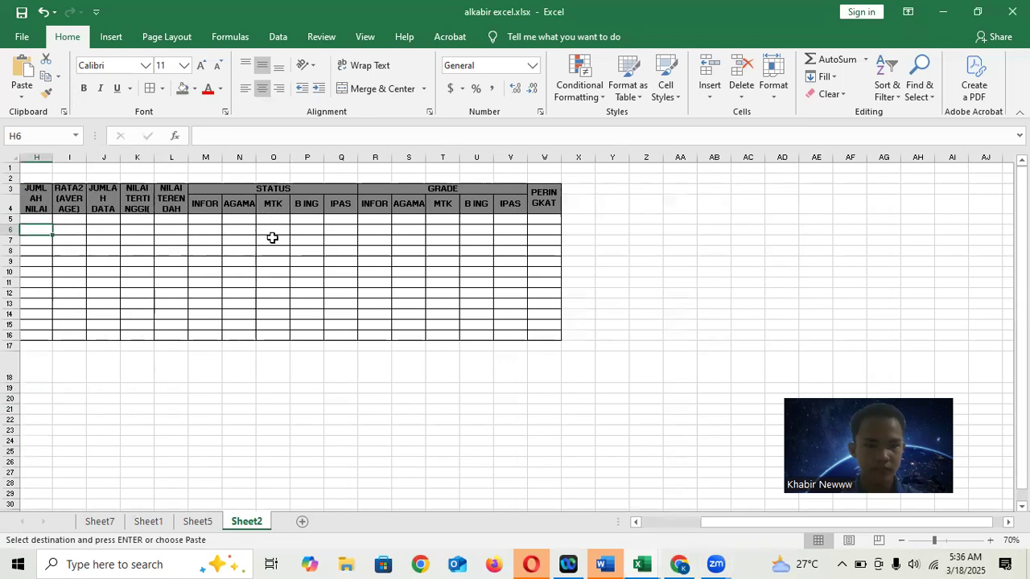
scroll(272, 236, "left", 5)
scroll(272, 237, "up", 3)
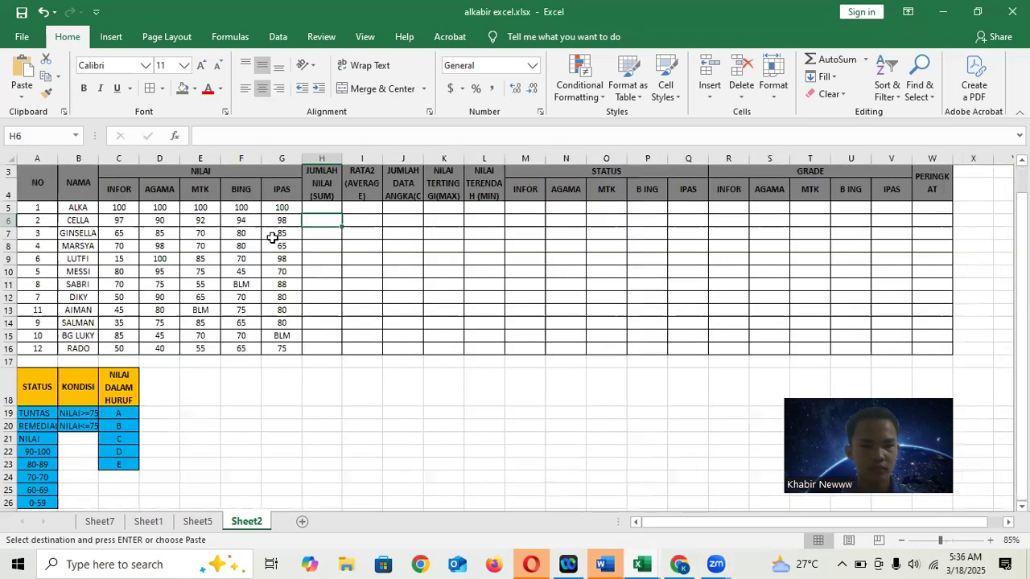
left_click(283, 245)
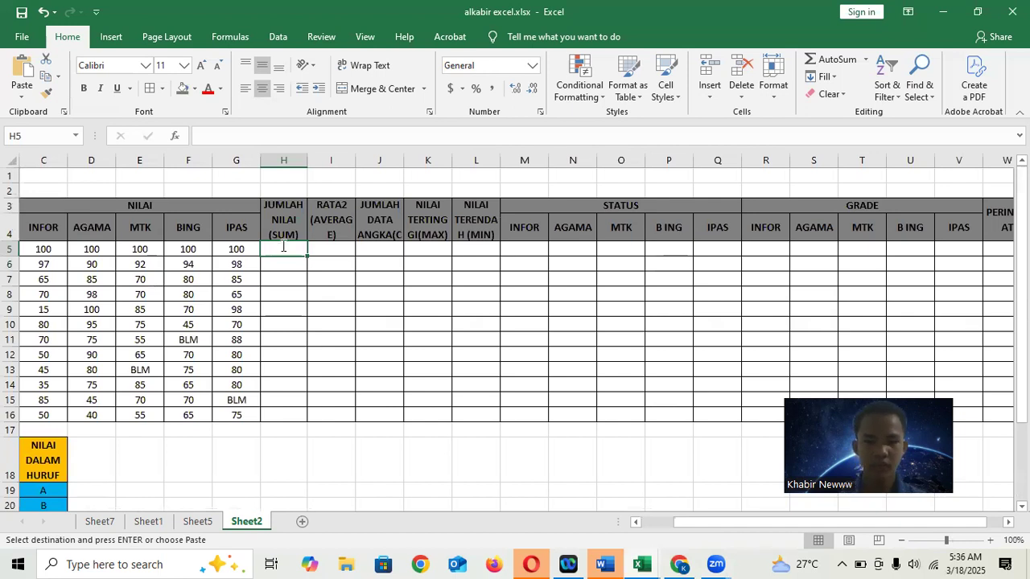
type("=SUM")
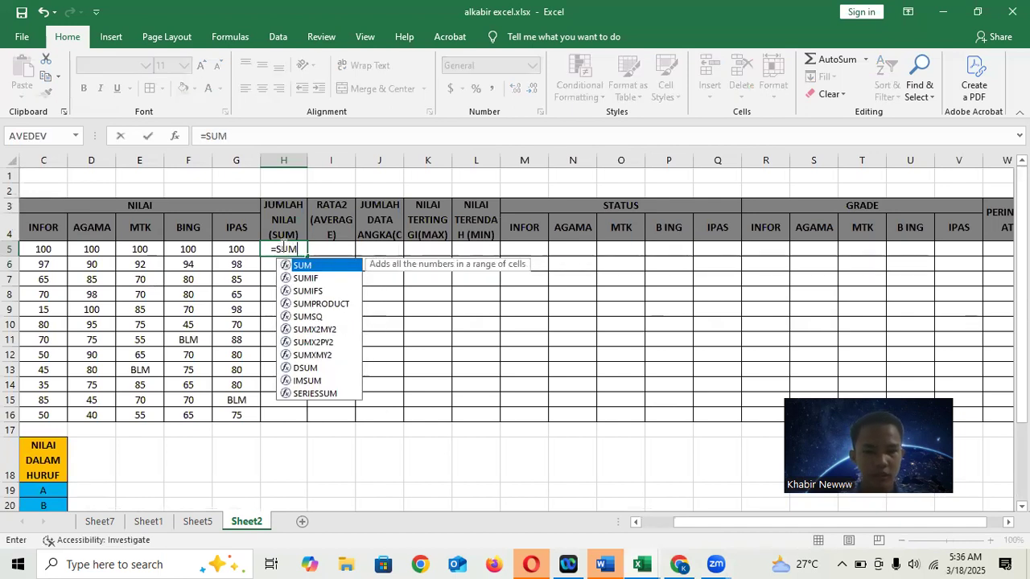
double_click(329, 268)
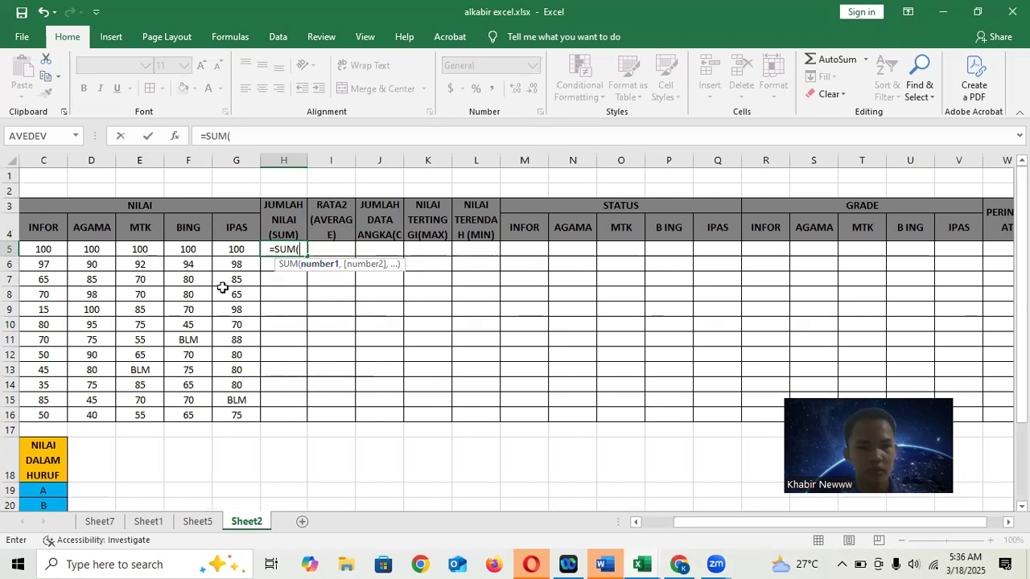
scroll(224, 285, "left", 2)
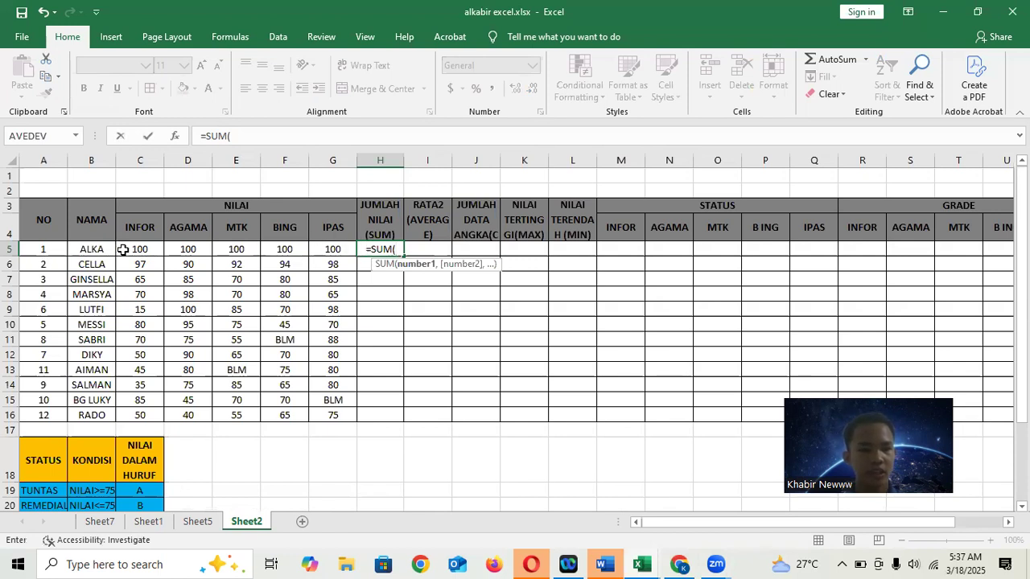
left_click(141, 230)
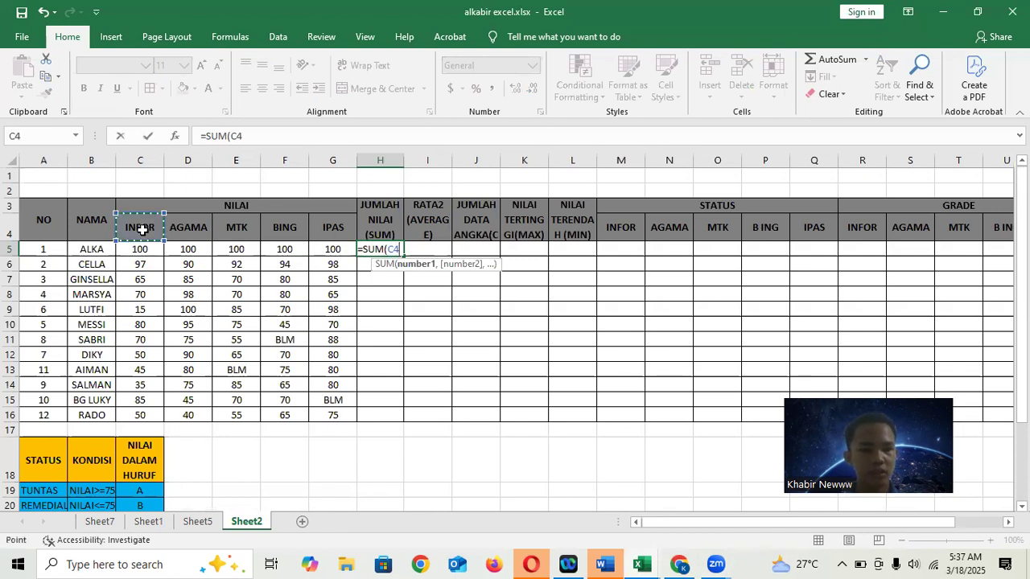
left_click(140, 248)
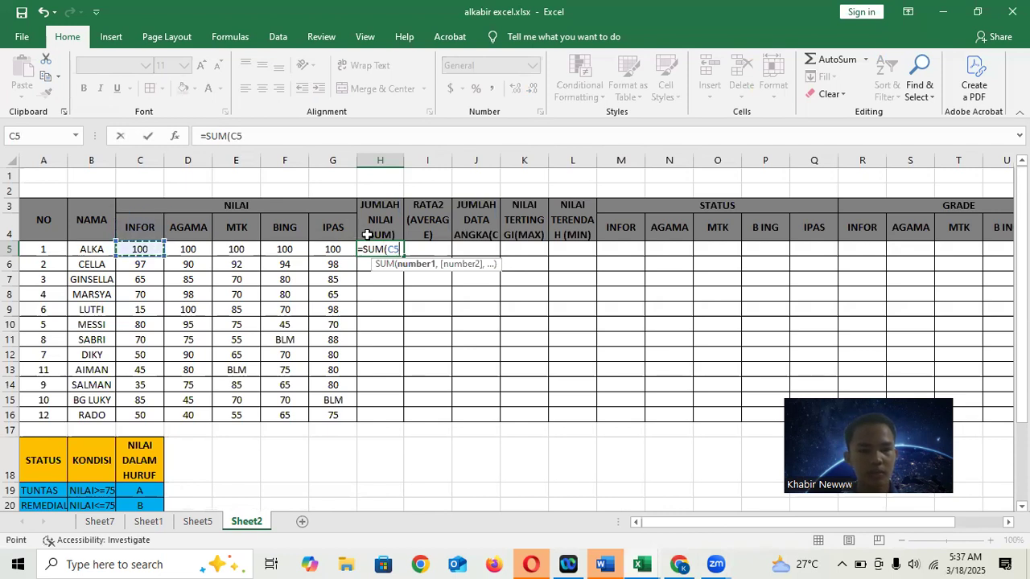
left_click(333, 250)
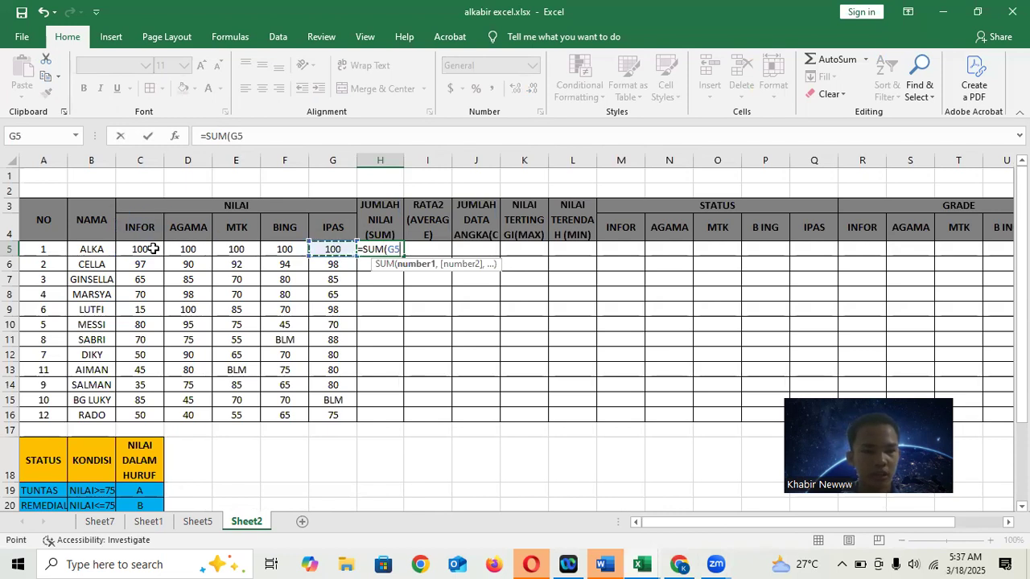
left_click_drag(142, 248, 295, 242)
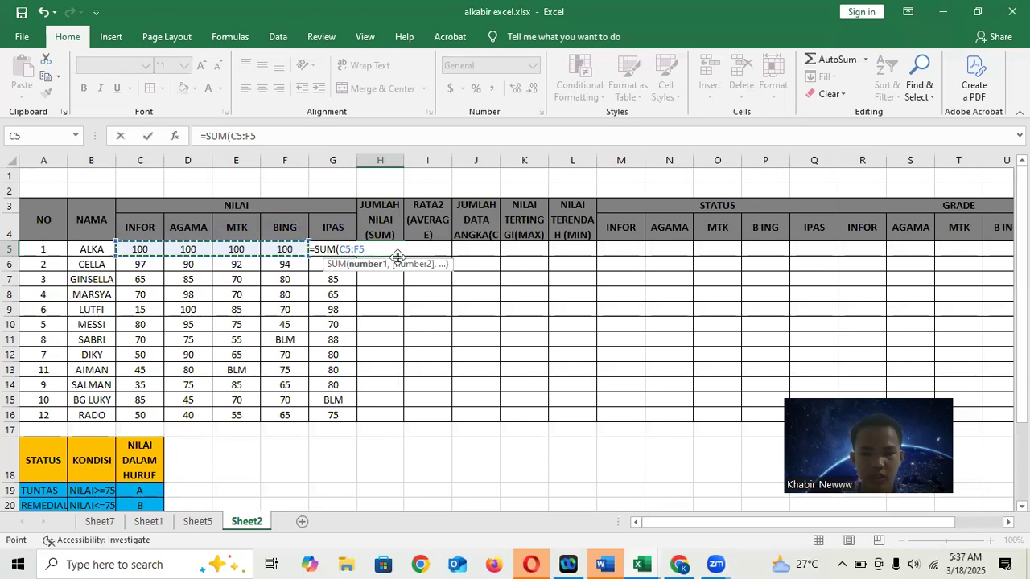
key("Return")
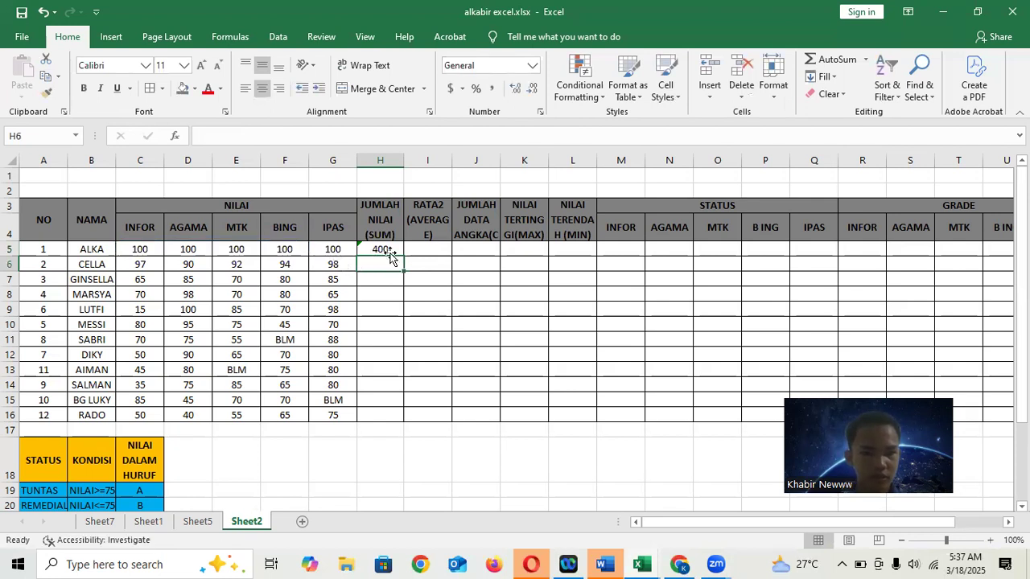
Step: Change the H5 formula to =SUM(C5:G5) and fill it down through H16
left_click(390, 250)
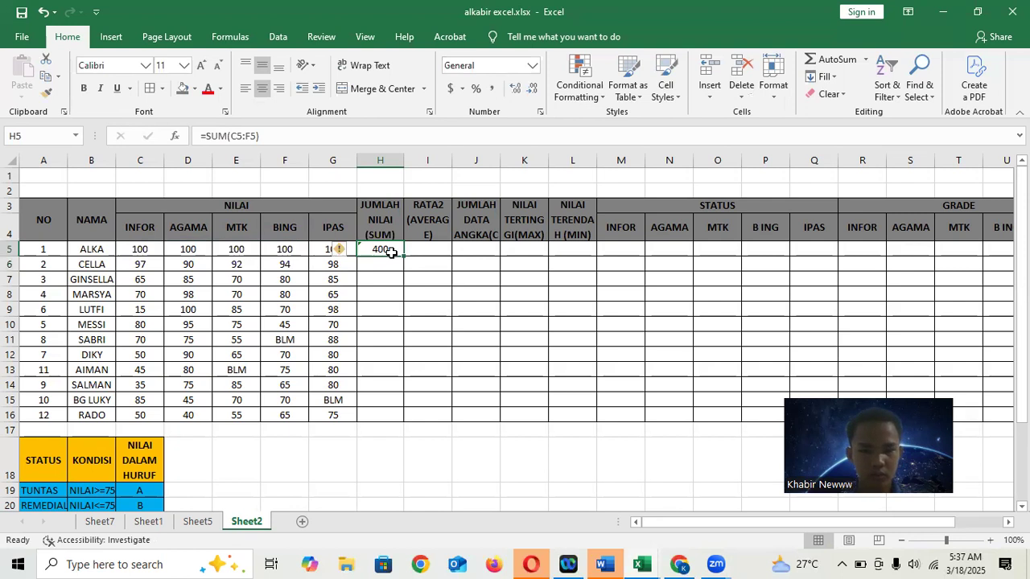
double_click(390, 250)
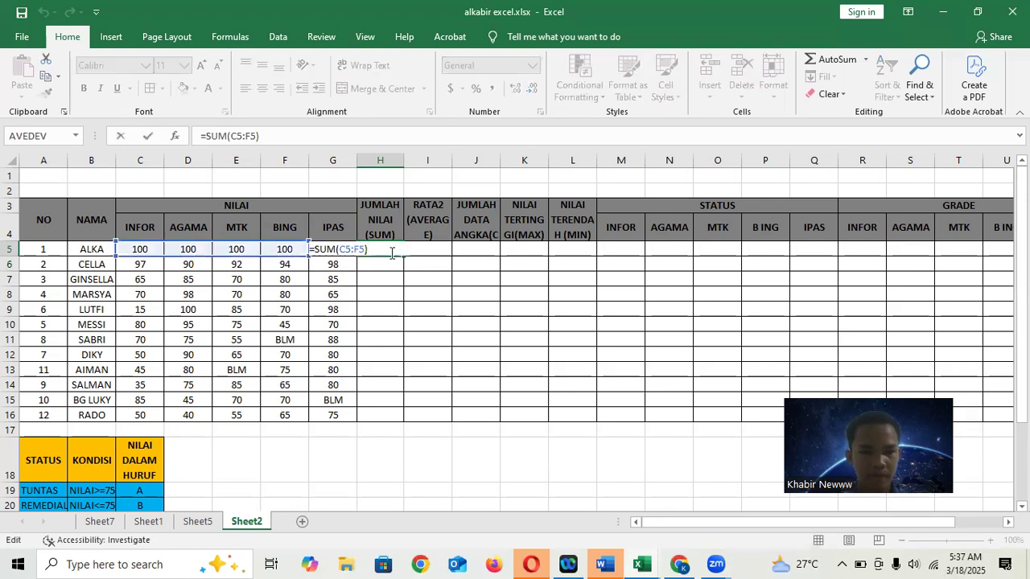
left_click(374, 290)
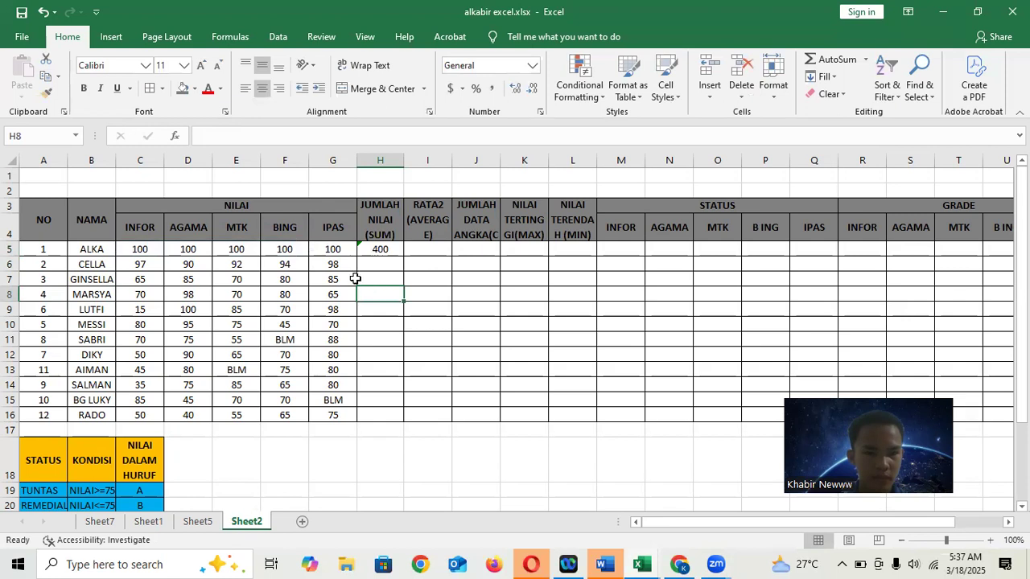
left_click(390, 252)
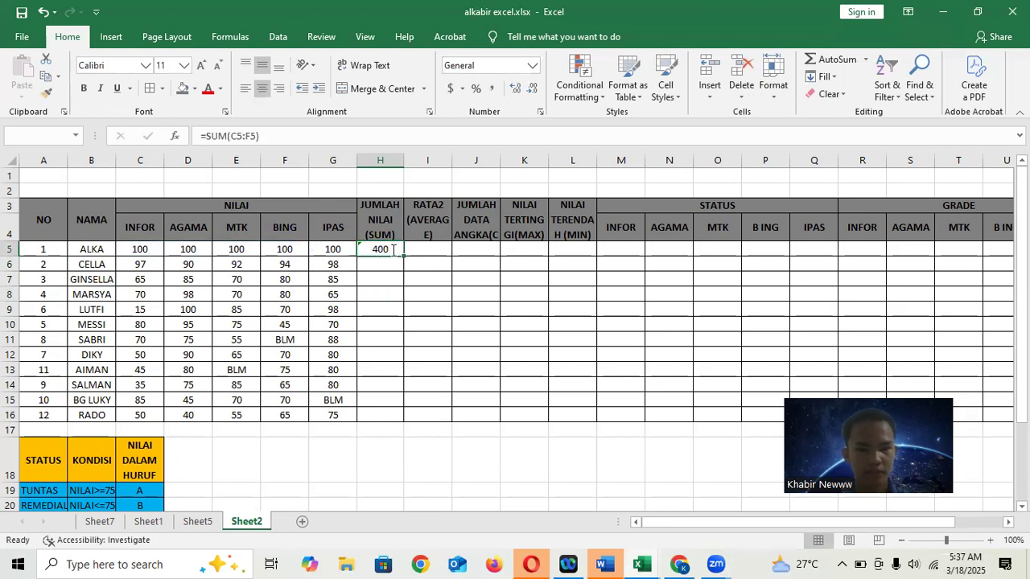
double_click(392, 250)
key("BackSpace")
key("BackSpace")
key("BackSpace")
key("BackSpace")
key("BackSpace")
key("BackSpace")
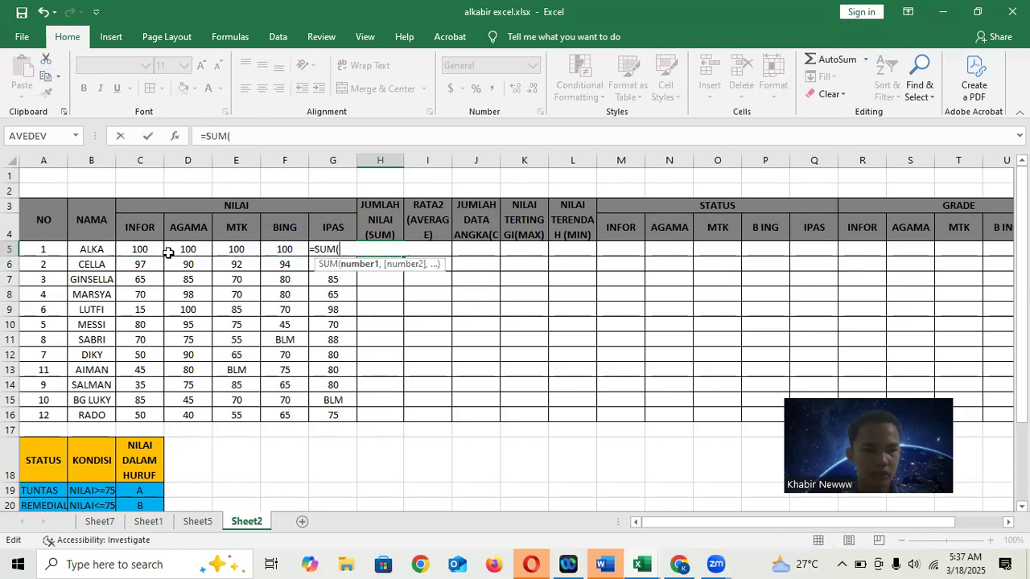
left_click_drag(145, 251, 320, 251)
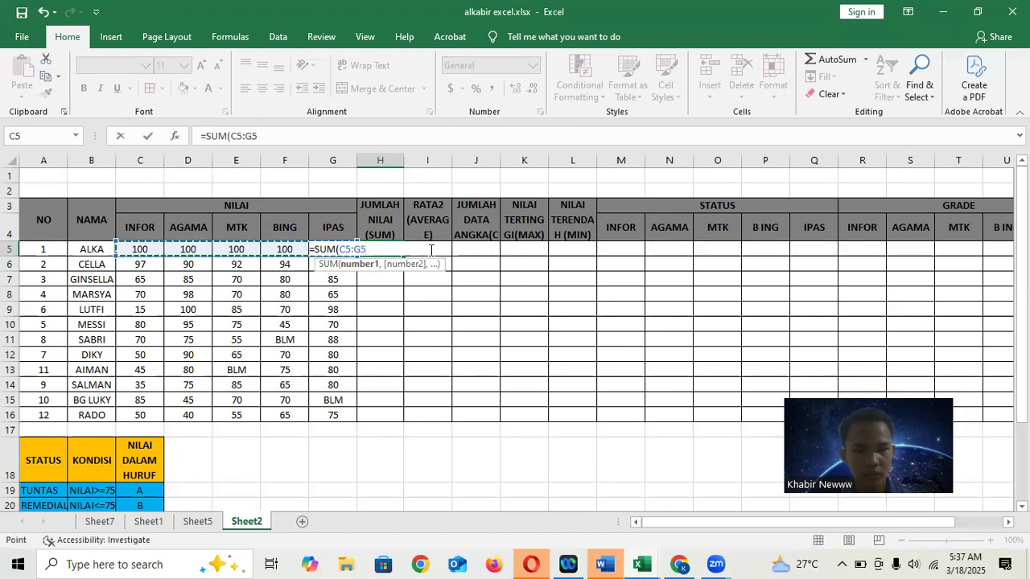
key("Return")
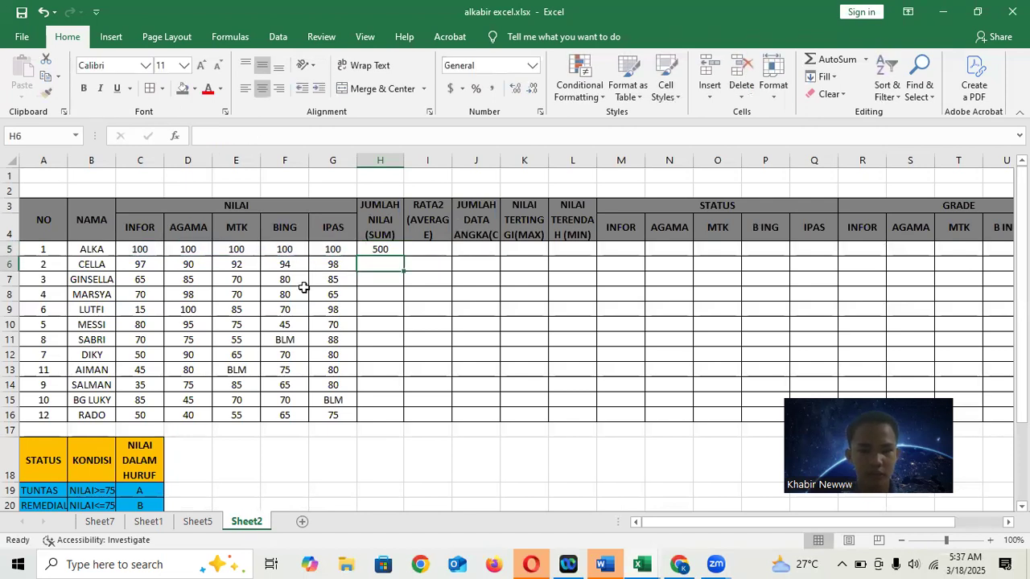
left_click(391, 249)
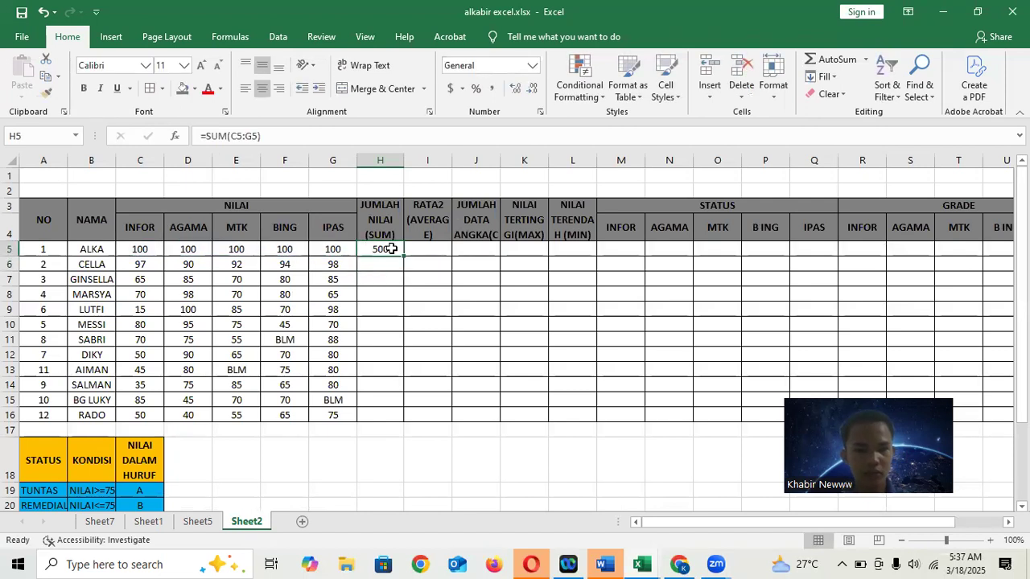
left_click_drag(402, 256, 372, 427)
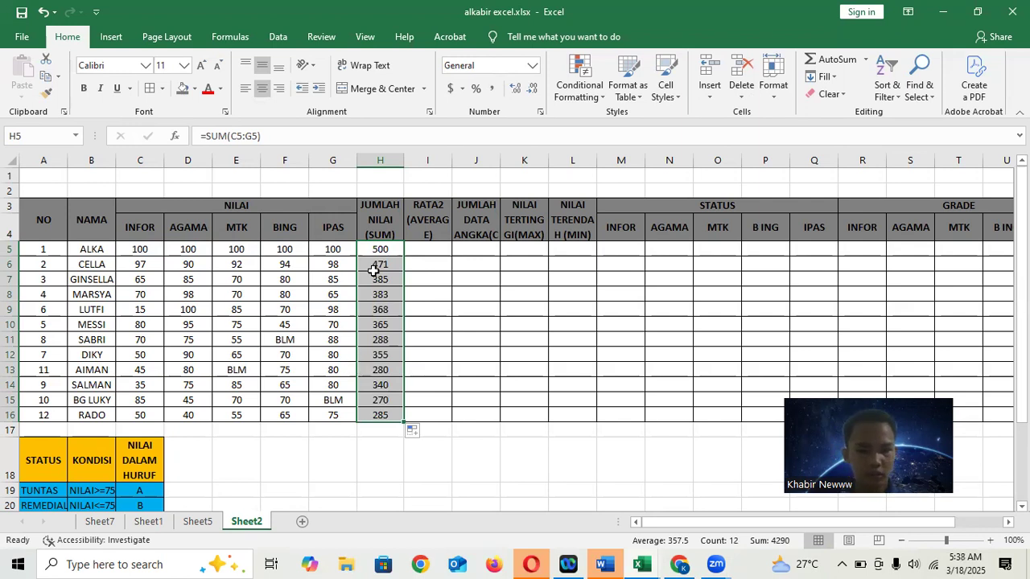
Step: Enter =AVERAGE(C5:G5) in I5 under RATA2 to average the first student's five subject scores
left_click(424, 246)
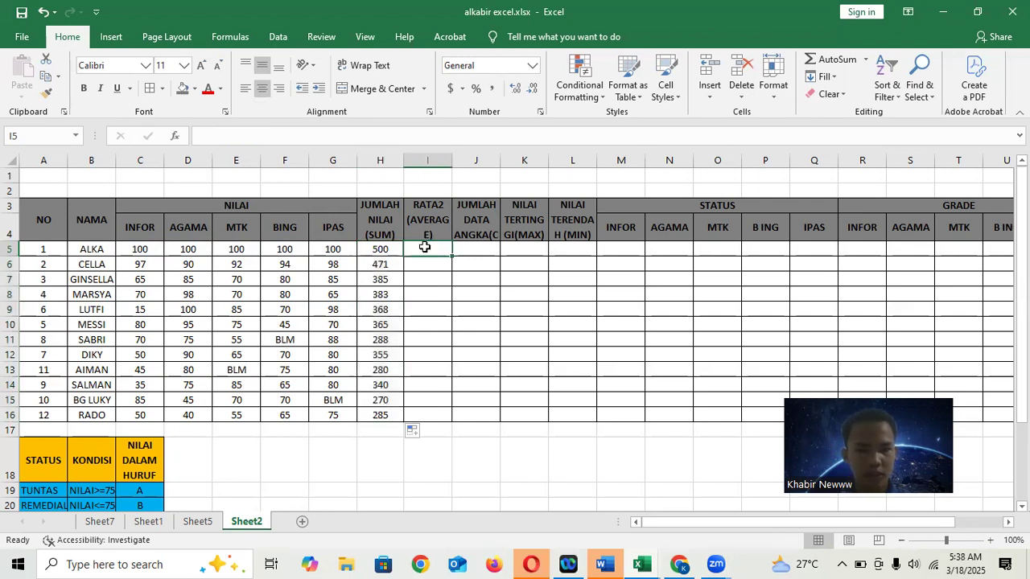
type("=AVERAGE(")
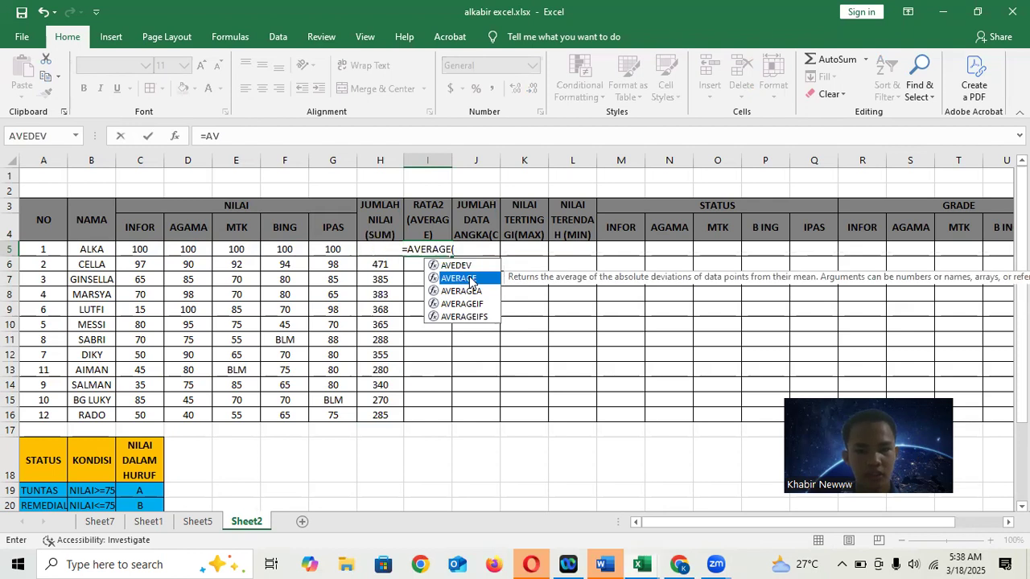
double_click(469, 277)
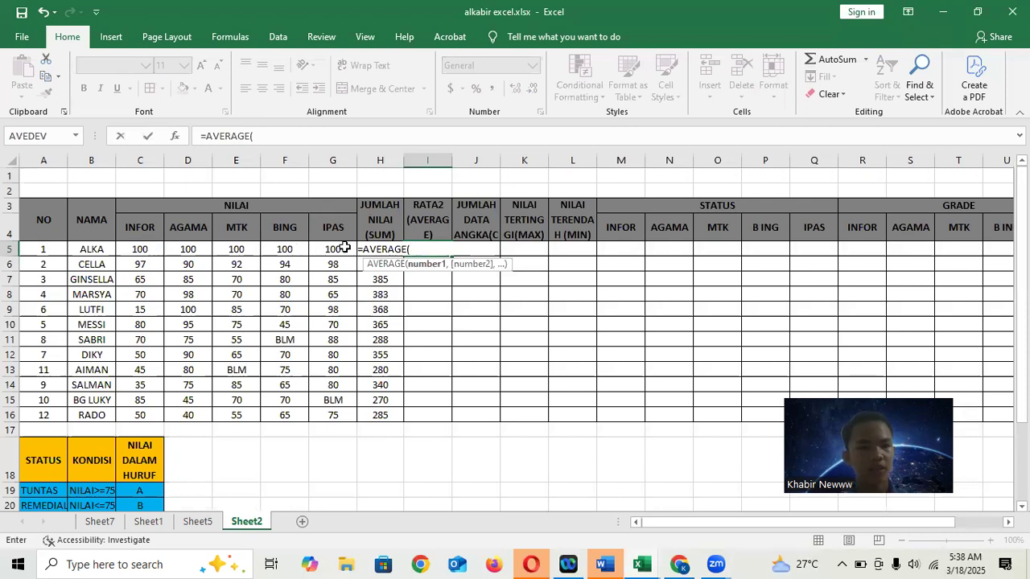
left_click_drag(140, 250, 321, 243)
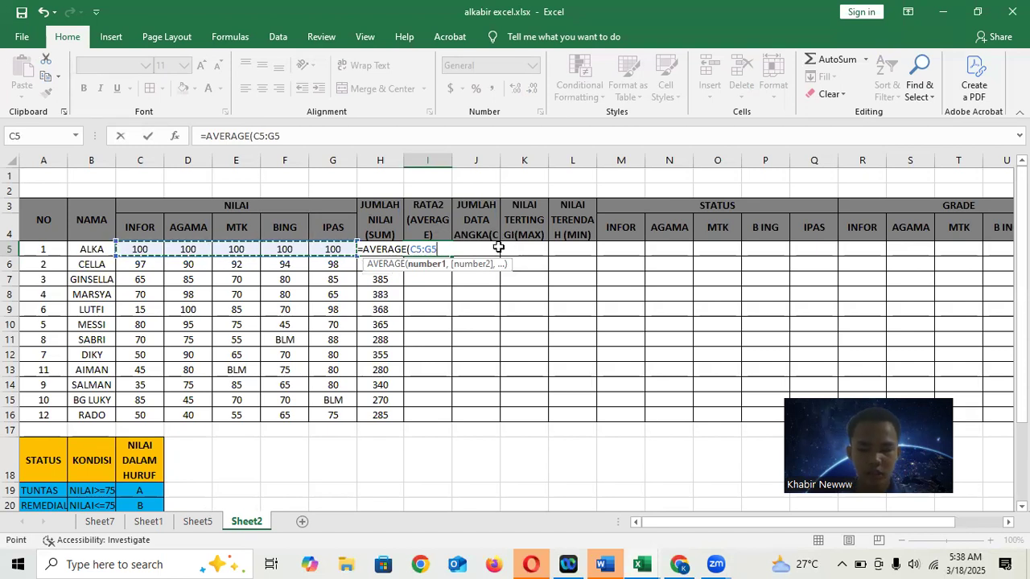
key("Return")
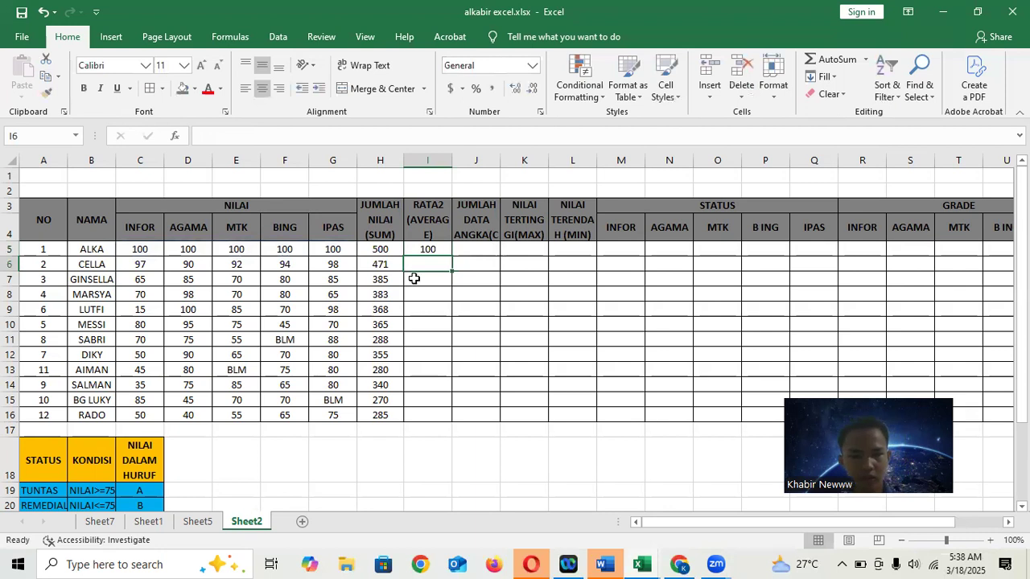
Step: Fill the I5 average formula down through I16 for the remaining students
left_click(442, 246)
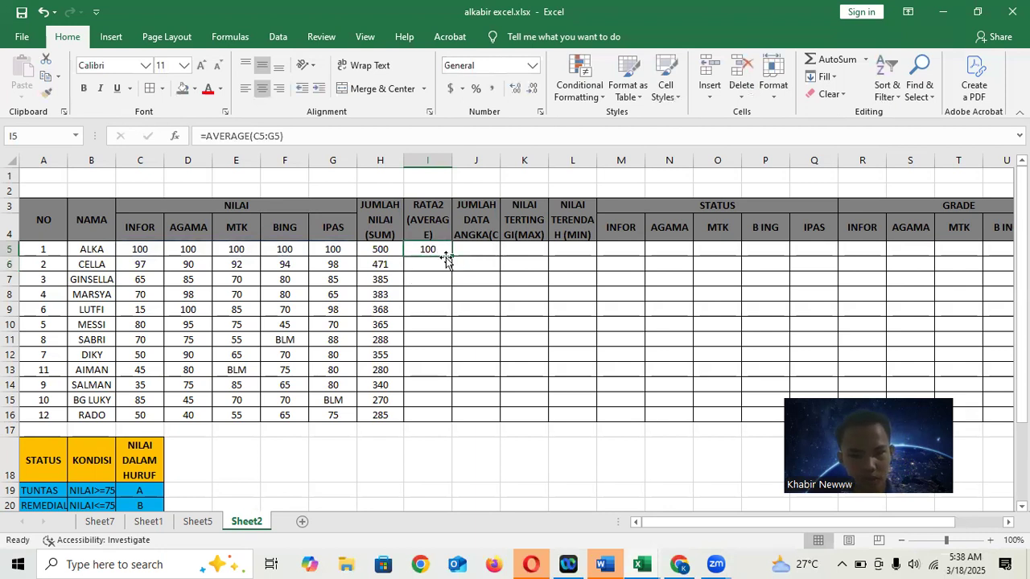
left_click_drag(452, 255, 450, 420)
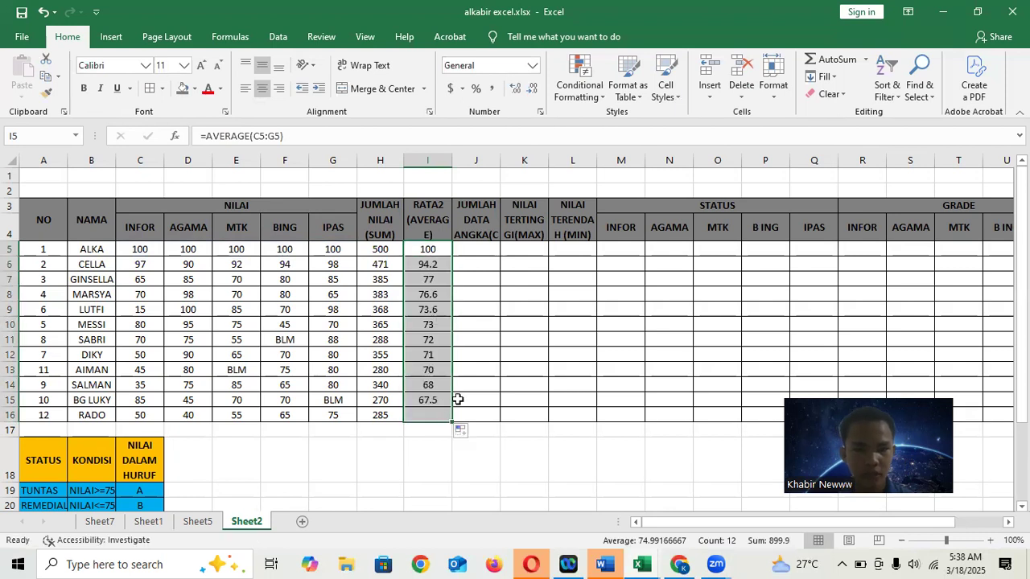
Step: Enter =COUNT(C5:G5) in J5 under JUMLAH DATA ANGKA and fill it down through J16
left_click(491, 246)
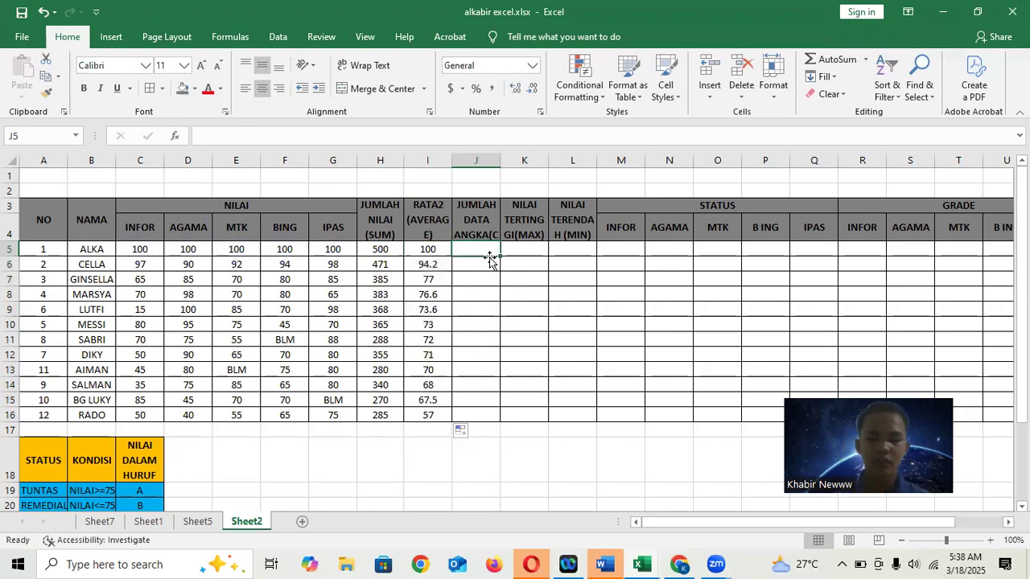
type("=COU")
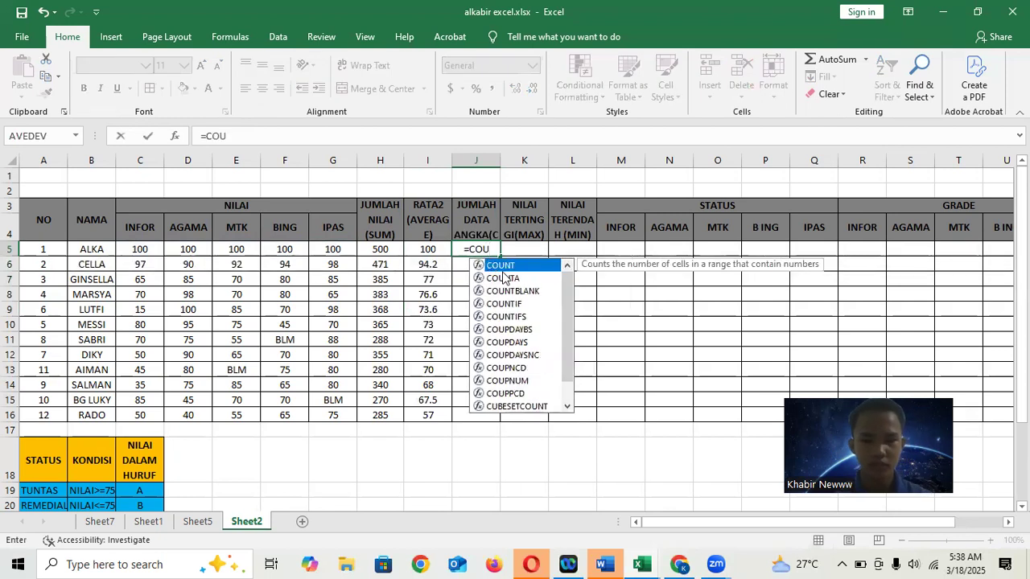
key("Tab")
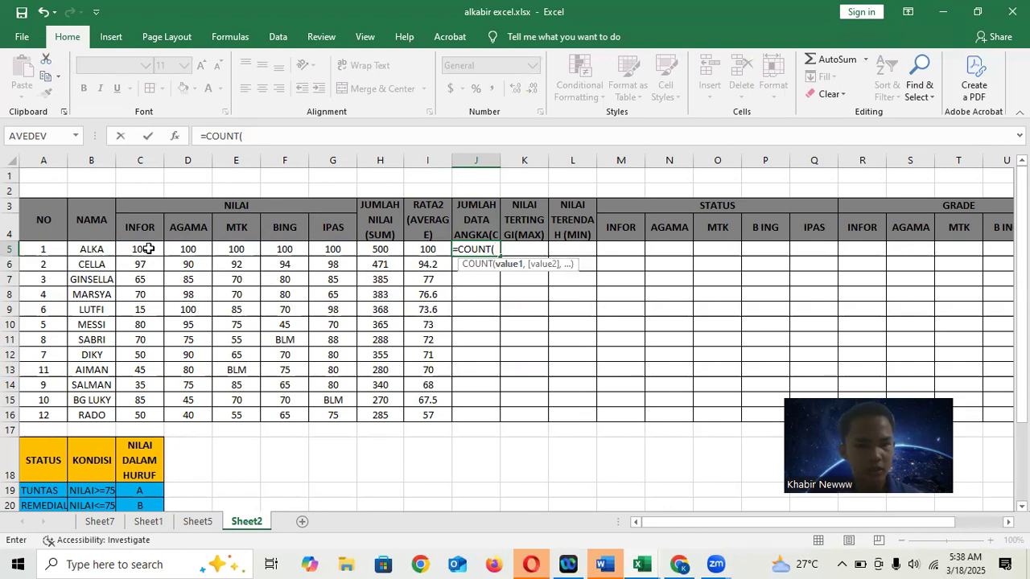
left_click_drag(148, 250, 356, 249)
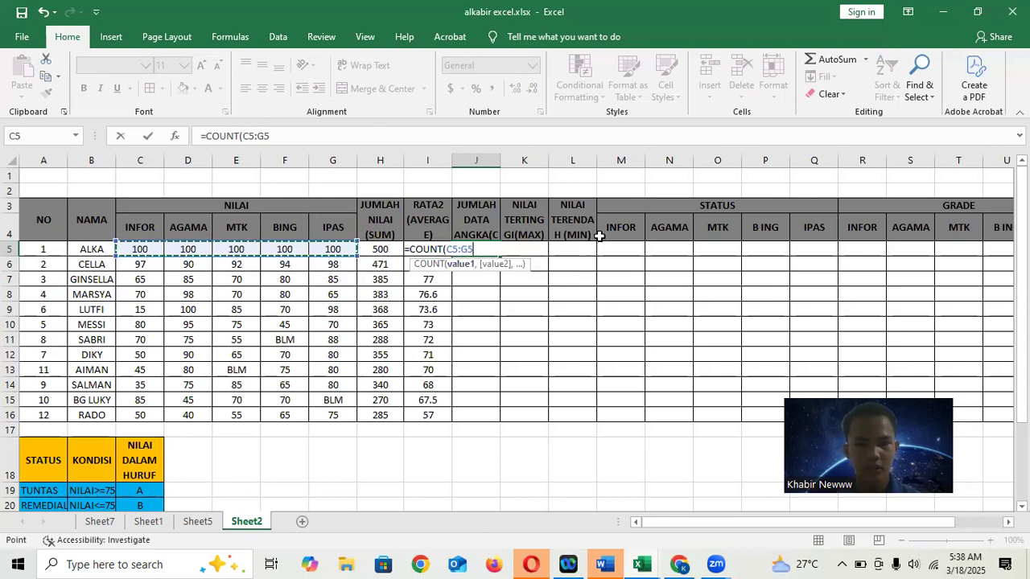
key("Return")
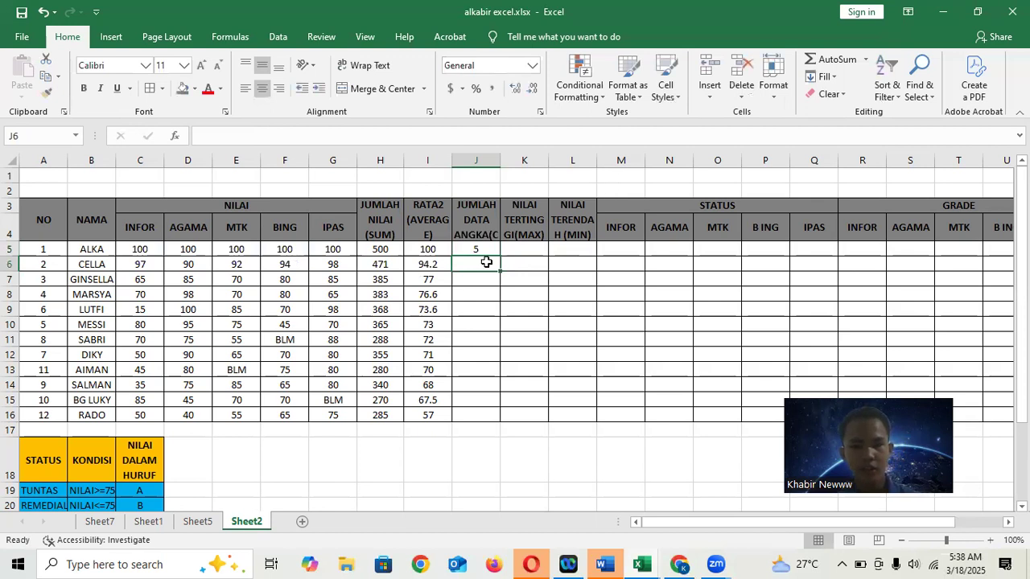
left_click(480, 251)
left_click_drag(499, 256, 501, 415)
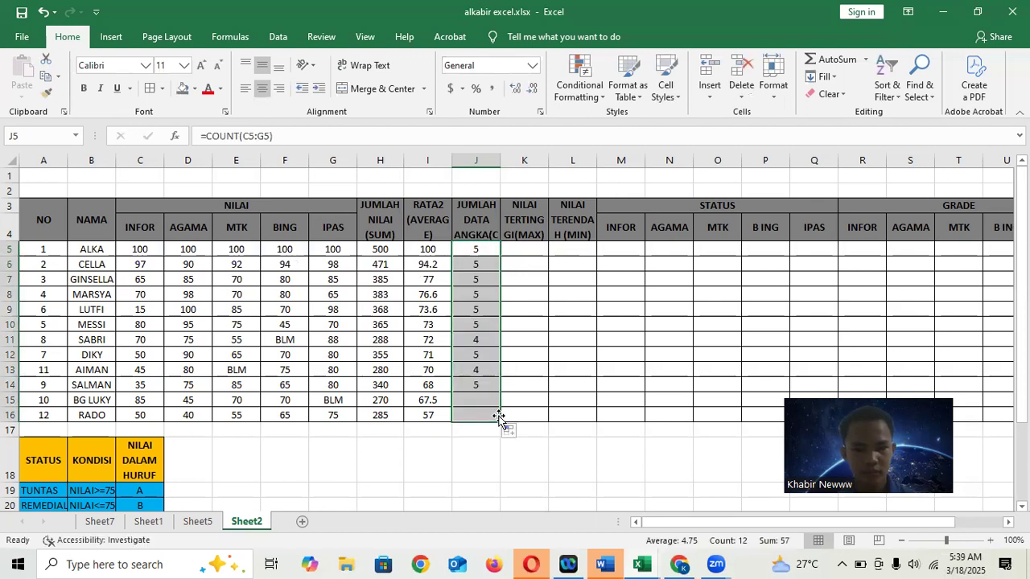
Step: Enter =MAX(C5:G5) in K5 under NILAI TERTINGGI and fill it down through K16
left_click(527, 249)
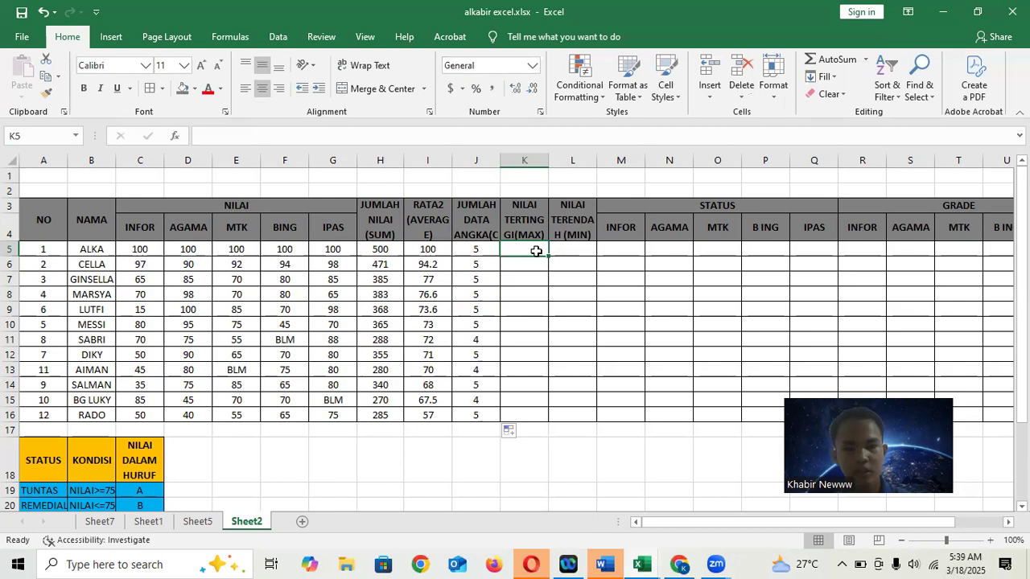
type("=MA")
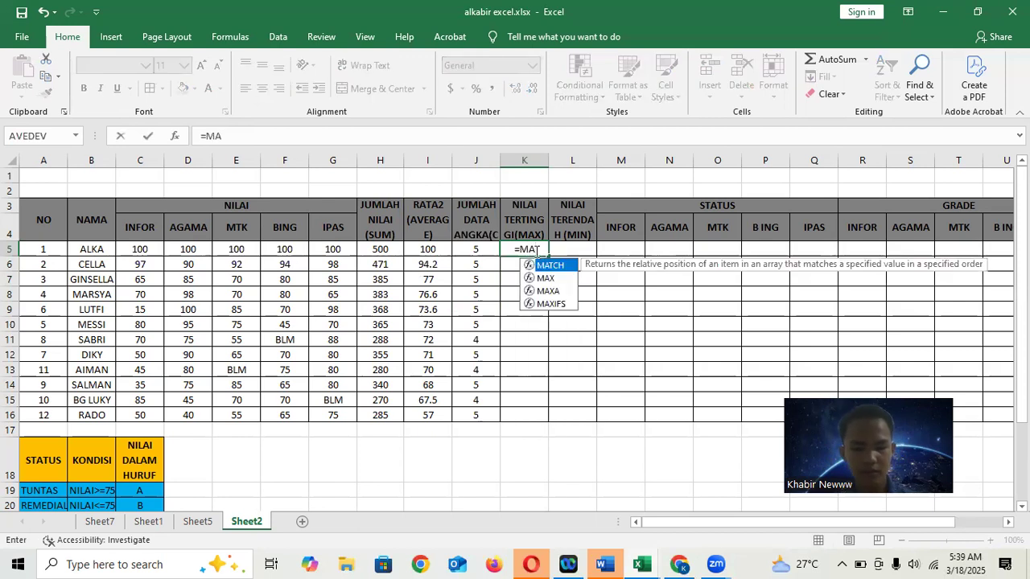
type("X")
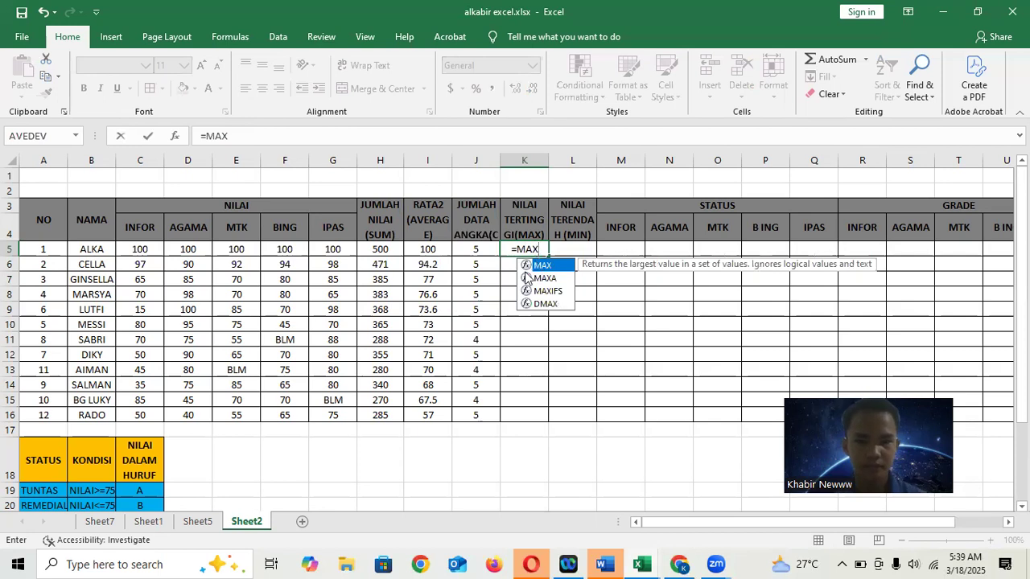
type("(")
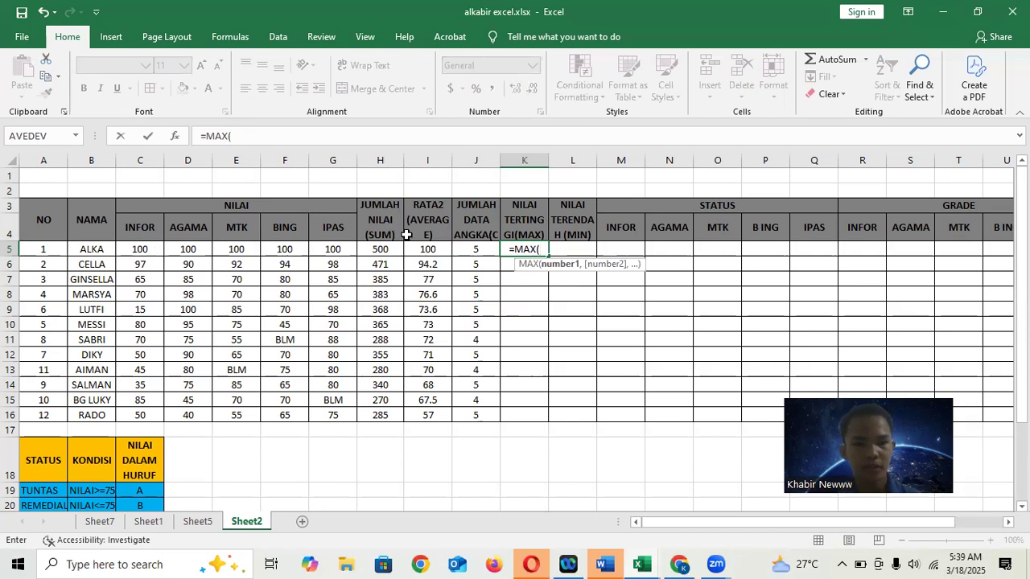
left_click_drag(138, 250, 325, 250)
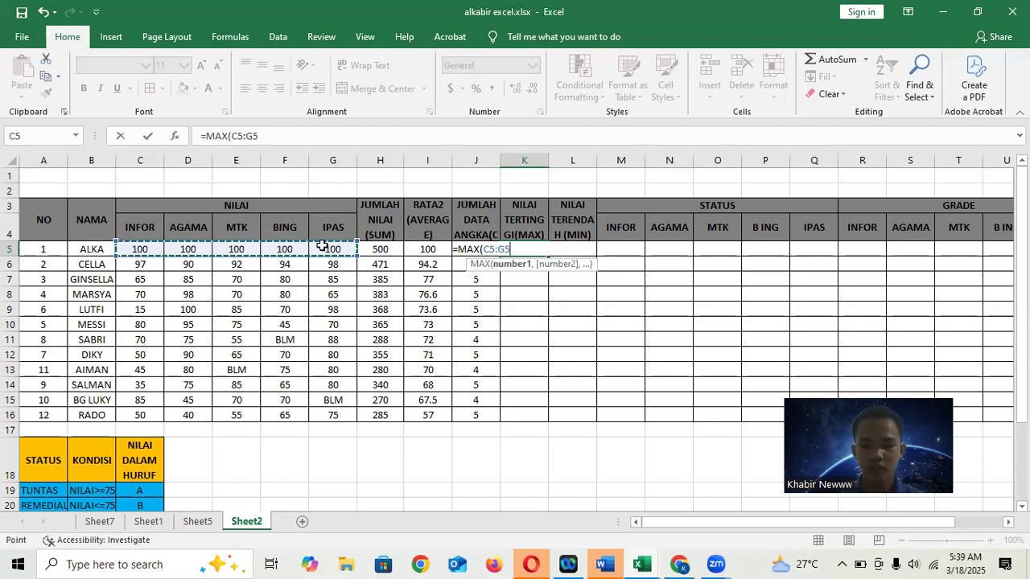
key("Return")
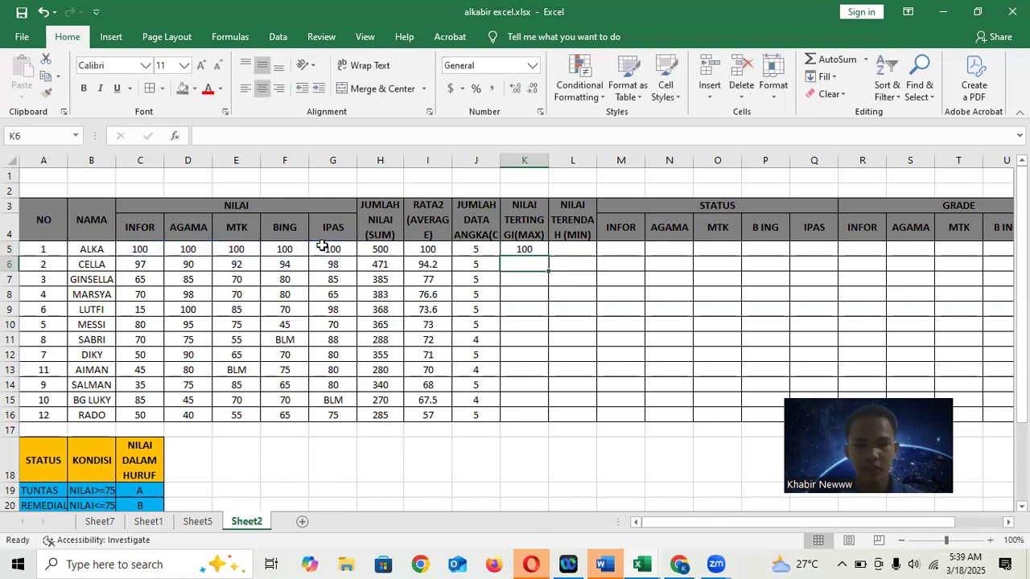
left_click(524, 248)
left_click_drag(550, 256, 550, 420)
left_click(568, 252)
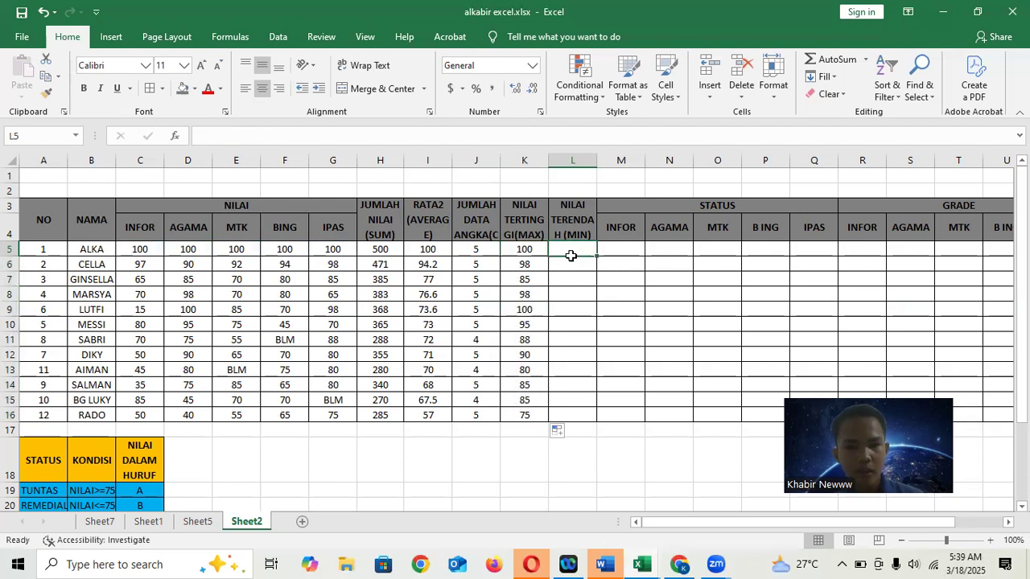
left_click(534, 272)
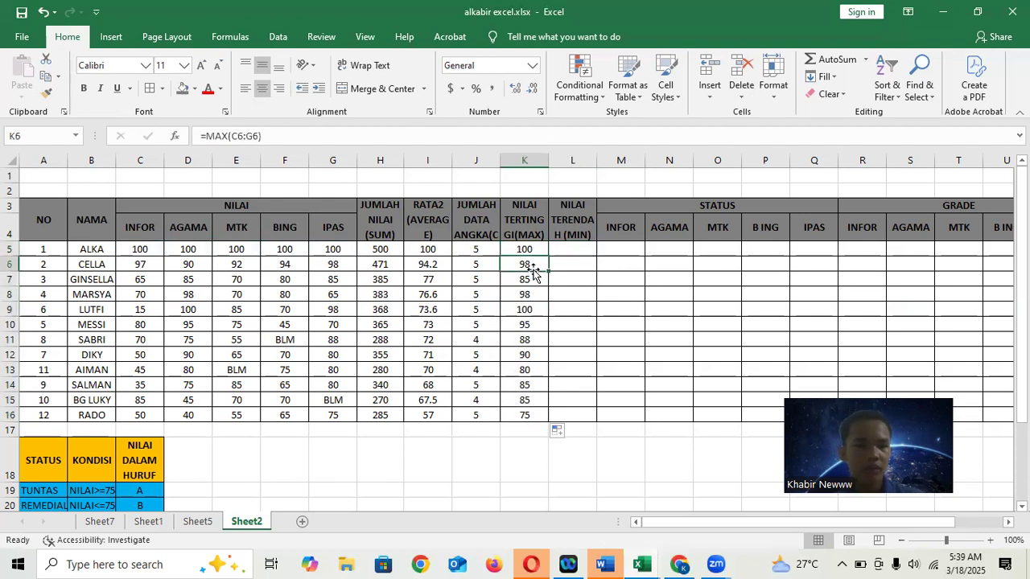
Step: Enter =MIN(C5:G5) in L5 under NILAI TERENDAH and fill it down through L16
left_click(581, 250)
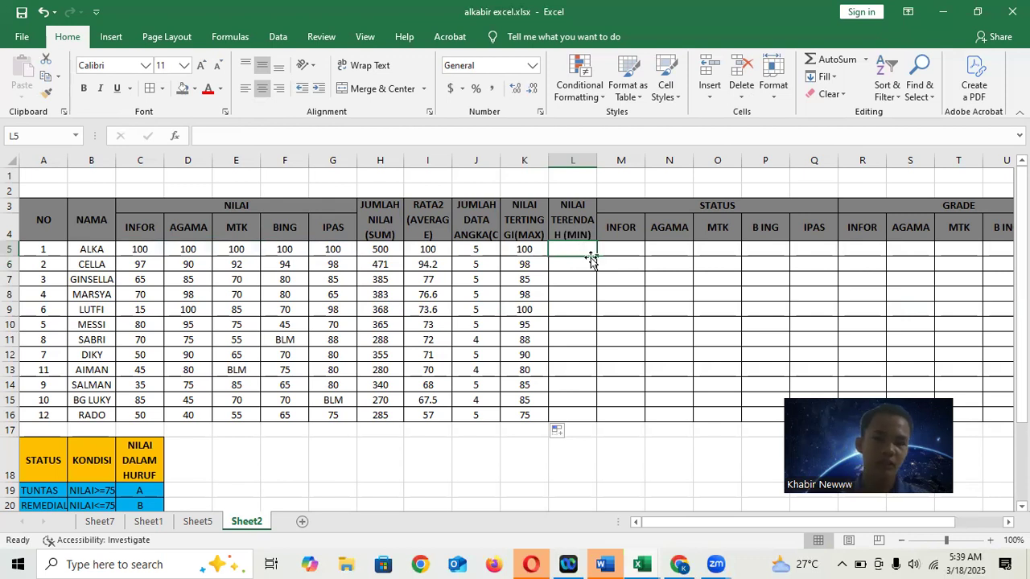
type("=MIN")
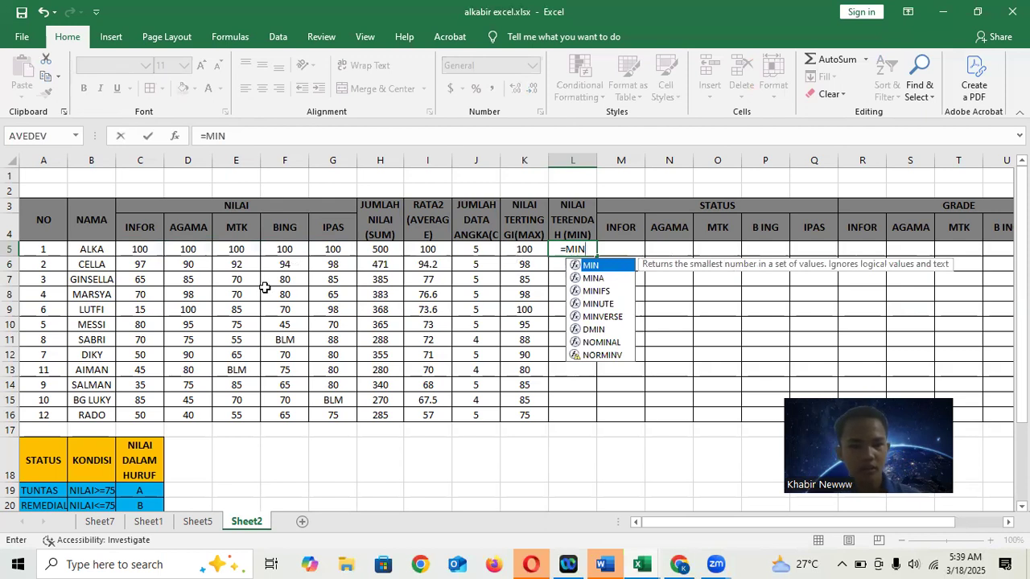
type("(")
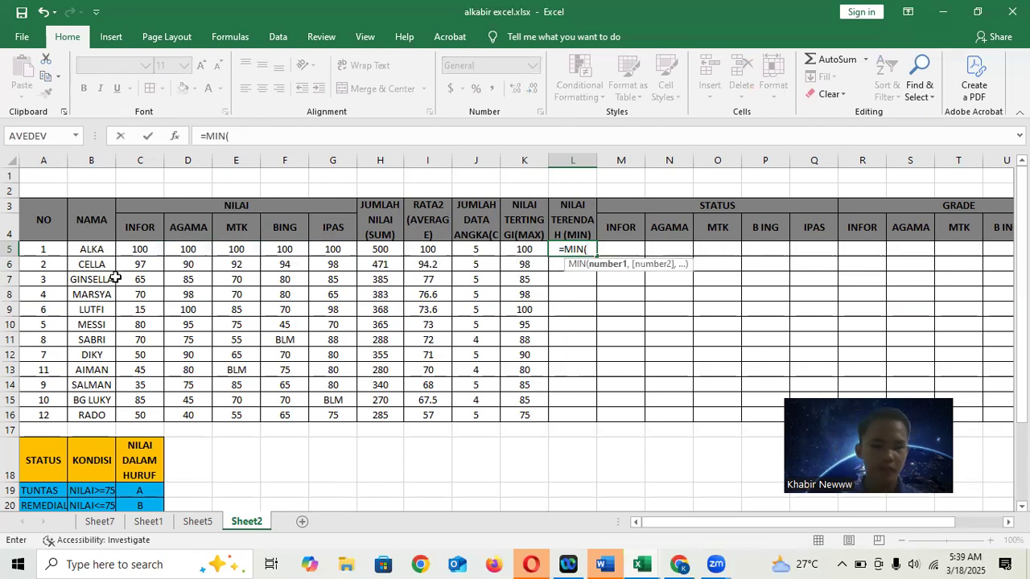
left_click_drag(142, 249, 332, 256)
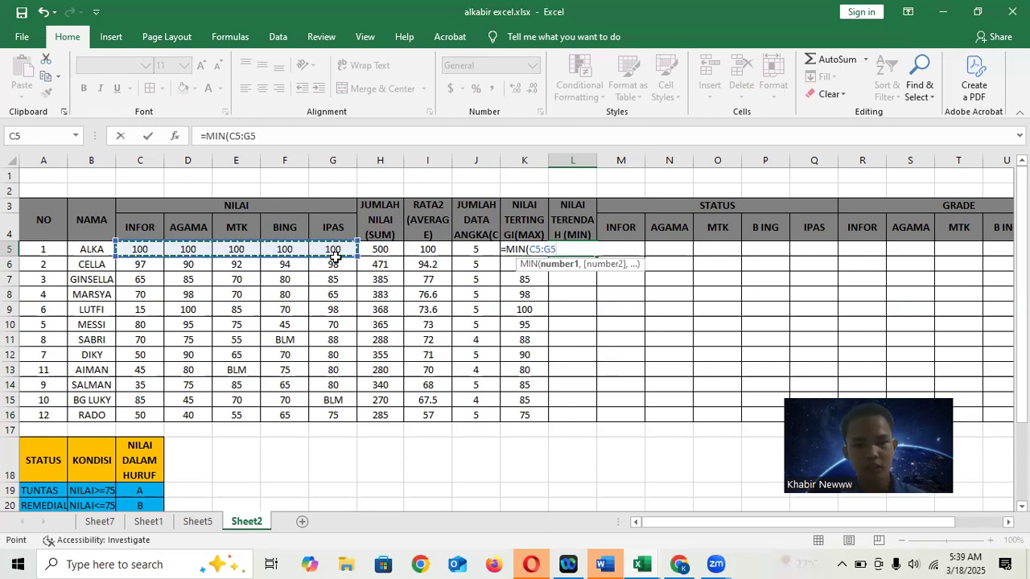
key("Return")
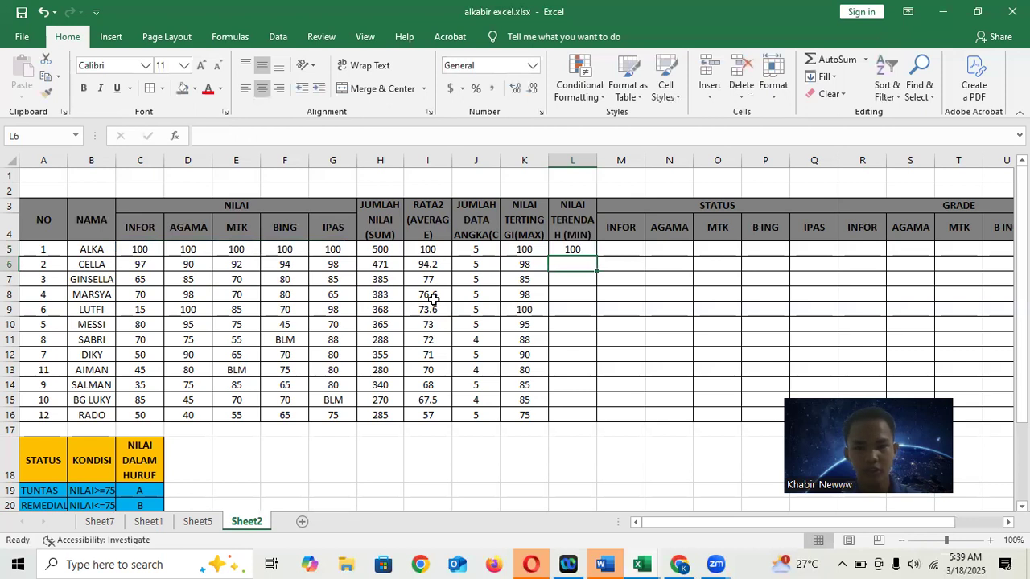
left_click(589, 248)
left_click_drag(596, 256, 624, 418)
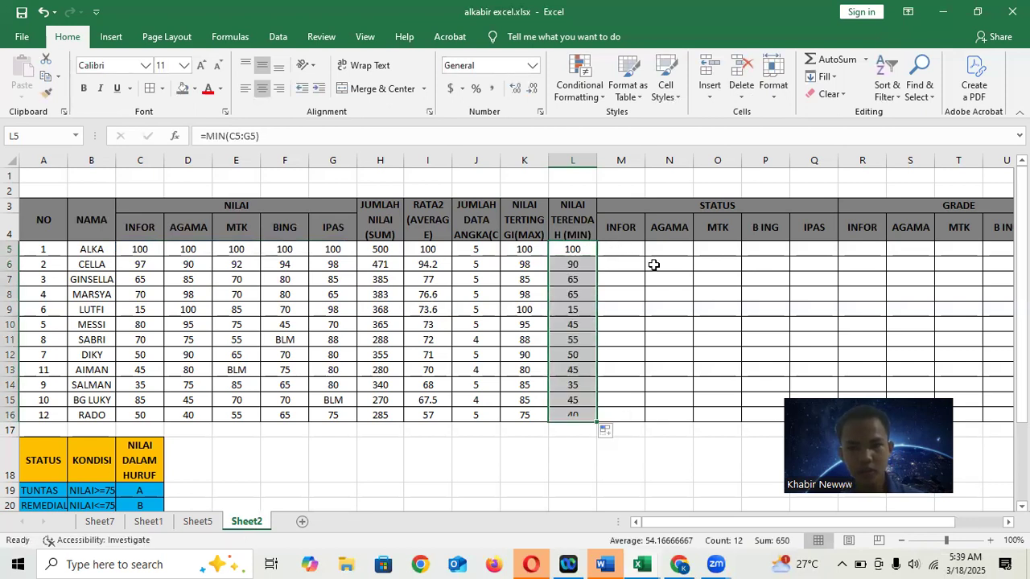
Step: Begin an IF formula in M5 under STATUS INFOR with the condition C5>=75
left_click(620, 247)
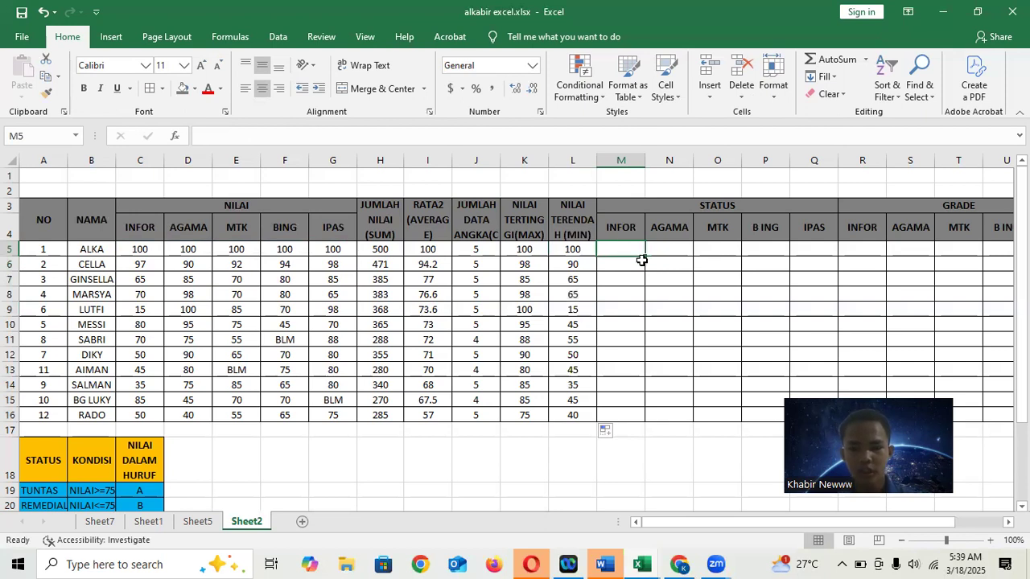
type("=")
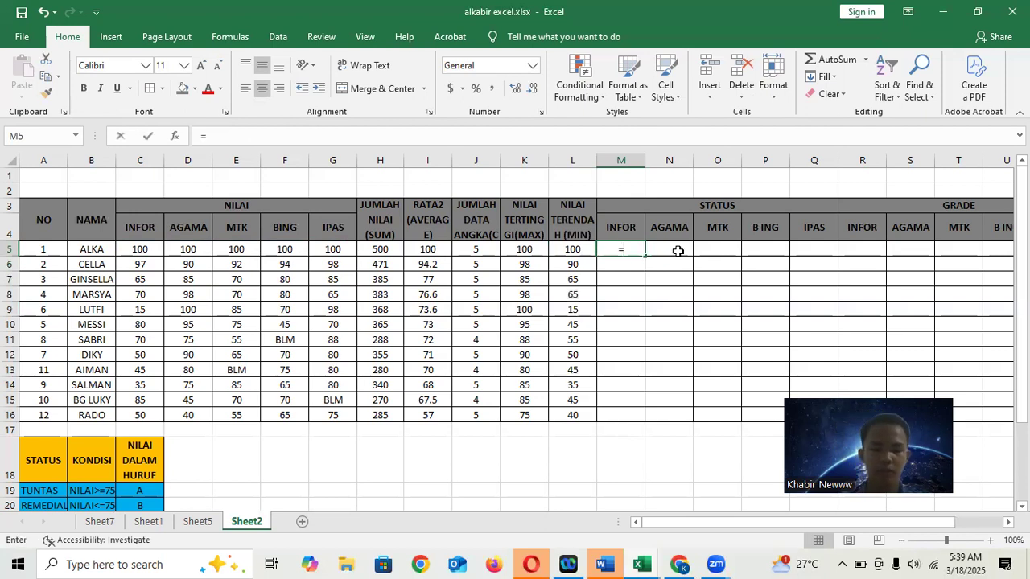
type("IF")
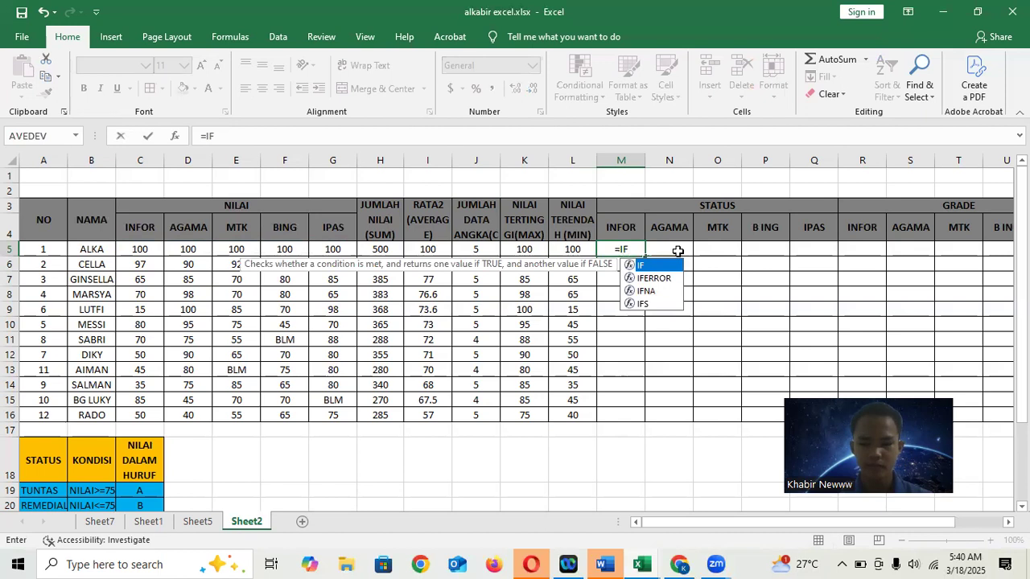
type("(")
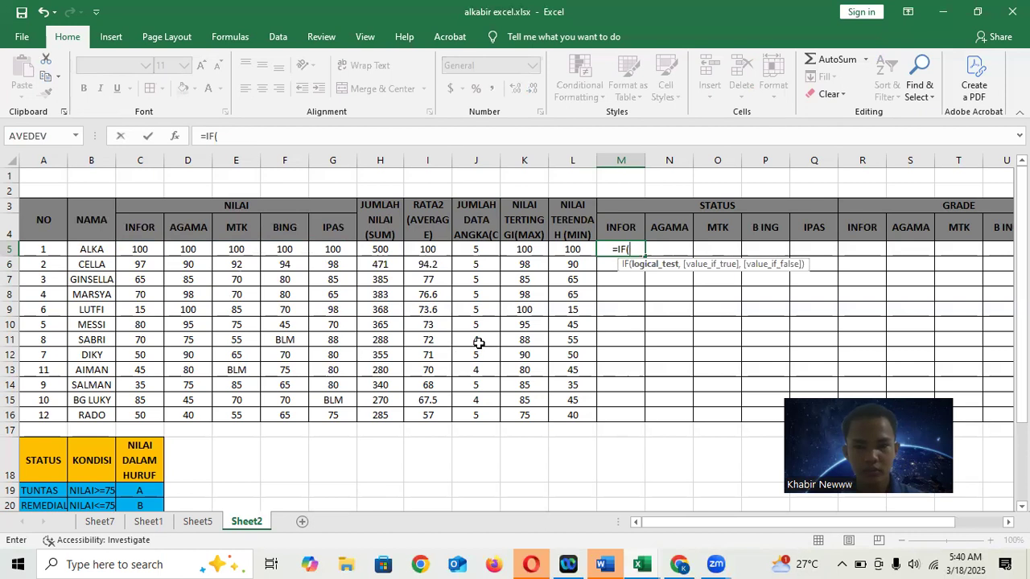
left_click(141, 246)
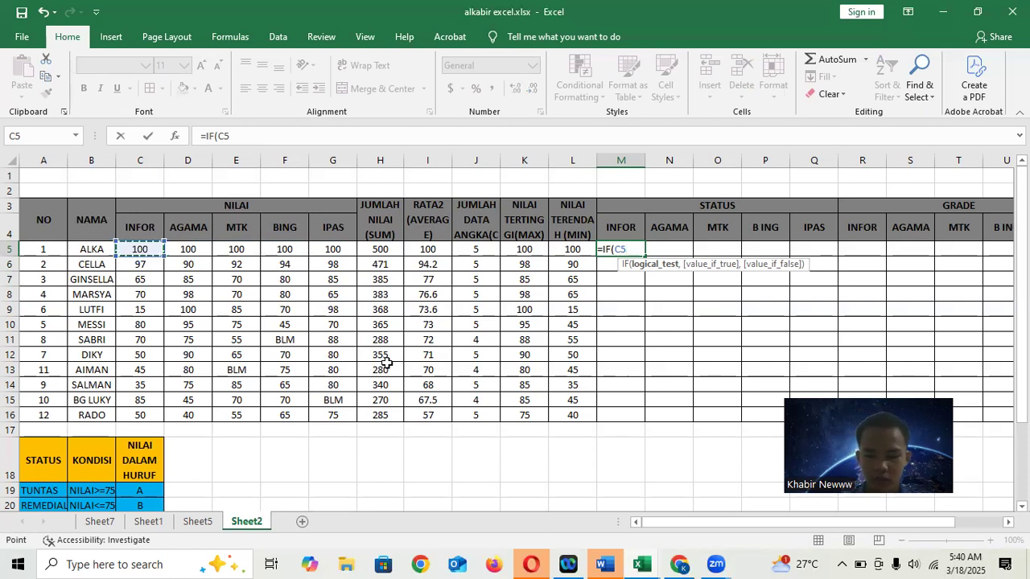
type(",")
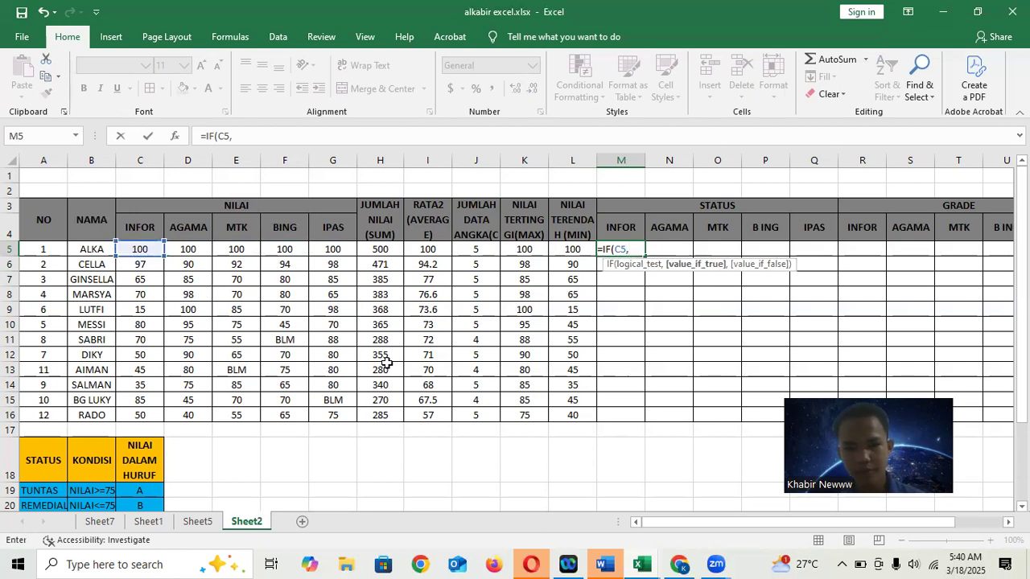
key("BackSpace")
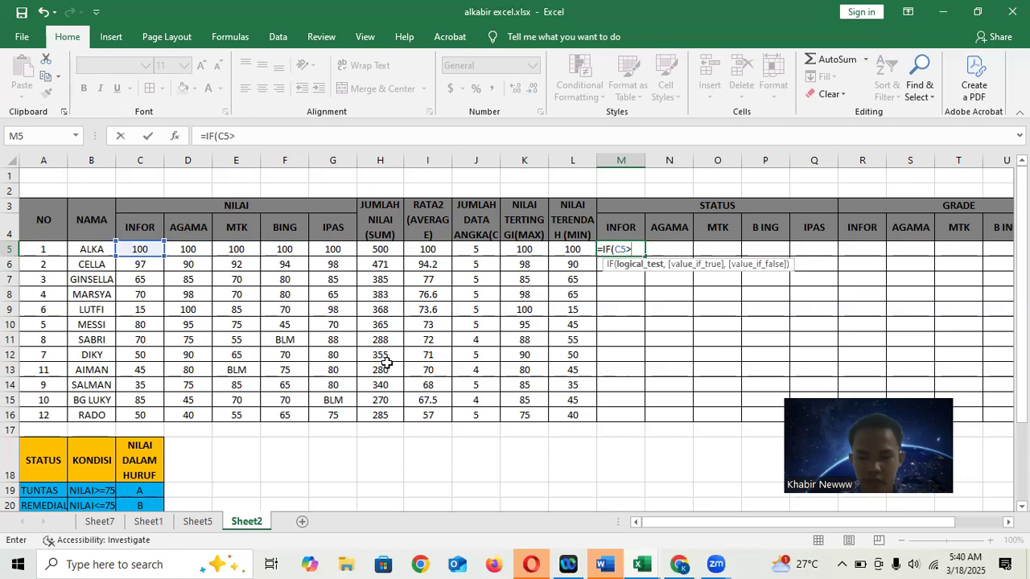
type(">=75,")
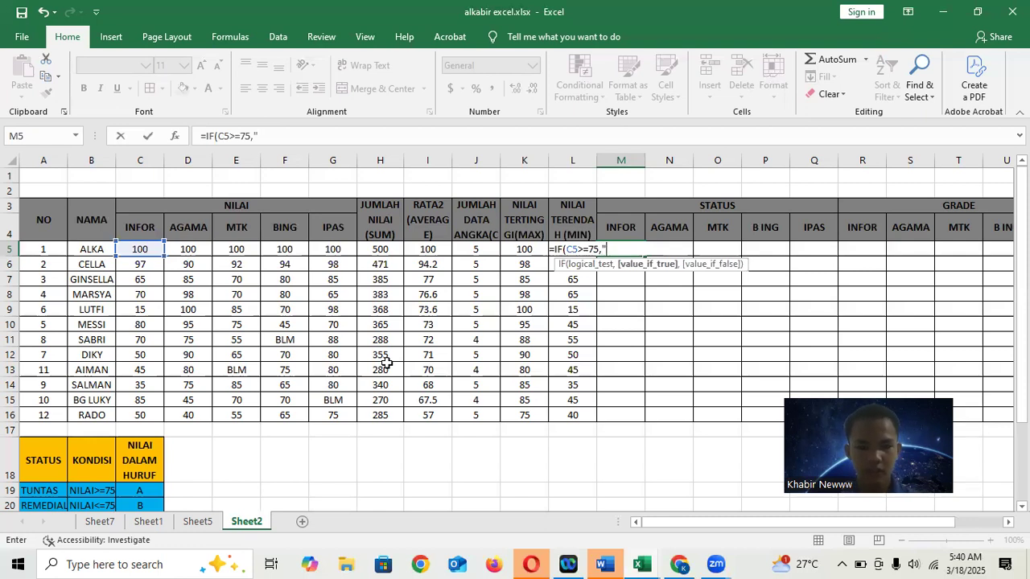
Step: Complete the M5 formula with "TUNTAS" if true and "REMEDIAL" if false, and fill it down through M16
type("\"TU")
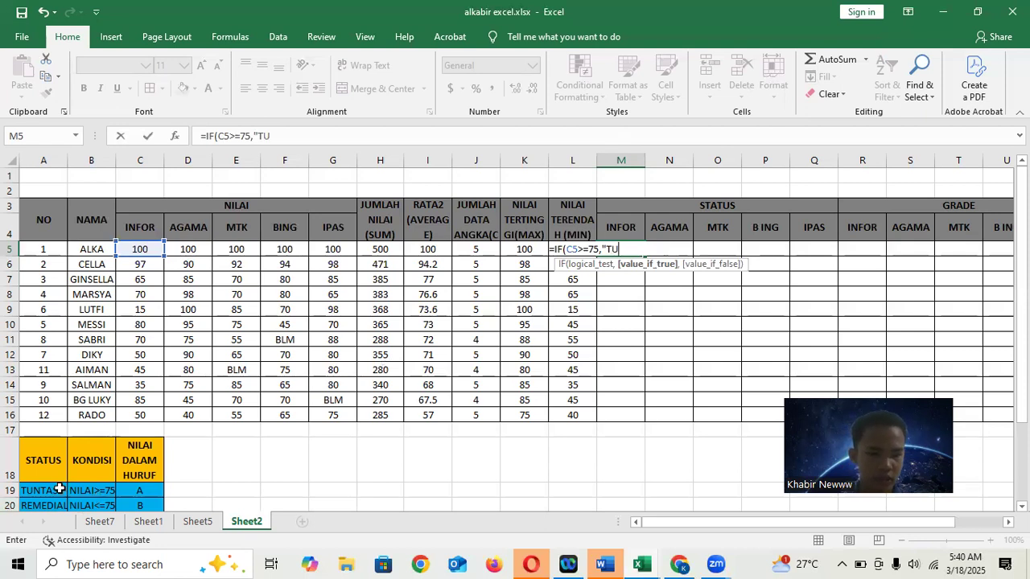
type("NNTAS")
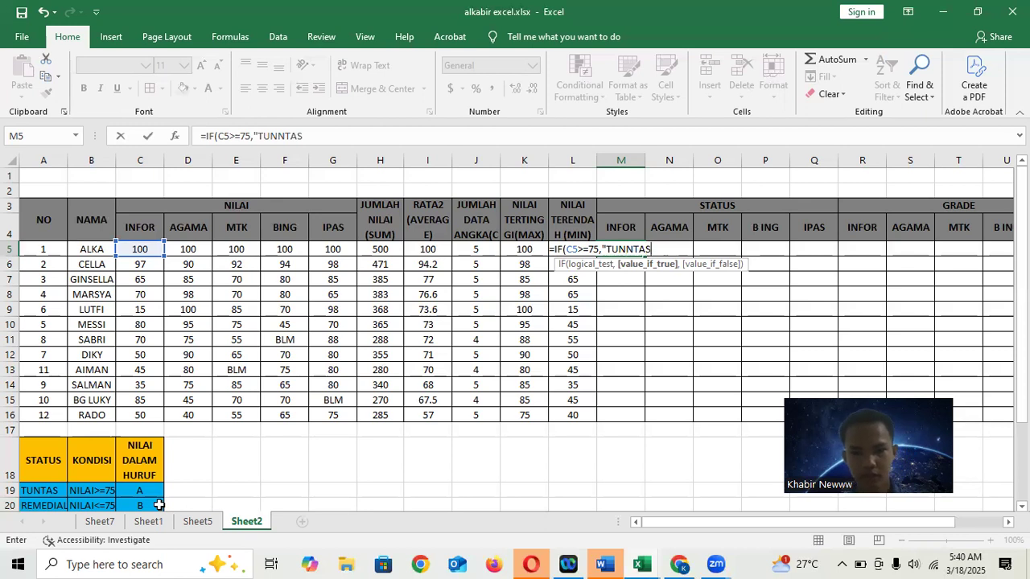
key("BackSpace")
key("BackSpace")
key("BackSpace")
key("BackSpace")
type("TAS")
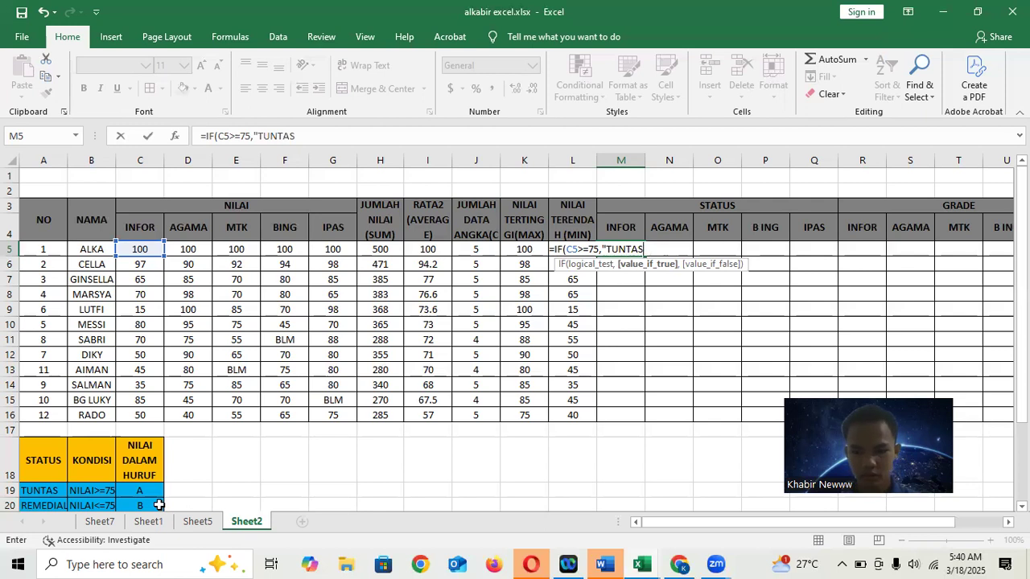
type("\",")
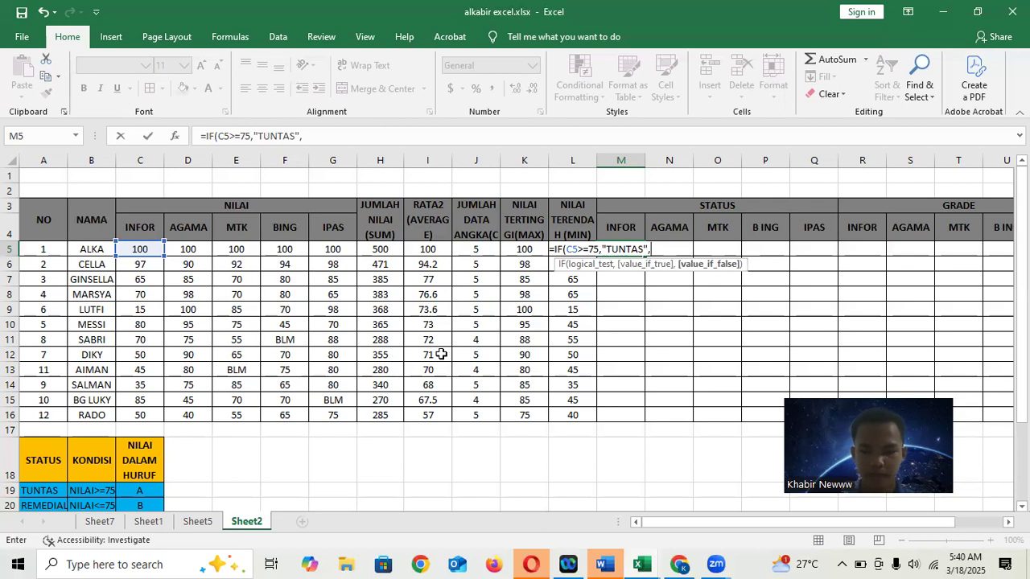
type("\"REMEDIAL")
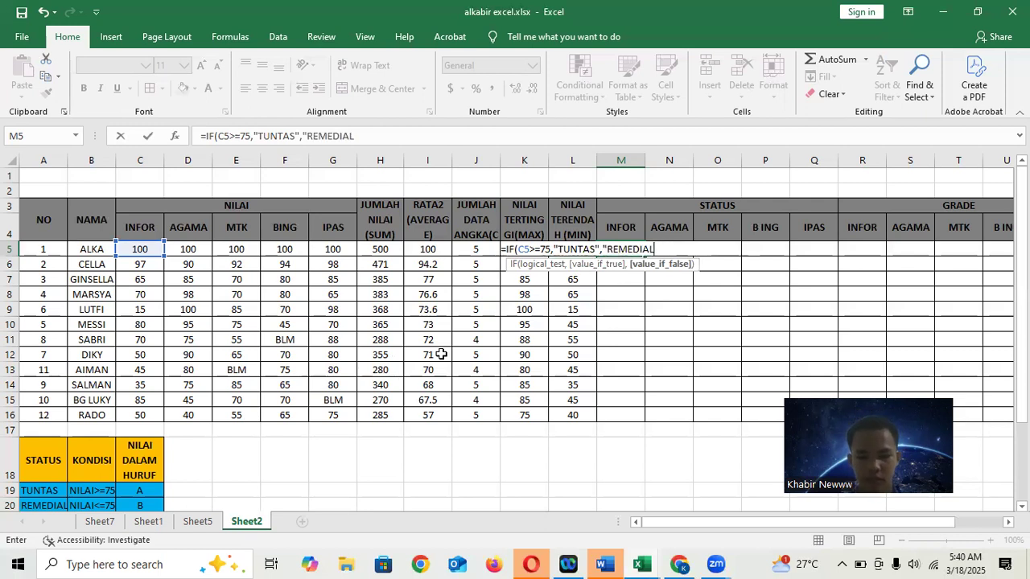
type("\"")
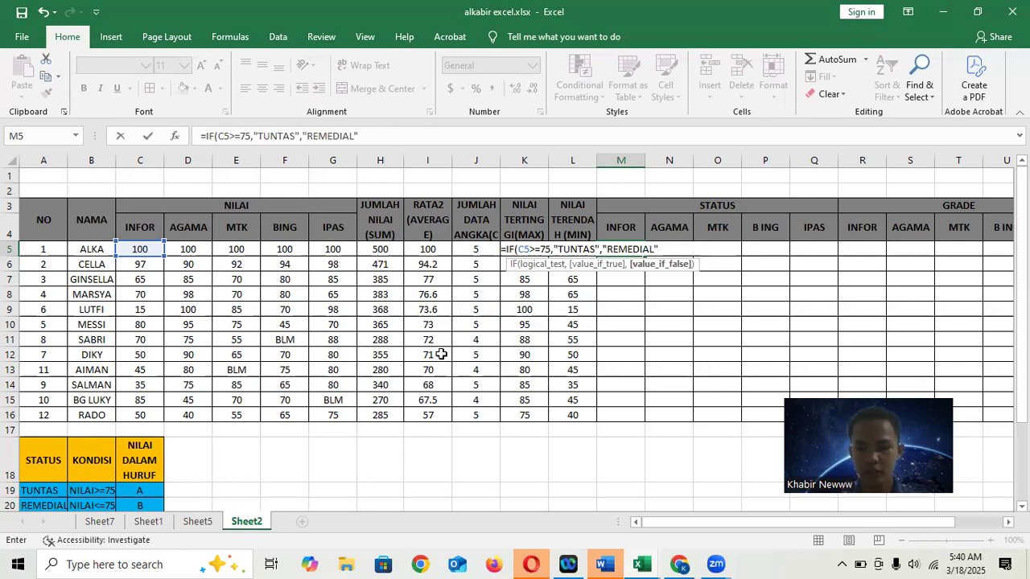
key("Return")
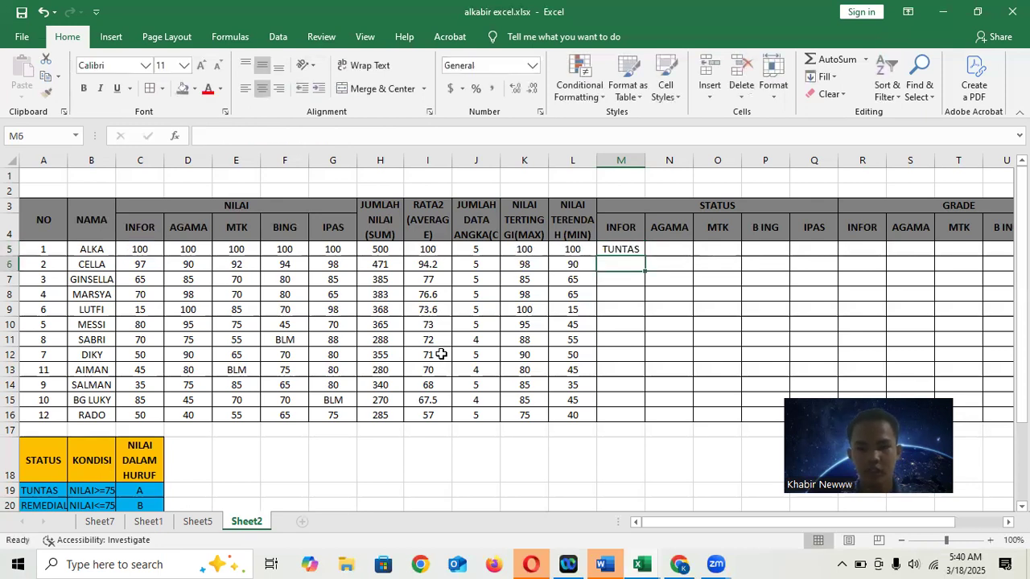
left_click(626, 247)
left_click_drag(643, 254, 637, 422)
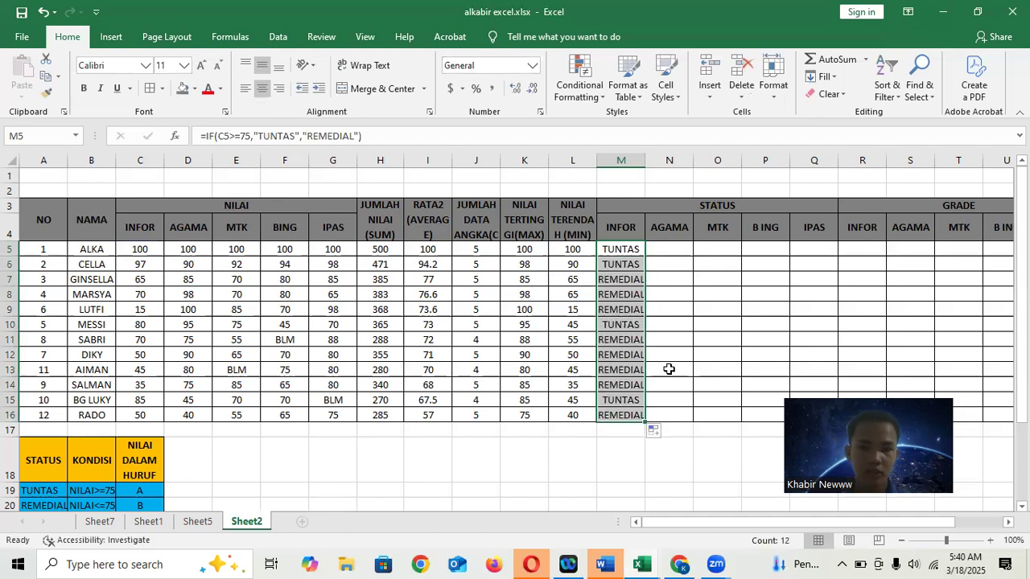
Step: Begin an IF formula in N5 under STATUS AGAMA with the condition D5>=75
left_click(679, 238)
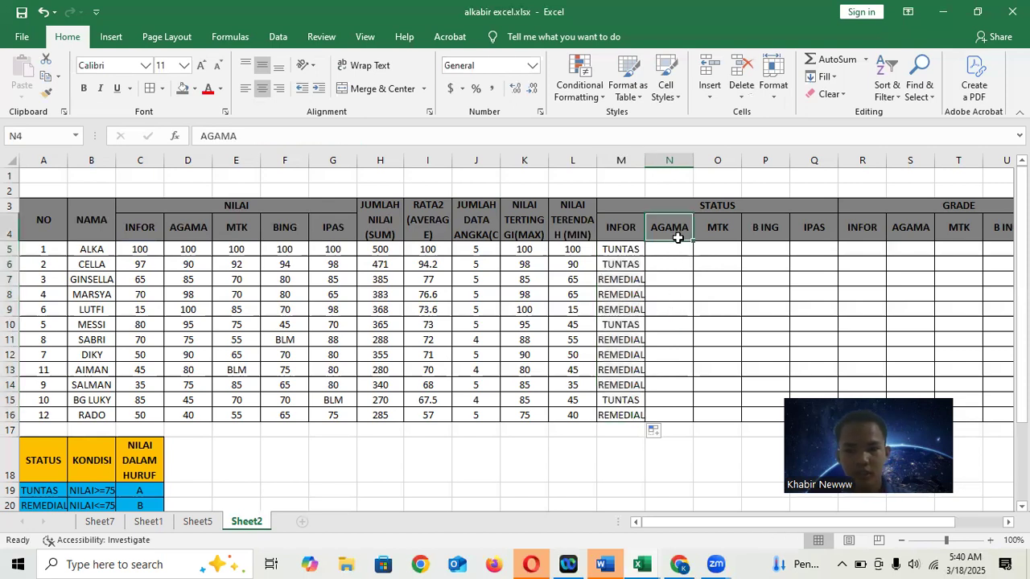
left_click(681, 250)
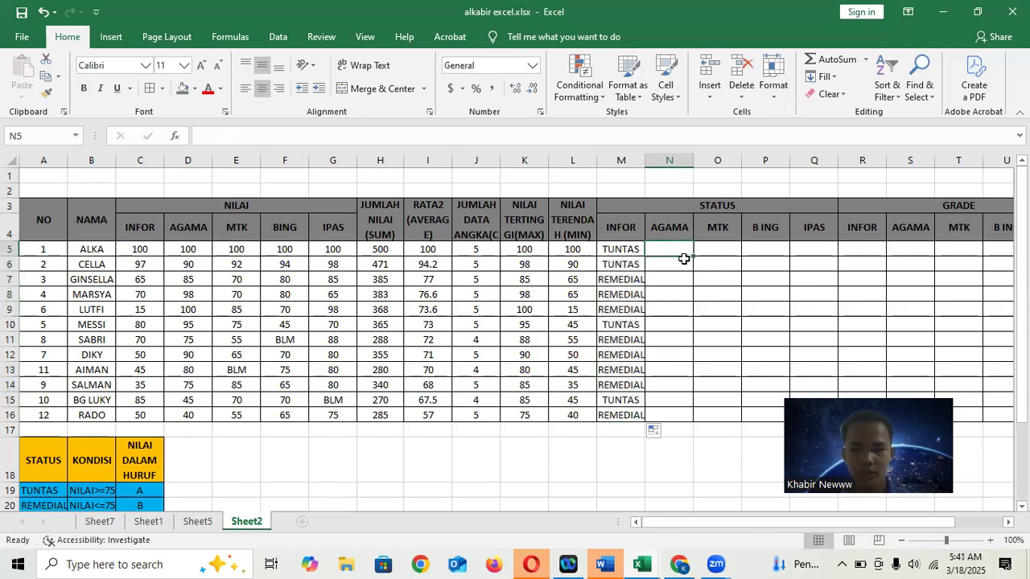
type("=I")
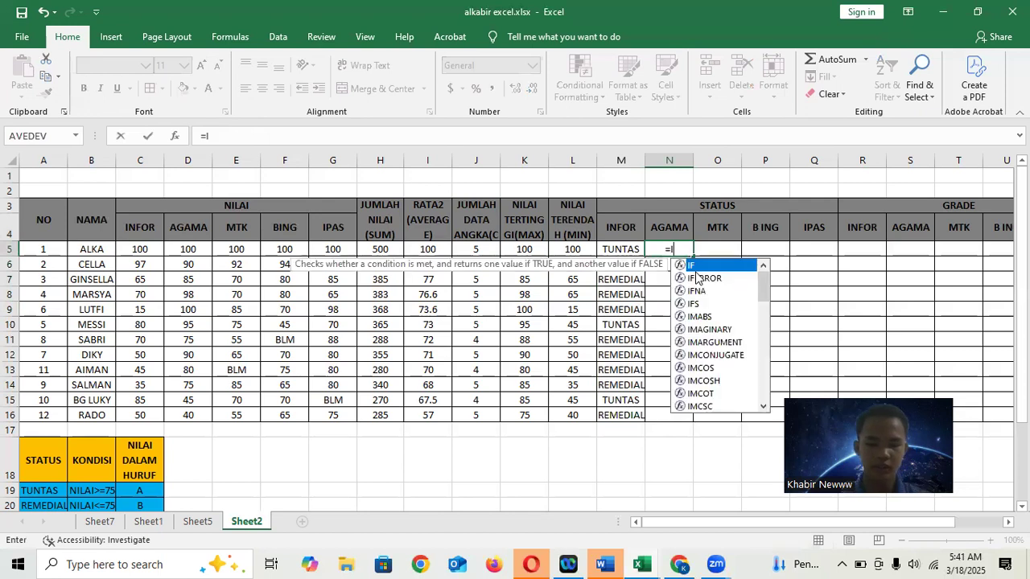
type("F(")
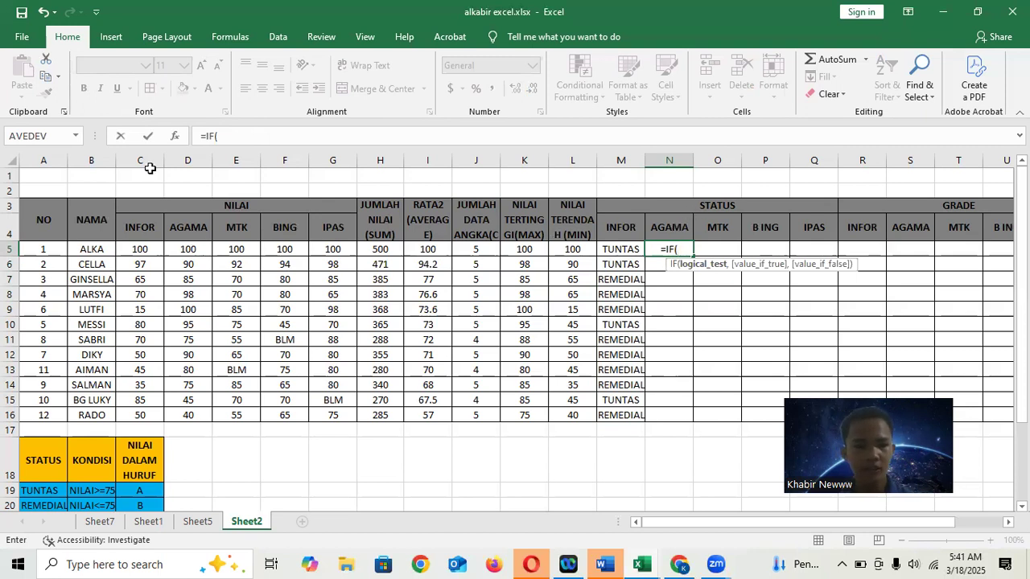
left_click(195, 250)
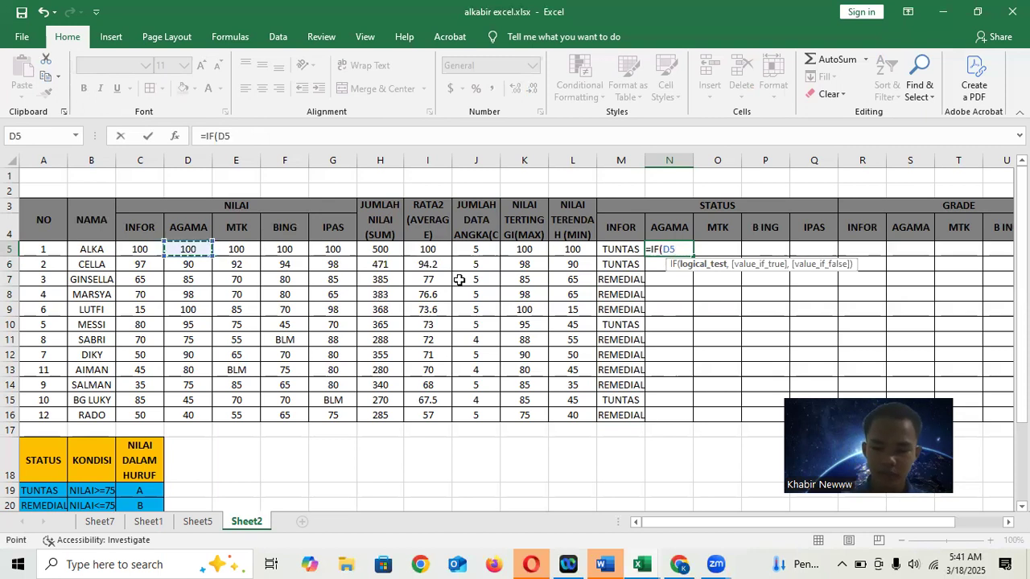
type(">")
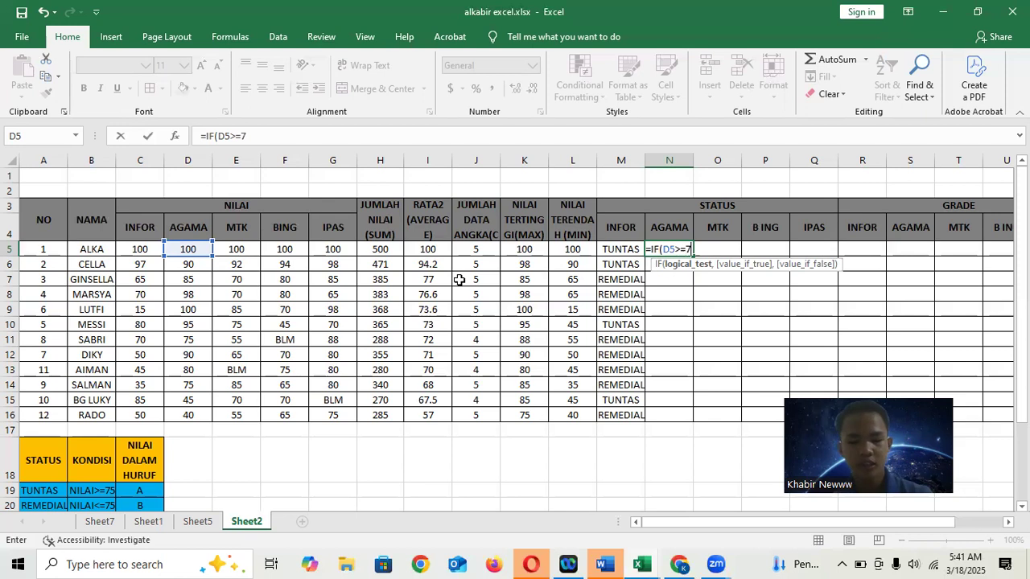
type("=7")
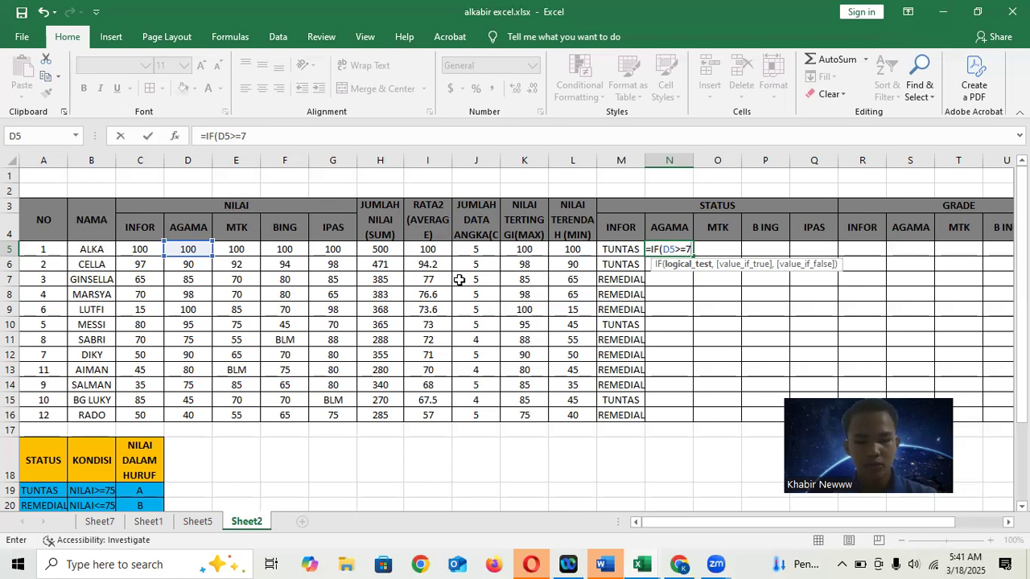
type("5")
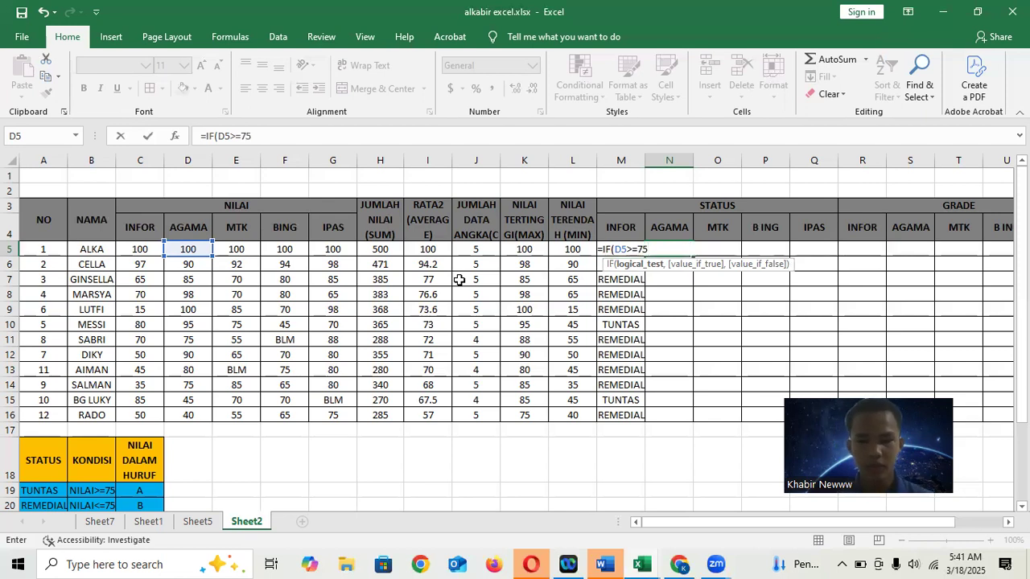
type(",")
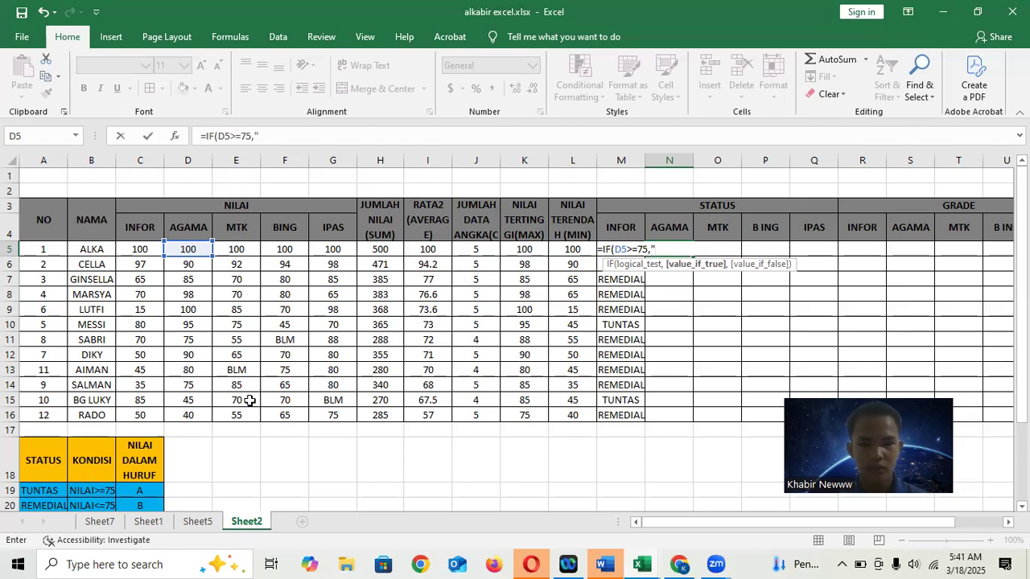
Step: Finish the N5 formula with "TUNTAS" if true and "REMEDIAL" if false, and fill it down through N16
type("UNTAS")
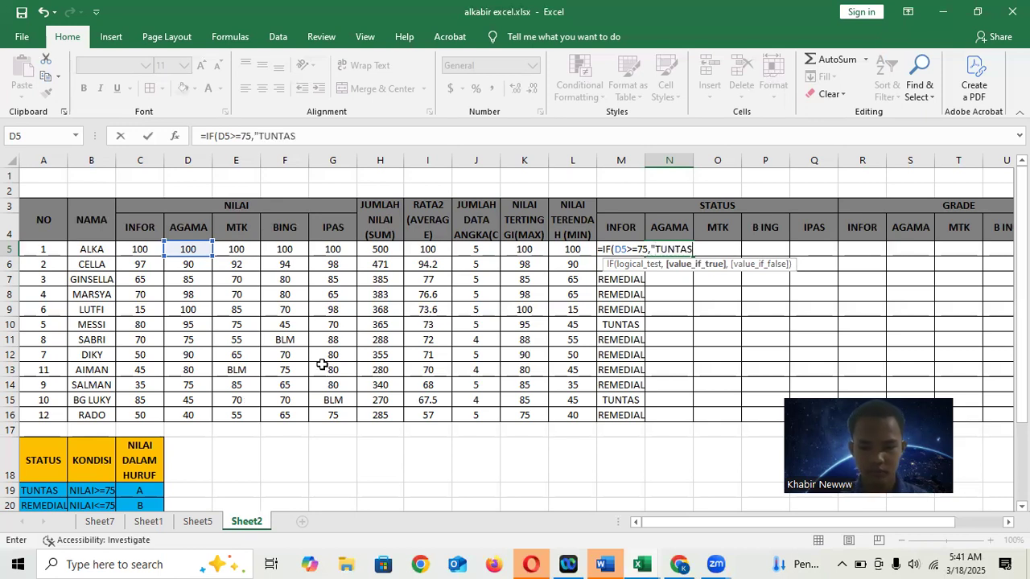
type("\",\"R")
key("BackSpace")
type("EM")
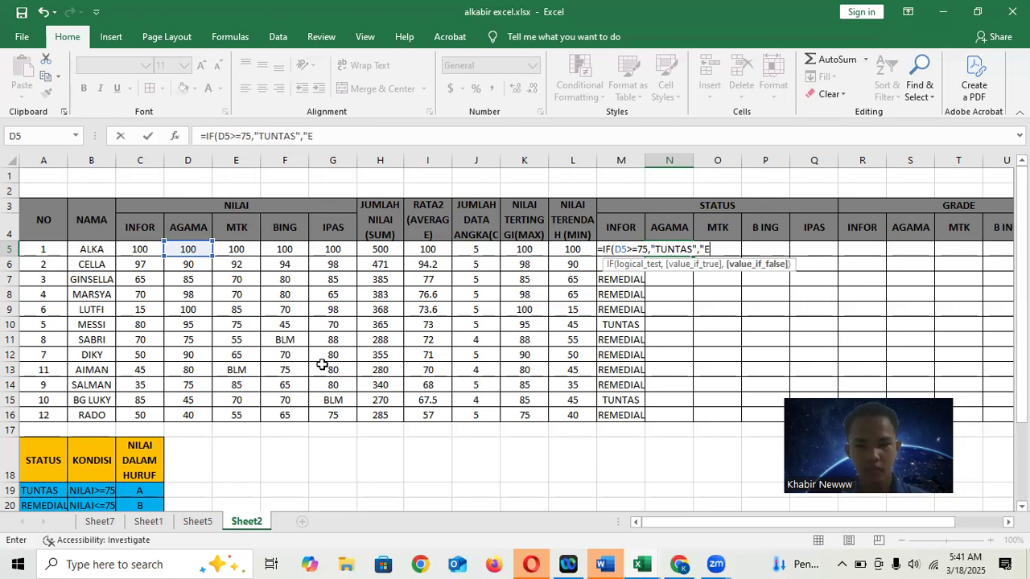
key("BackSpace")
key("BackSpace")
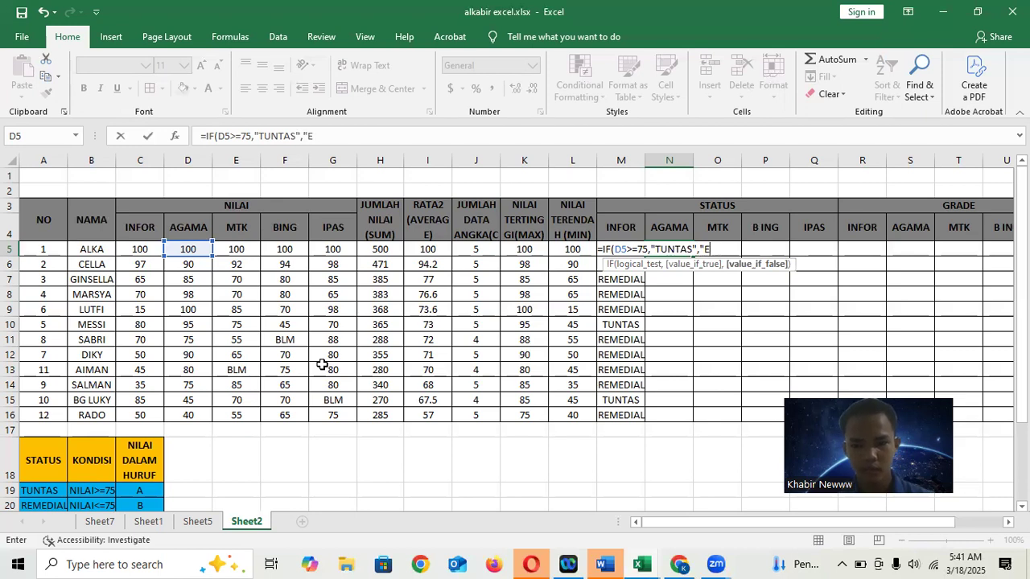
type("REMEDIAL")
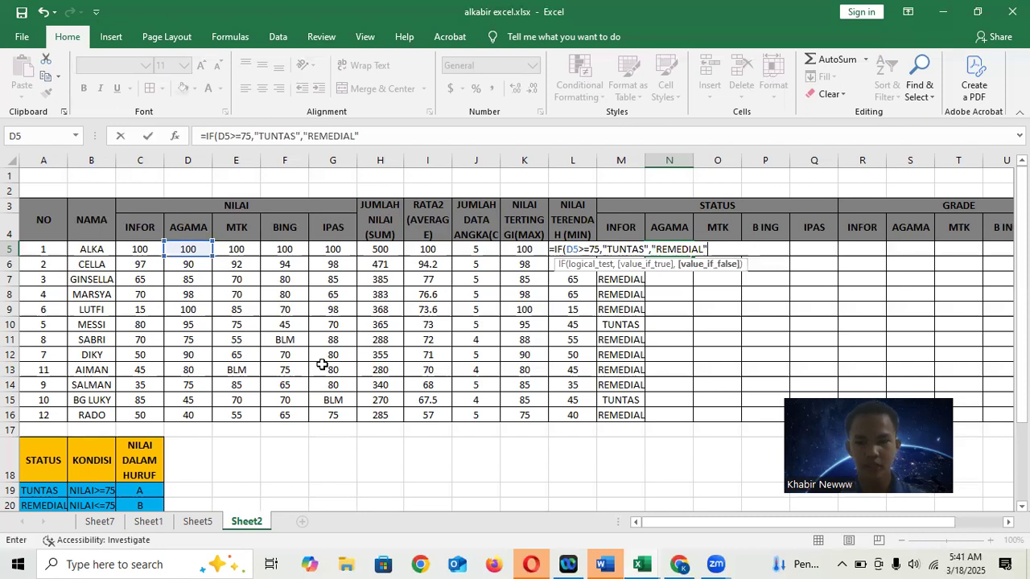
type("\"")
key("Return")
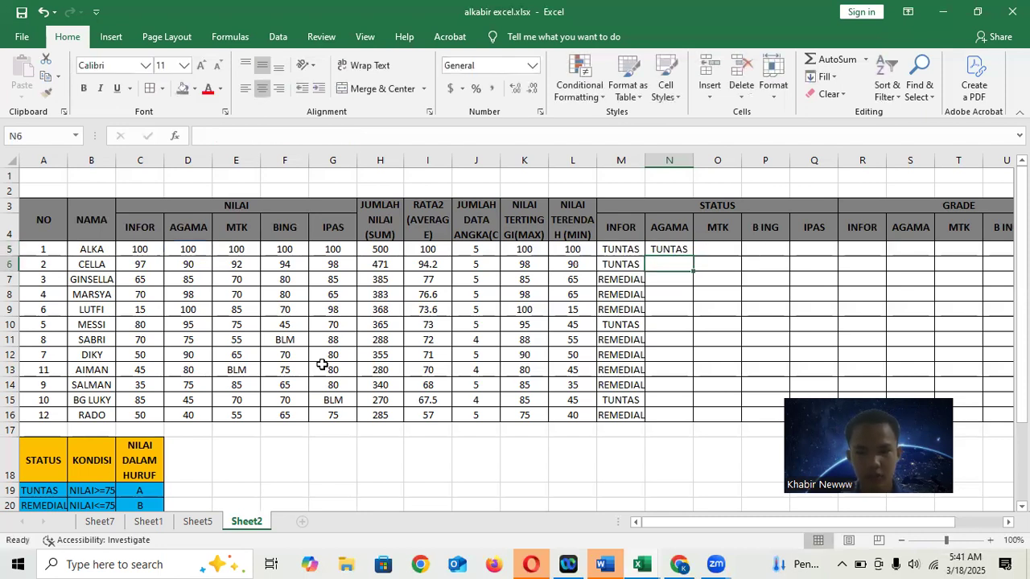
left_click(670, 249)
left_click_drag(691, 256, 701, 417)
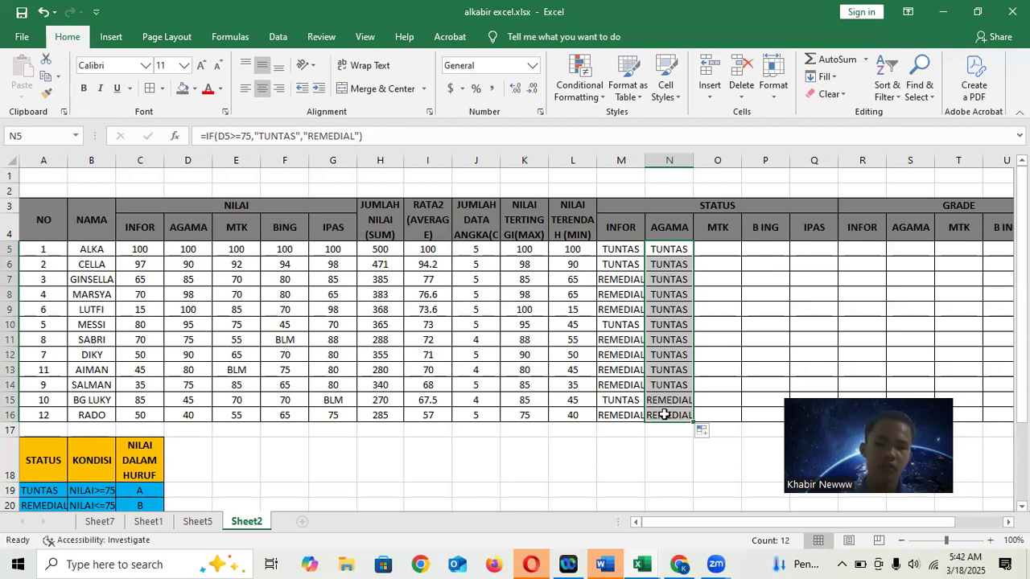
Step: Begin an IF formula in O5 under STATUS MTK with the condition E5>=75
left_click(724, 249)
type("=IF")
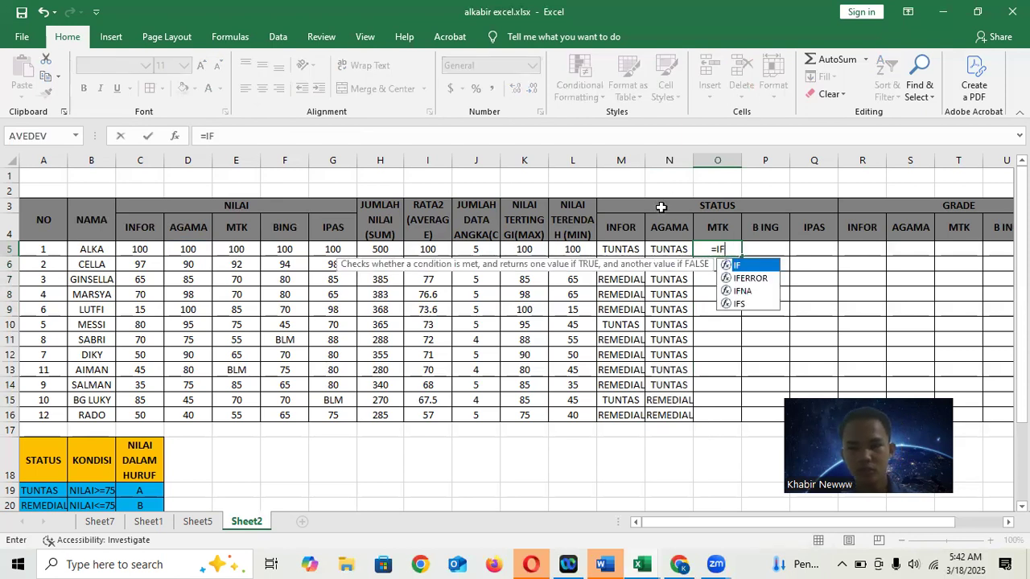
left_click_drag(634, 211, 735, 230)
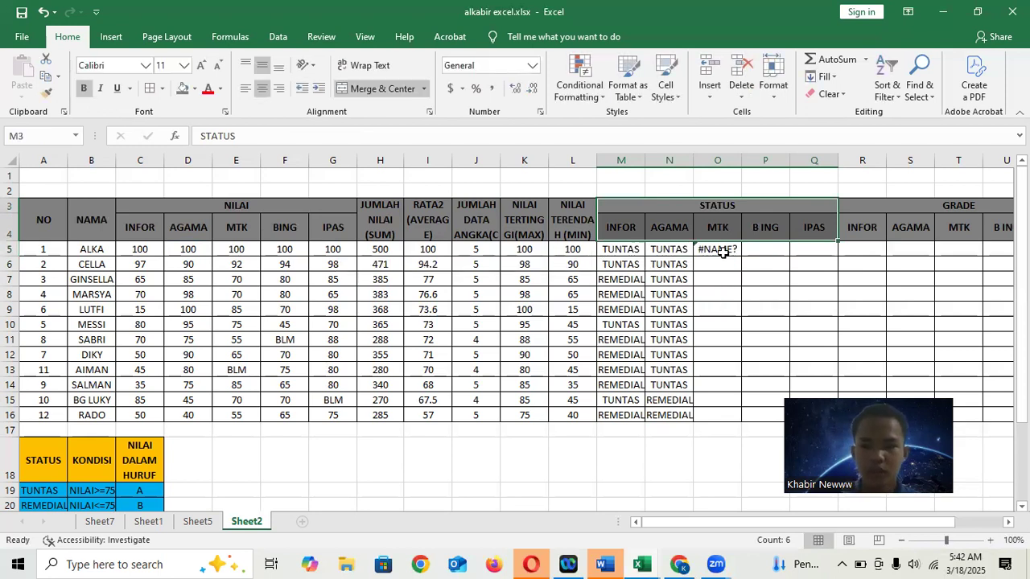
double_click(724, 252)
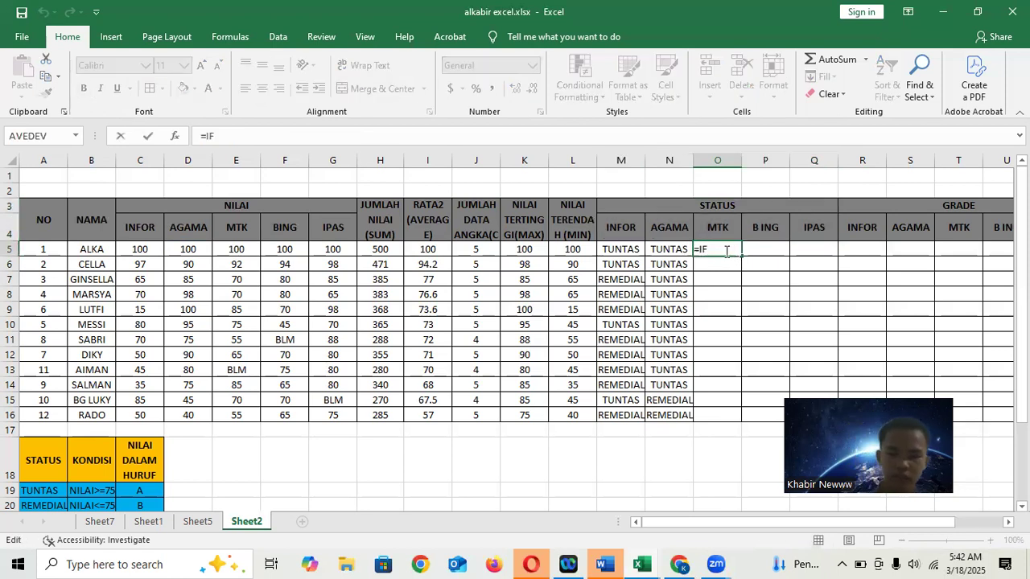
type(")")
key("BackSpace")
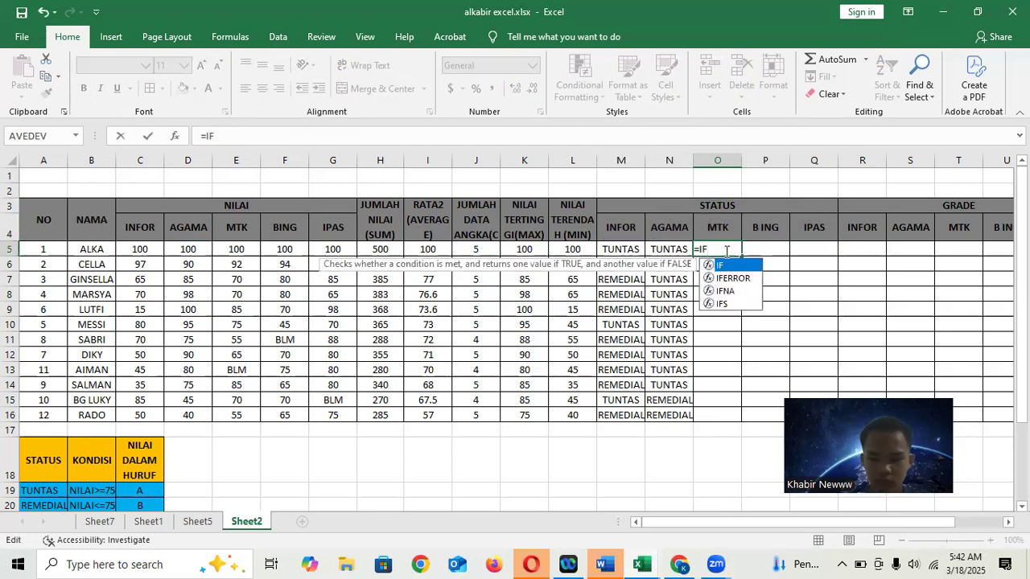
type("(")
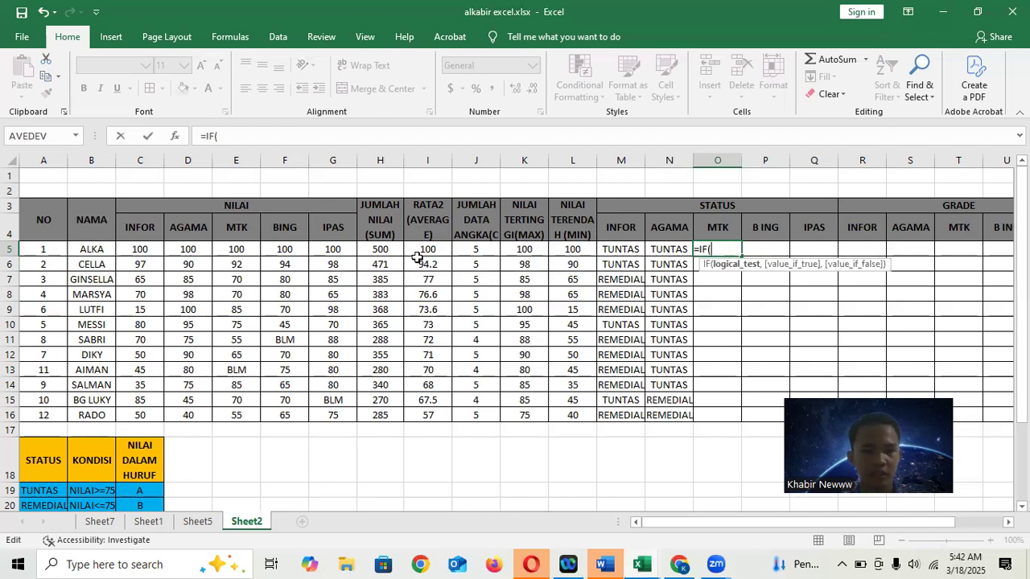
left_click(231, 249)
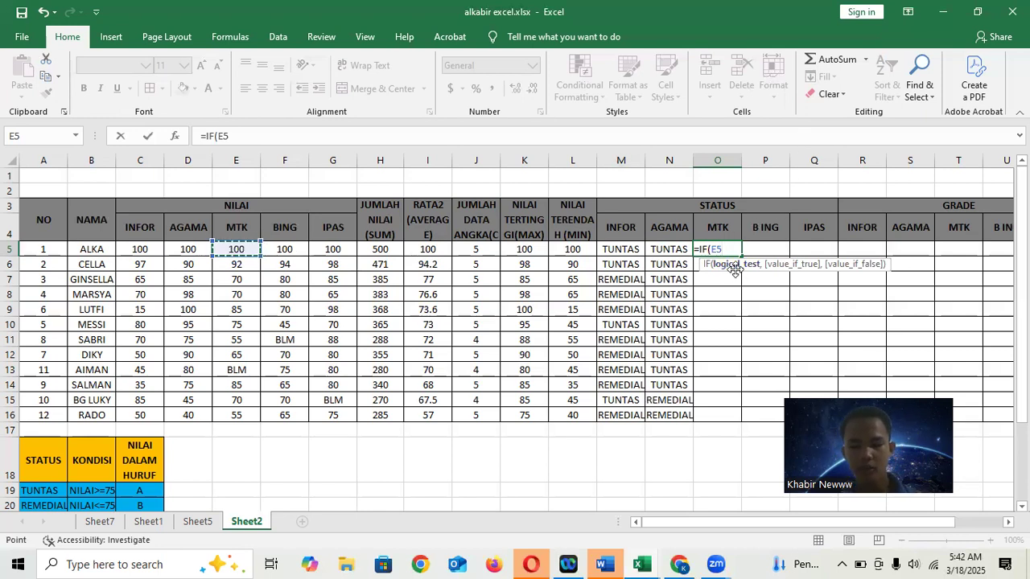
type(">")
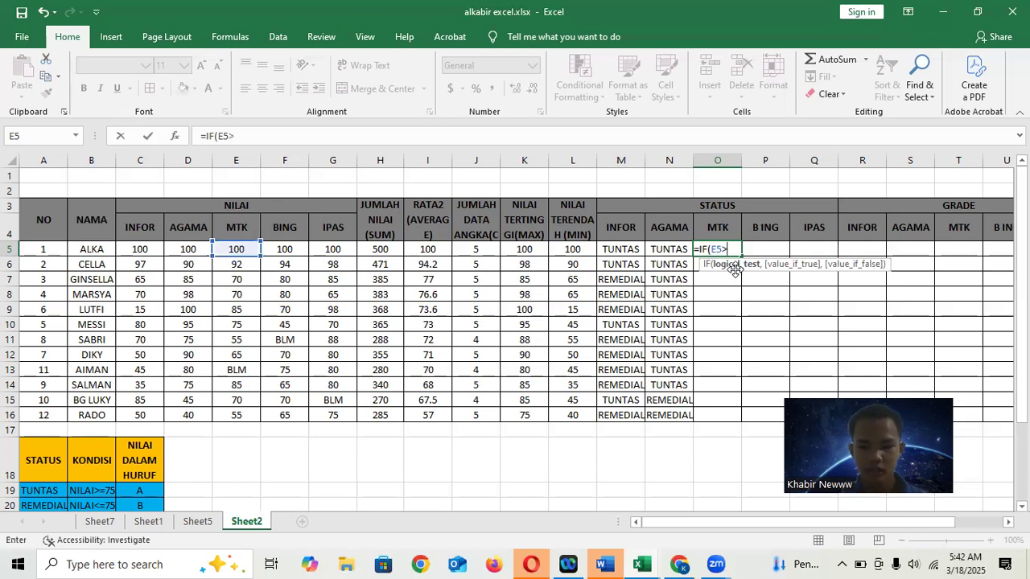
type("=75,")
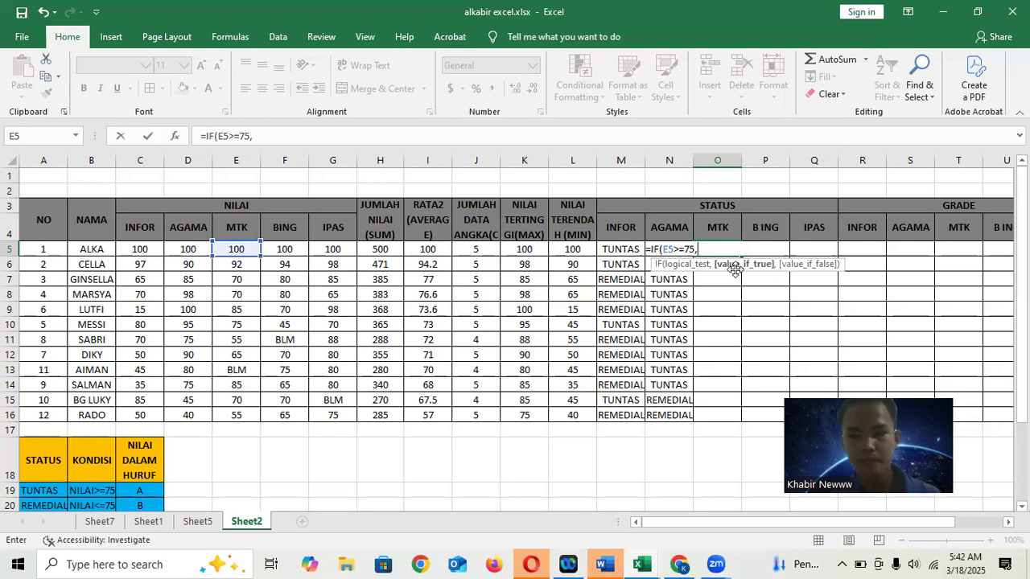
key("BackSpace")
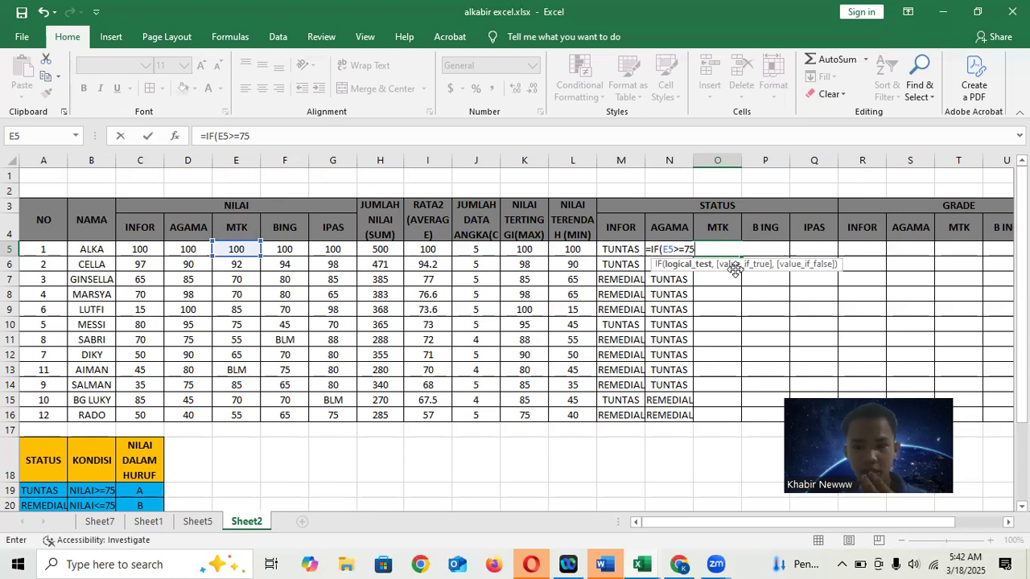
type(",")
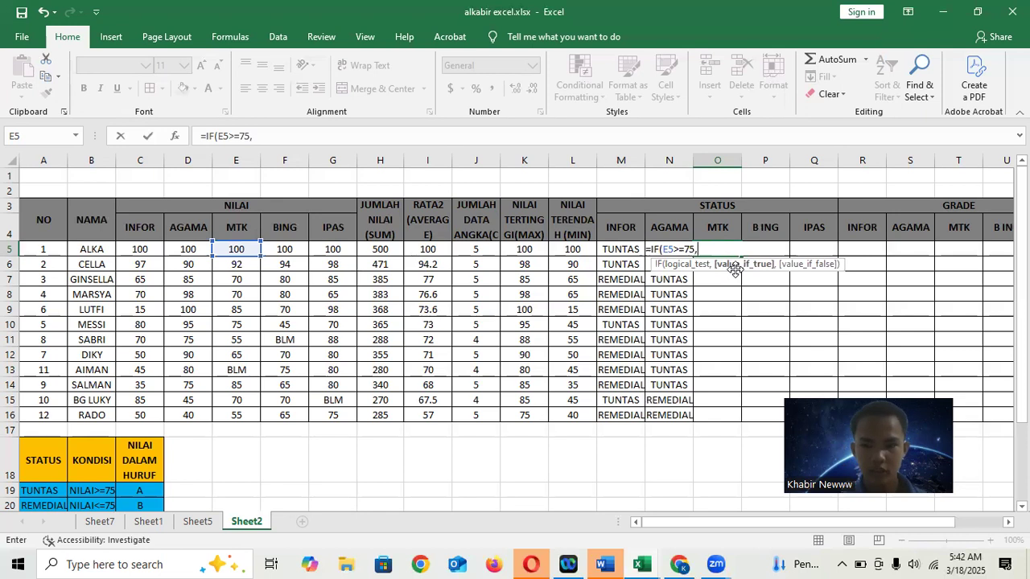
Step: Complete the O5 formula with "TUNTAS" if true and "REMEDIAL" if false, and fill it down through O16
type("\"")
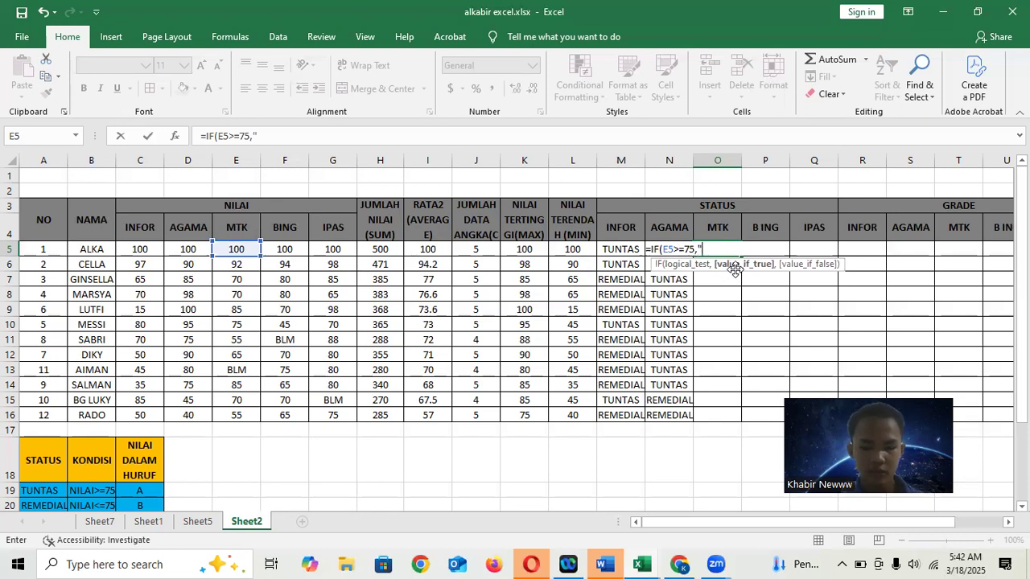
type("TUNTAS")
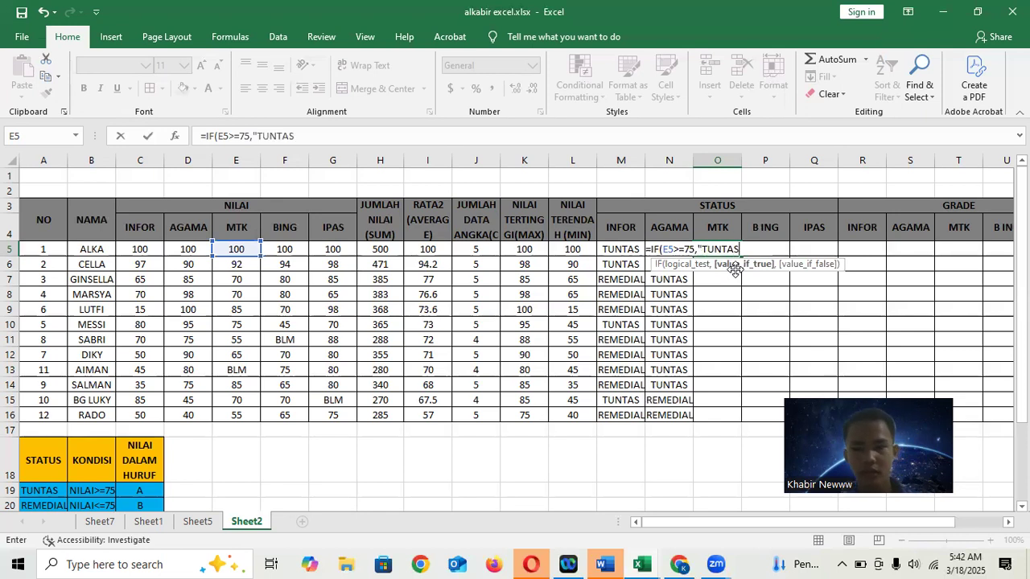
type("\"")
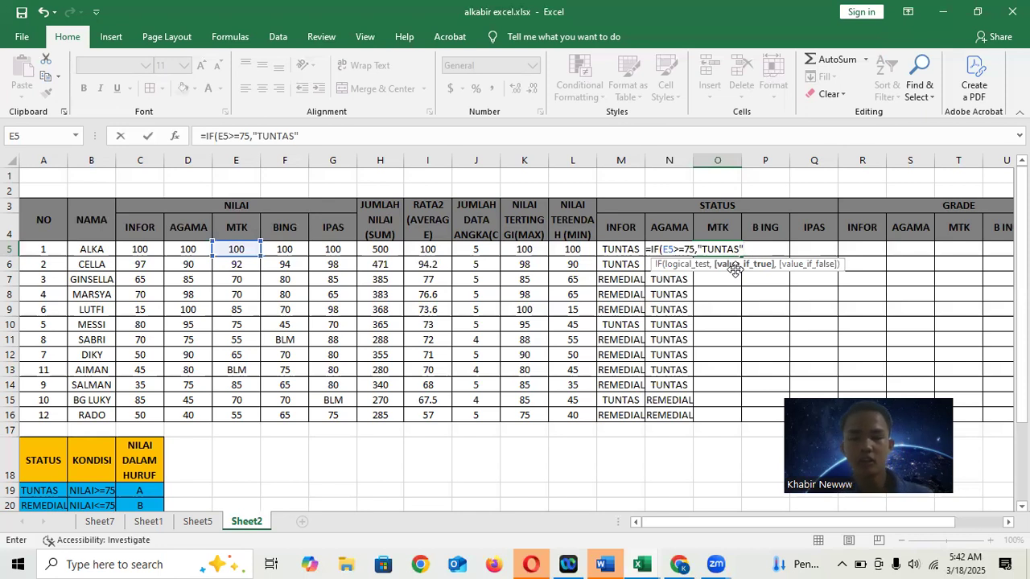
type(",\"")
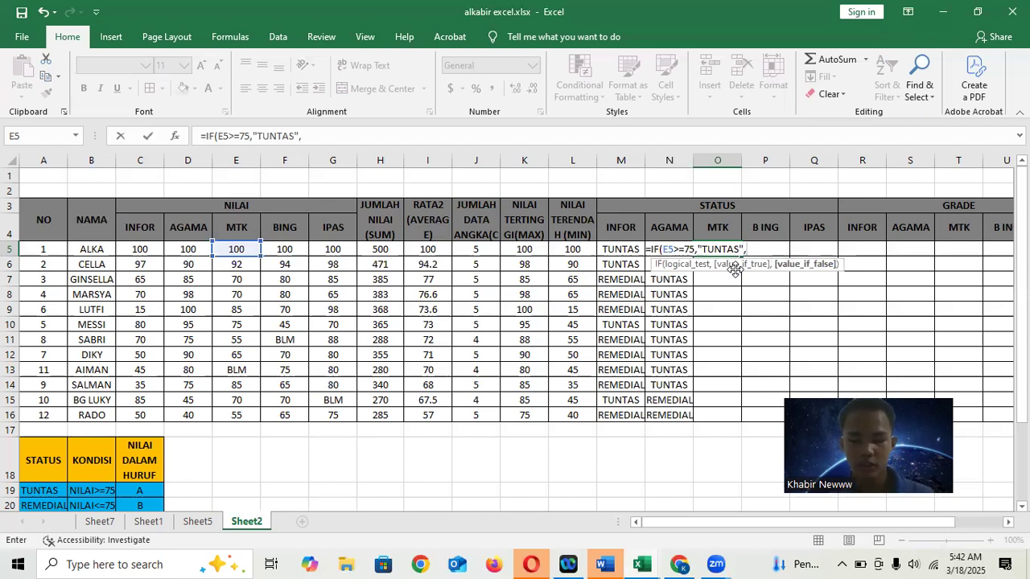
type("R")
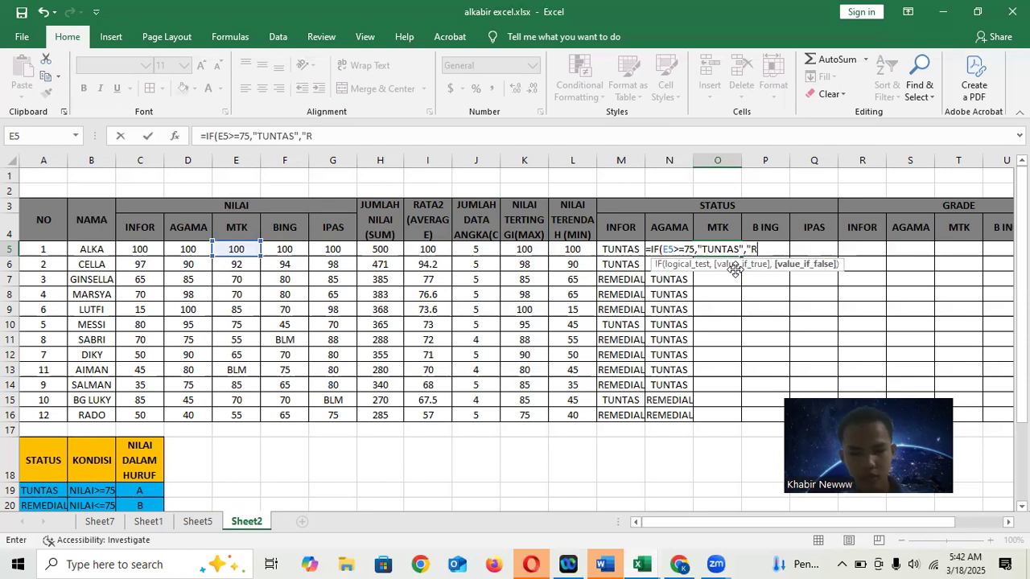
type("EMEDIAL")
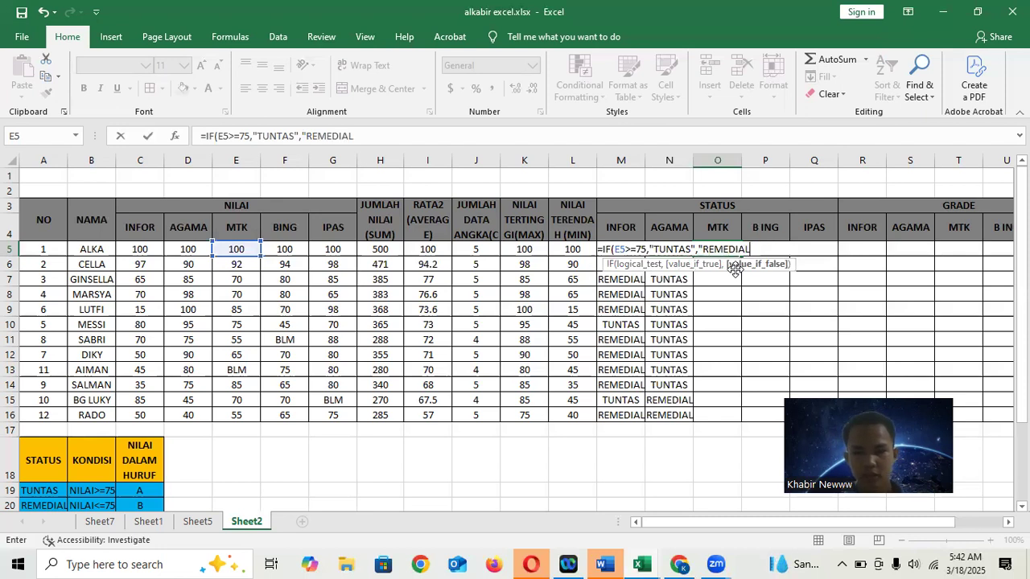
type("\")")
key("Return")
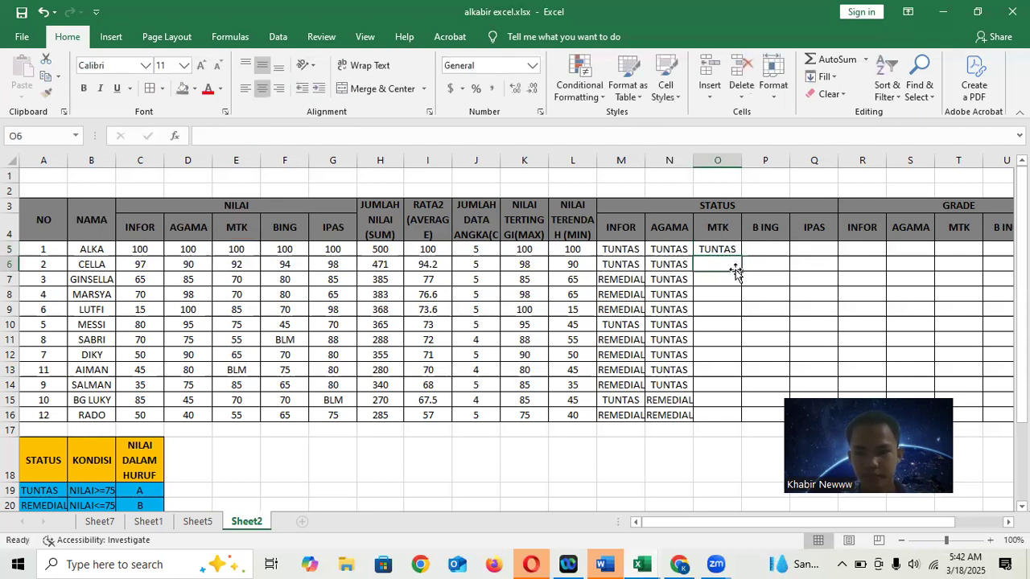
left_click(721, 247)
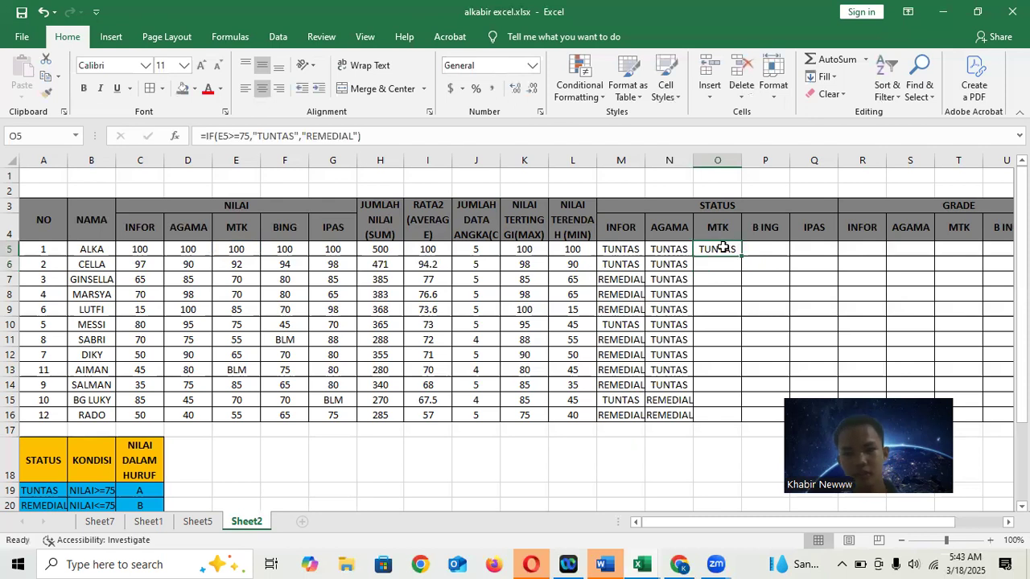
left_click_drag(739, 254, 753, 430)
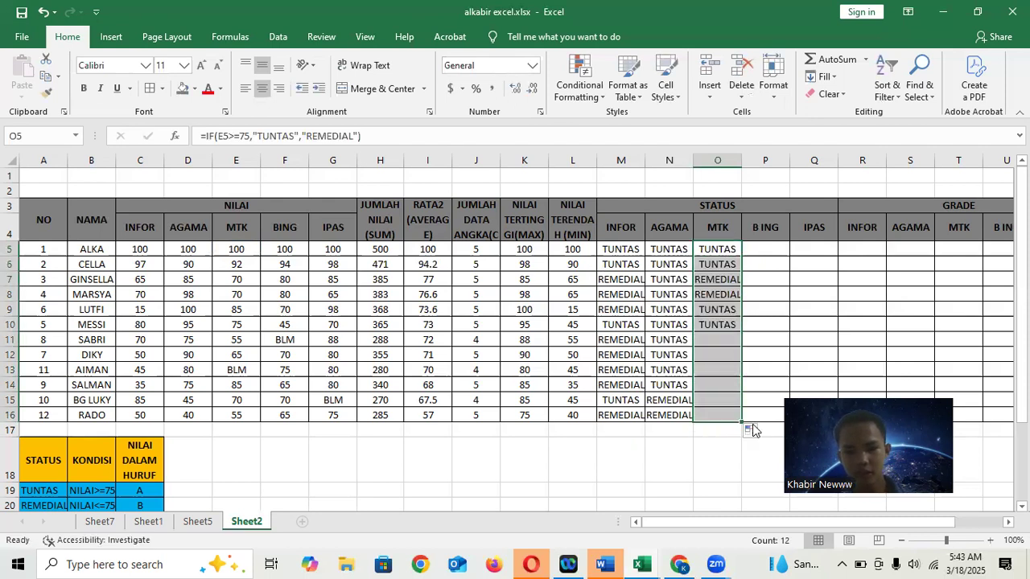
Step: Begin an IF formula in P5 under STATUS B ING with the condition F5>=75
left_click(767, 251)
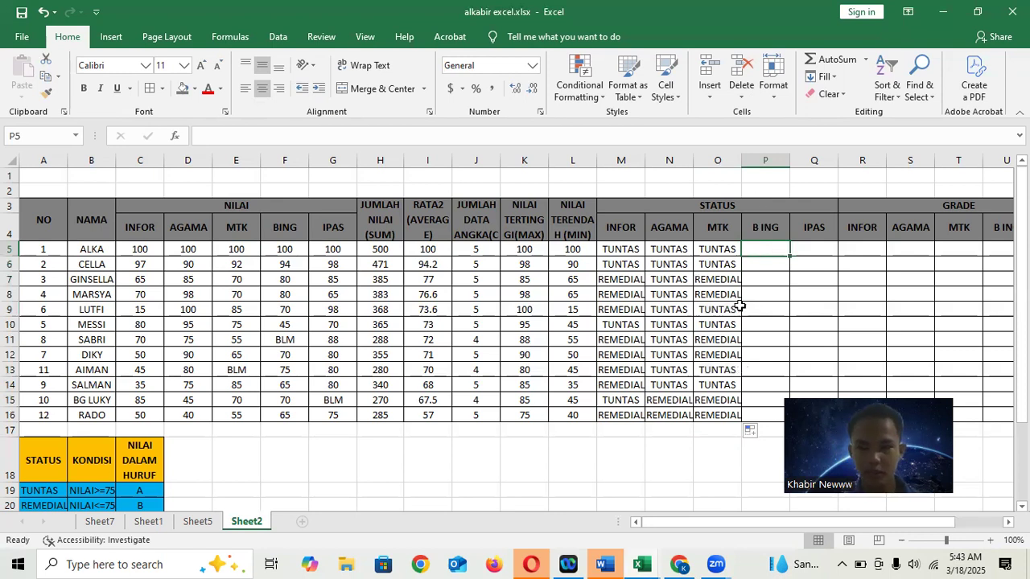
type("=")
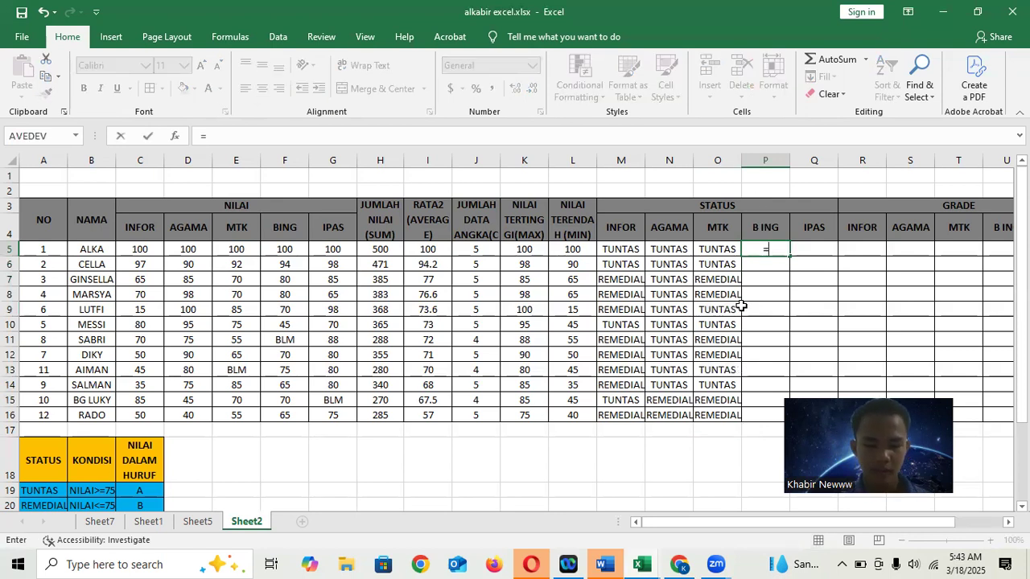
type("IF(")
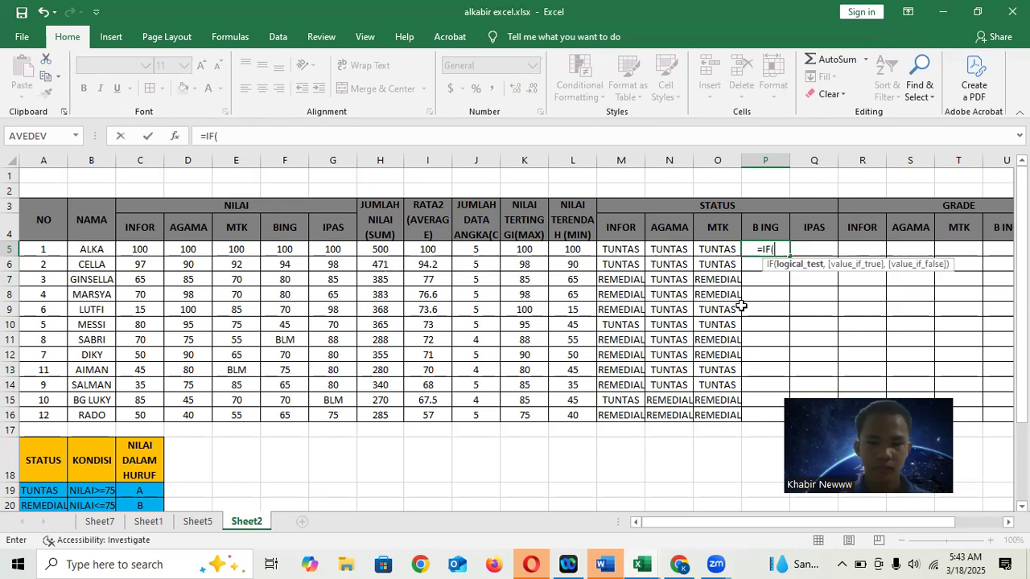
left_click(289, 248)
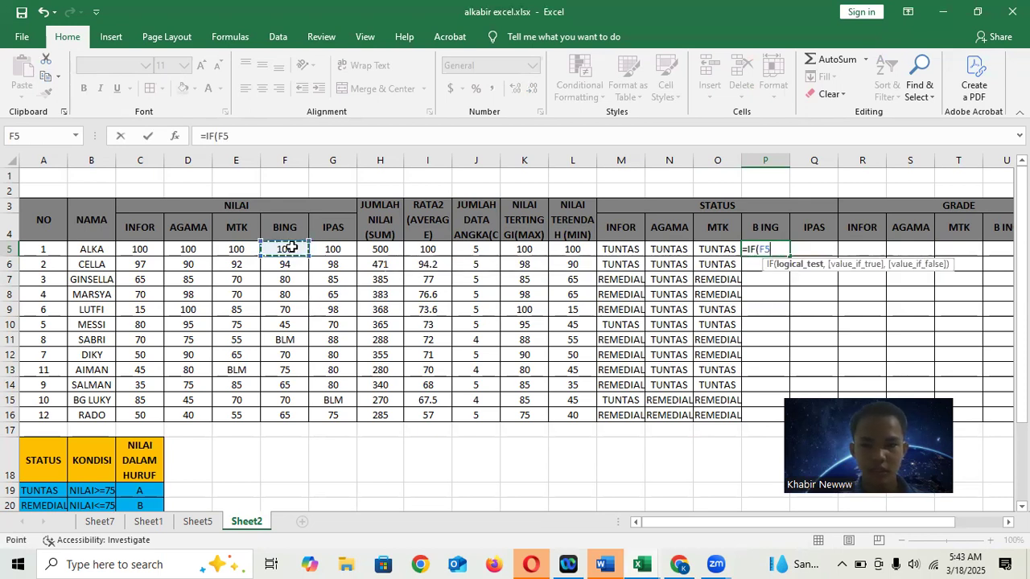
type(">=")
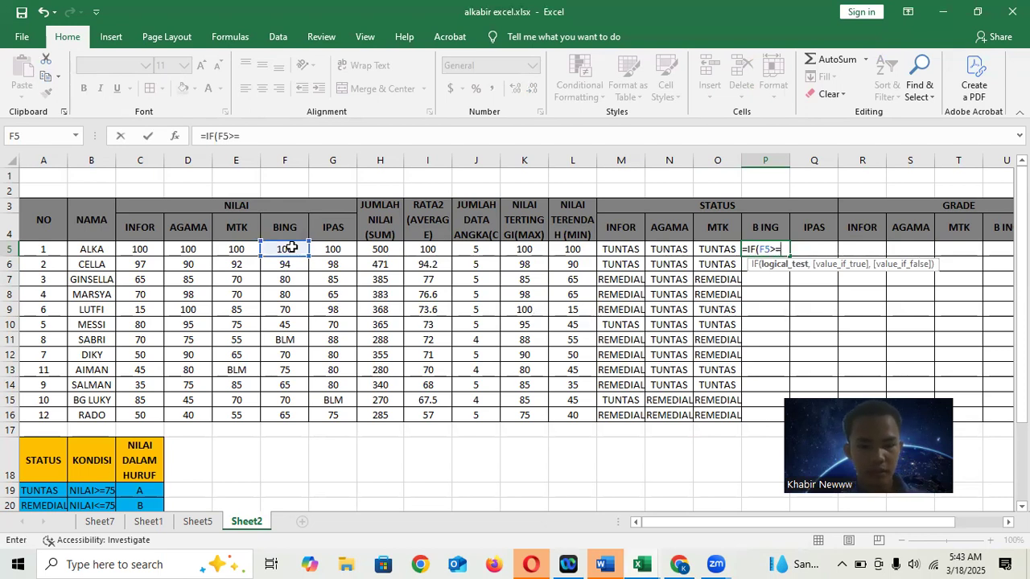
type("75")
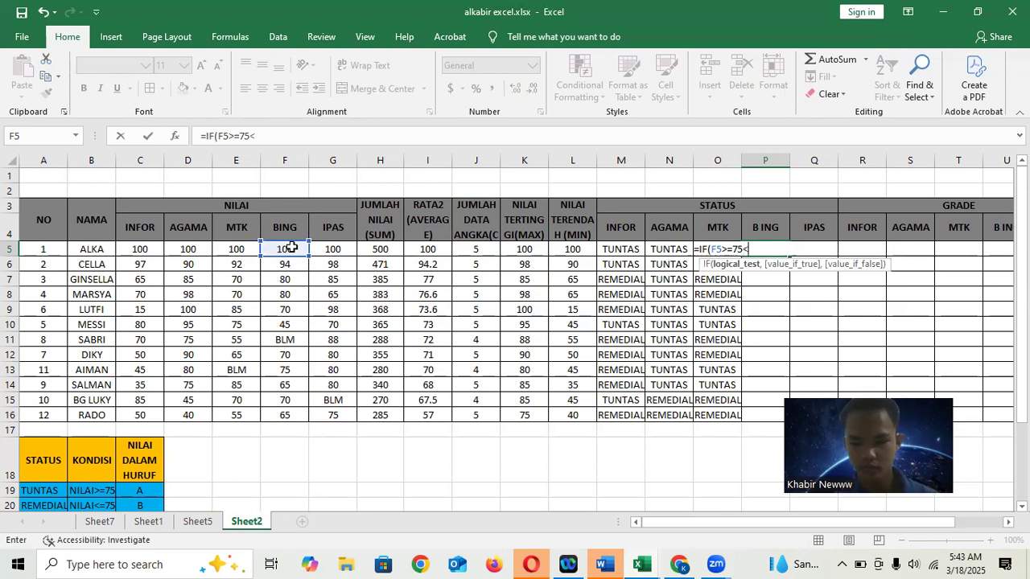
Step: Finish the P5 formula with "TUNTAS" if true and "REMEDIAL" if false, and fill it down through P16
type(",\"")
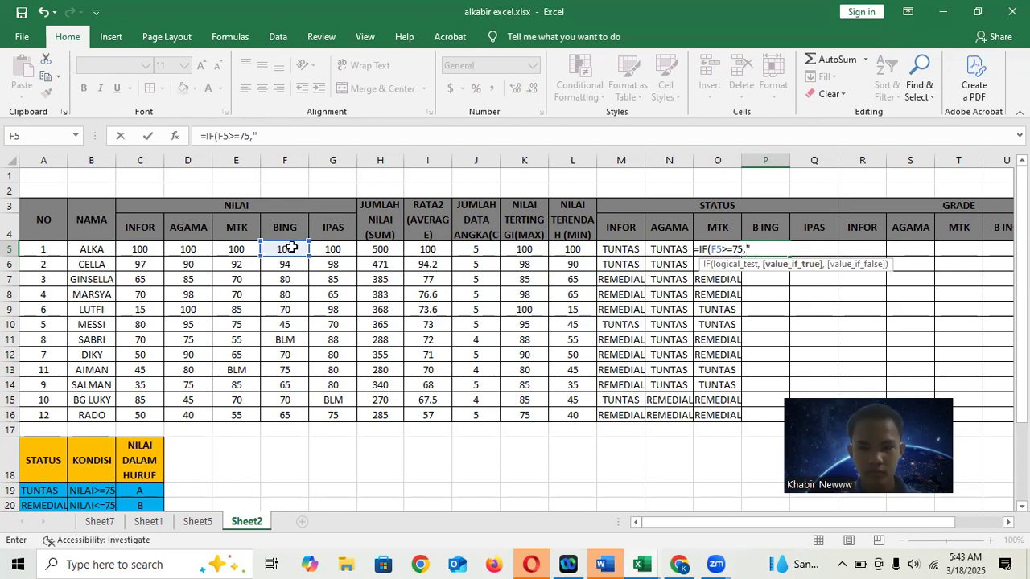
type("TUNTAS")
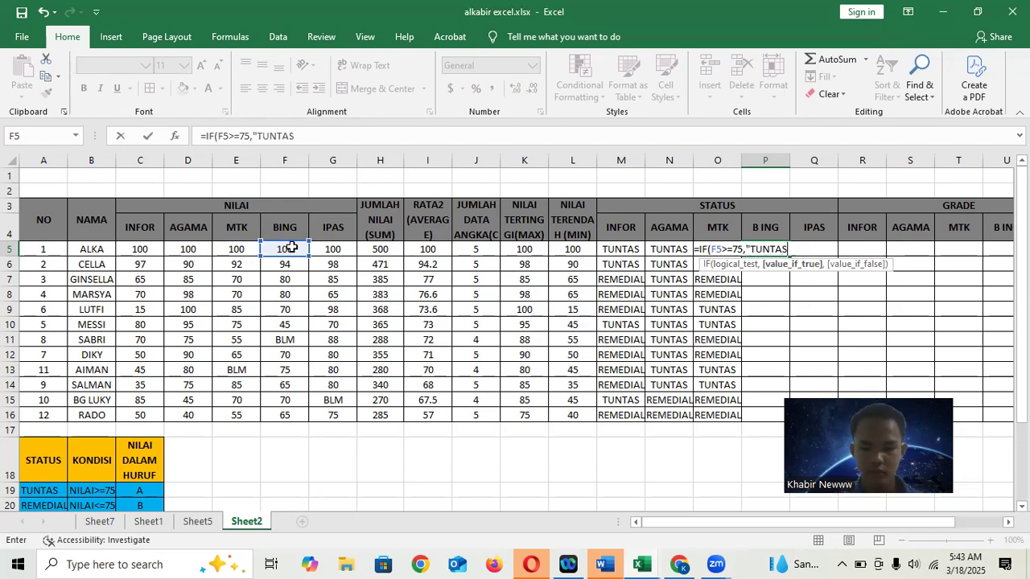
type("\",\"REMEDIAL\"")
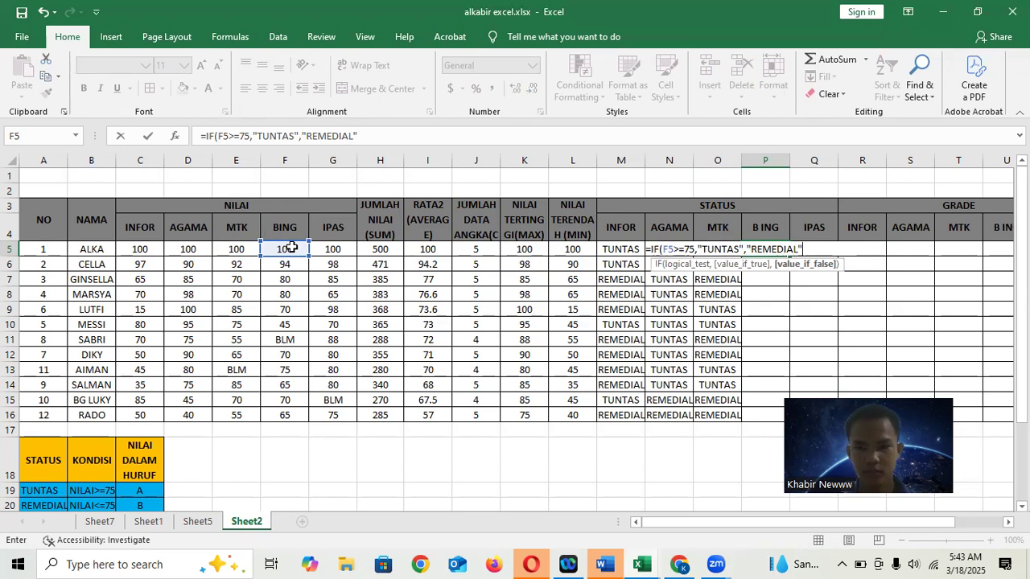
key("Return")
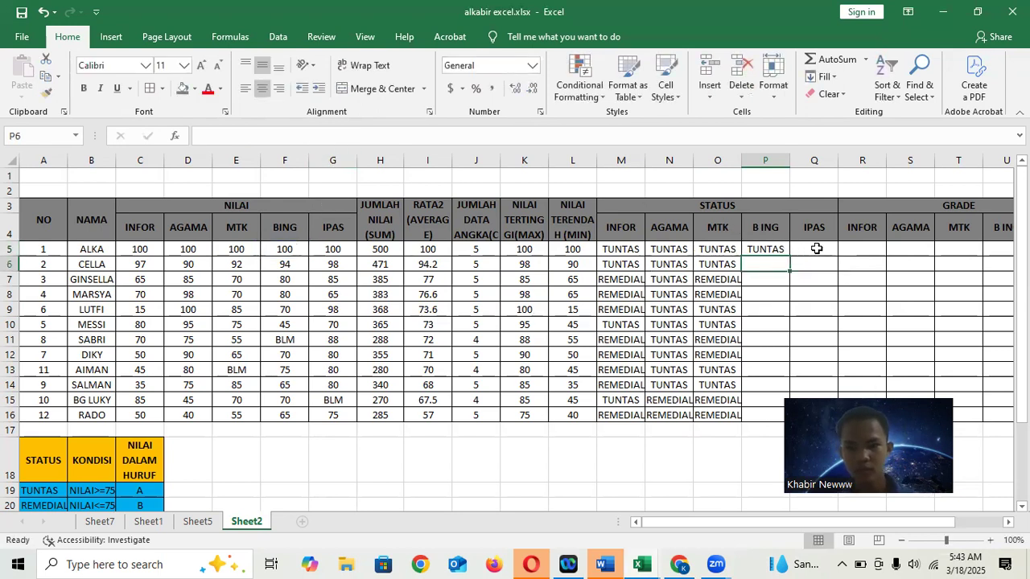
left_click(774, 252)
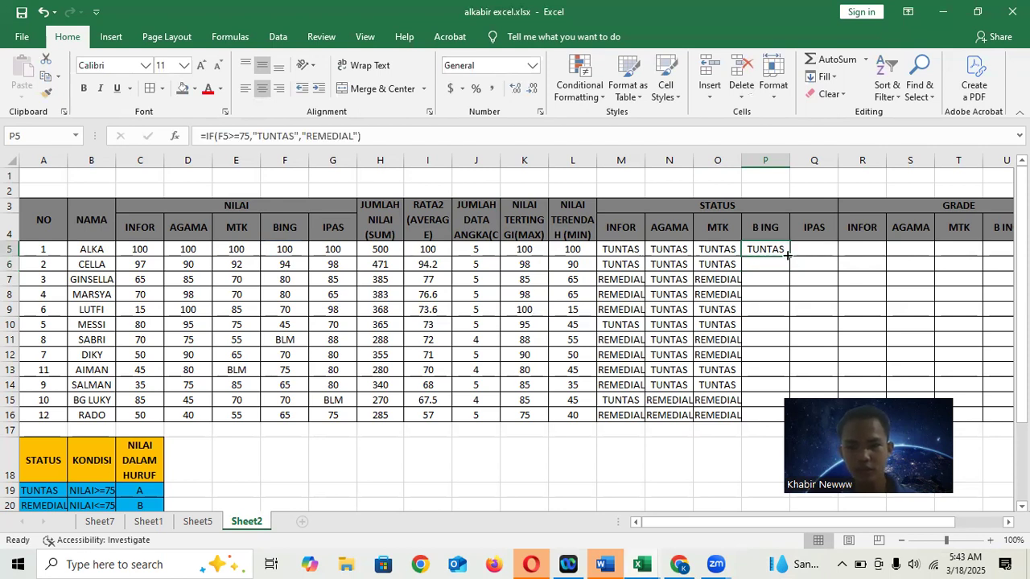
mouse_move(787, 255)
left_mouse_down()
mouse_move(801, 387)
mouse_move(825, 249)
left_mouse_up()
Step: Begin an IF formula in Q5 under STATUS IPAS with the condition G5>=75
left_click(825, 249)
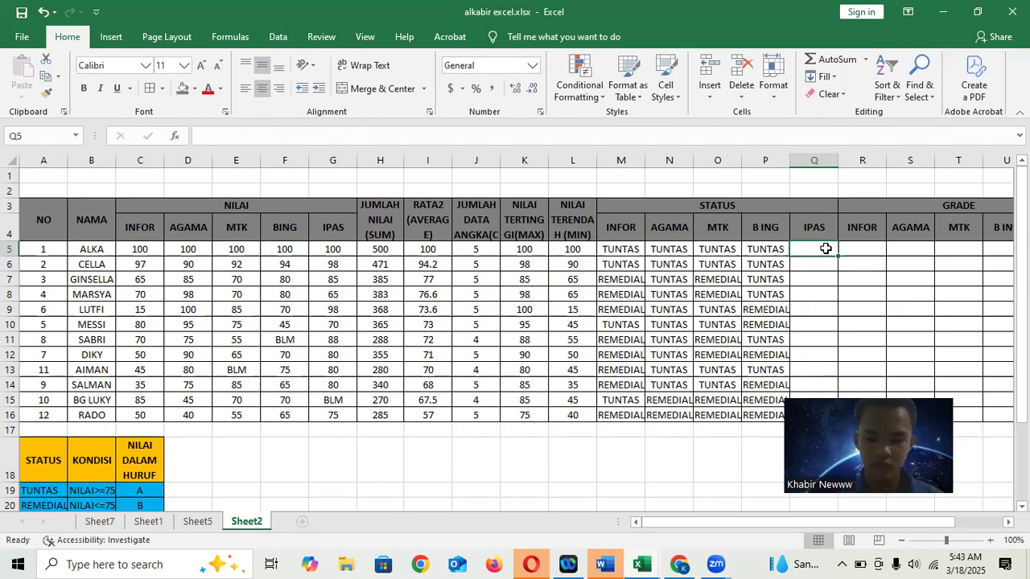
type("=IF")
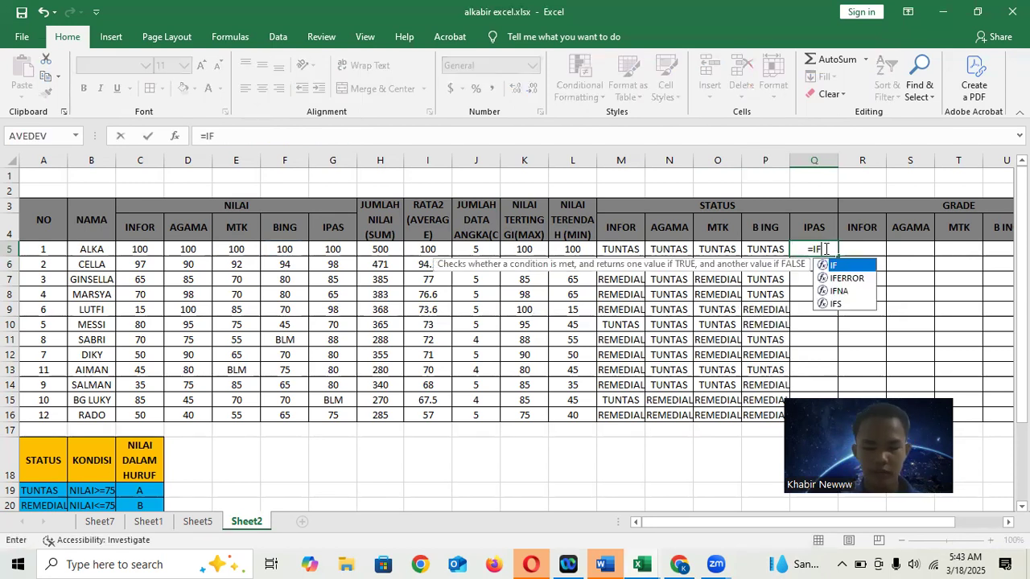
type("(")
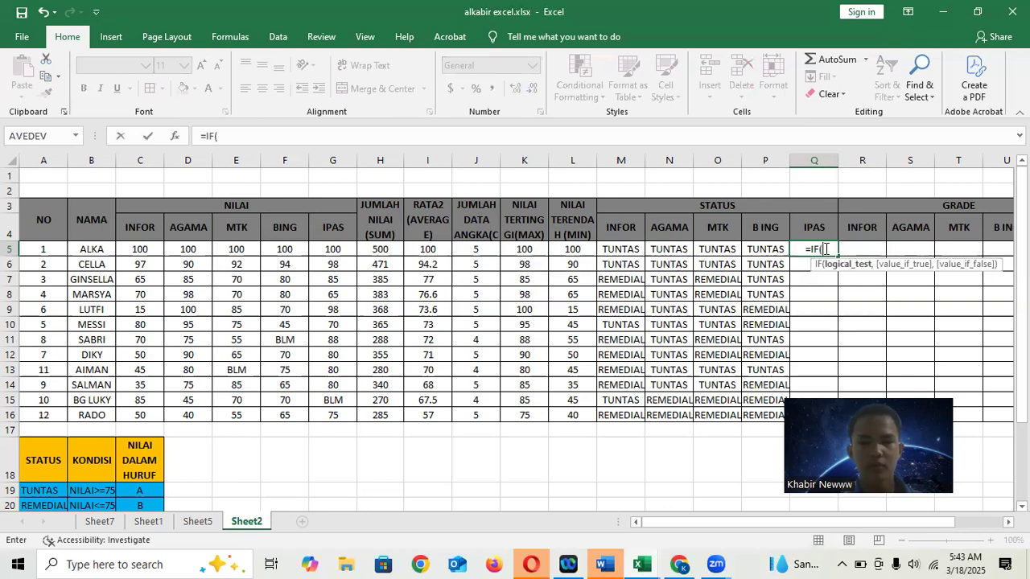
left_click(338, 249)
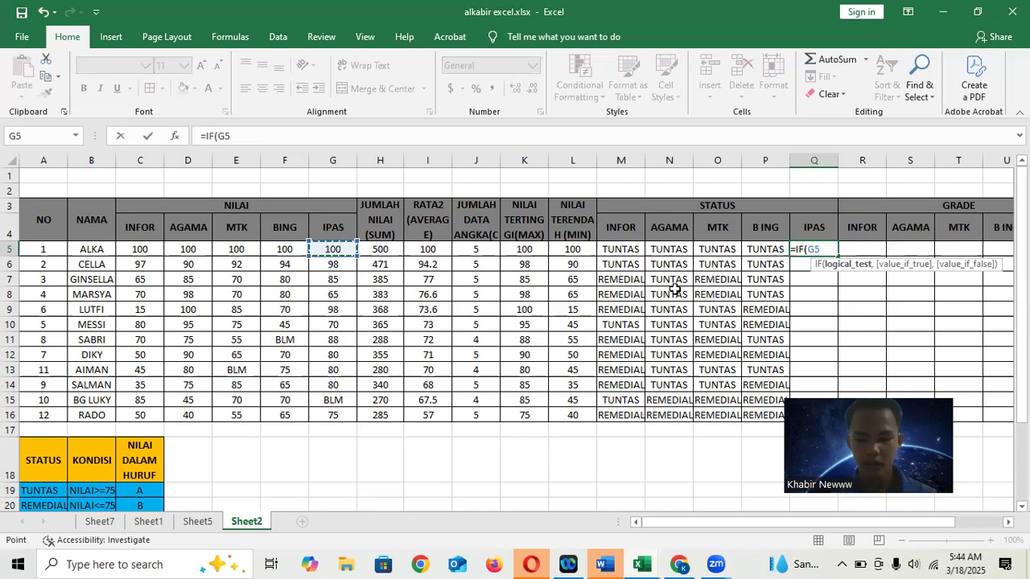
type(">")
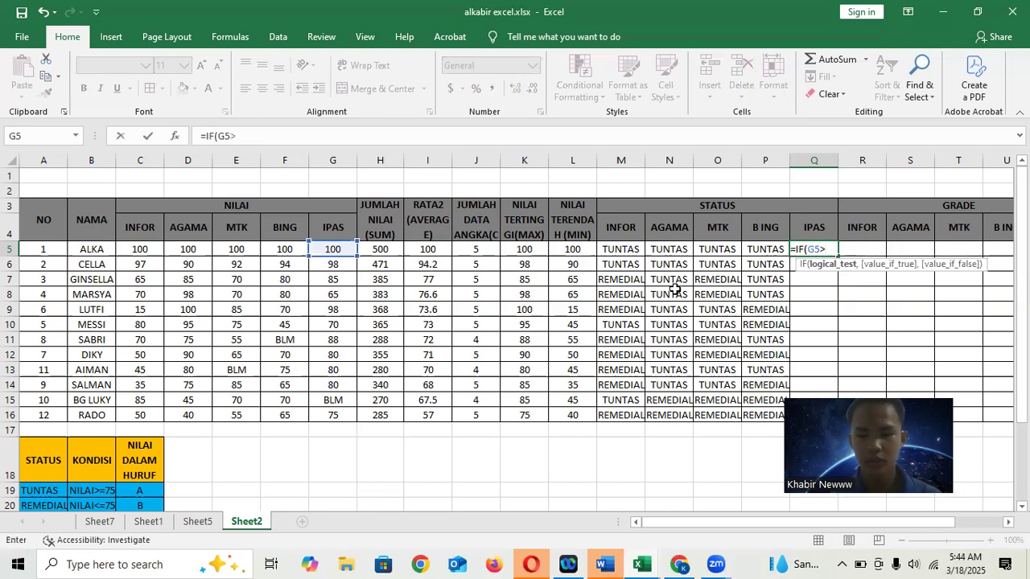
type("=75,")
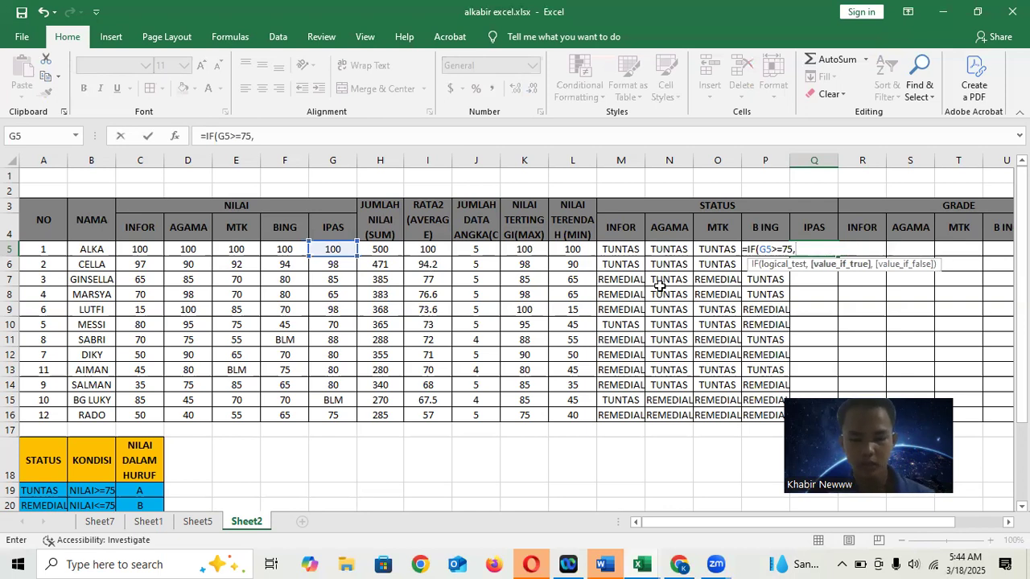
Step: Complete the Q5 formula with "TUNTAS" if true and "REMEDIAL" if false, and fill it down through Q16
type("\"")
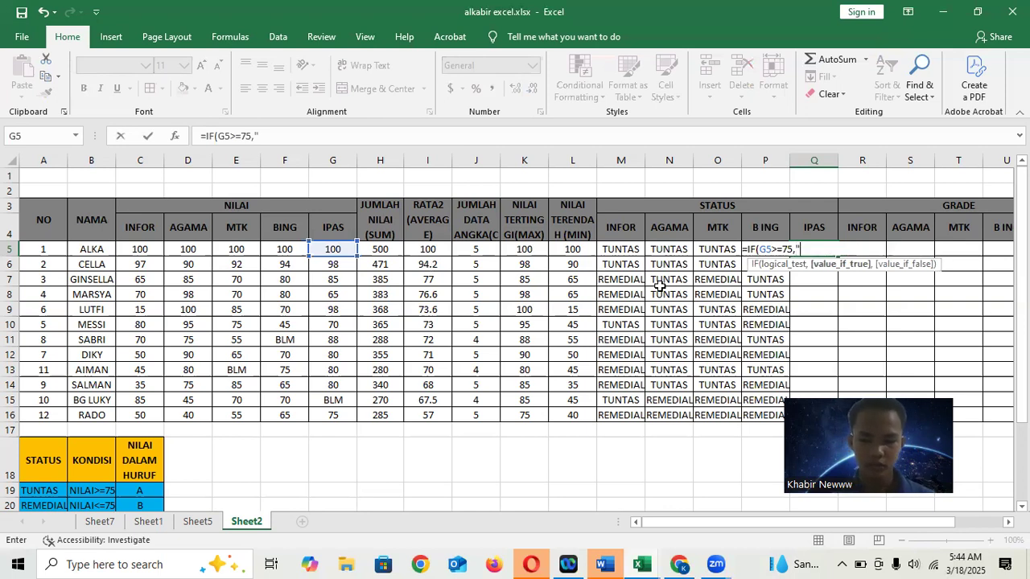
type("TUNTAS")
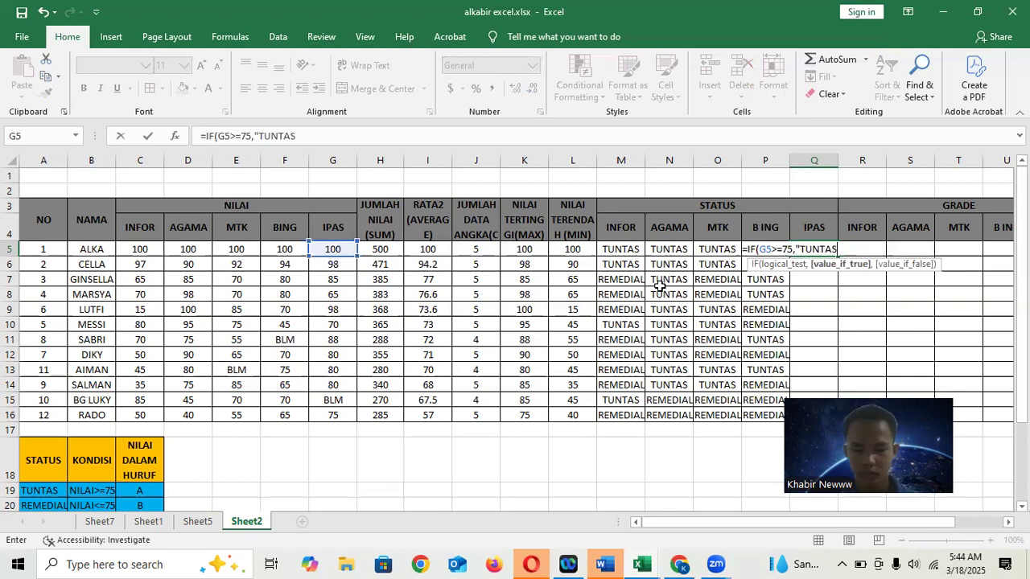
type("\"")
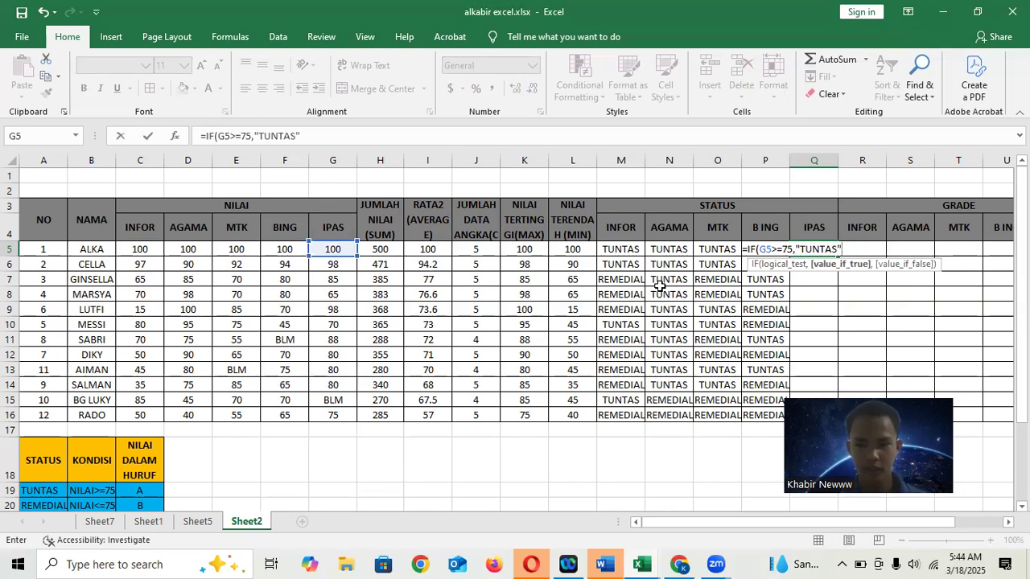
type(",\"T")
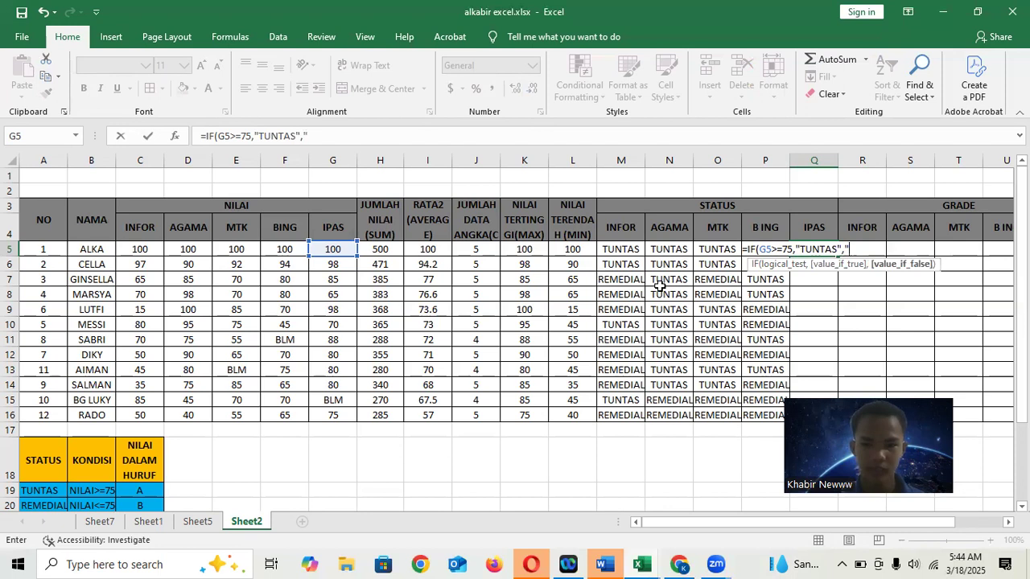
key("BackSpace")
type("R")
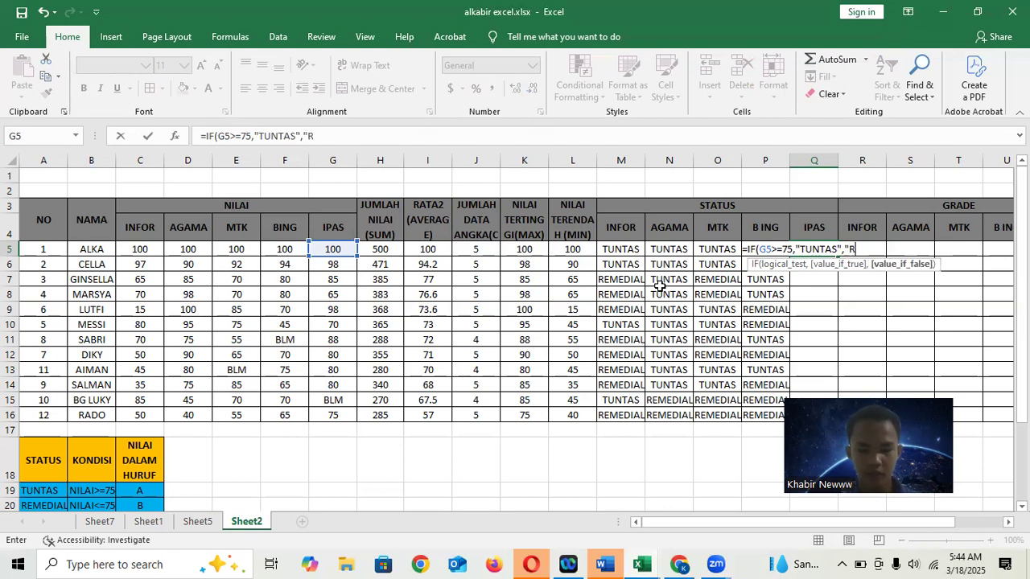
type("EMEDIAL\"")
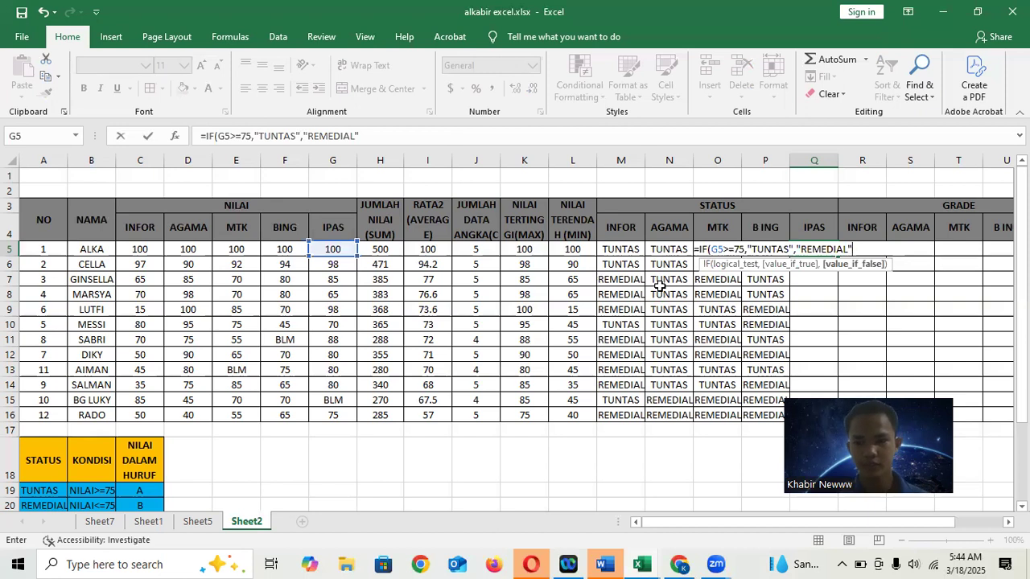
key("Return")
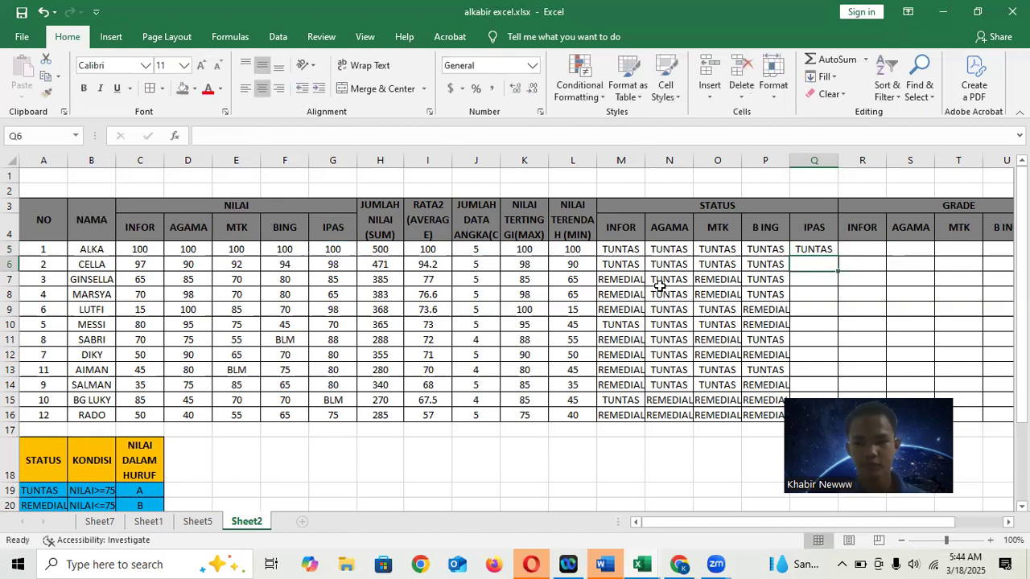
left_click(822, 248)
left_click_drag(836, 255, 831, 393)
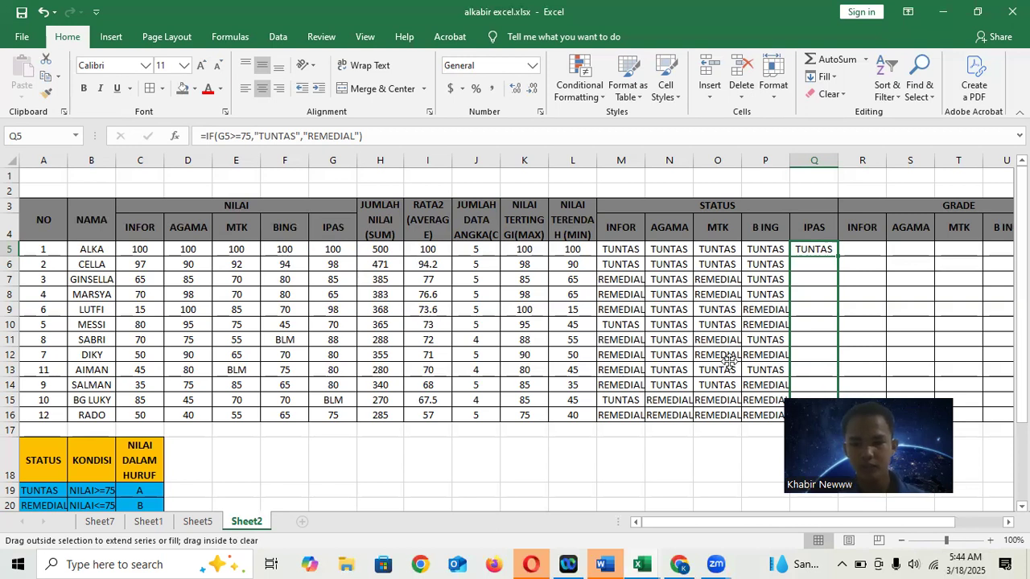
left_click_drag(901, 356, 901, 356)
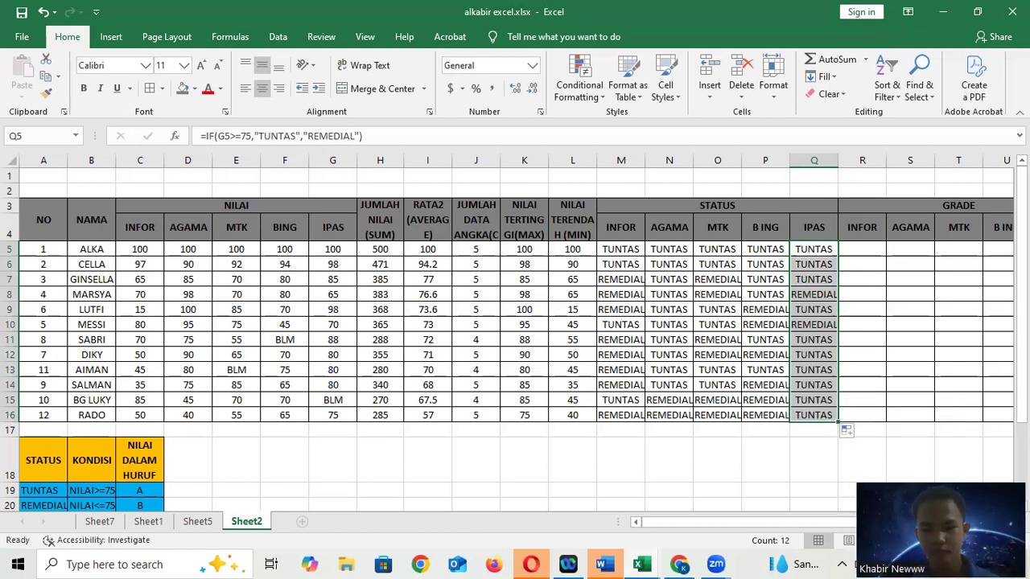
Step: Begin an IF formula in R5 under GRADE INFOR with the condition C5>=90
left_click(867, 249)
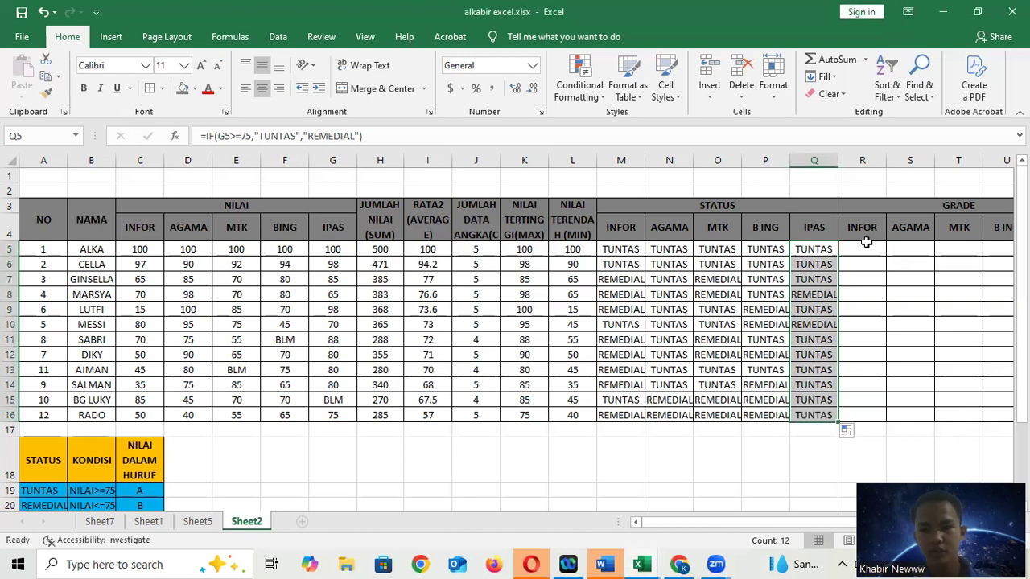
left_click(867, 248)
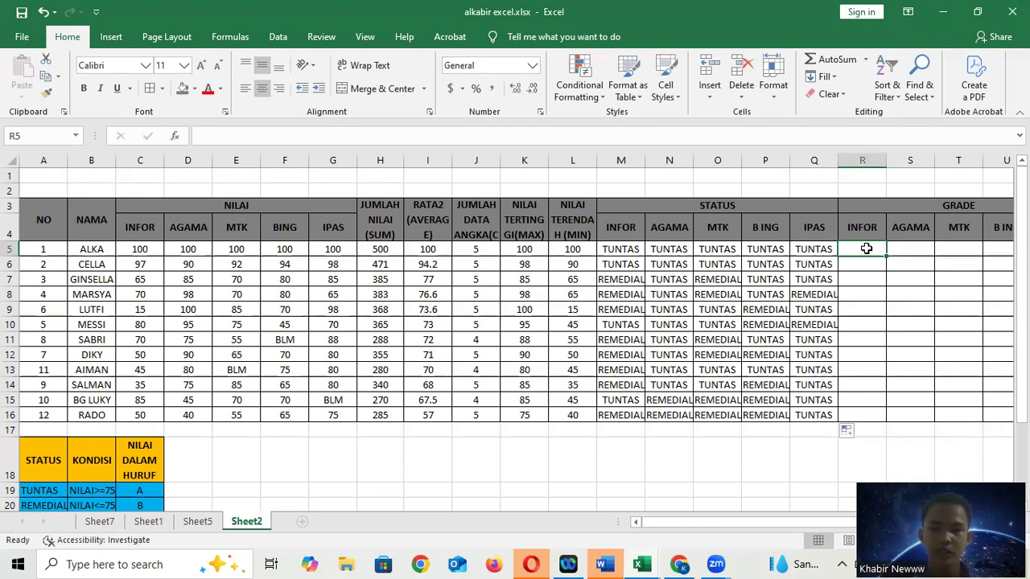
left_click(760, 278)
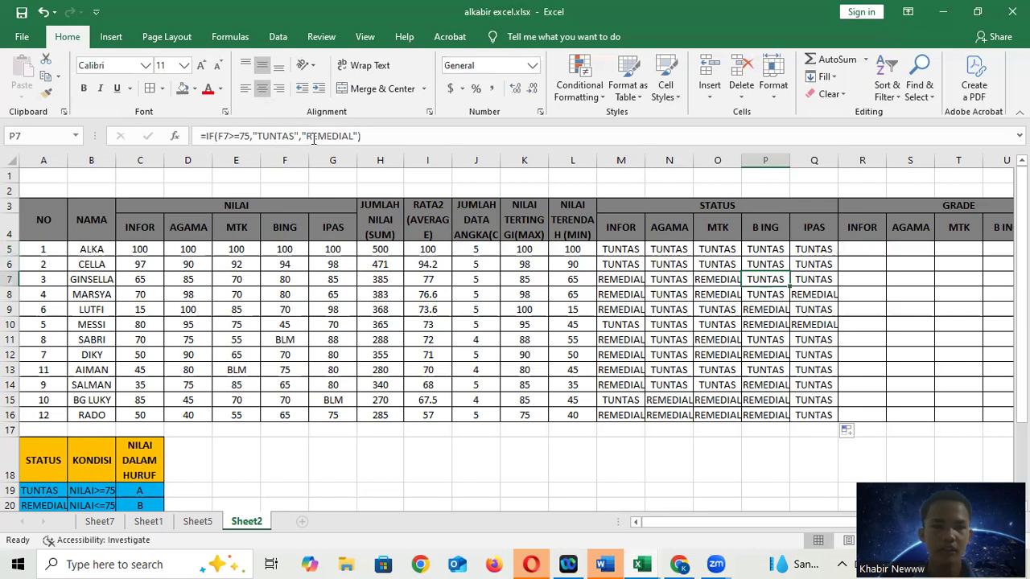
left_click(869, 247)
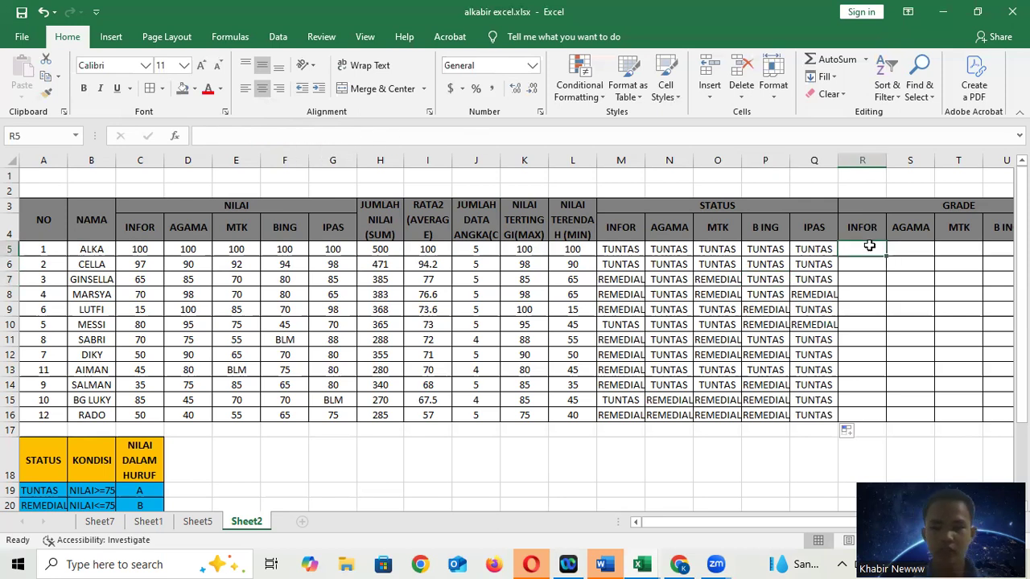
type("=I")
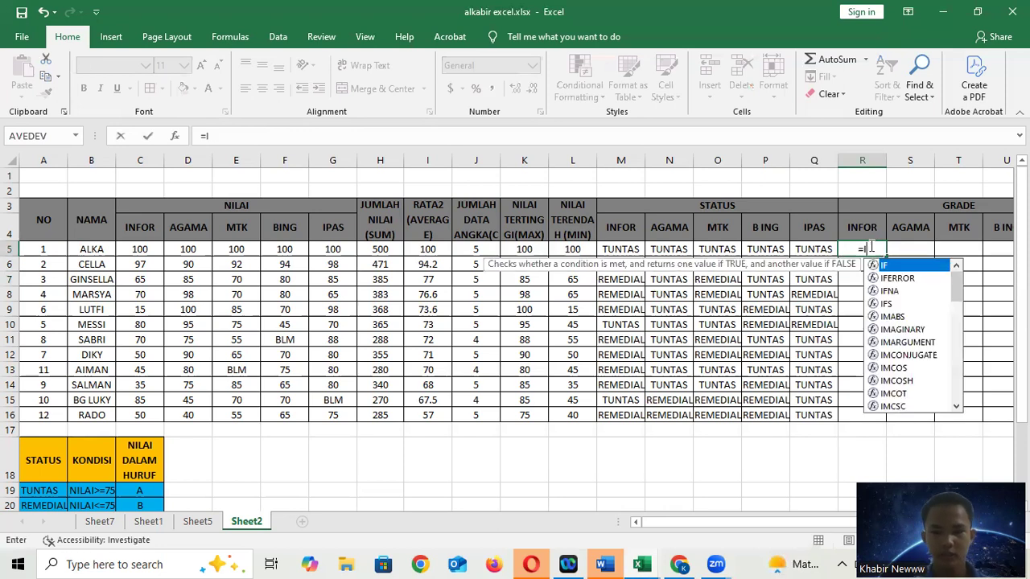
type("F(")
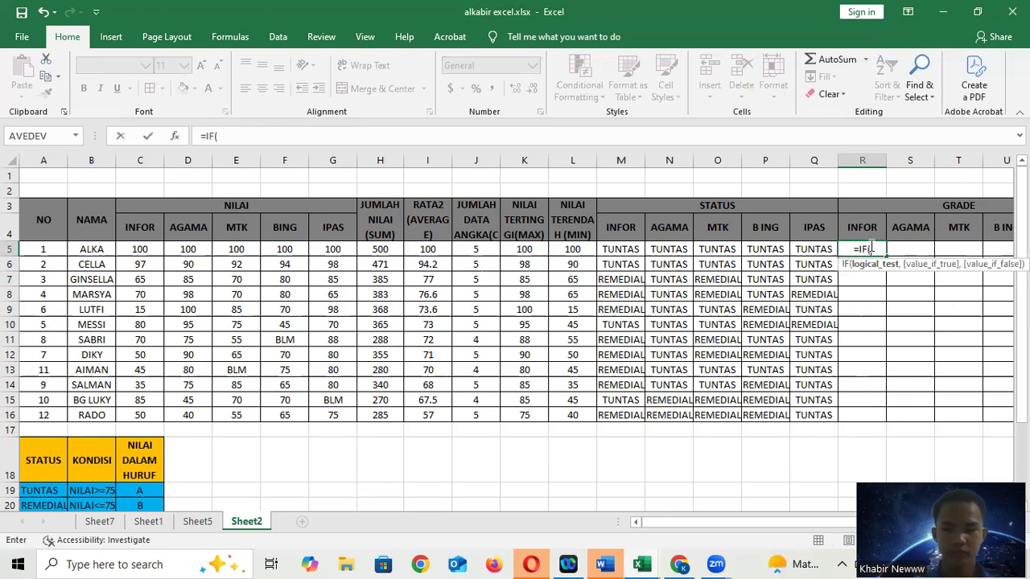
left_click(149, 251)
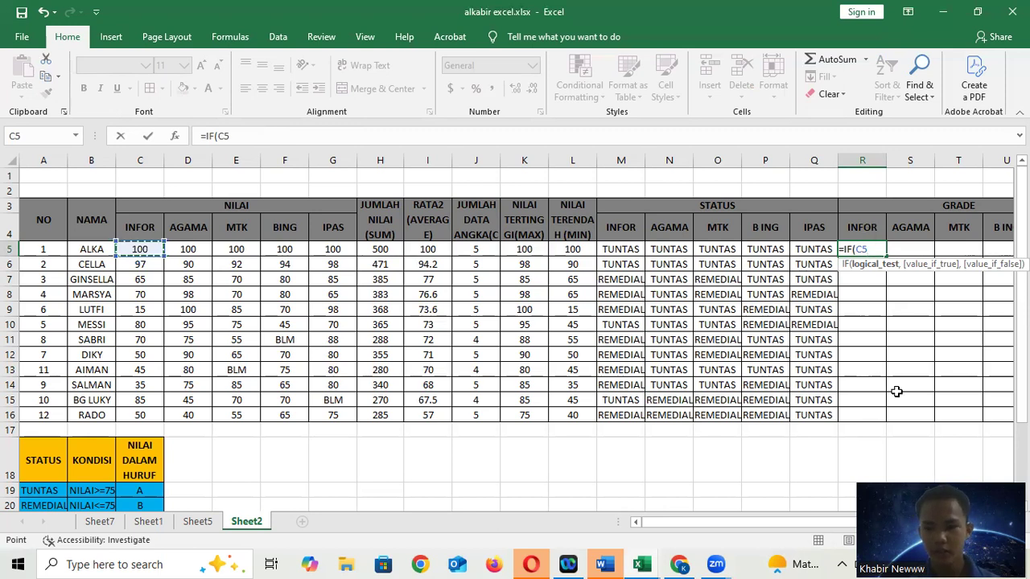
type(">")
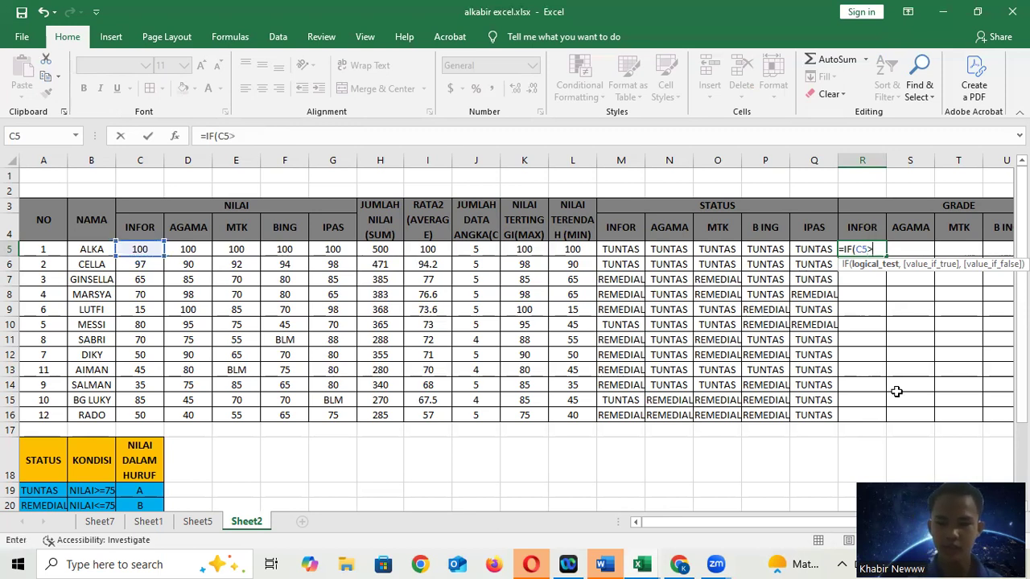
type("=")
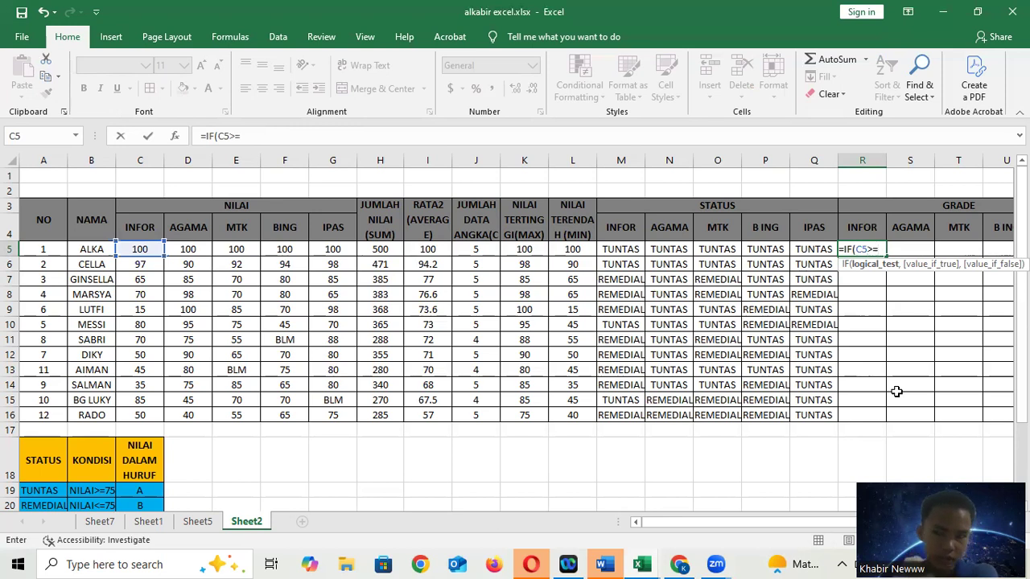
type("90")
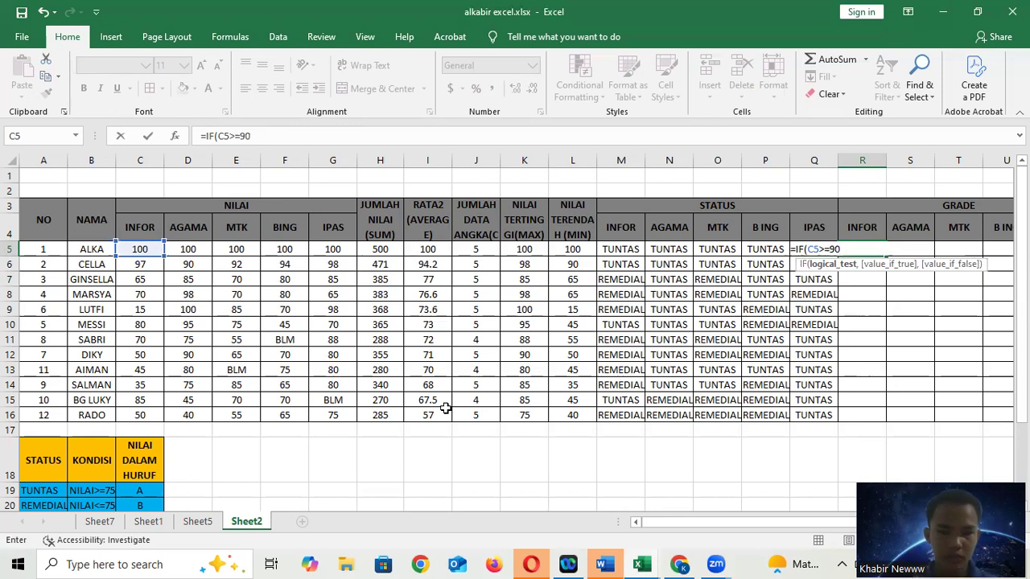
Step: Check the grade ranges in the reference table below and enter "A" as the R5 formula's value if true
scroll(203, 423, "down", 1)
scroll(203, 424, "down", 4)
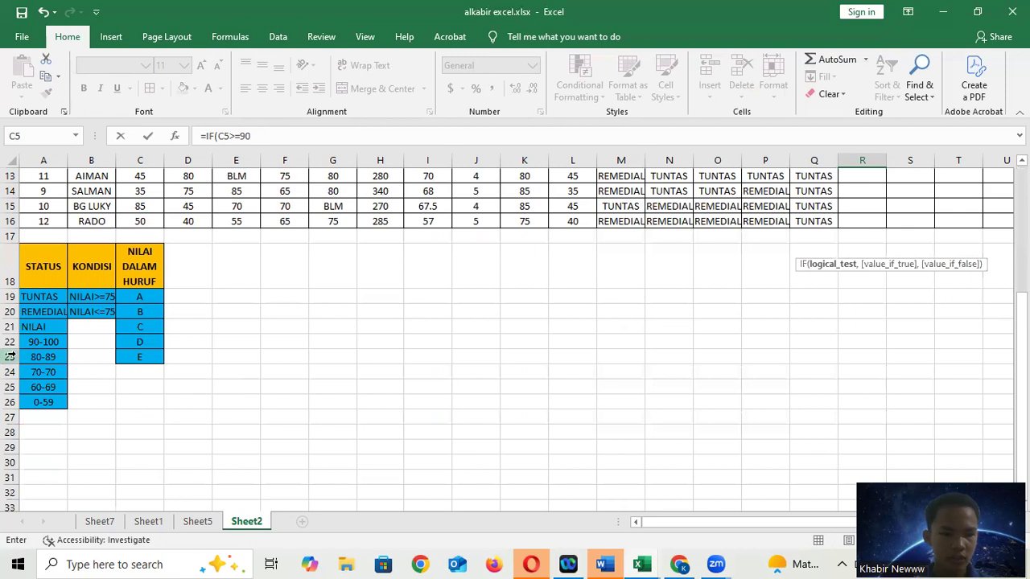
scroll(50, 341, "up", 4)
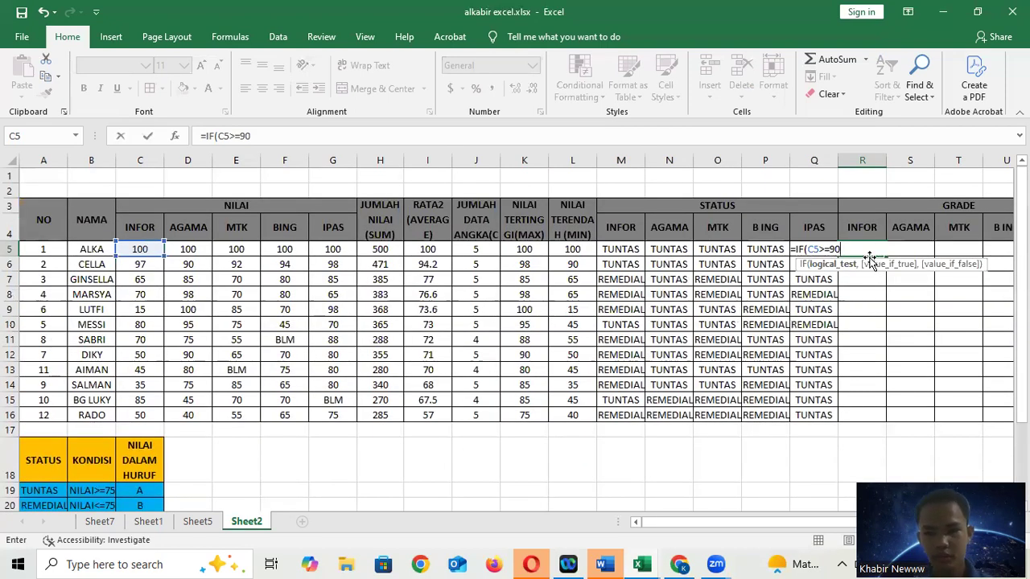
type(",")
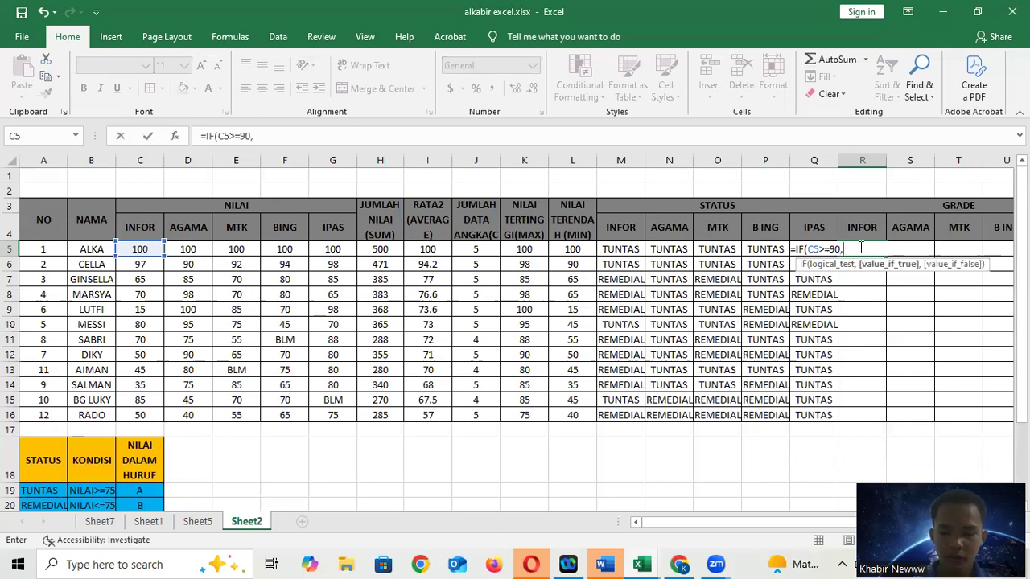
type("\"A")
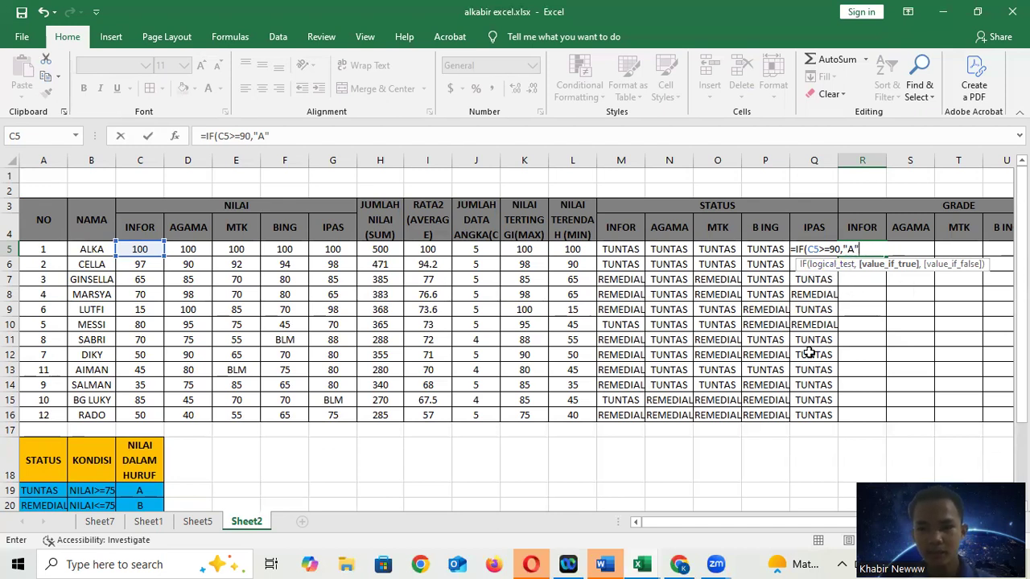
Step: Nest a second IF as the R5 formula's value if false, with the condition C5>=80 and "B" if true
type(",")
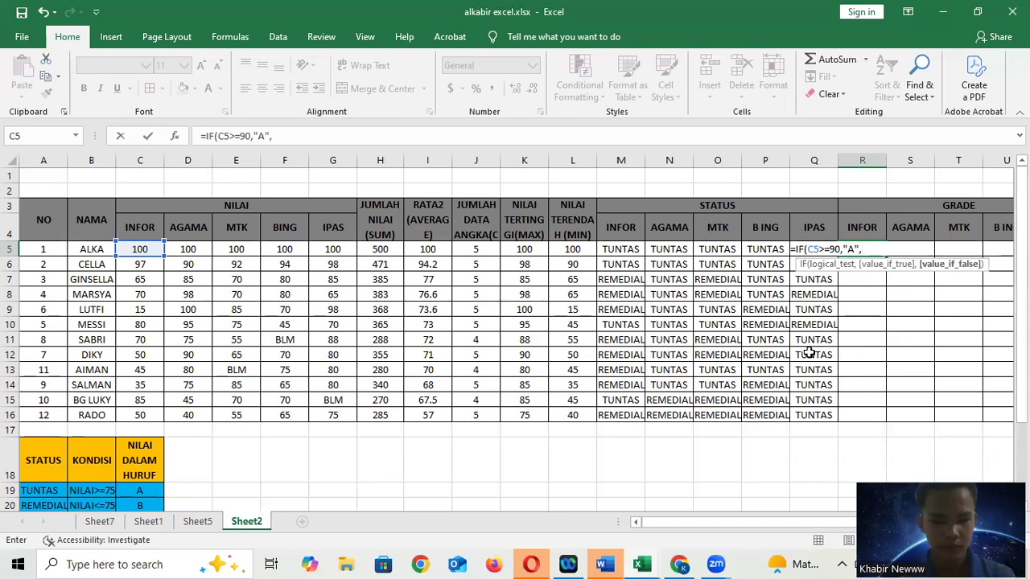
type("IF")
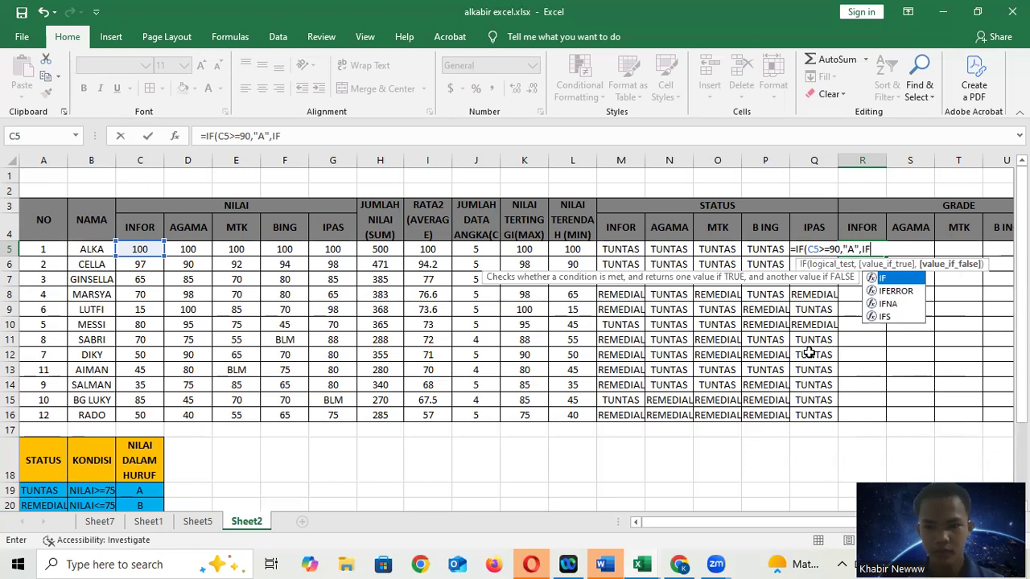
type("(")
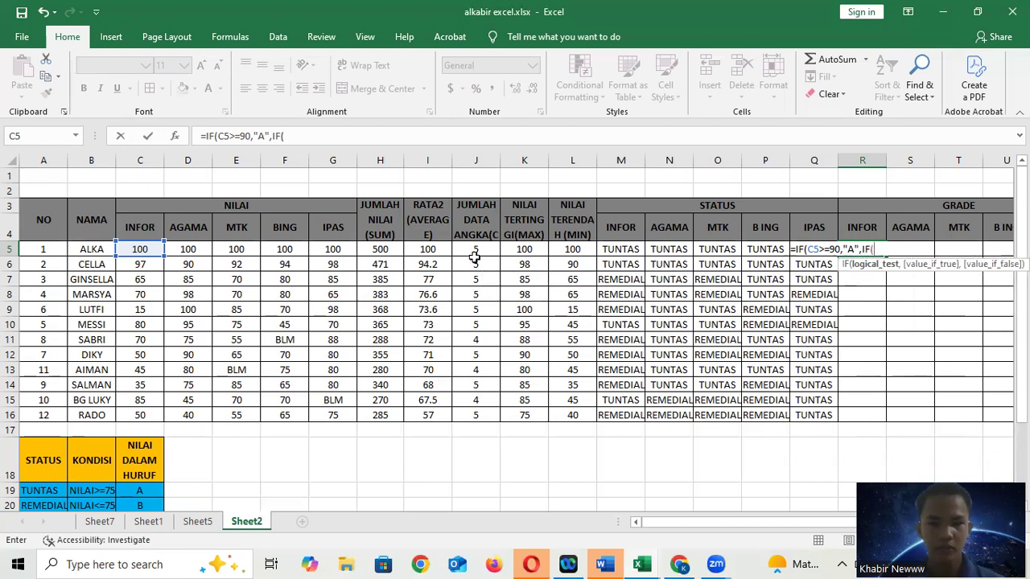
left_click(147, 250)
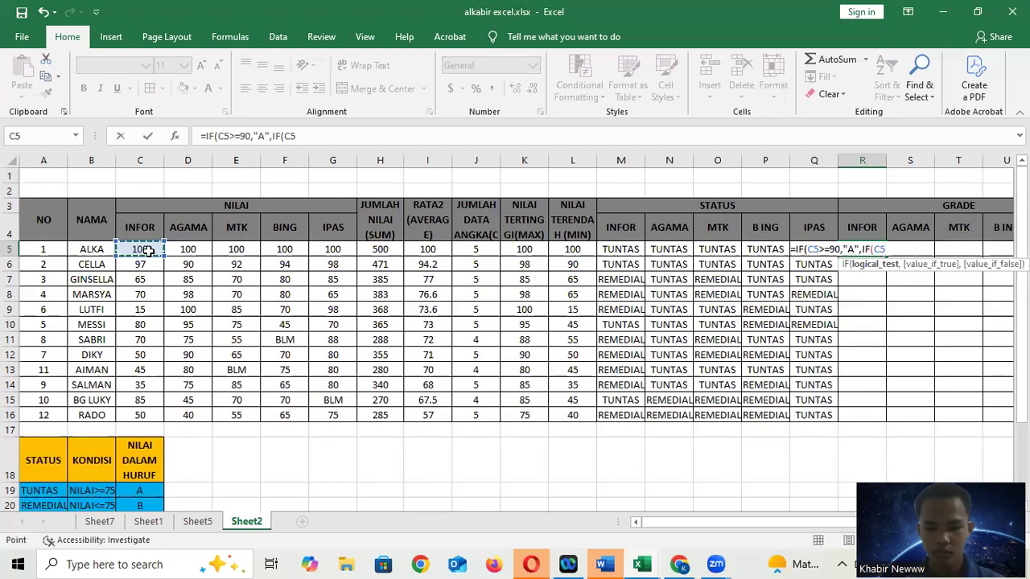
type(">=")
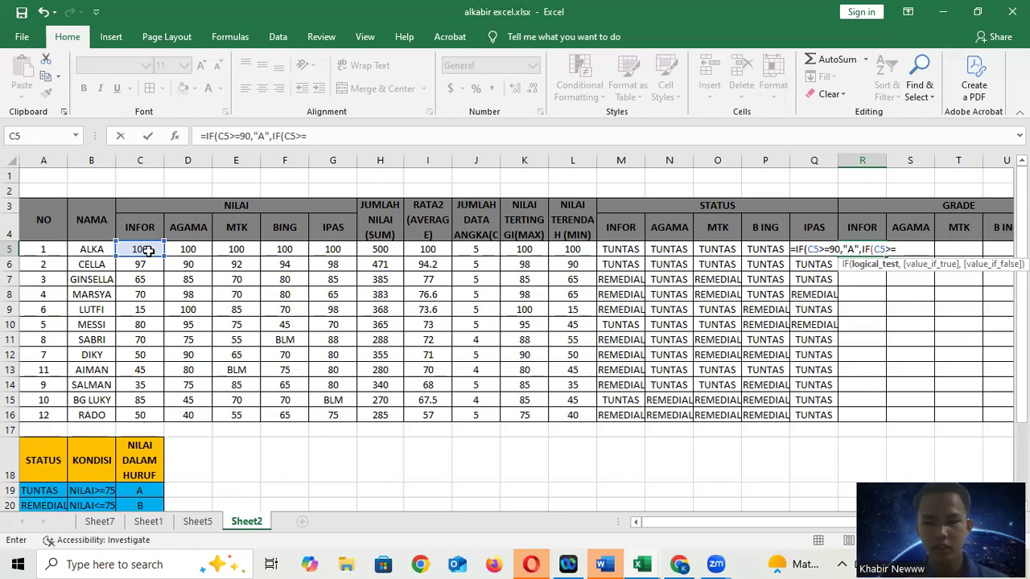
type("80")
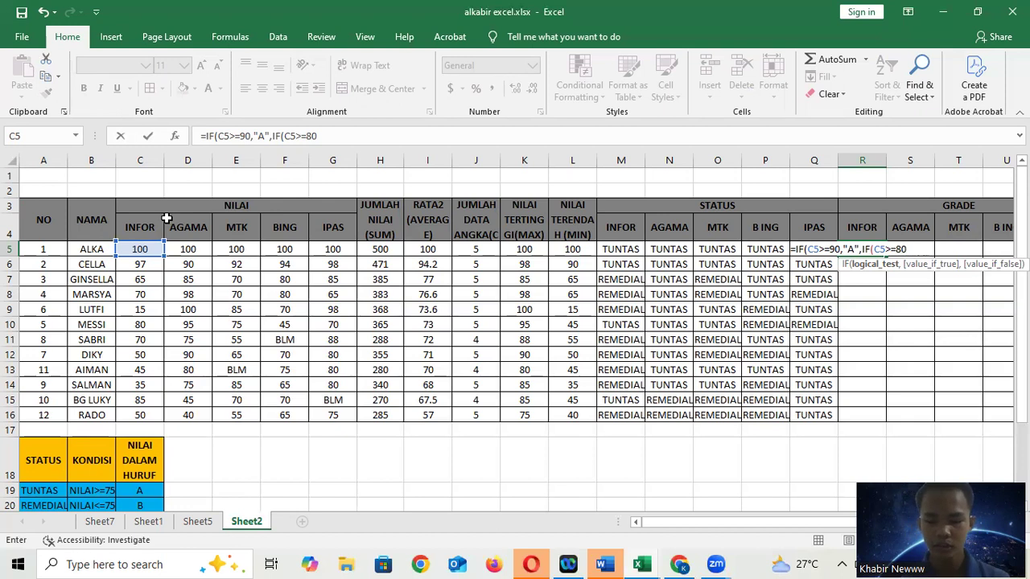
type(",\"")
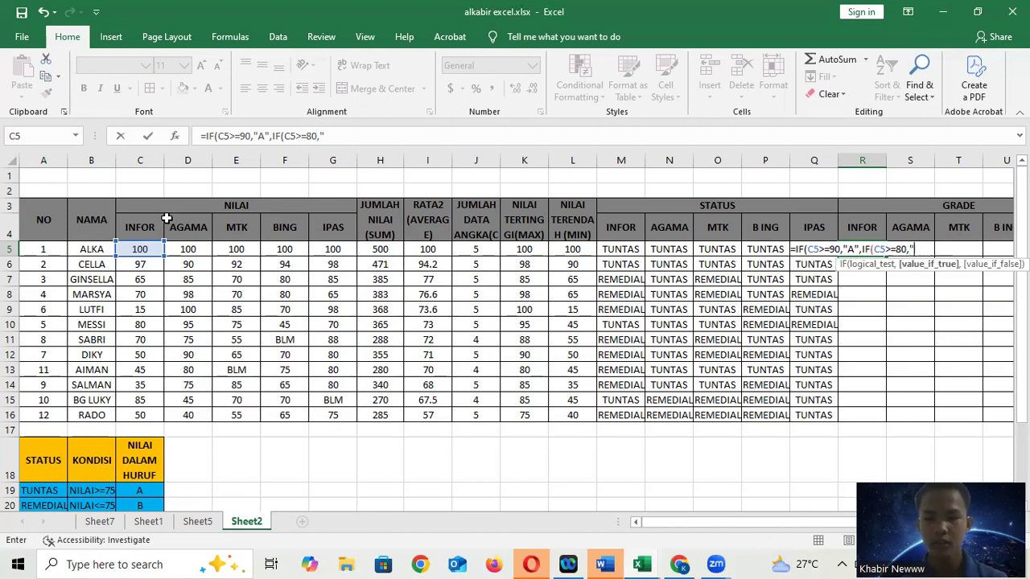
type("B\"")
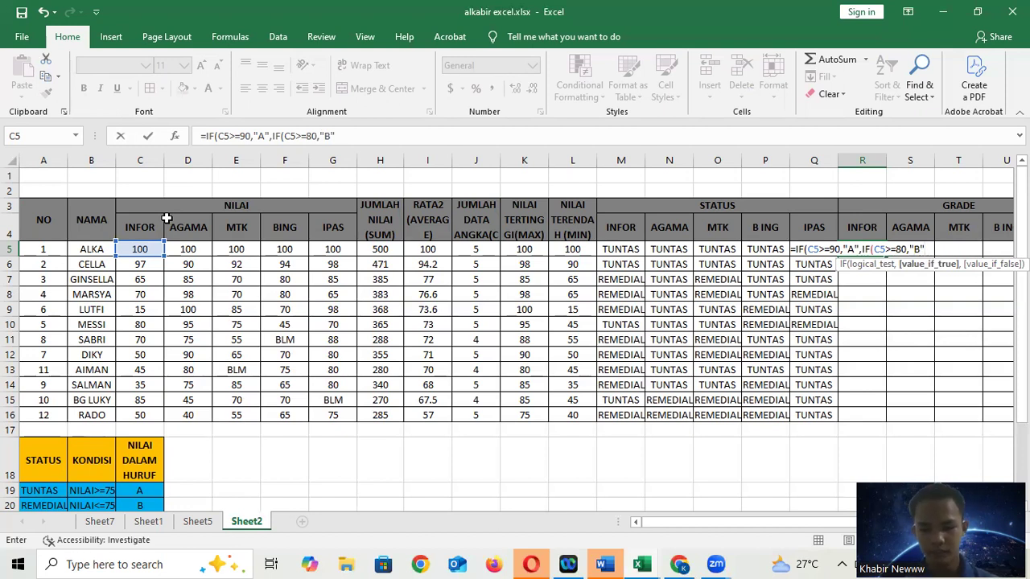
Step: Nest a third IF in the R5 formula's value if false with the condition C5>=70
type(",IF(")
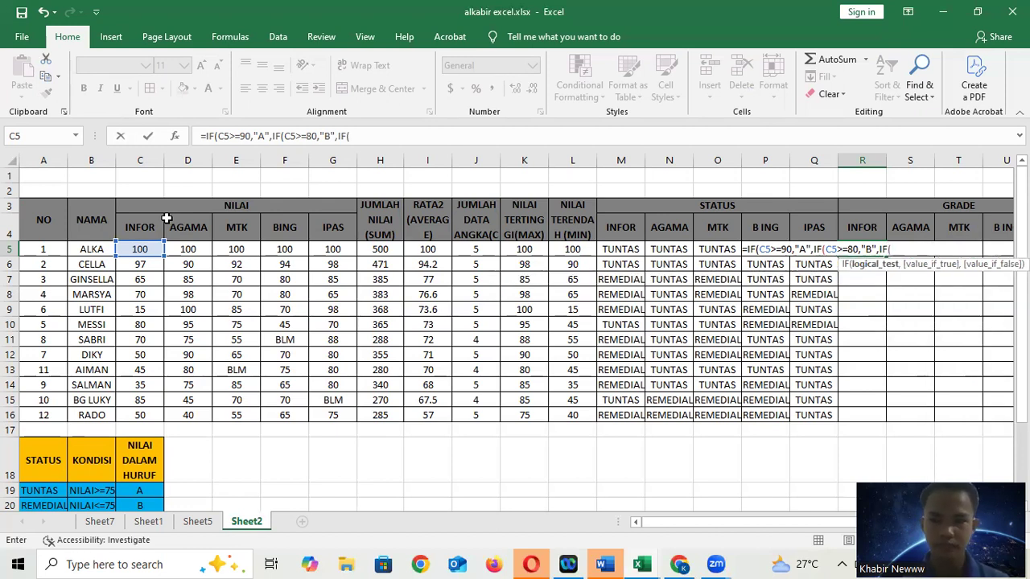
left_click(144, 247)
type(">=")
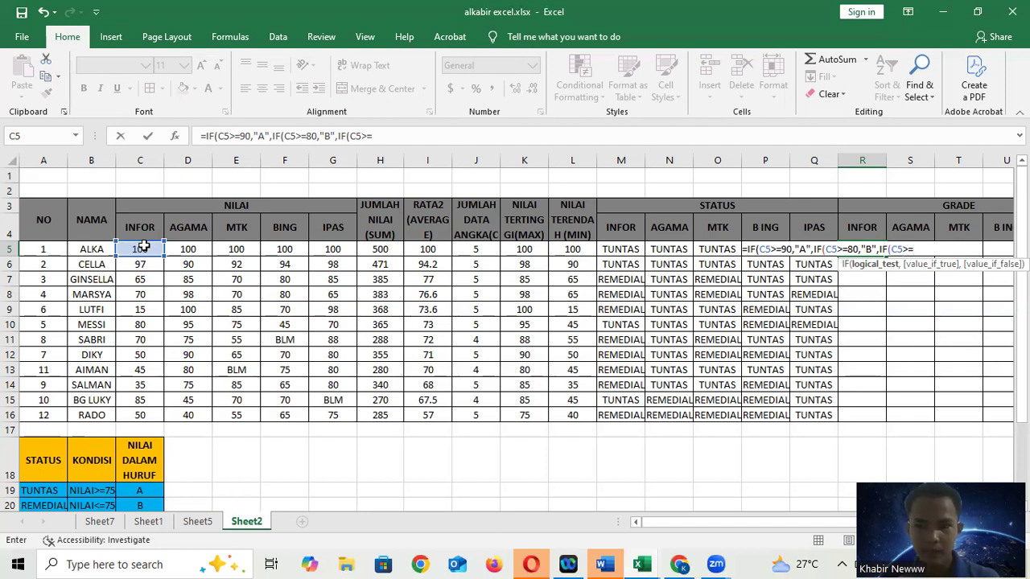
type("70")
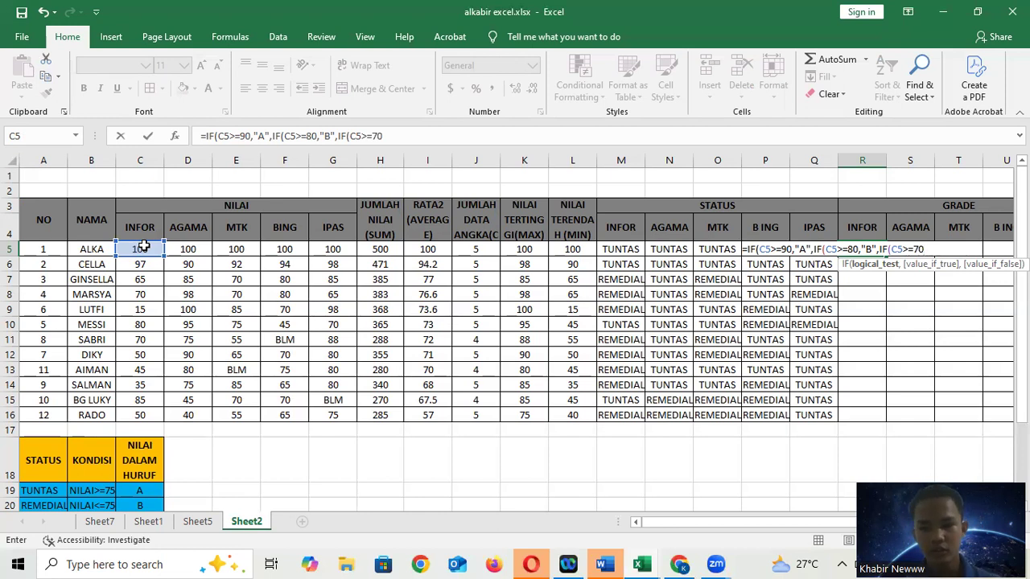
type(",\"")
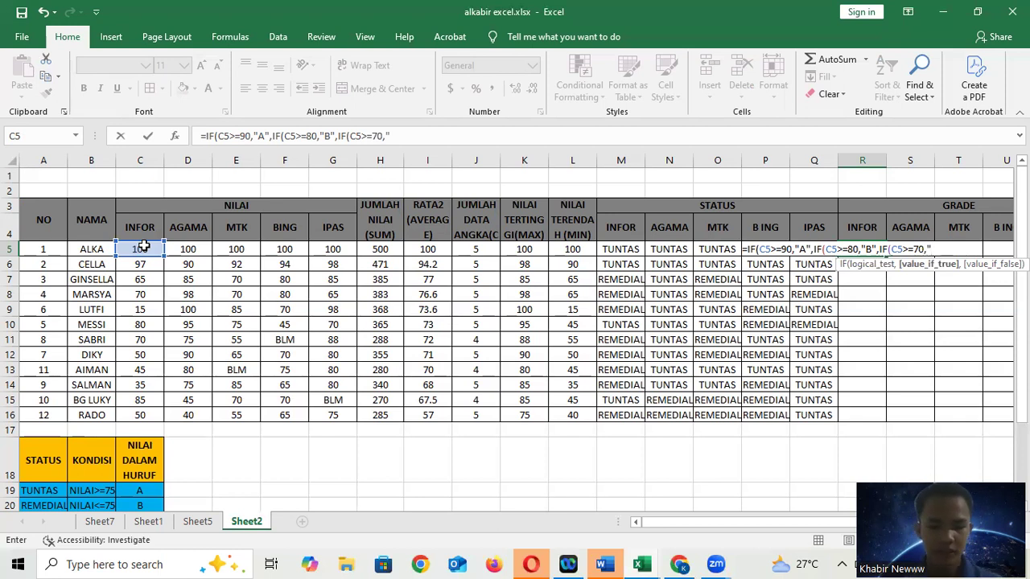
key("Return")
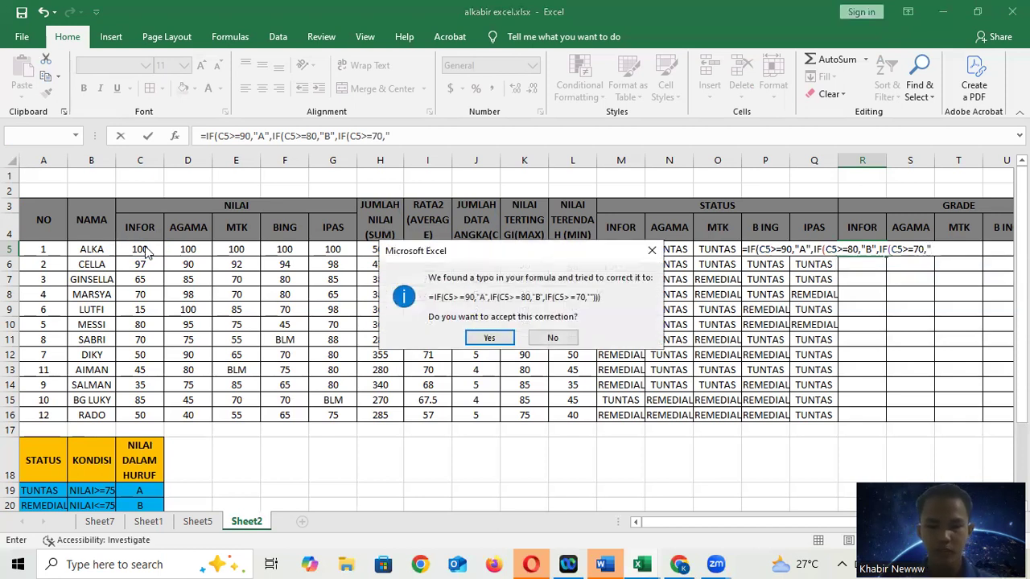
left_click(652, 250)
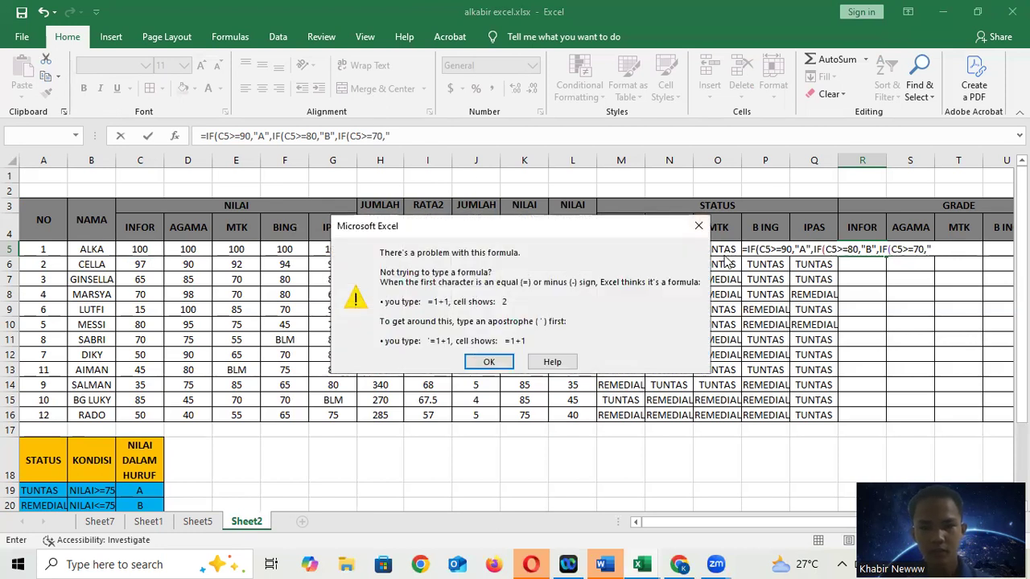
left_click(698, 227)
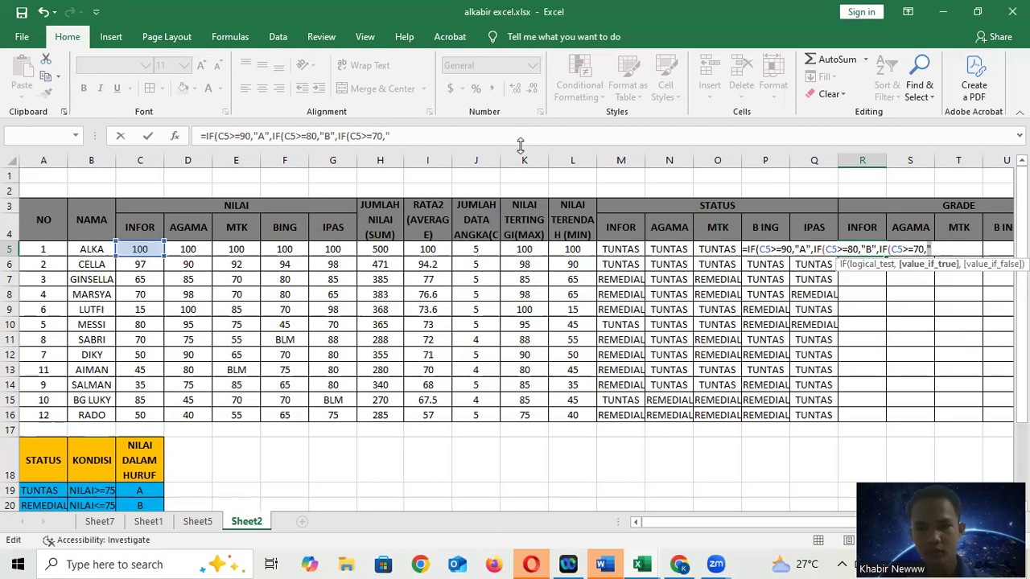
Step: Enter "C" as the value if true for the C5>=70 condition in the R5 formula
left_click(438, 135)
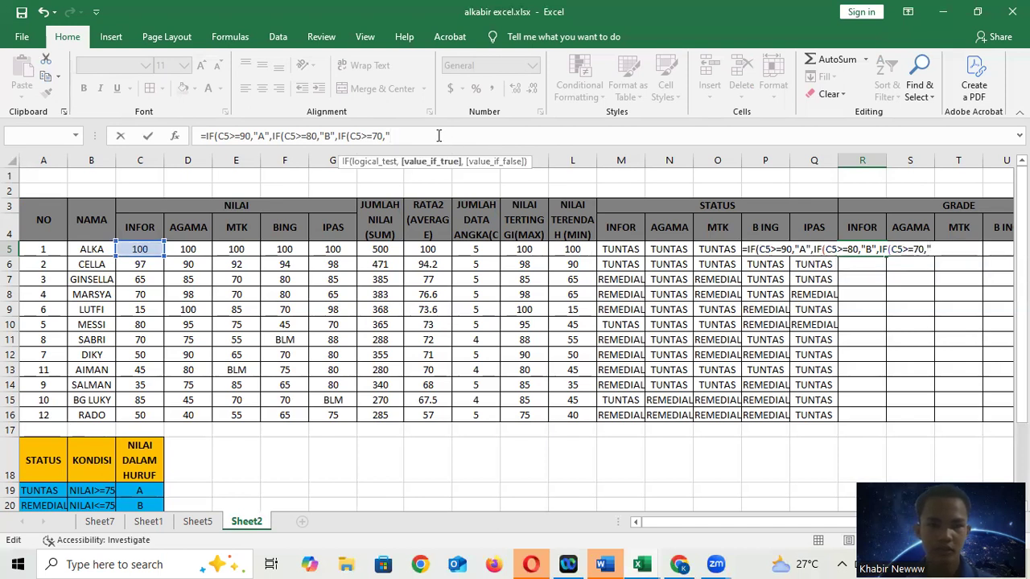
type("C")
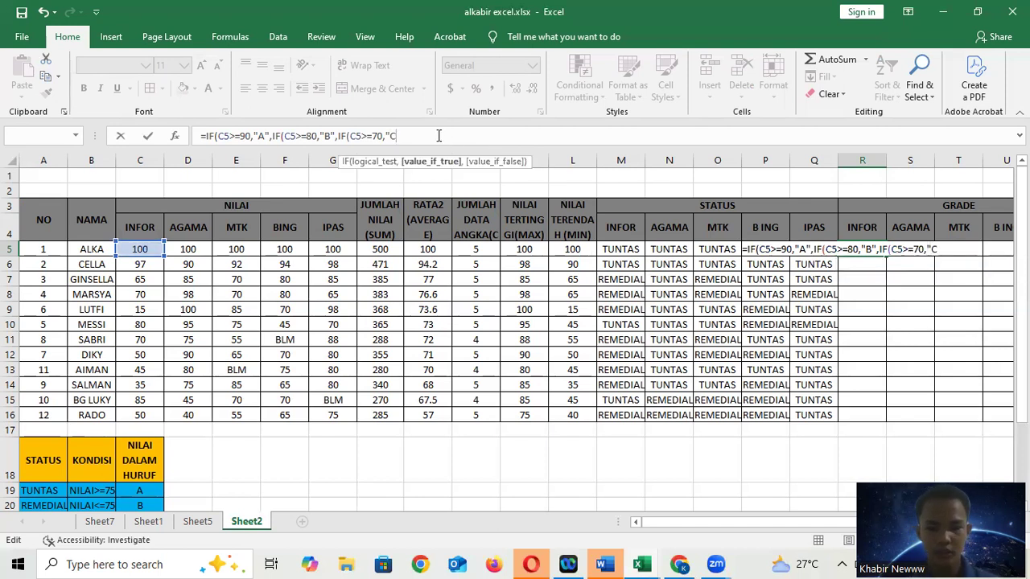
type("\"")
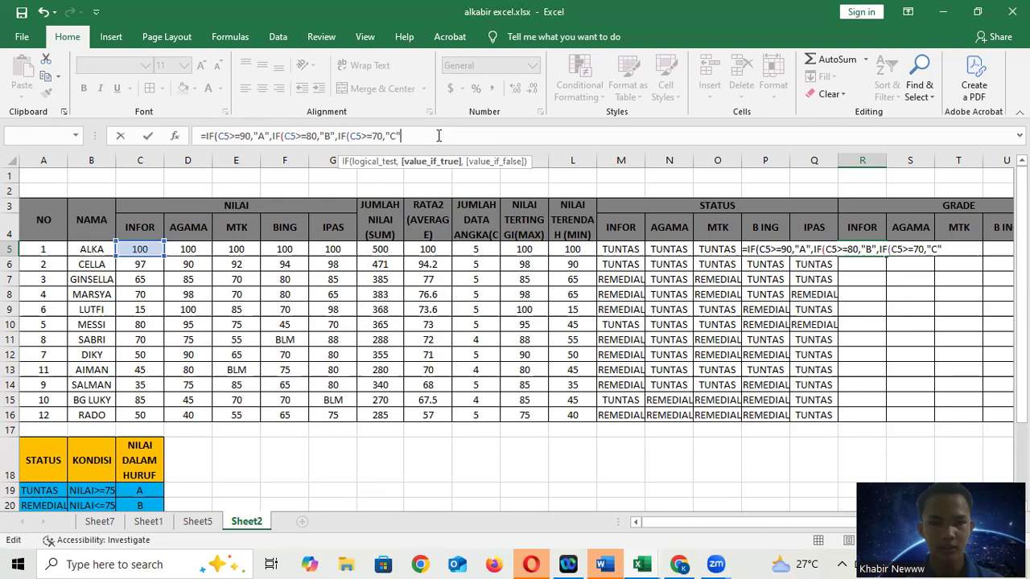
Step: Nest a fourth IF in the R5 formula with the condition C5>=60 and, following the grade reference table, "D" if true
type(",")
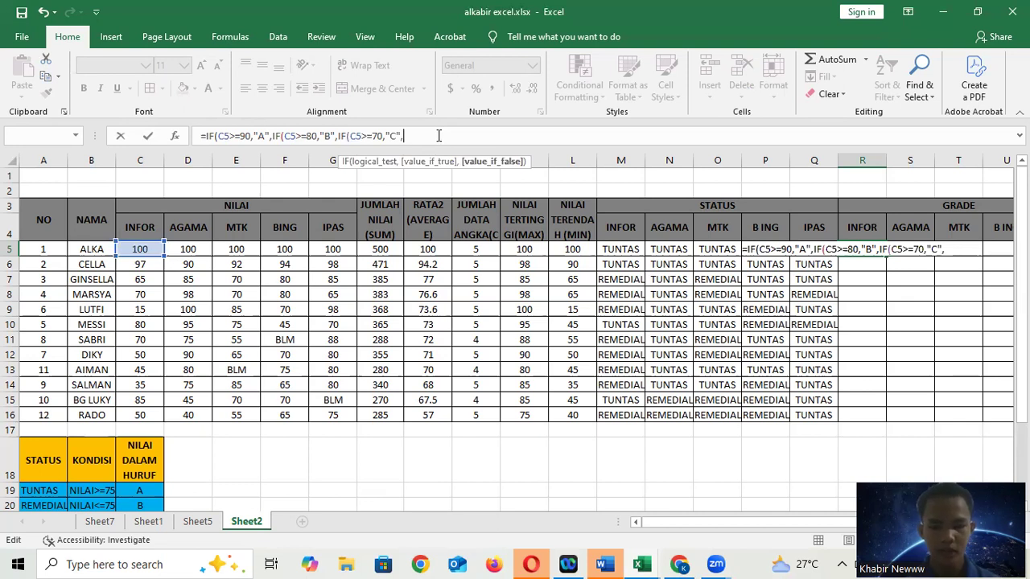
type("IF")
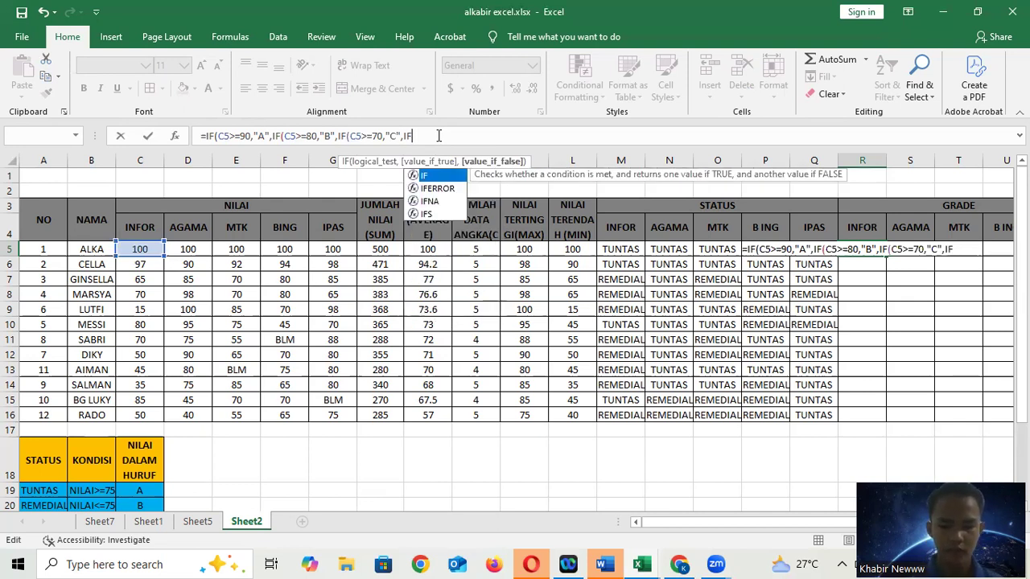
type("(")
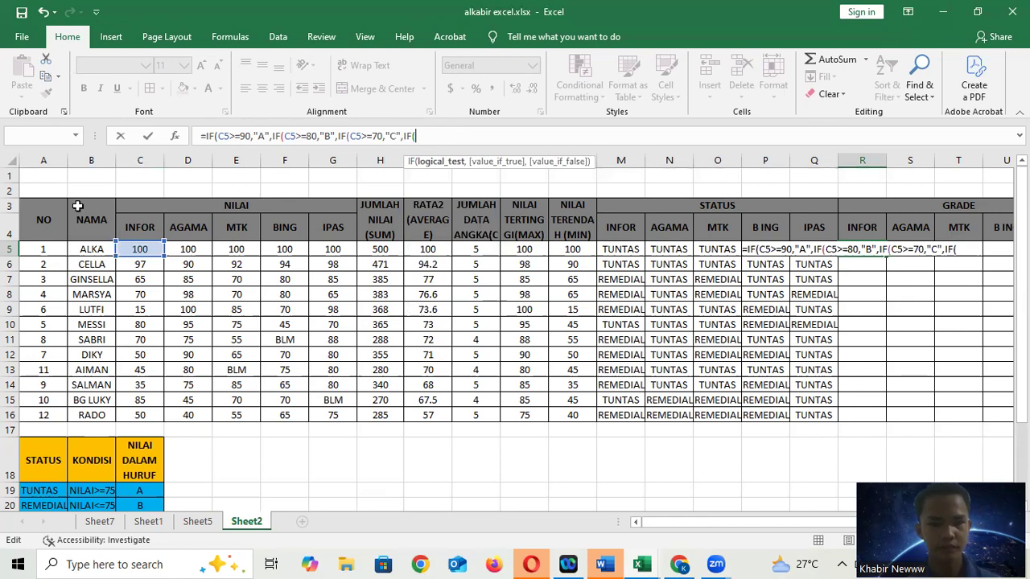
left_click(140, 250)
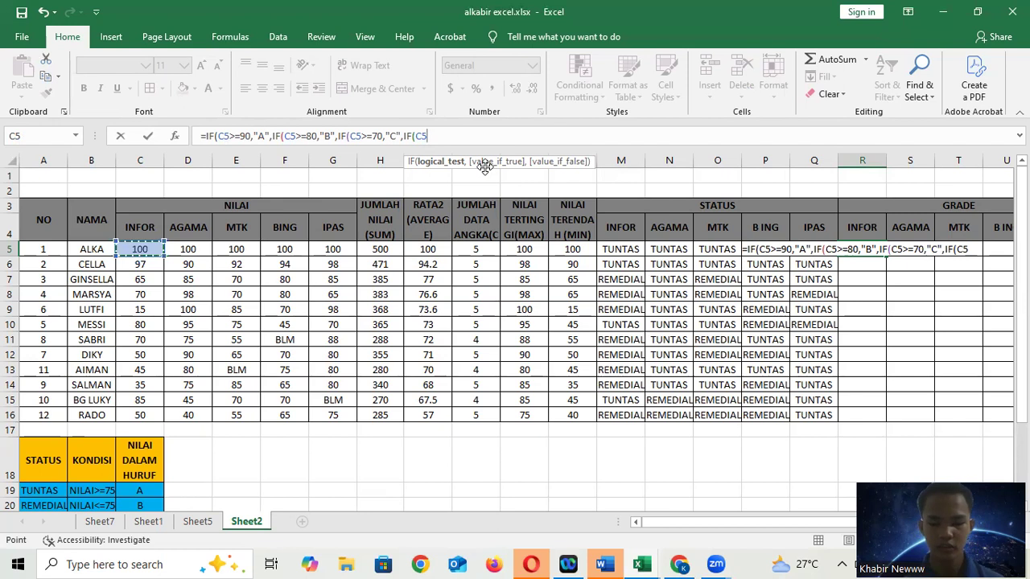
type(">=")
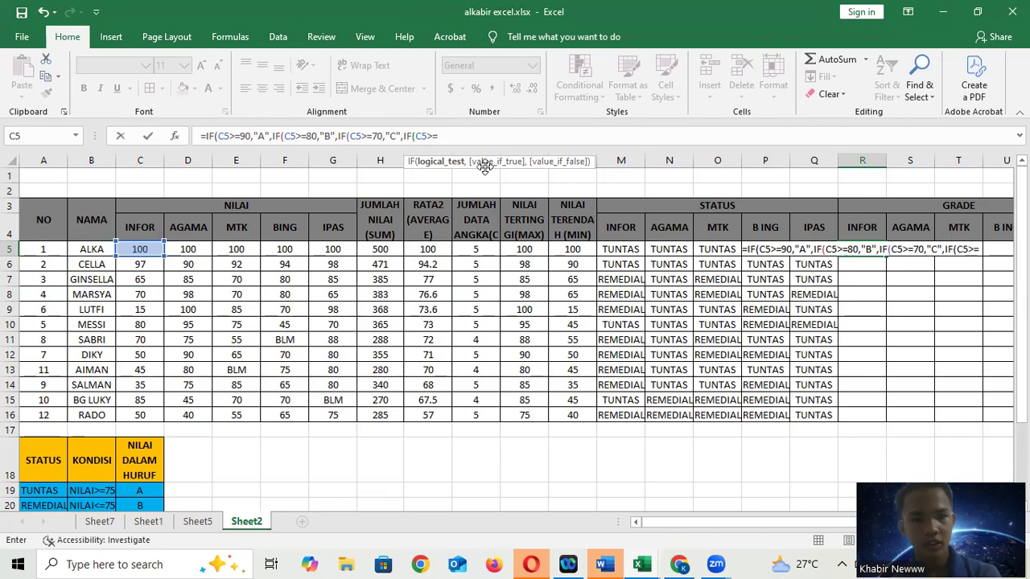
type("60")
scroll(209, 293, "down", 2)
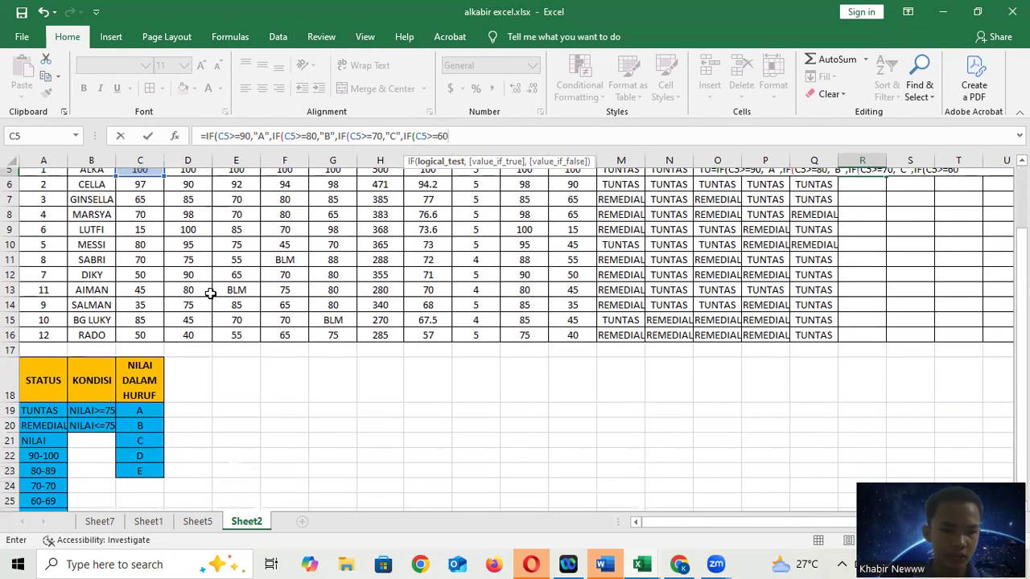
scroll(209, 293, "down", 1)
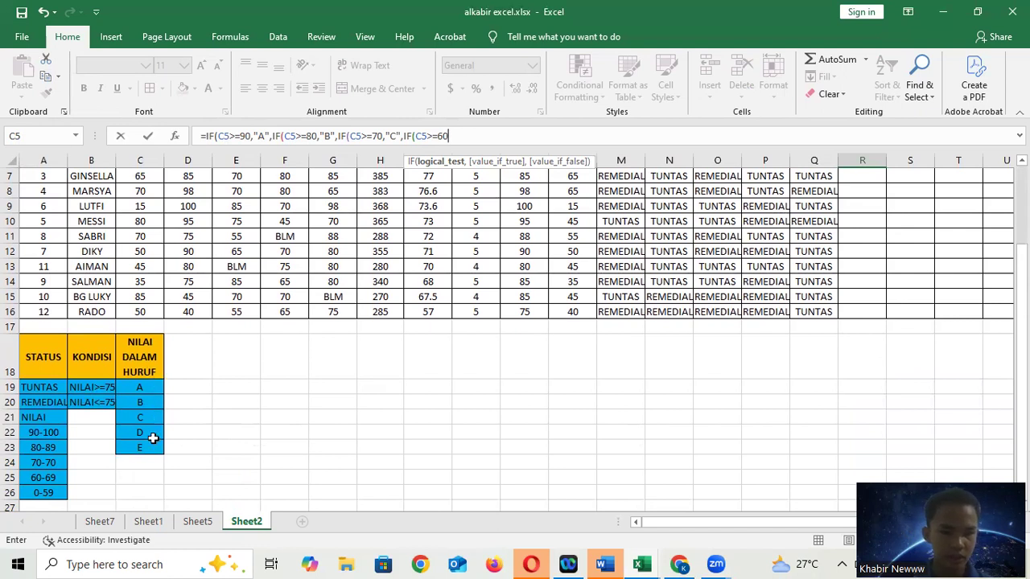
scroll(370, 279, "up", 2)
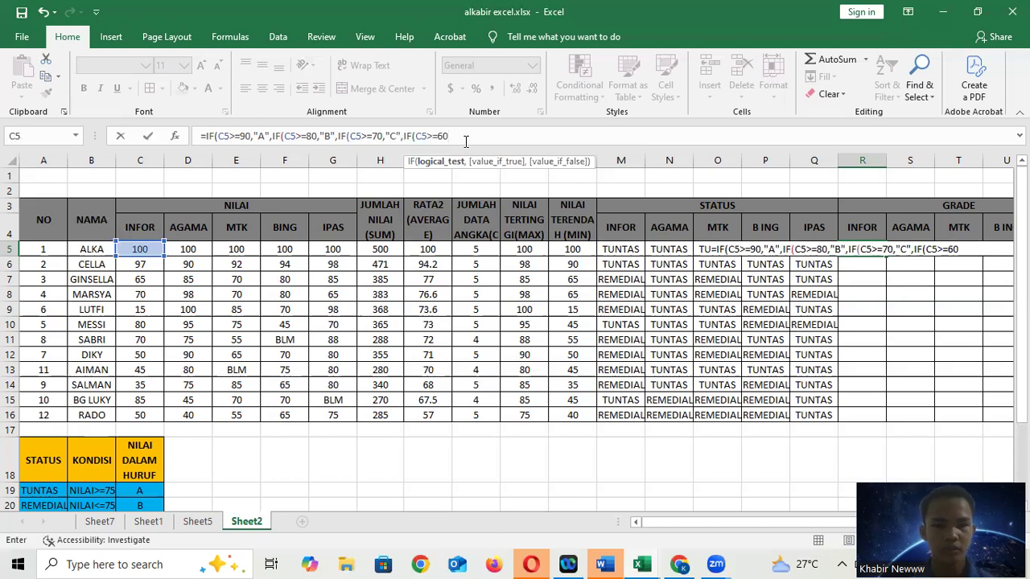
type(",")
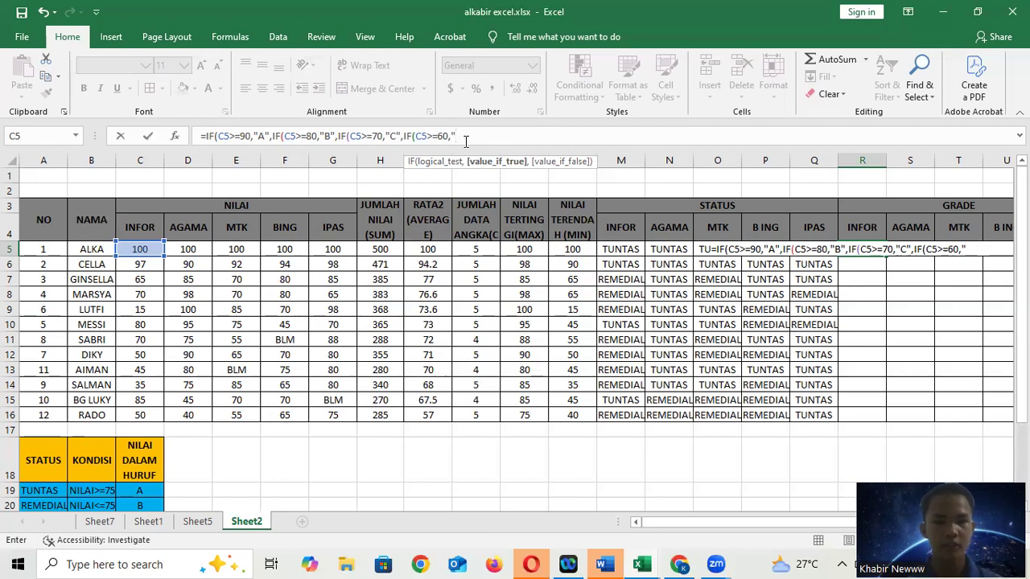
type("\"D\"")
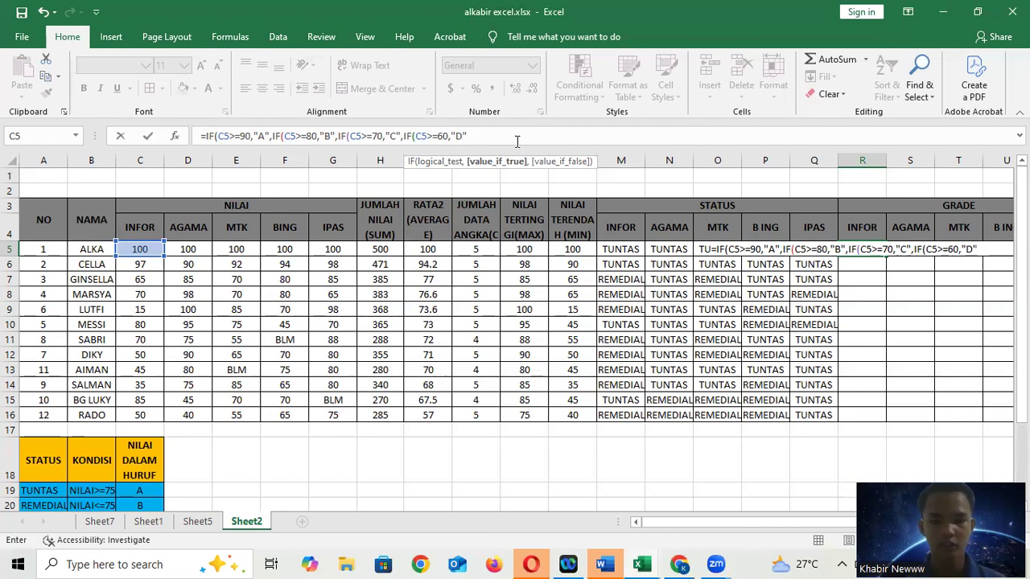
Step: Nest a fifth IF in the R5 formula with the condition C5>=0 and "E" if true, and complete the formula with its closing parentheses
type(",IF")
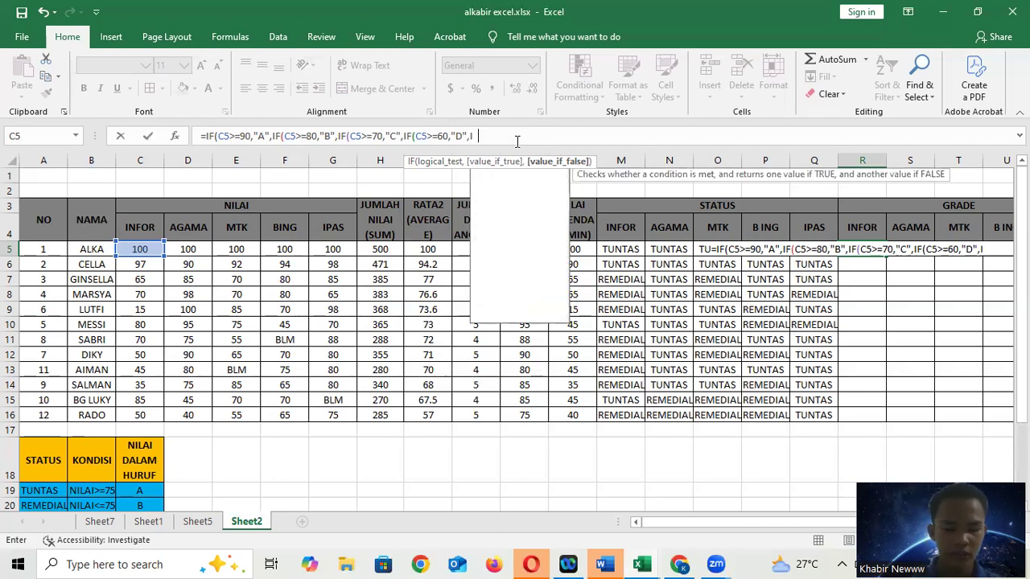
type("(")
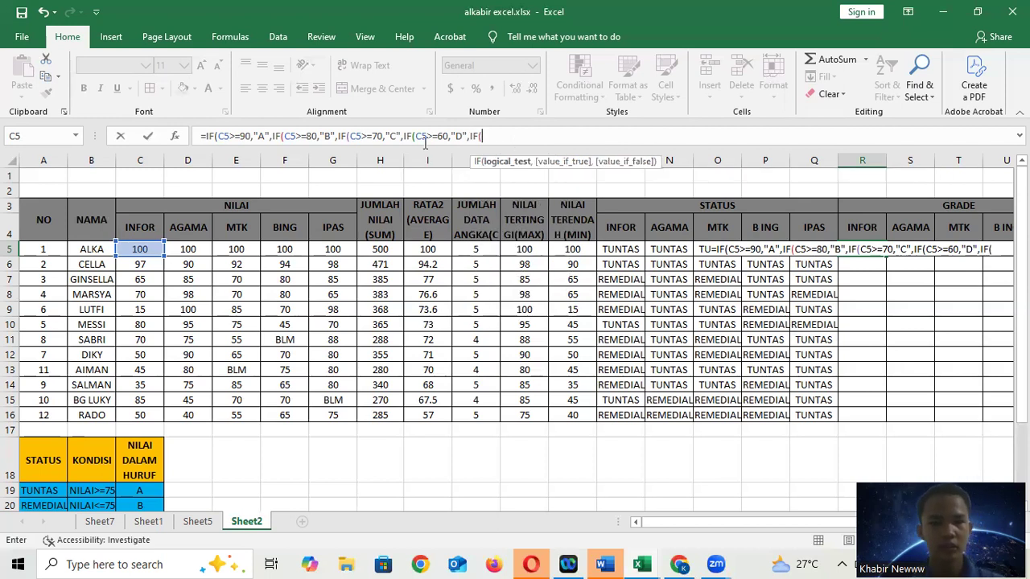
left_click(152, 249)
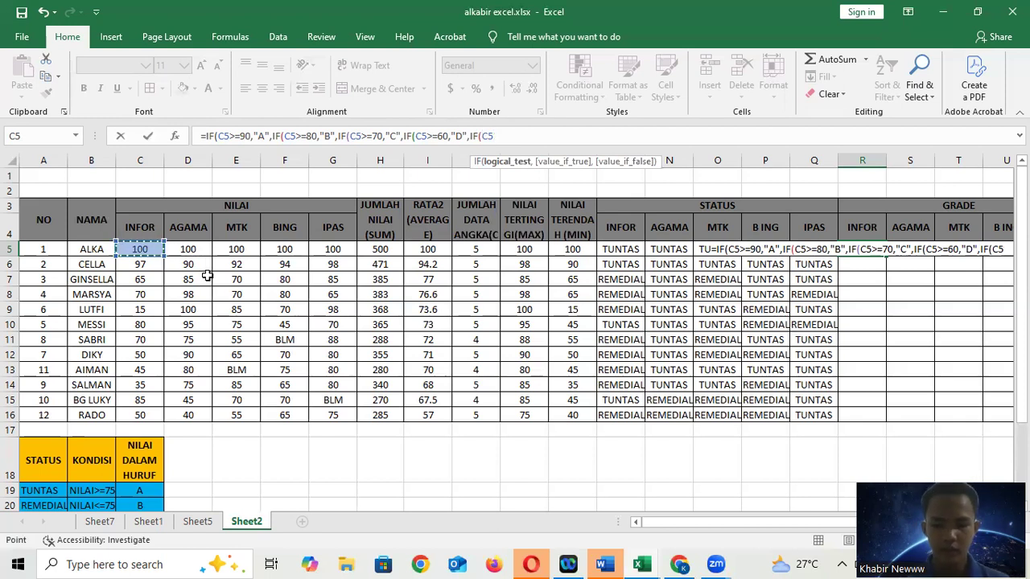
type(">=")
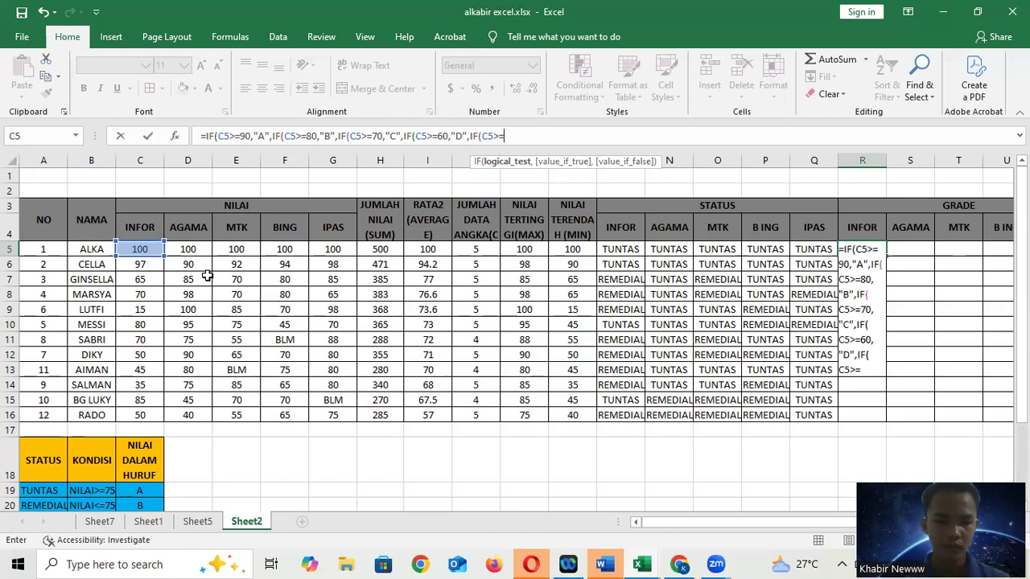
type("0")
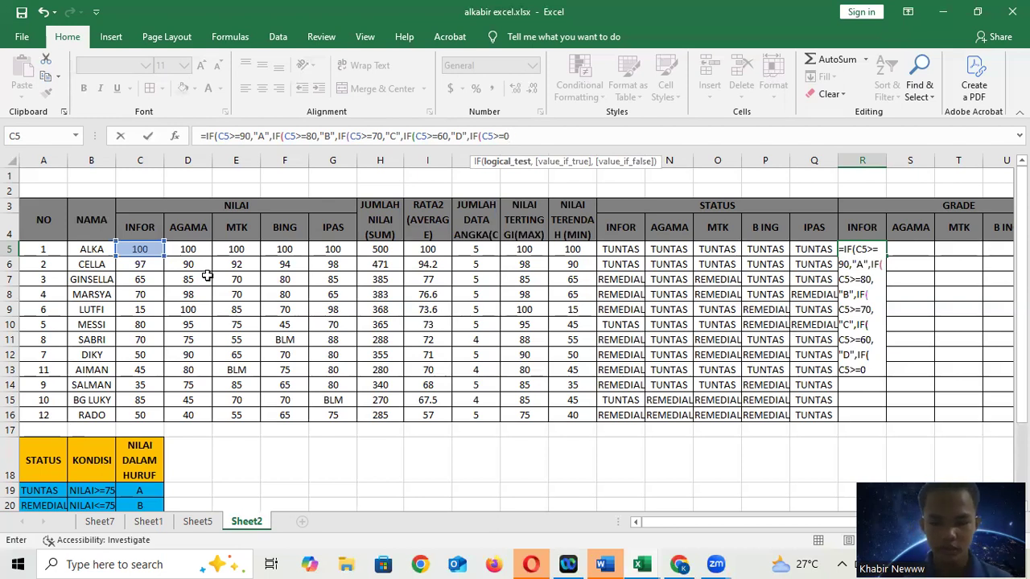
type(", ")
type("E")
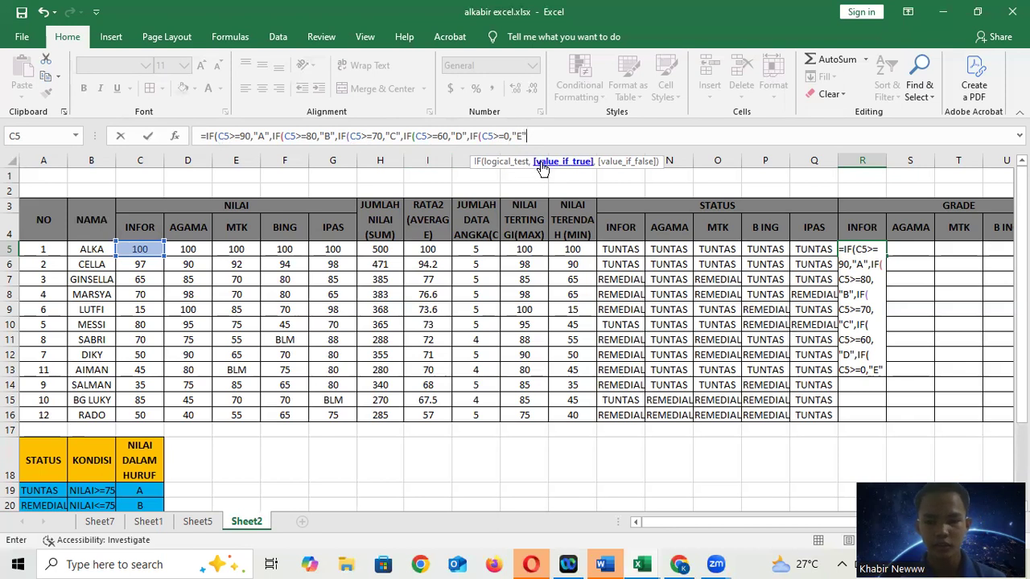
key("Return")
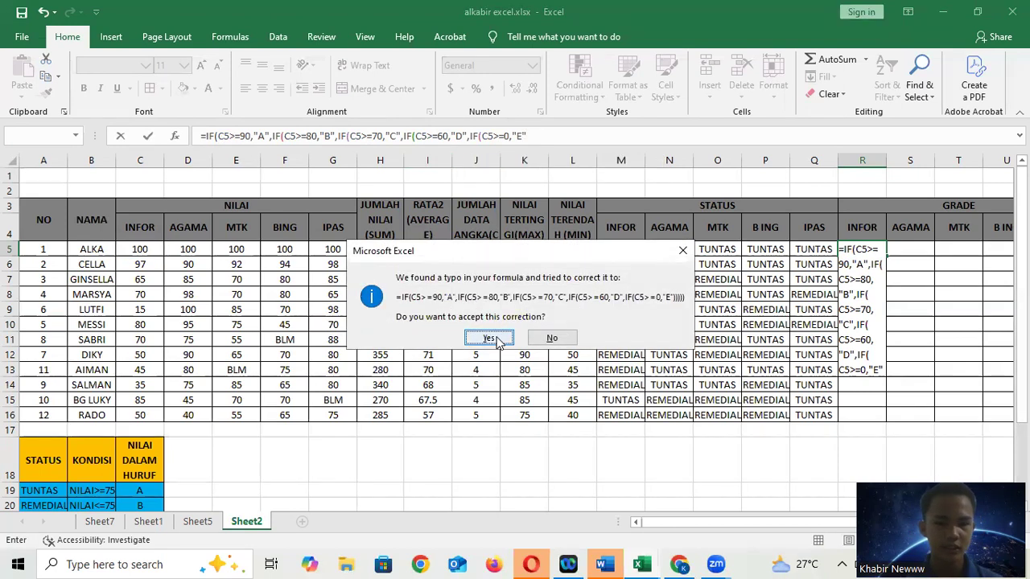
left_click(491, 339)
Step: Fill the INFOR grade formula from R5 down through R16
left_click(871, 250)
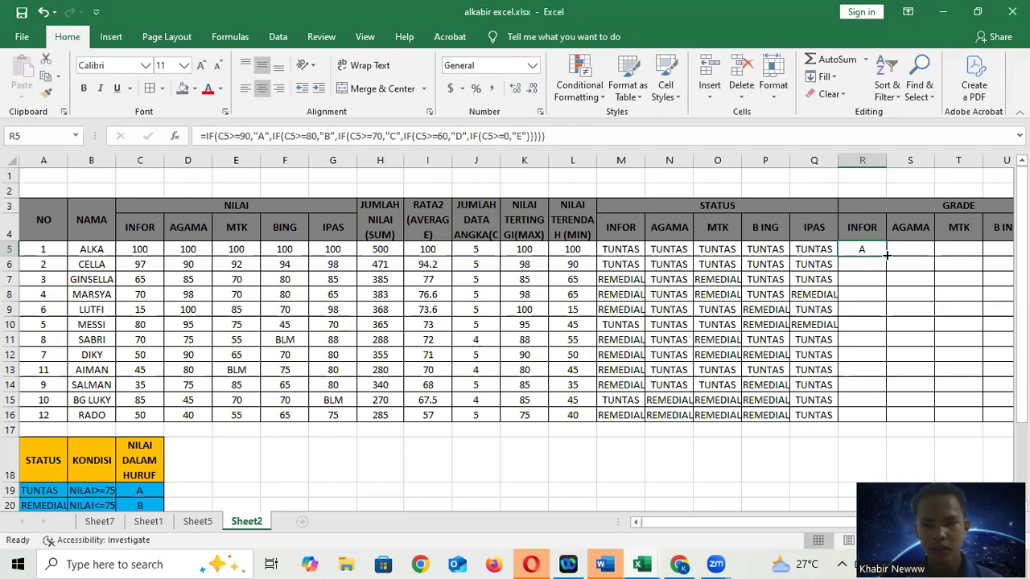
left_click_drag(882, 256, 861, 429)
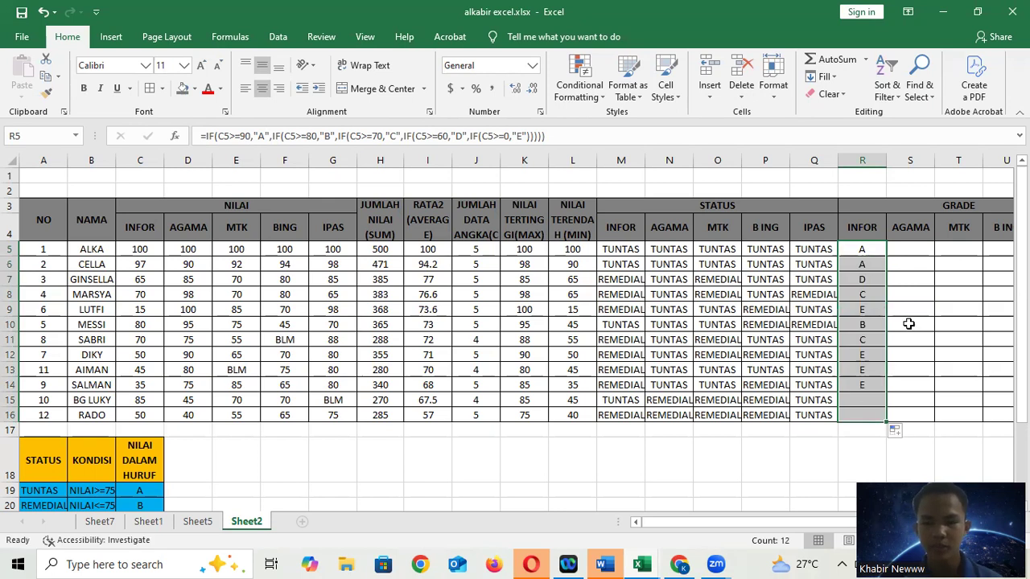
left_click(867, 285)
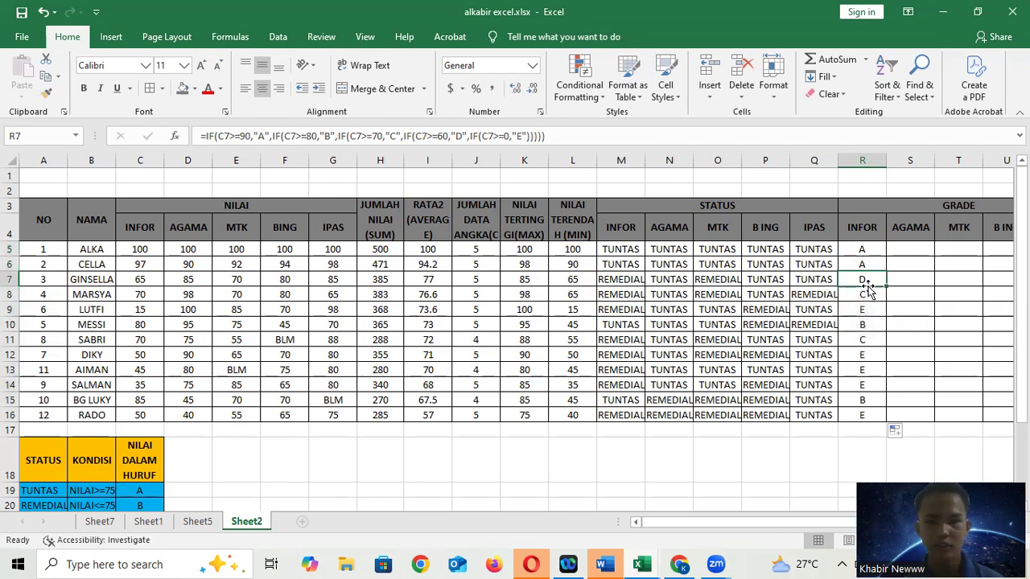
Step: Start a formula in S5, the first student's AGAMA grade cell
left_click(909, 248)
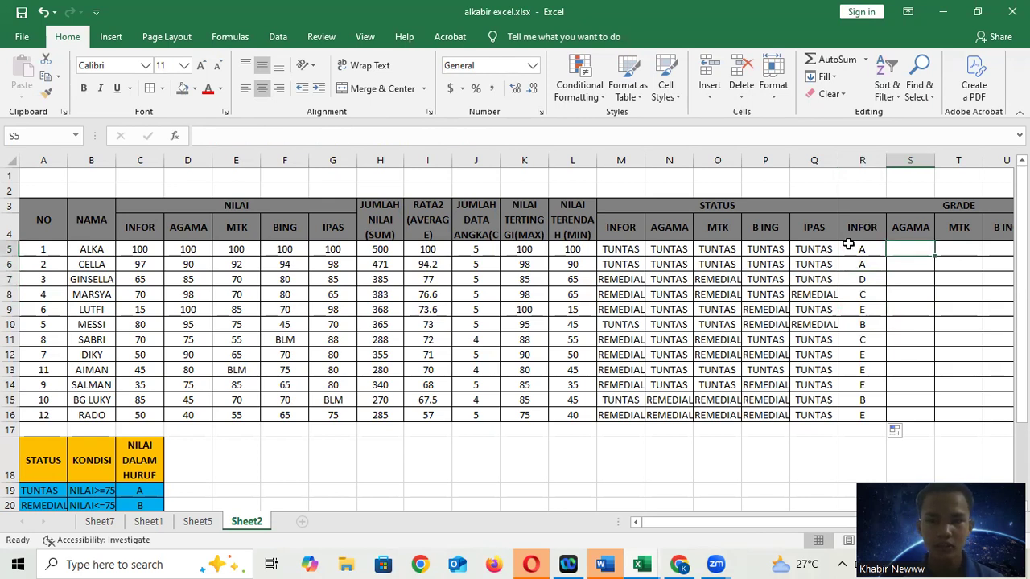
type("=")
left_click(750, 250)
type("IF(")
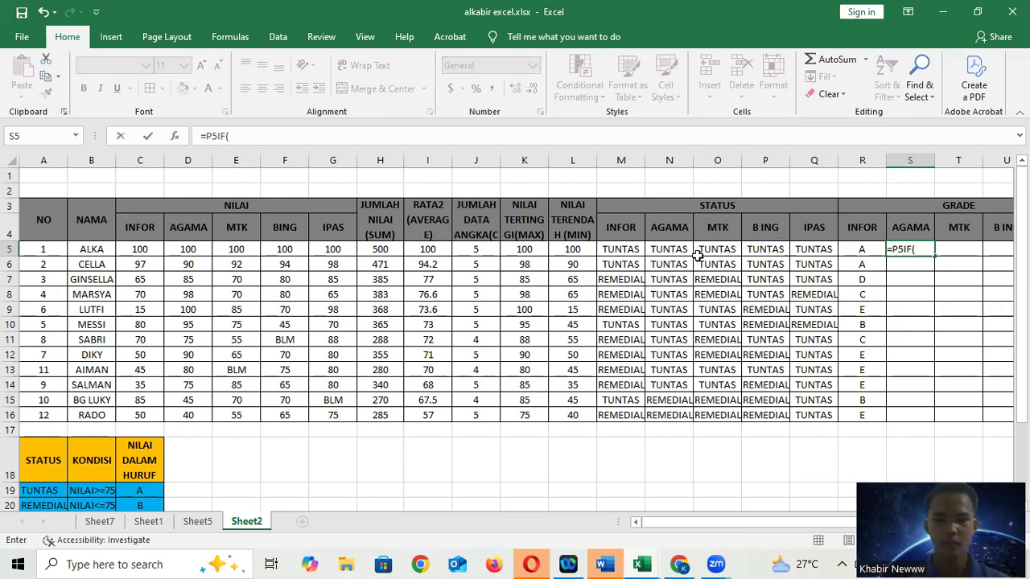
key("BackSpace")
key("BackSpace")
key("BackSpace")
key("BackSpace")
Step: Enter an IF function in the S5 formula with the condition D5>=90 and "A" as the value if true
type("IF(")
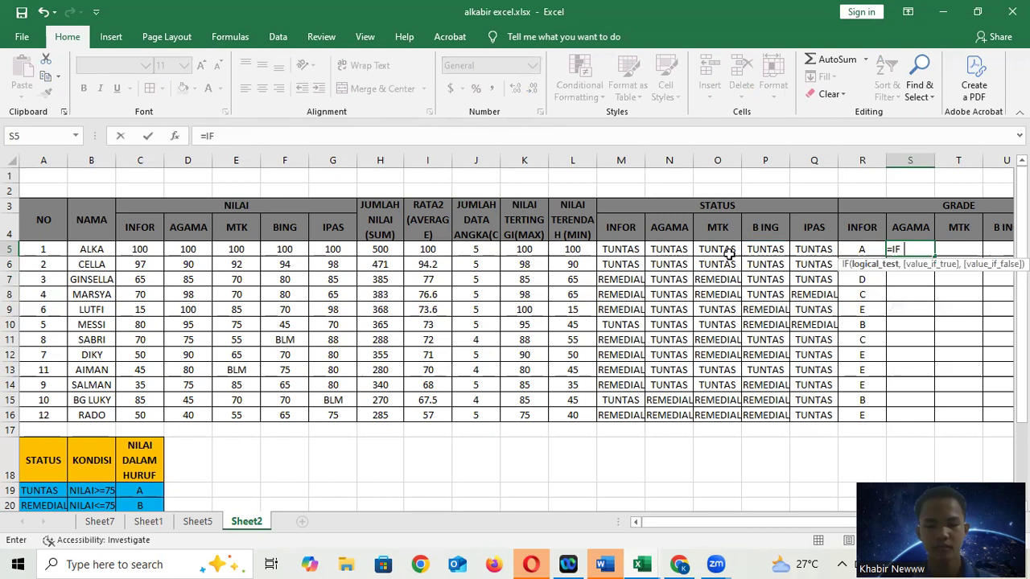
left_click(198, 249)
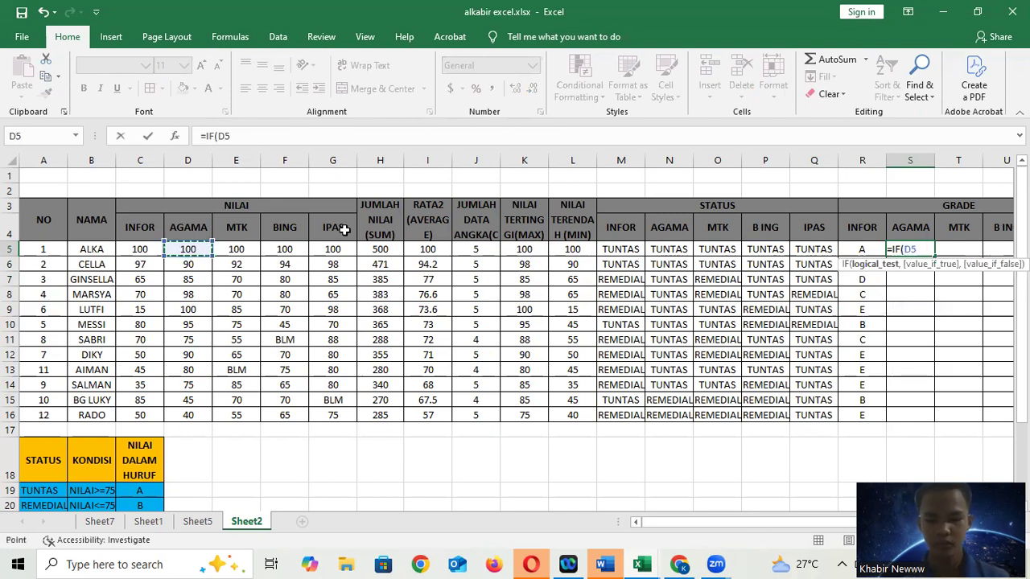
type(">")
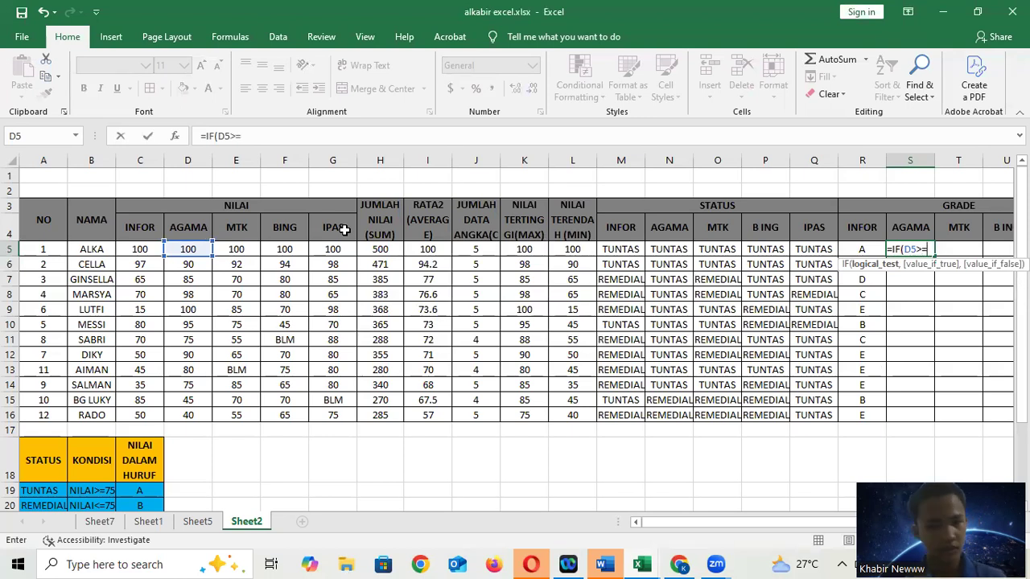
type("=")
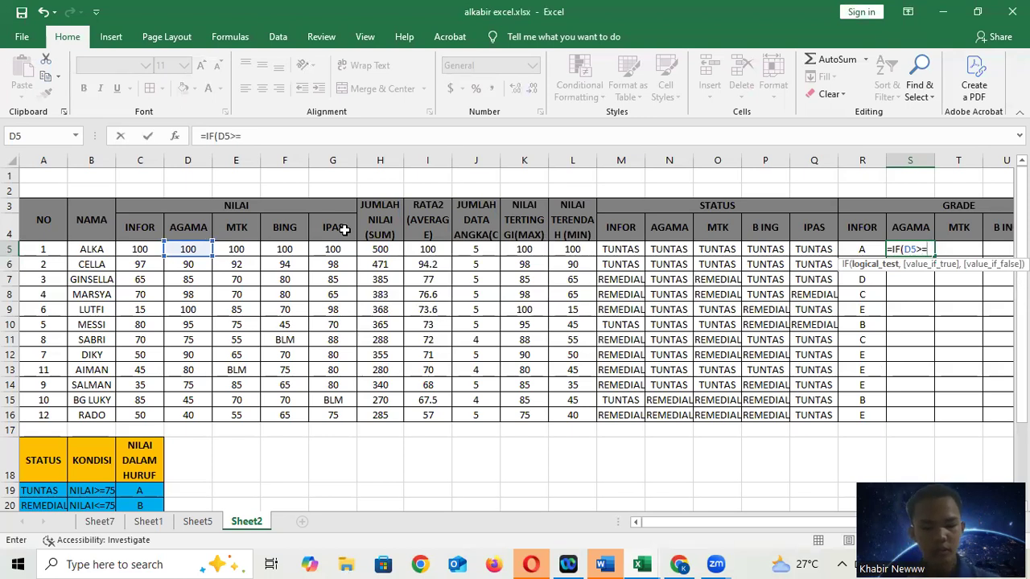
type("90")
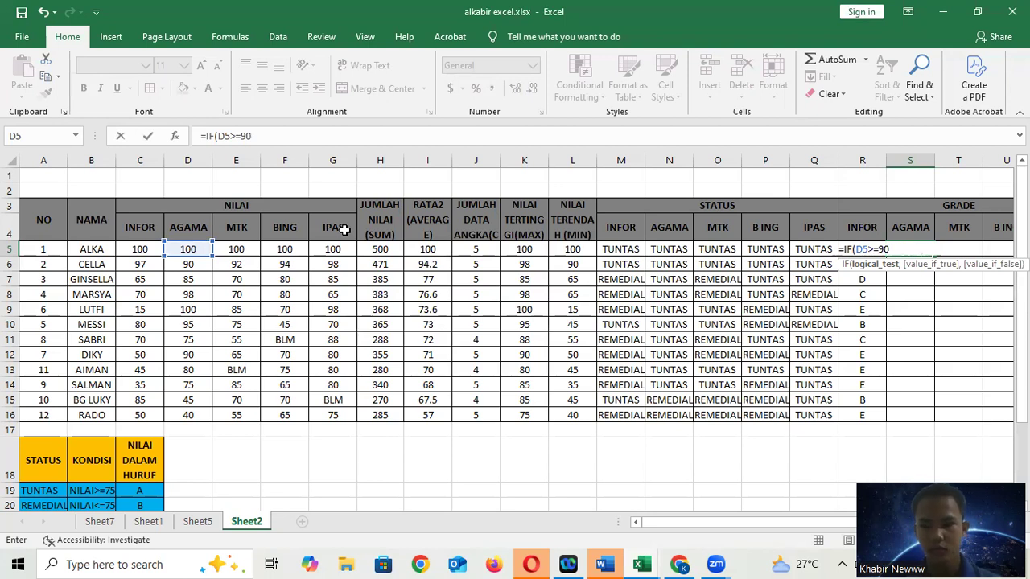
type(", ")
type("A\",")
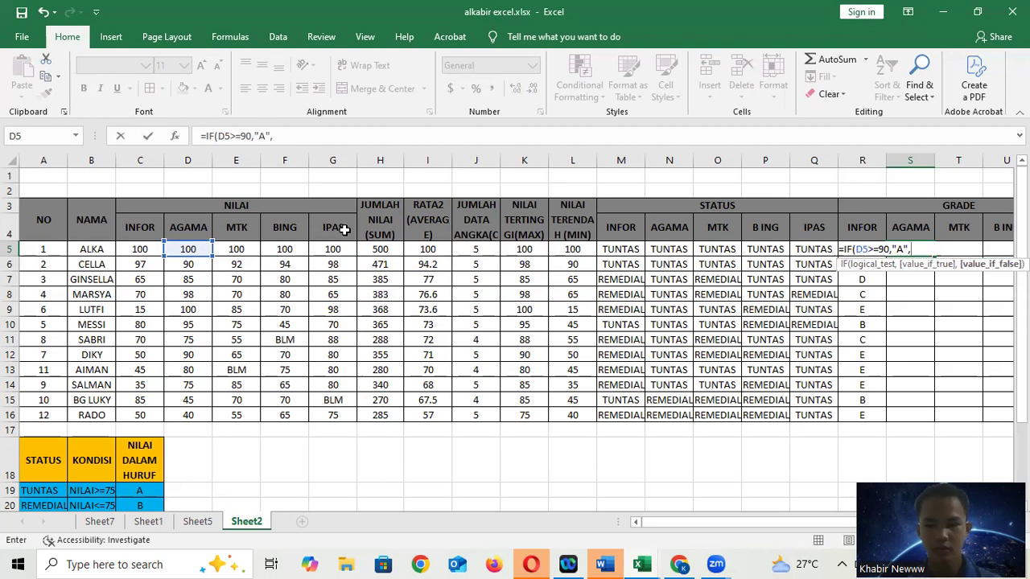
Step: Nest a second IF as the S5 formula's value if false, with the condition D5>=80 and "B" if true
type("IF(")
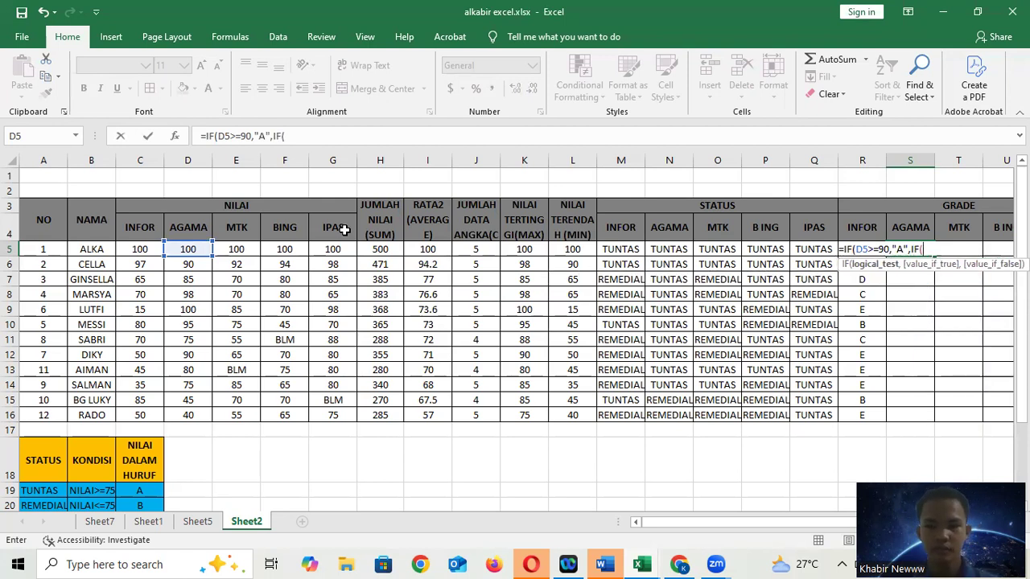
left_click(188, 248)
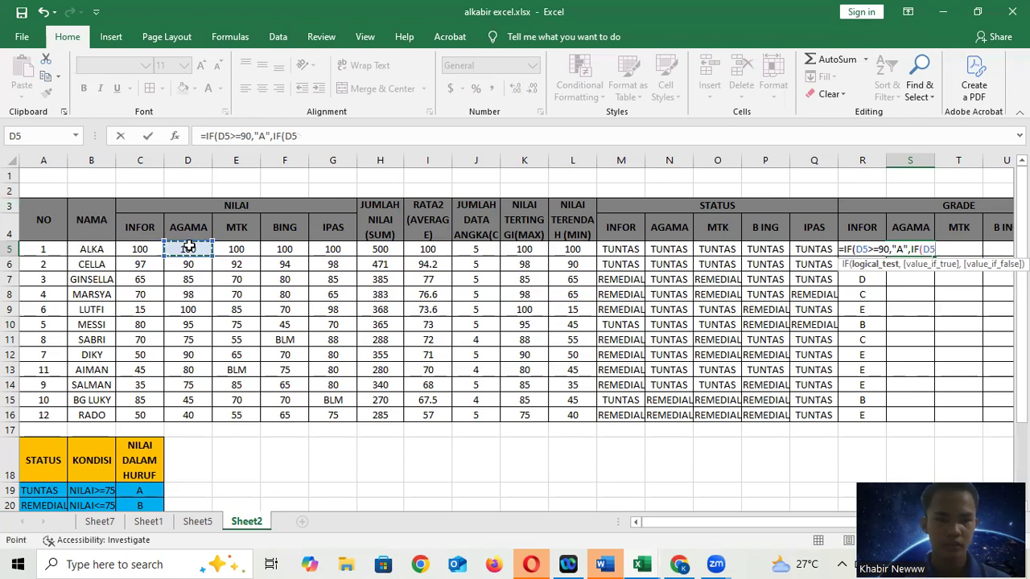
type(">=")
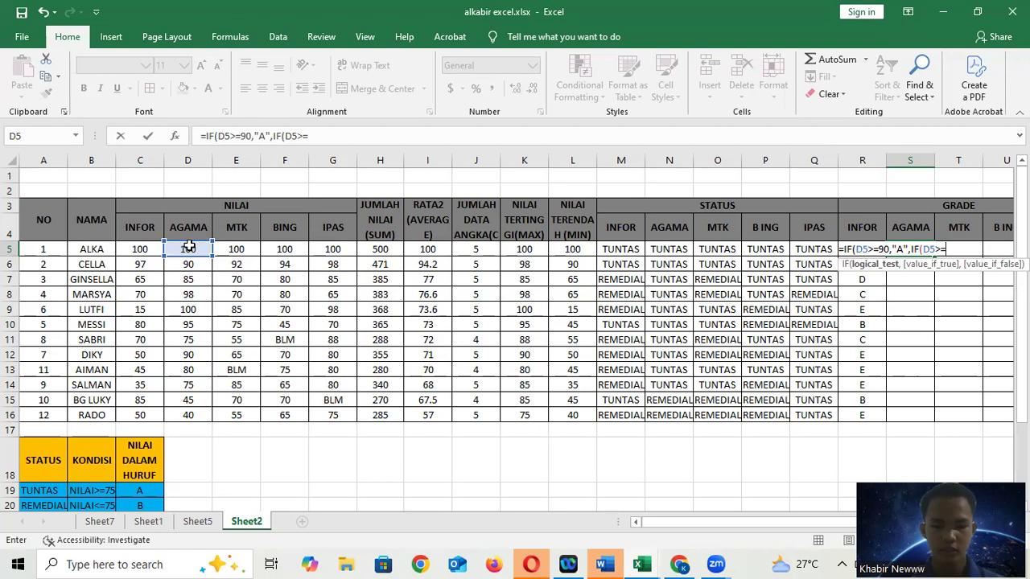
type("80,")
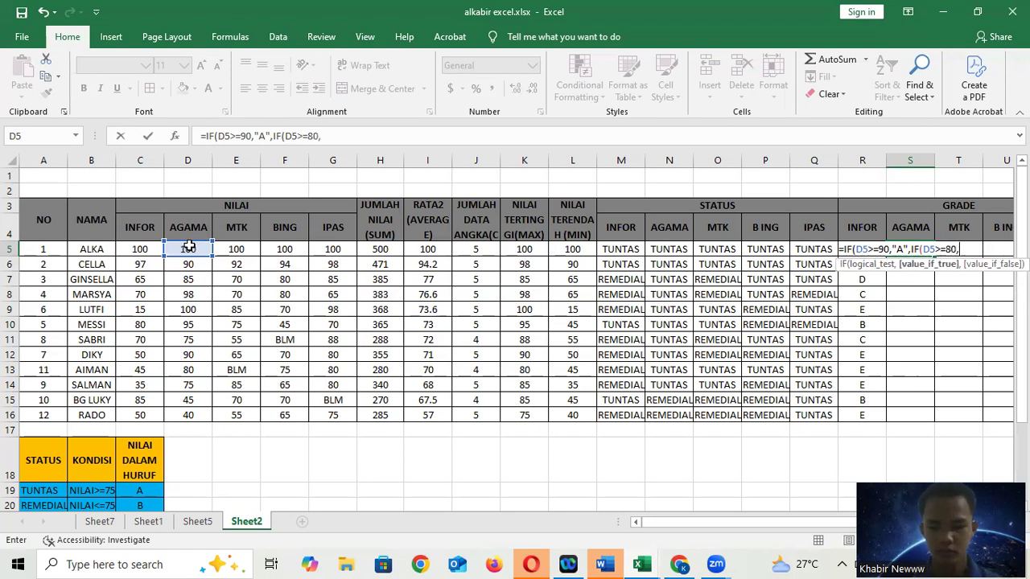
type("\"B\",")
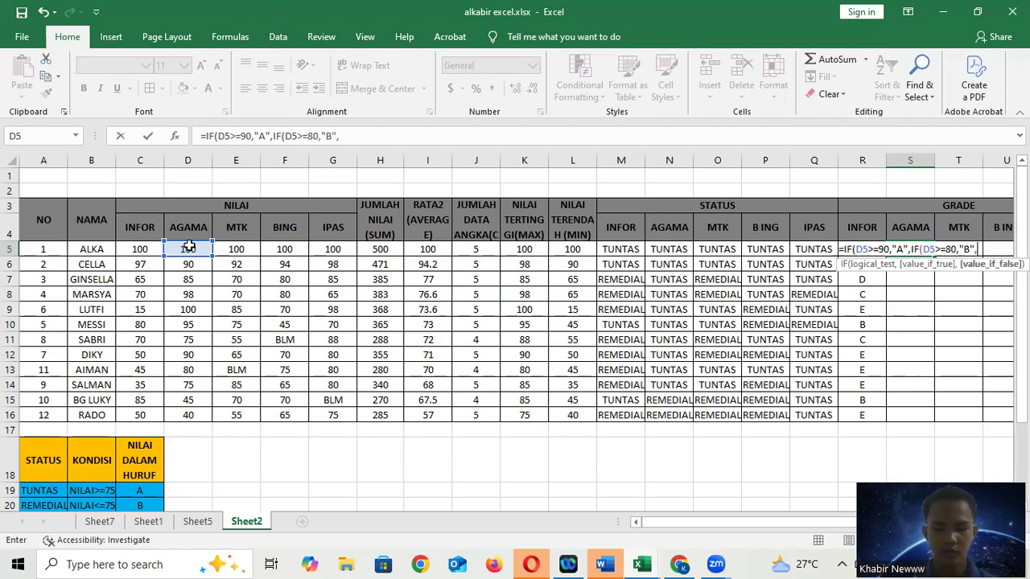
Step: Nest a third IF in the S5 formula with the condition D5>=70 and "C" as the value if true
type("IF")
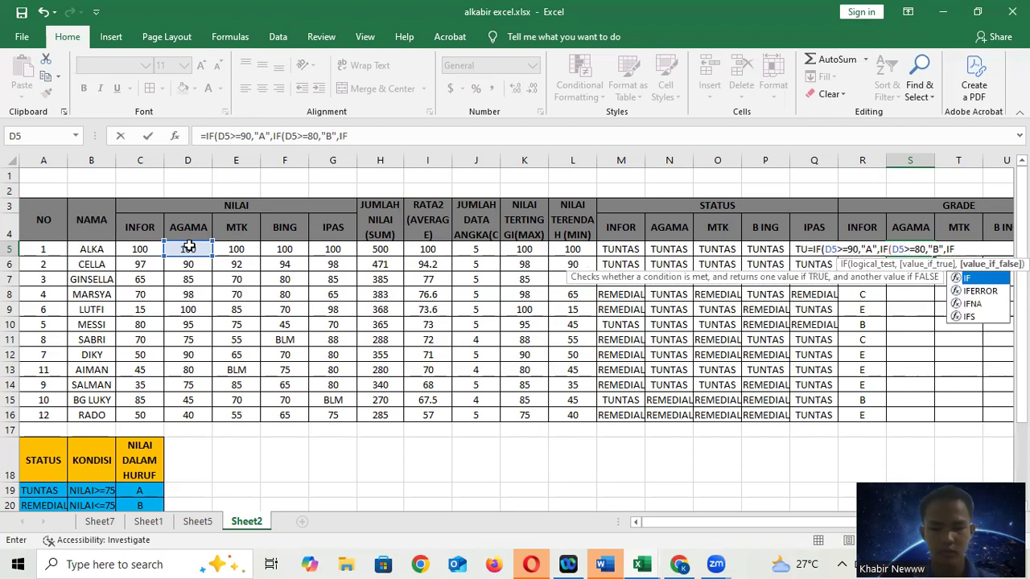
type("(")
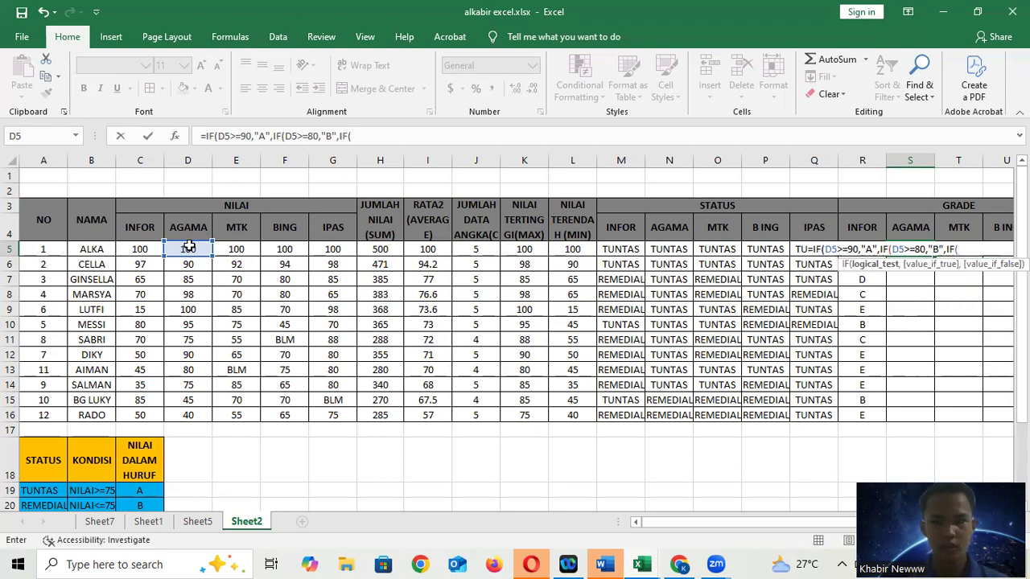
left_click(187, 247)
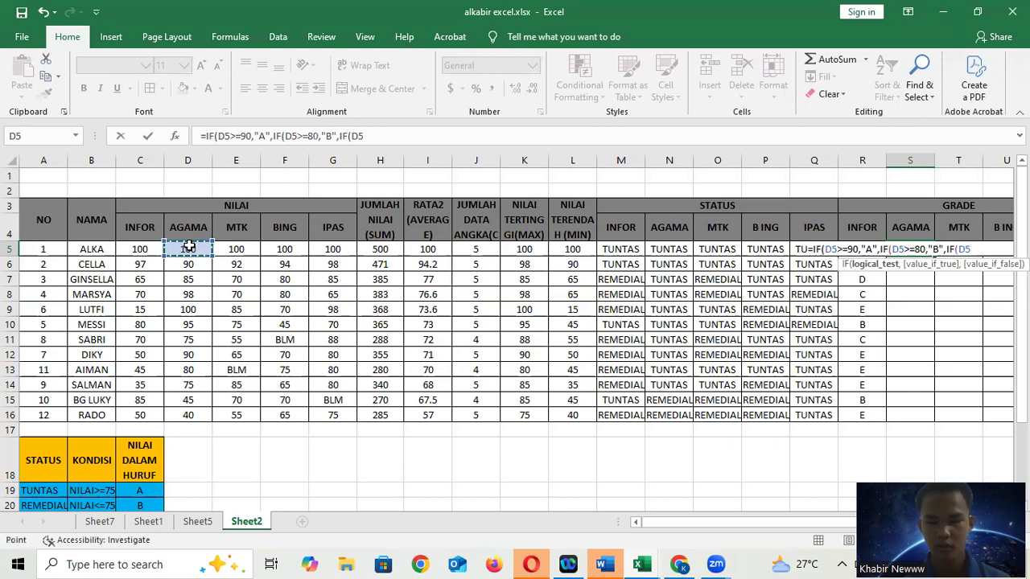
type(">")
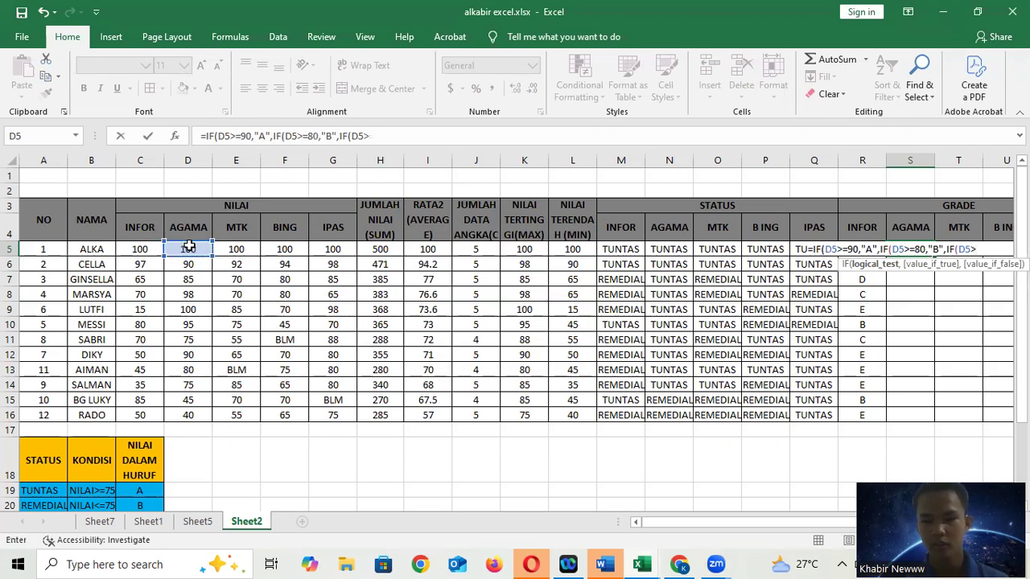
type("=")
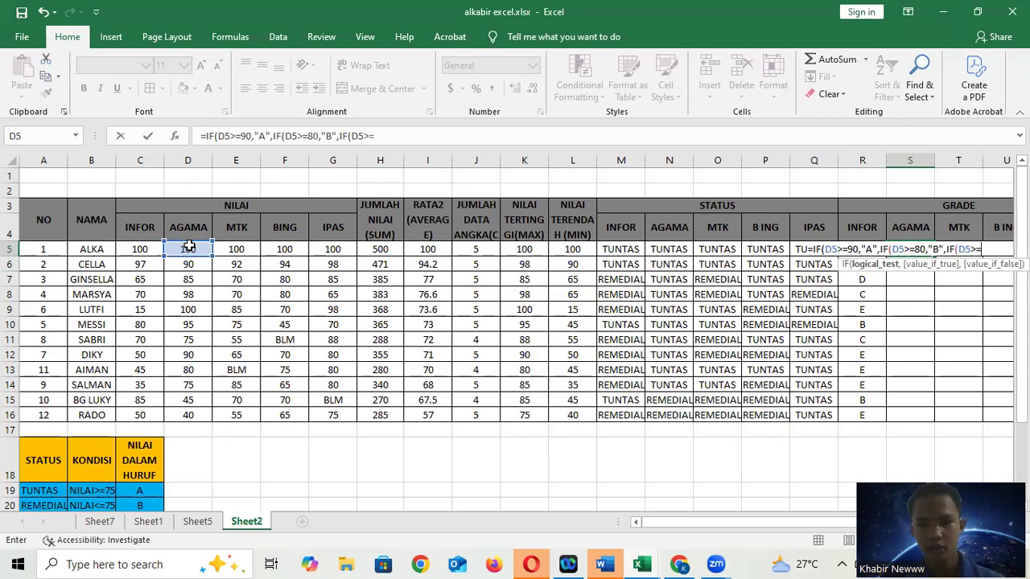
type("70")
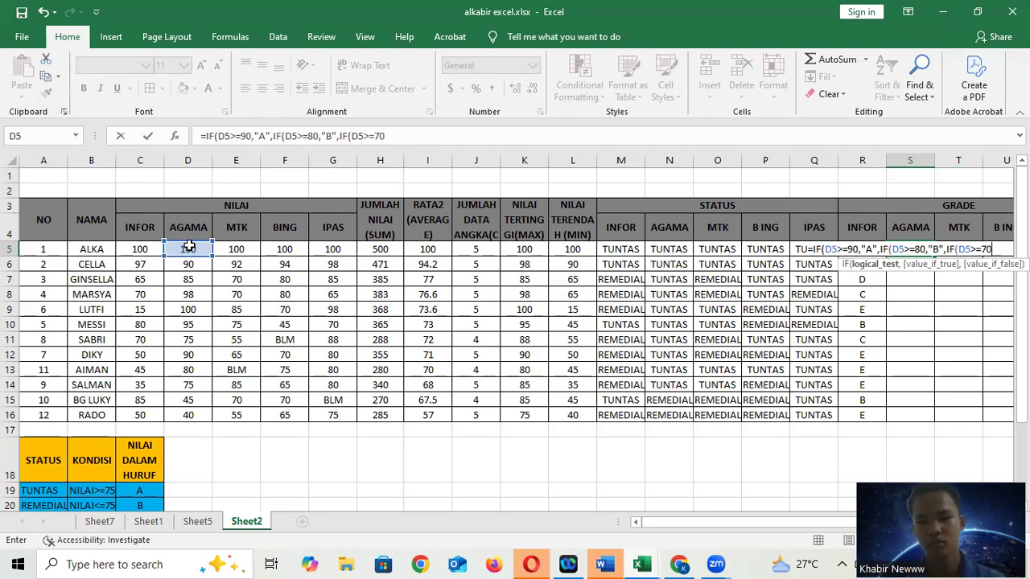
type(",\"C\"")
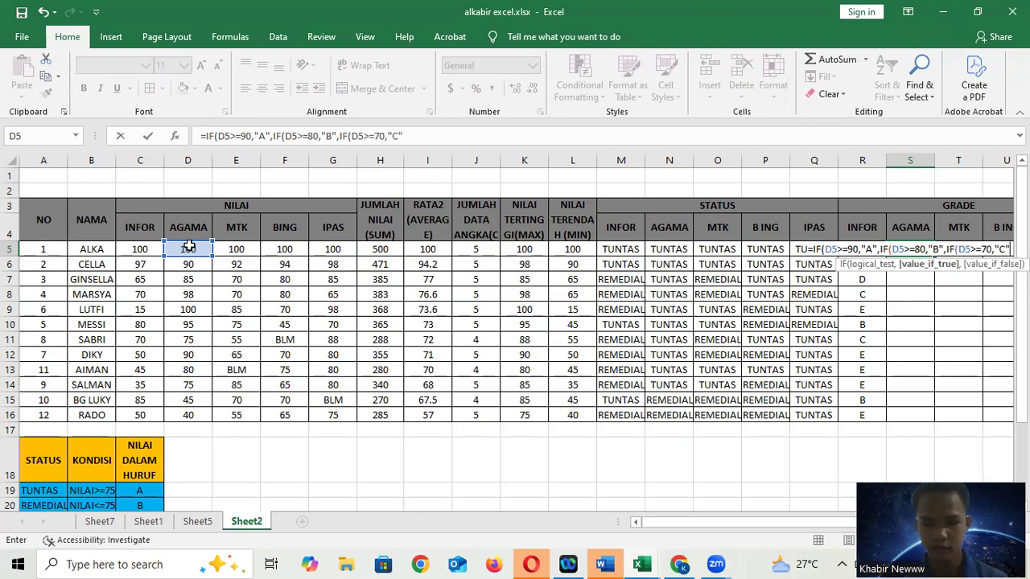
type(",")
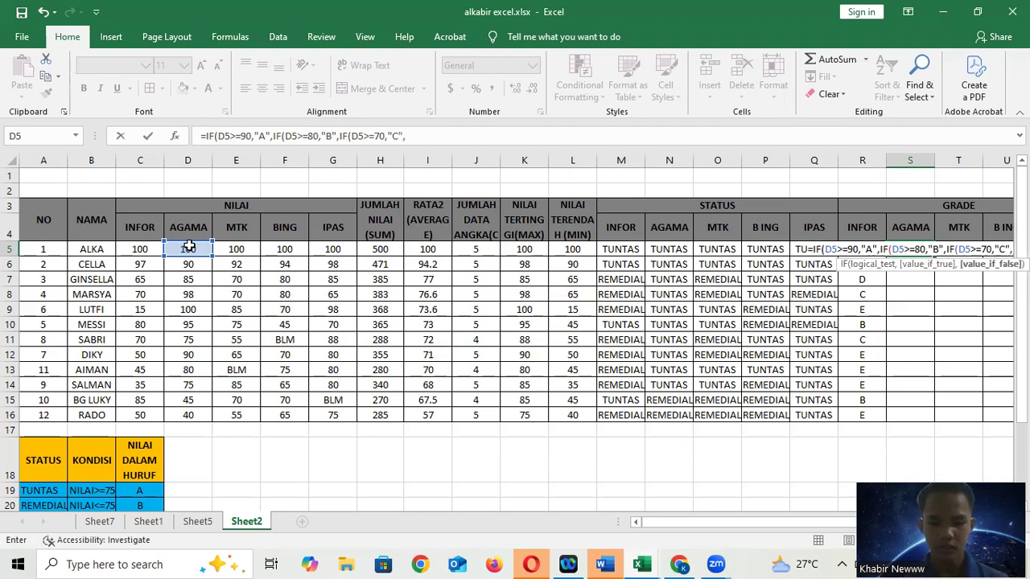
Step: Nest a fourth IF in the S5 formula with the condition D5>=60 and "D" as the value if true
type("IF(")
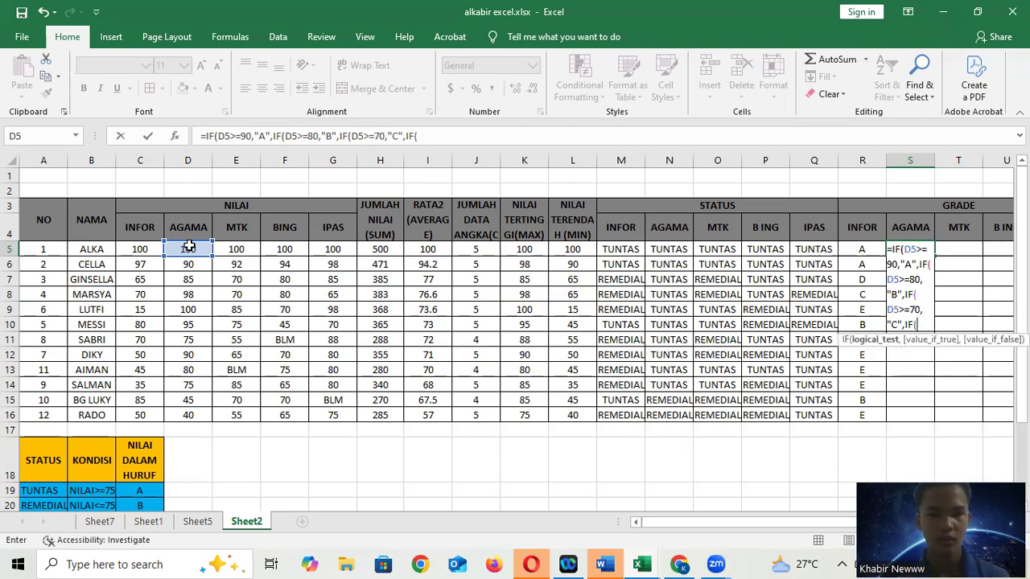
left_click(188, 247)
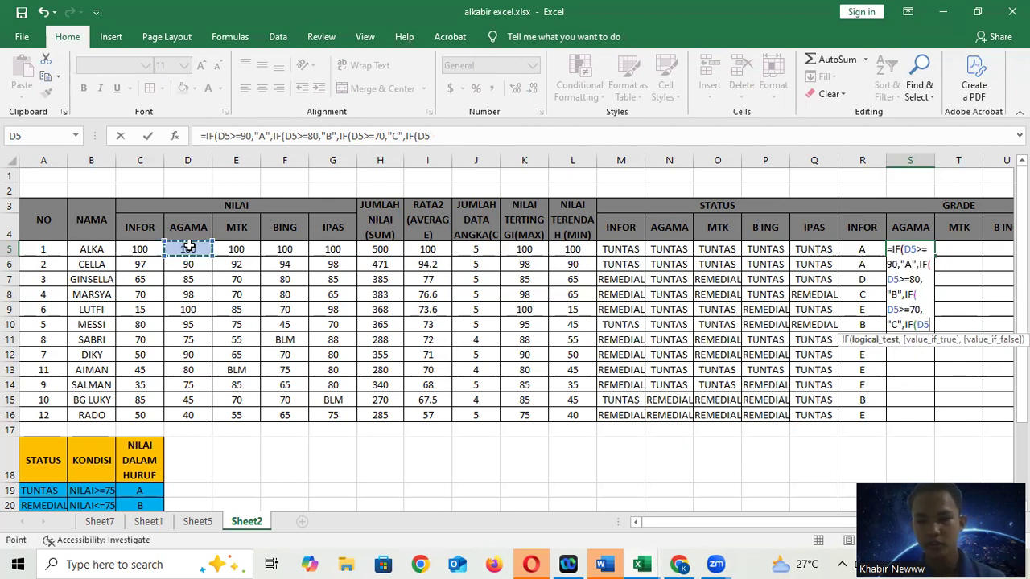
type(">=")
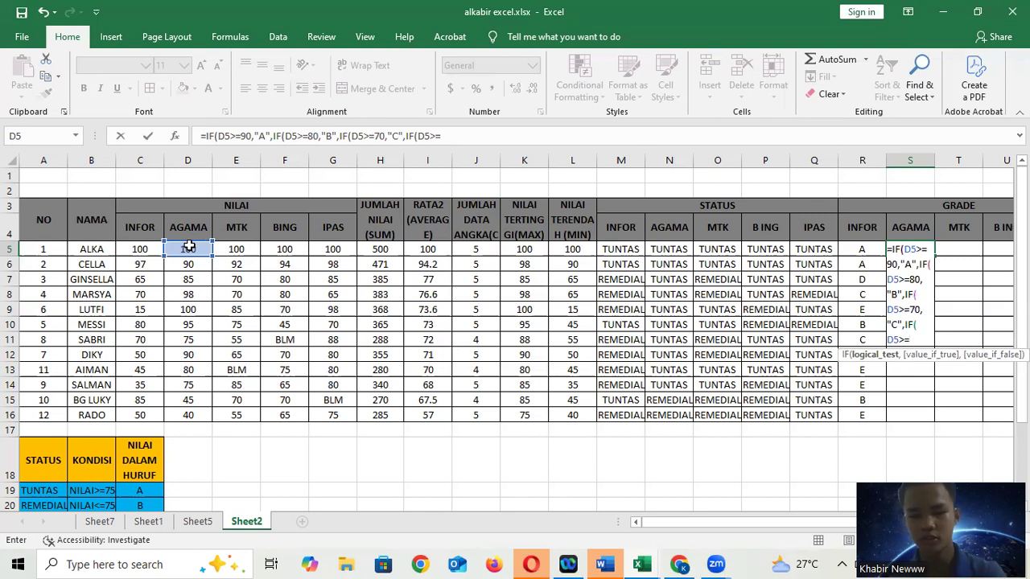
type("60")
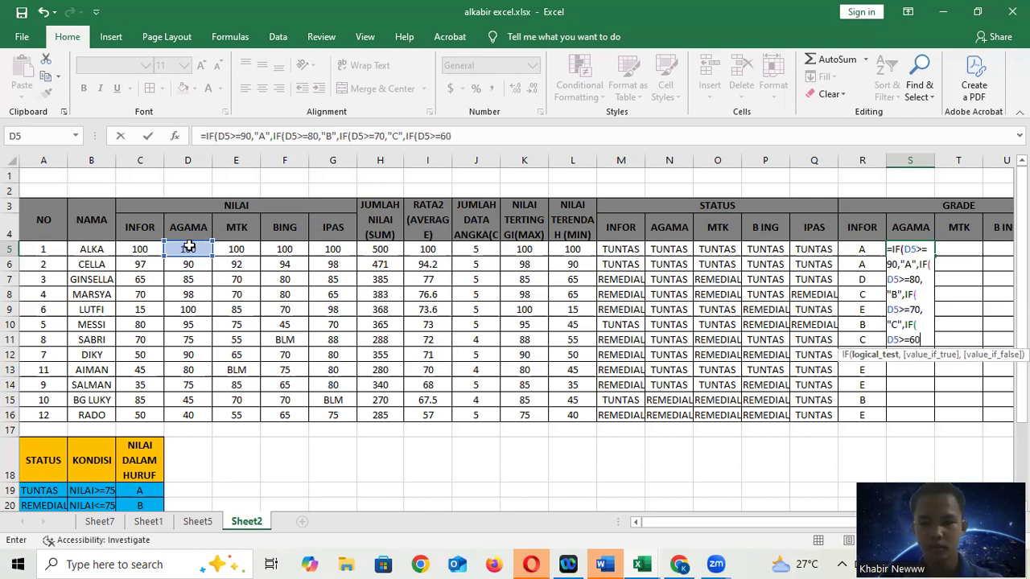
type(",\"D")
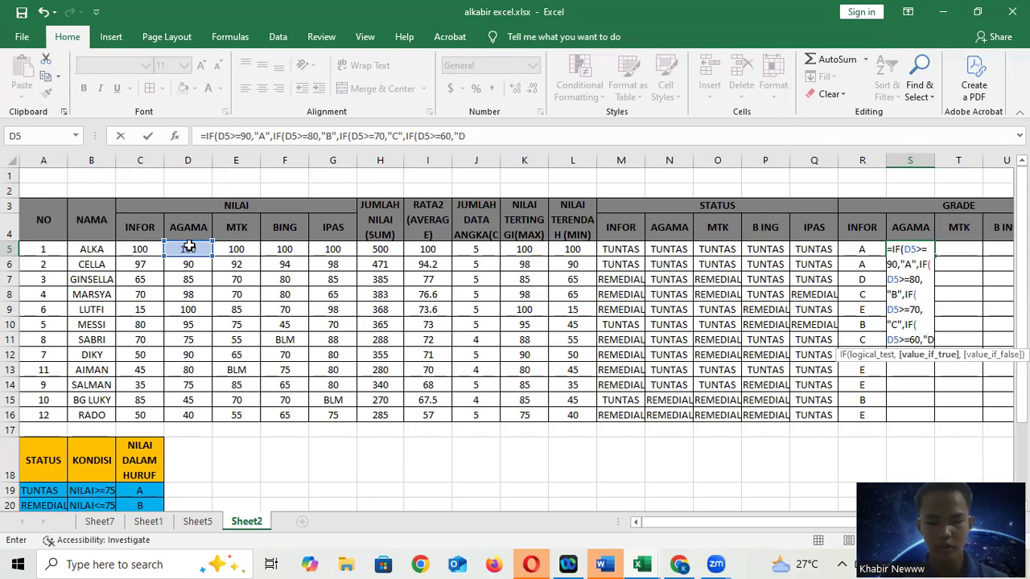
Step: Nest a fifth IF in the S5 formula with the condition D5>=0 and "E" if true, and commit the formula with its closing parentheses
type("\",IF")
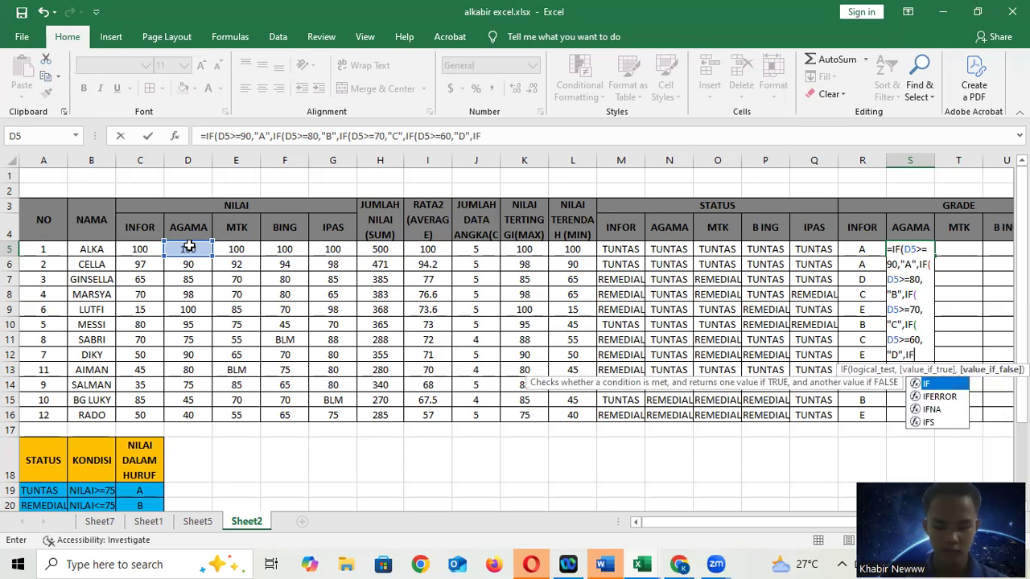
type("(")
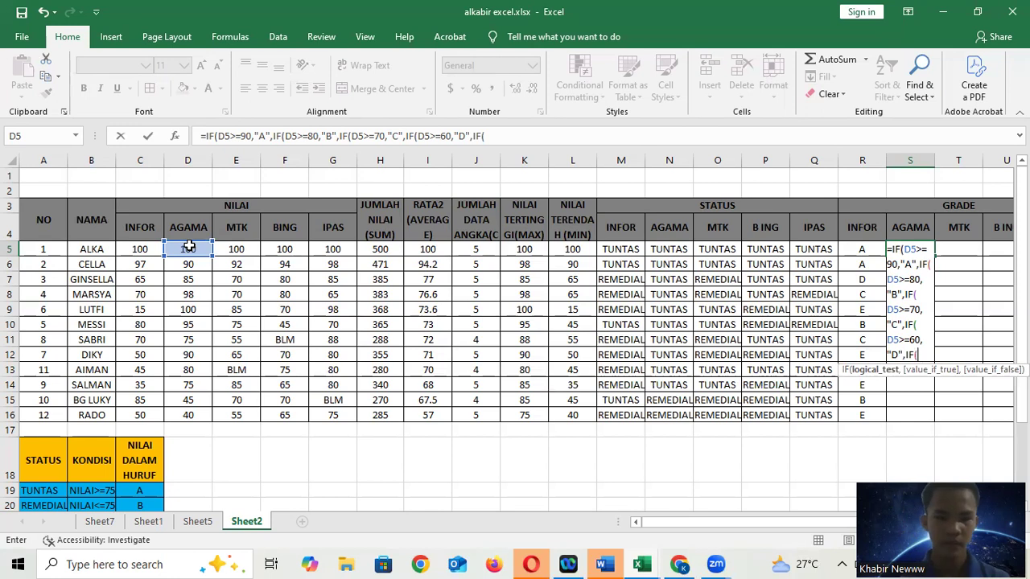
left_click(189, 247)
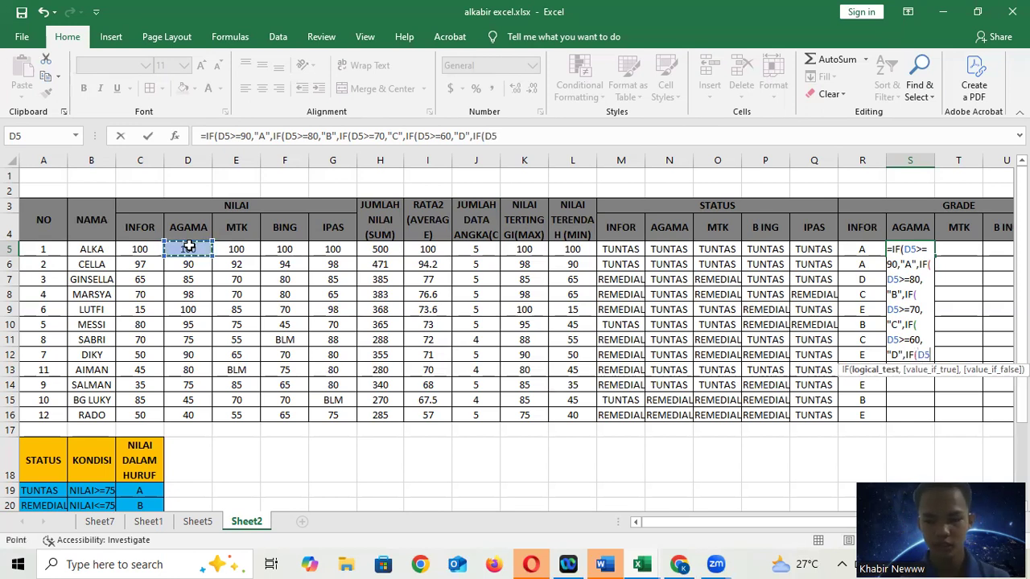
type(">")
key("BackSpace")
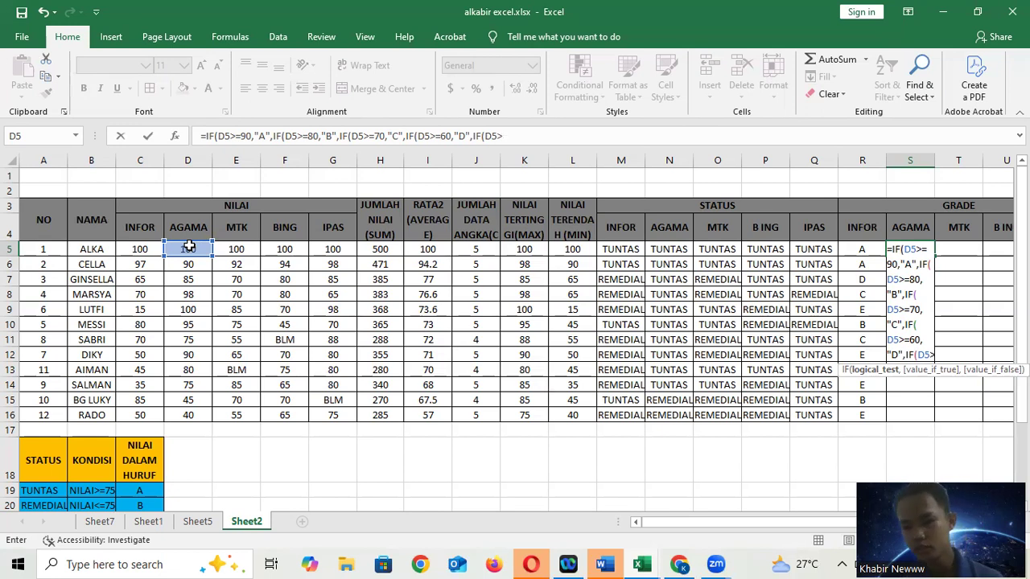
type("=")
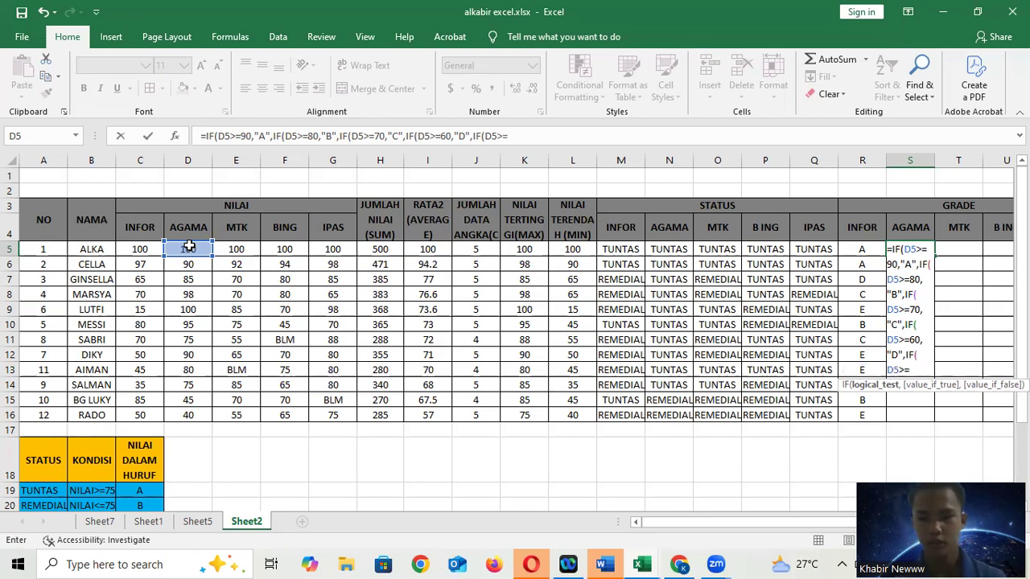
type("0")
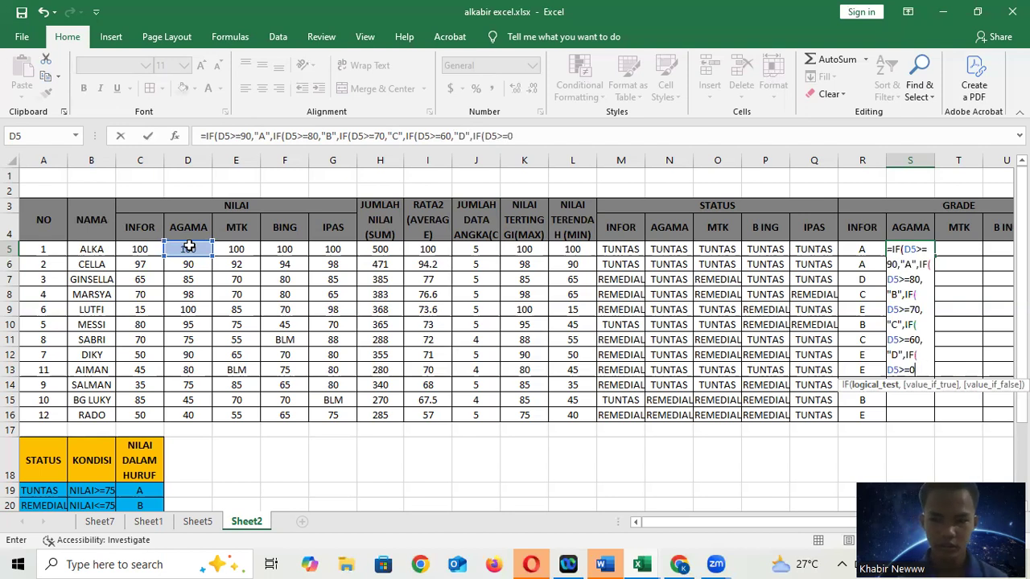
key("BackSpace")
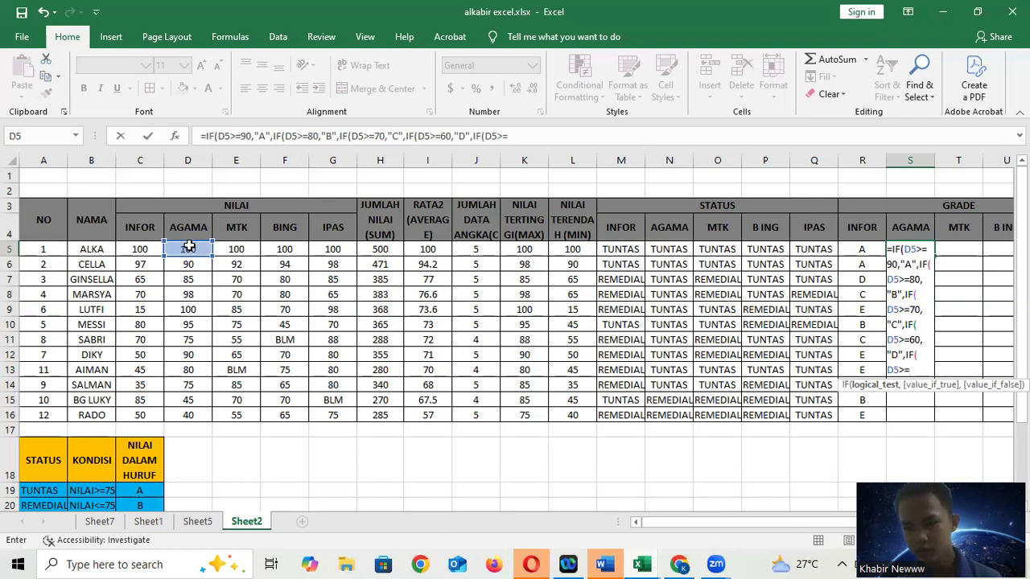
type("0")
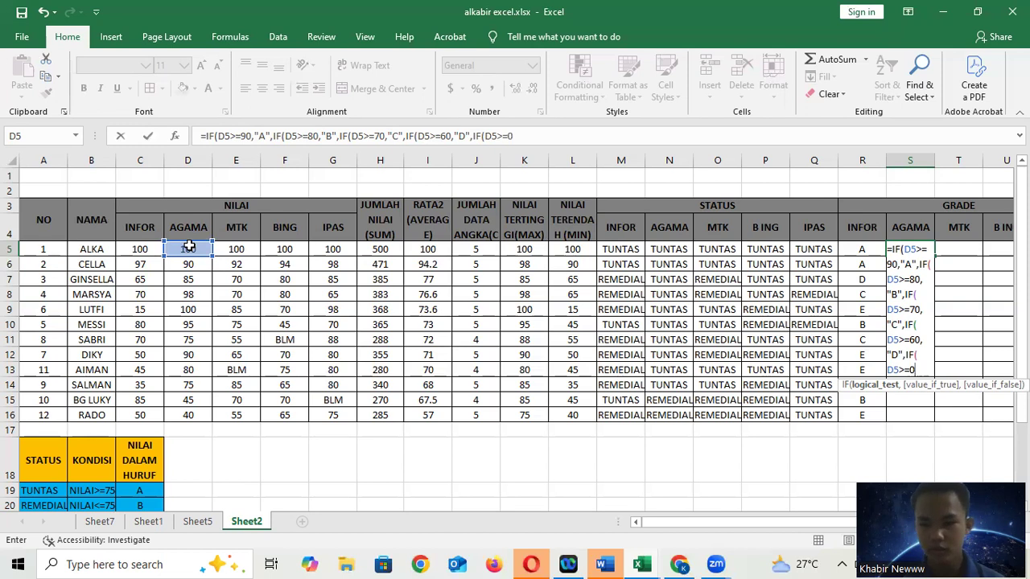
type(",\"")
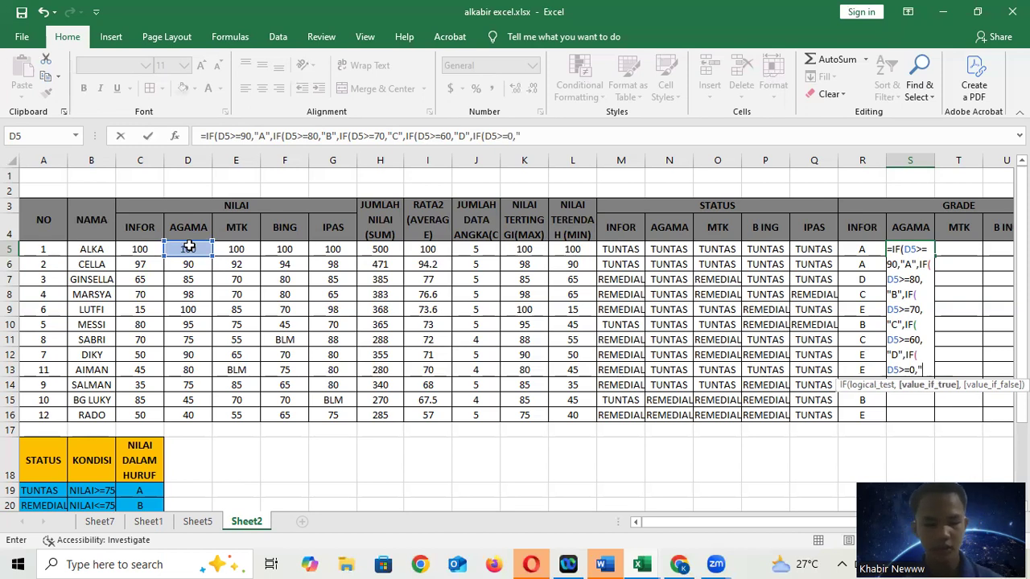
type("E\"")
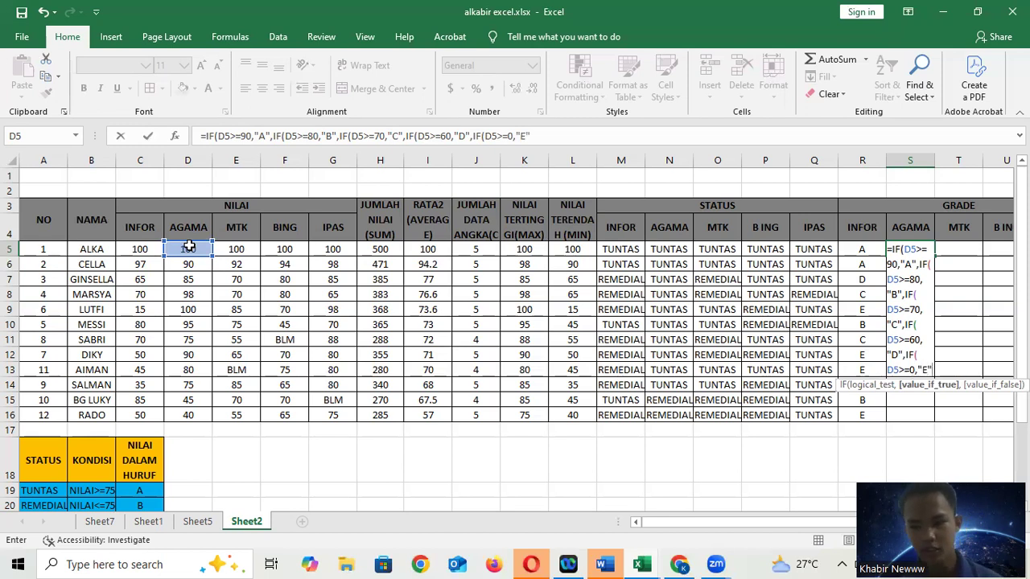
key("Return")
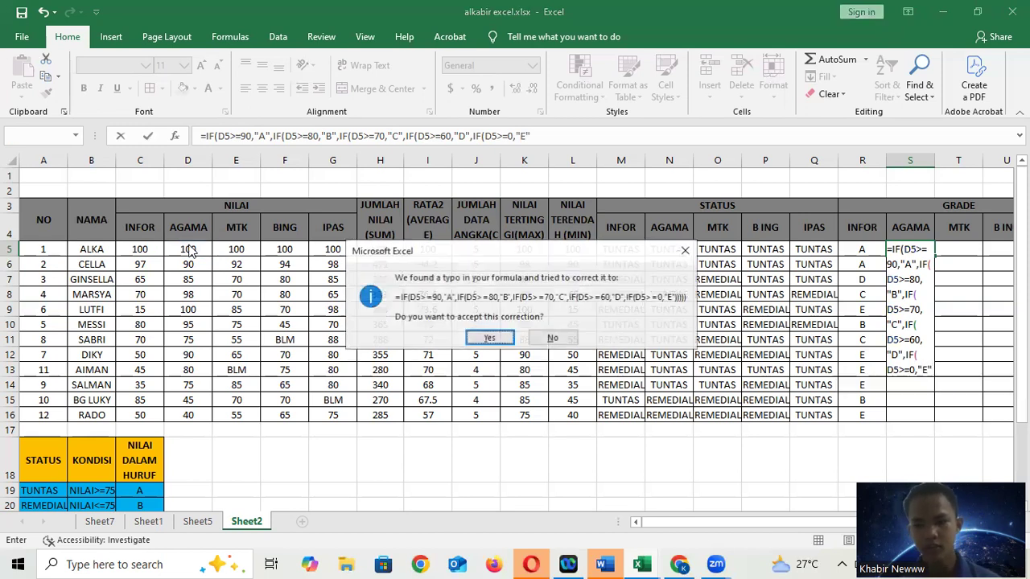
left_click(491, 337)
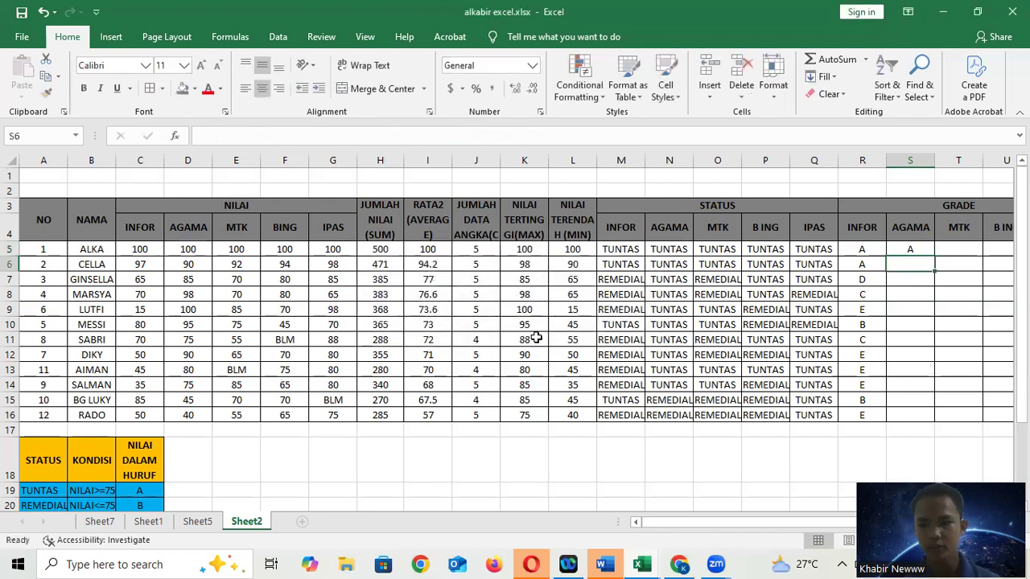
Step: Fill the AGAMA grade formula from S5 down to S16 and check the INFOR grade formulas in R7, R8 and R10
left_click(905, 249)
left_click_drag(934, 255, 928, 417)
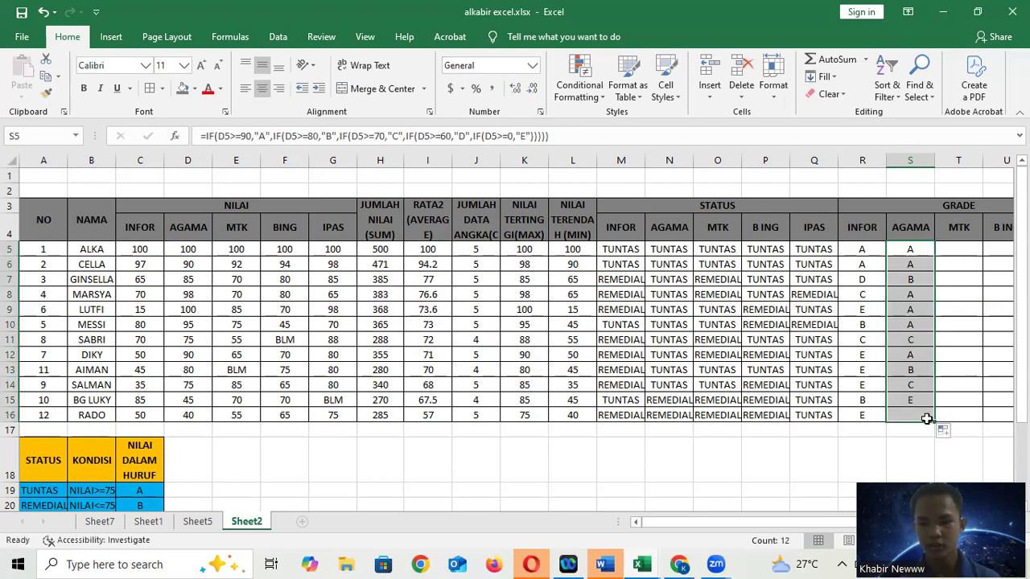
left_click(915, 248)
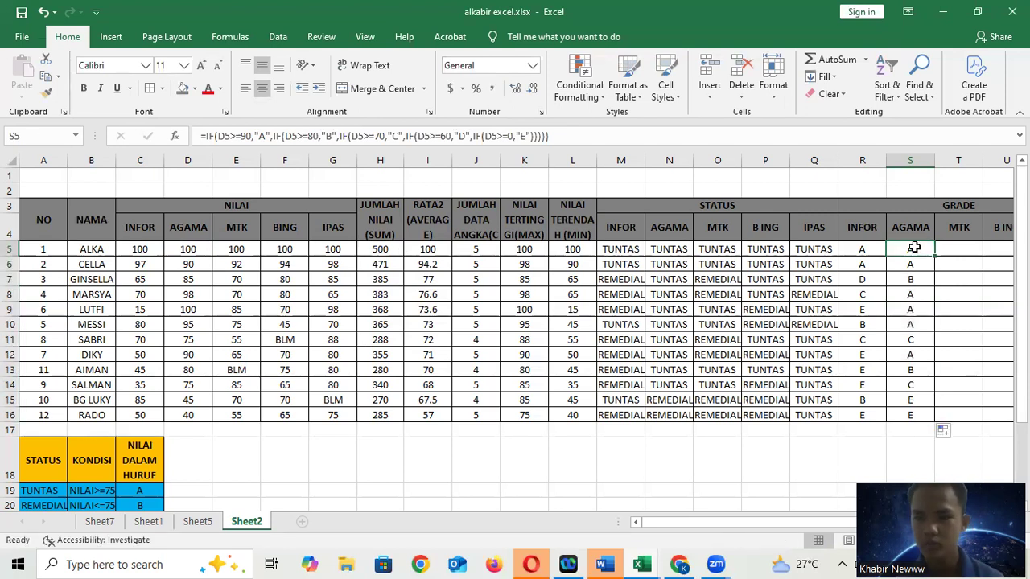
left_click(868, 278)
left_click(868, 291)
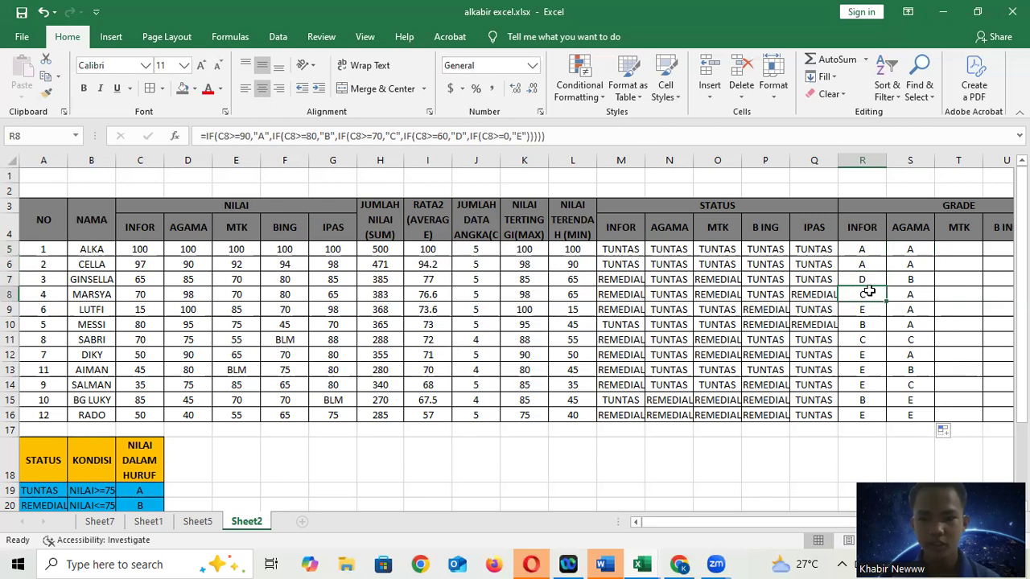
left_click(868, 321)
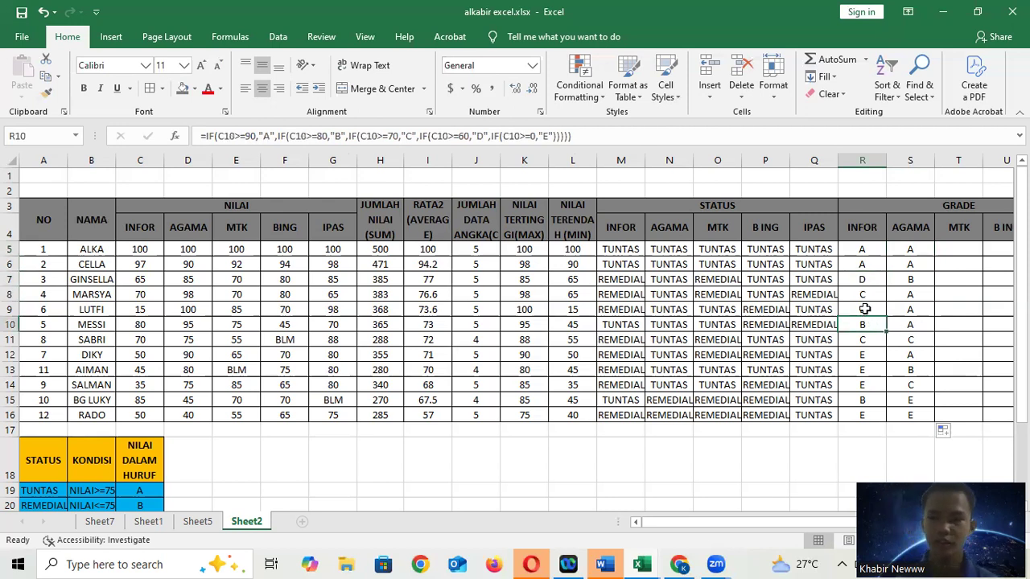
Step: Start an IF formula in T5, the first student's MTK grade cell, with the condition E5>=90 and "A" as the value if true
left_click(973, 245)
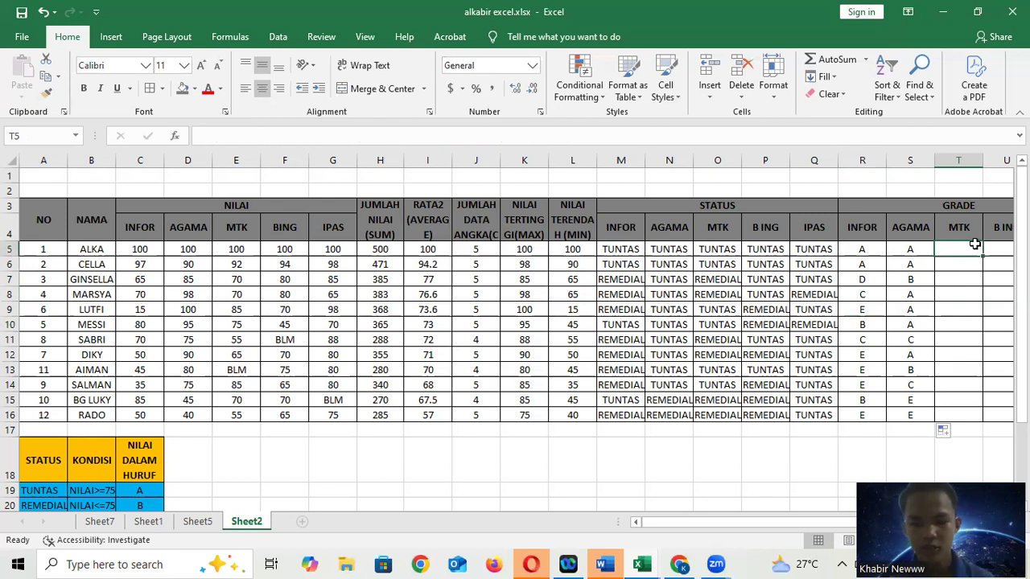
scroll(975, 244, "right", 5)
scroll(974, 244, "left", 4)
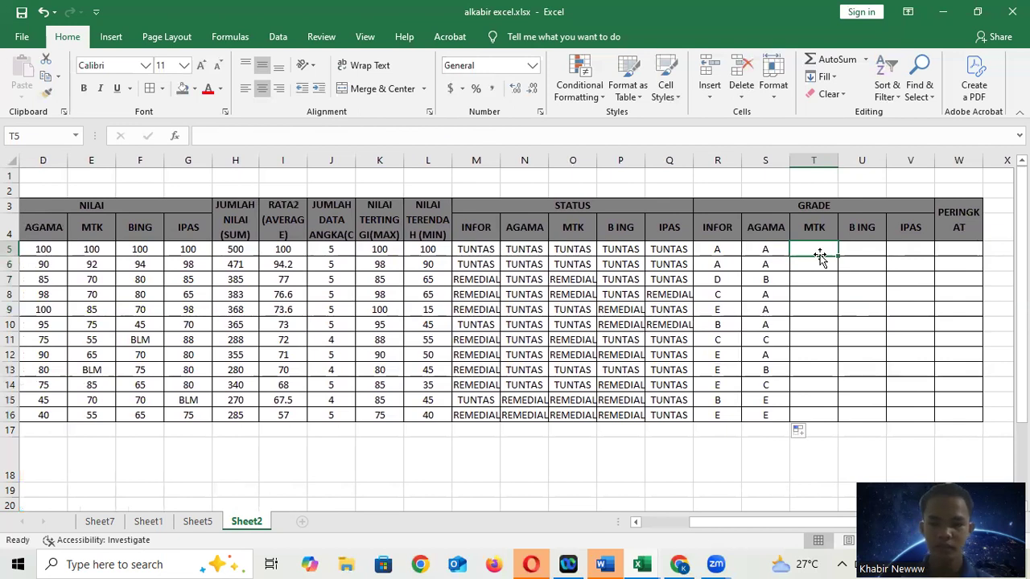
type("=I")
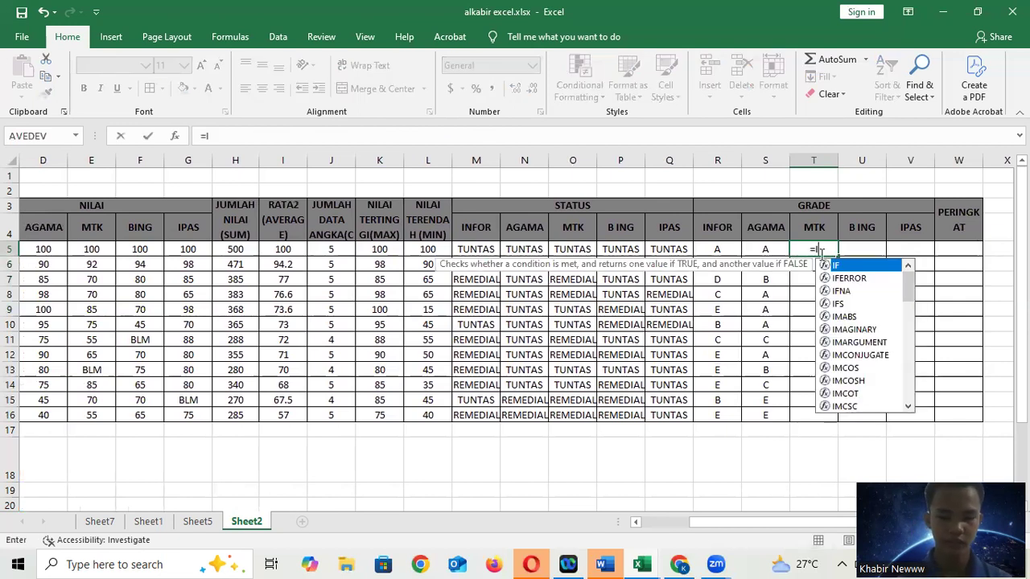
type("F(")
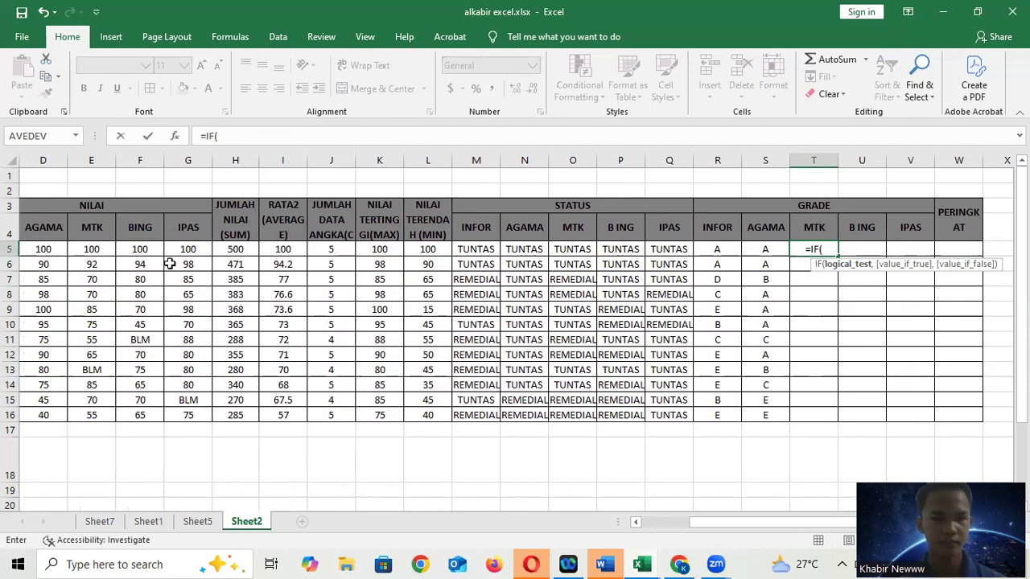
left_click(102, 247)
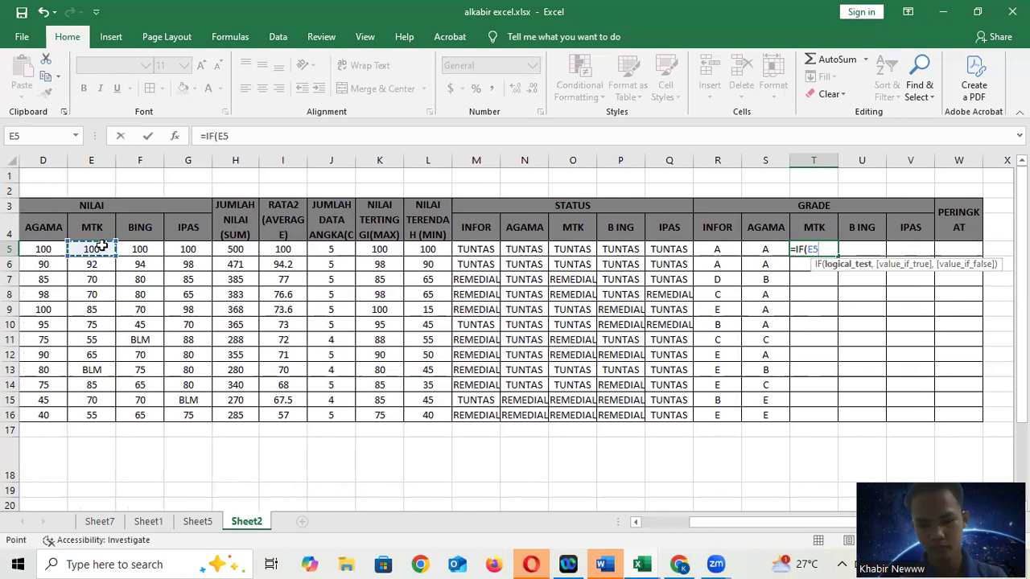
type(">=90,\"A\"")
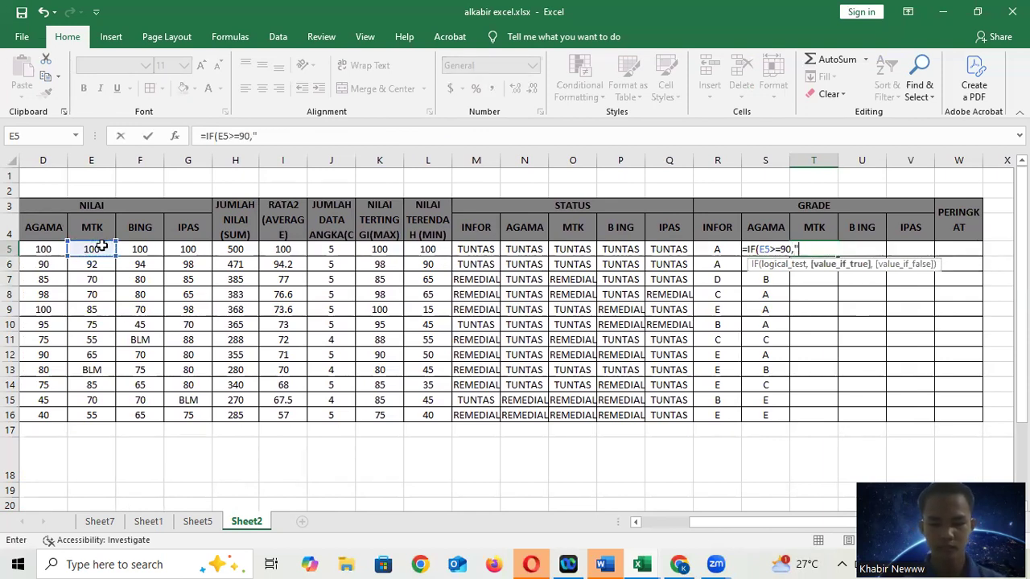
Step: Nest a second IF as the T5 formula's value if false, with E5 as the cell being tested
type(",I")
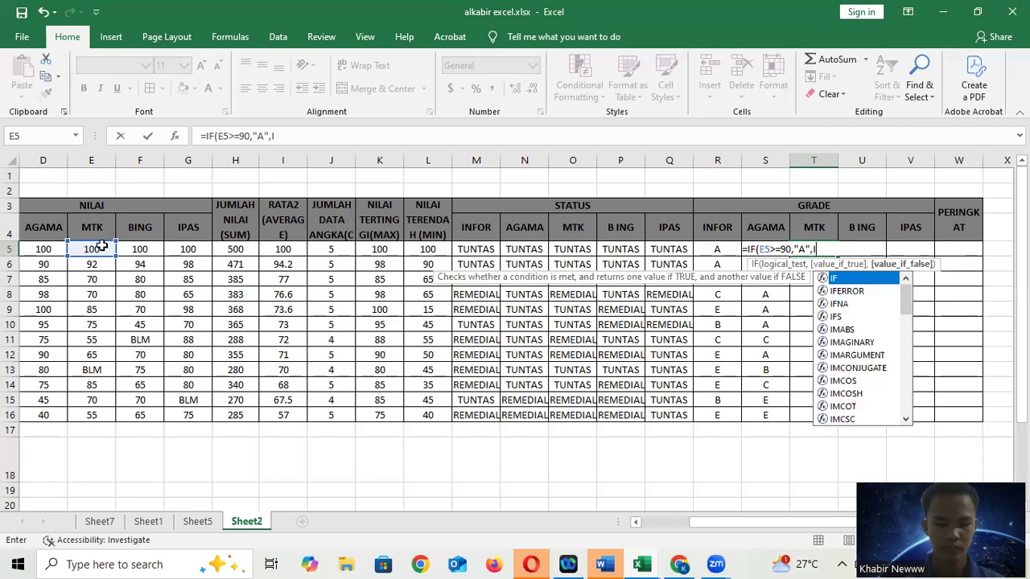
type("F(")
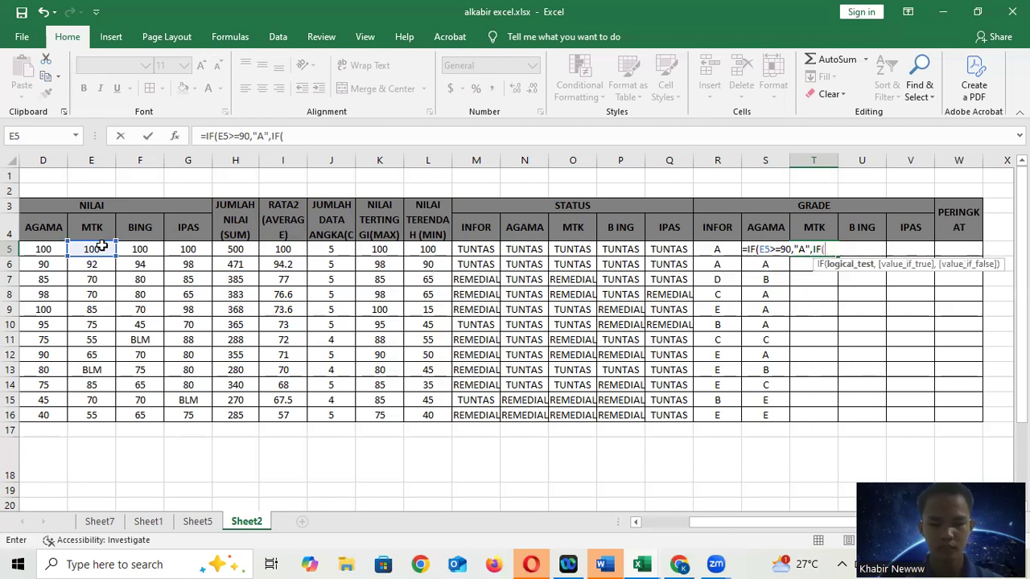
left_click(102, 246)
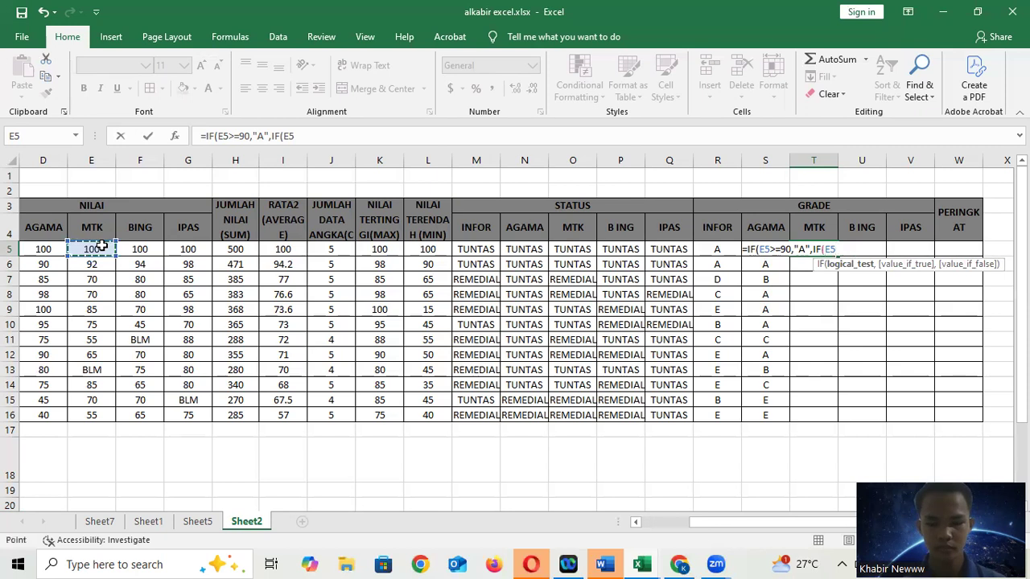
Step: Complete the second IF test in the MTK grade formula in T5 so E5>=80 gives "B"
type(">=")
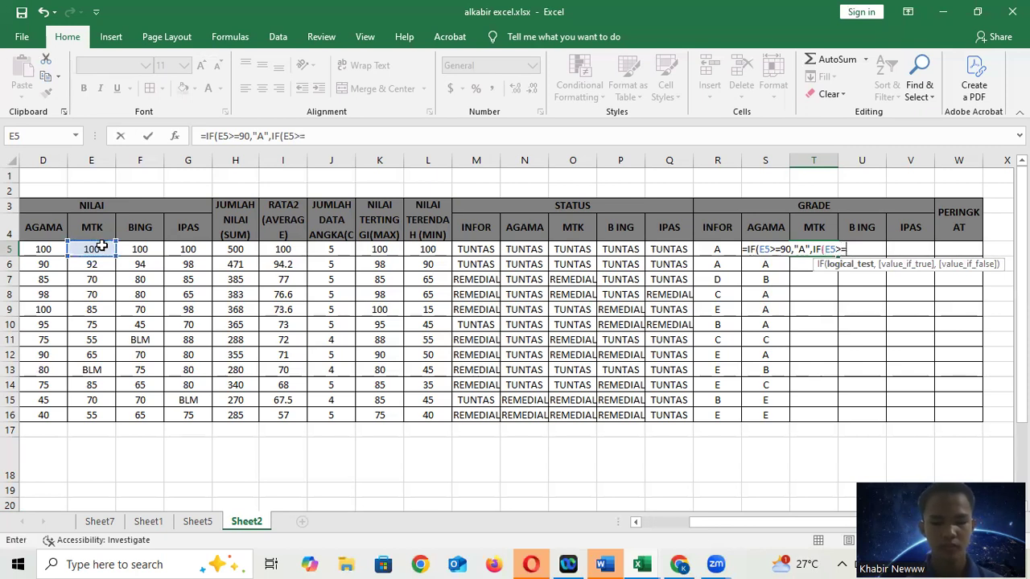
type("80")
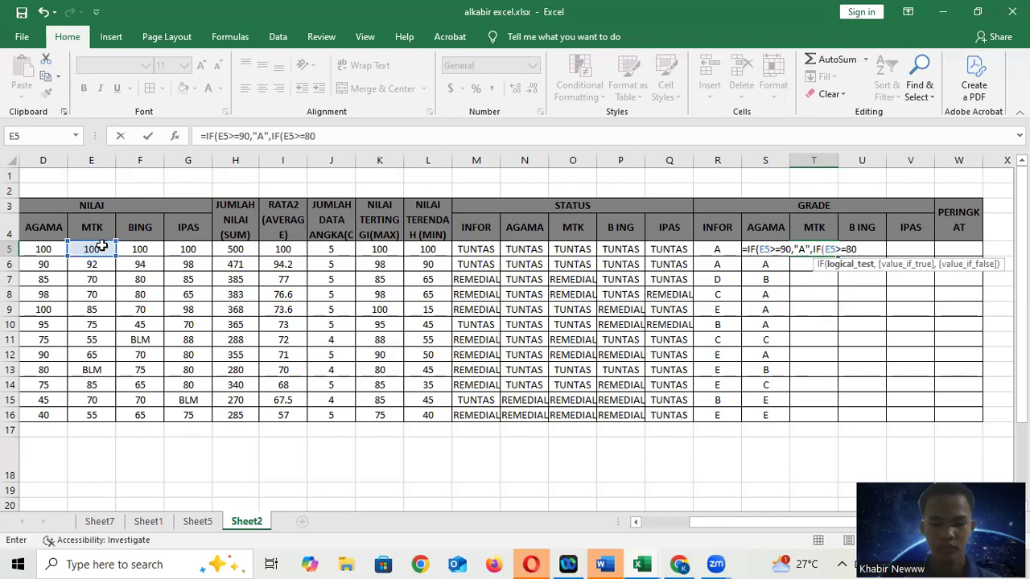
type(",")
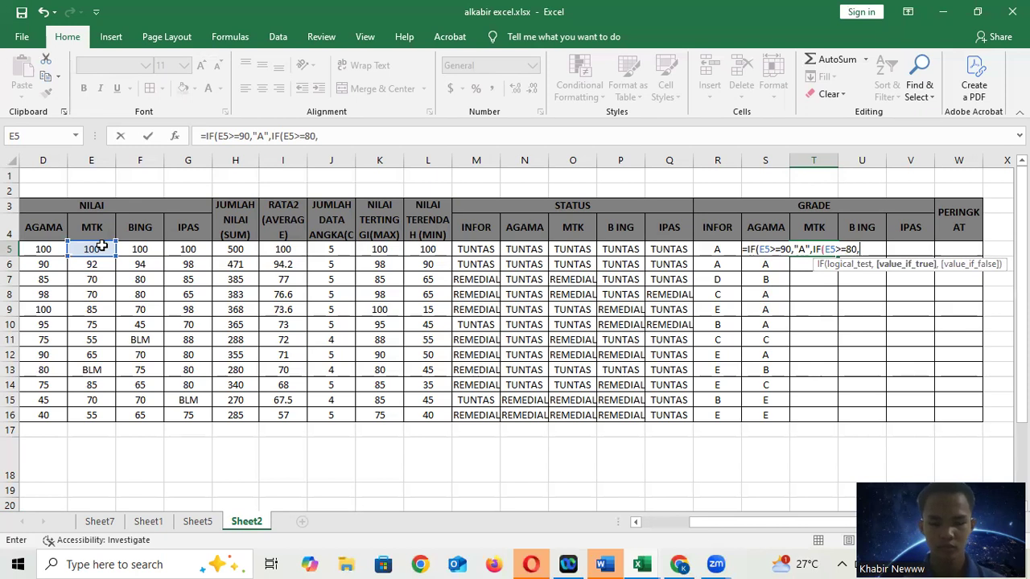
type("\"B")
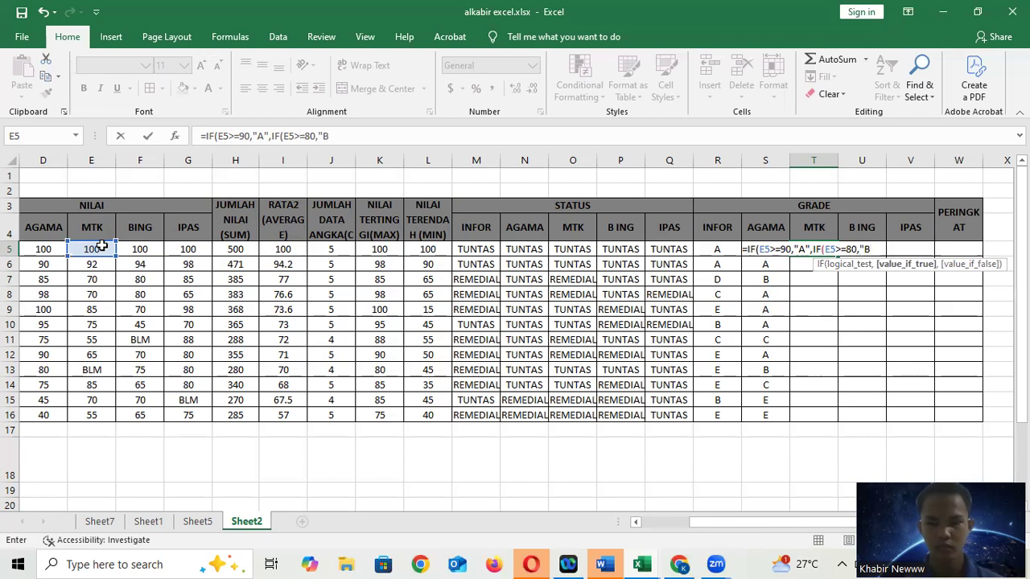
Step: Nest a third IF in the T5 formula that returns "C" when E5>=70
type("\",IF")
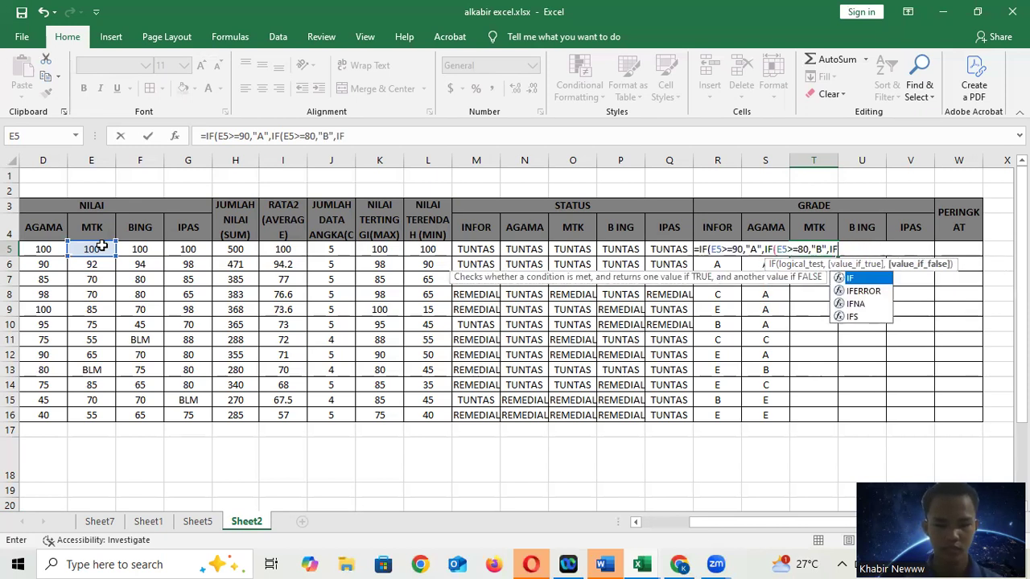
type("(")
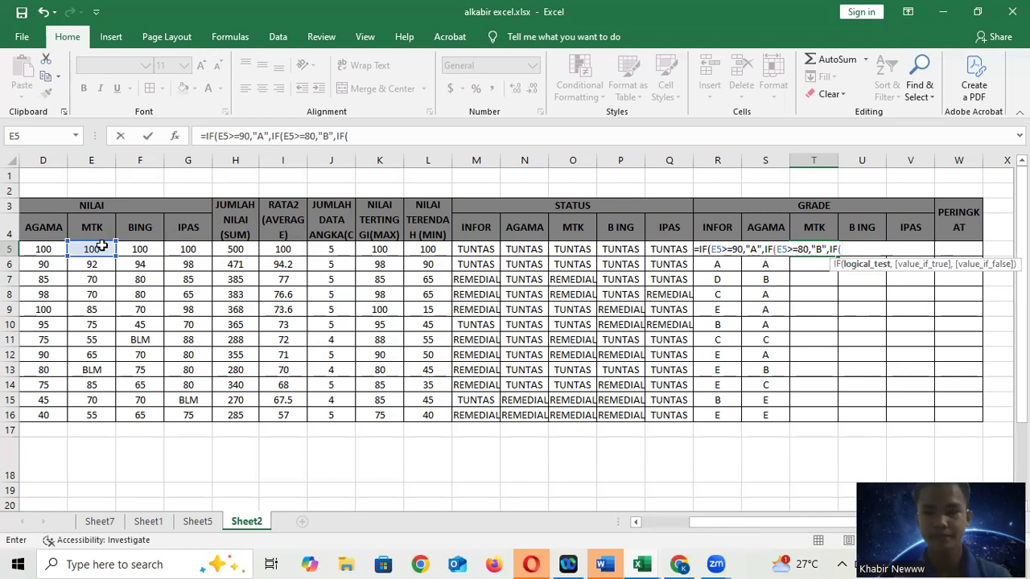
left_click(102, 245)
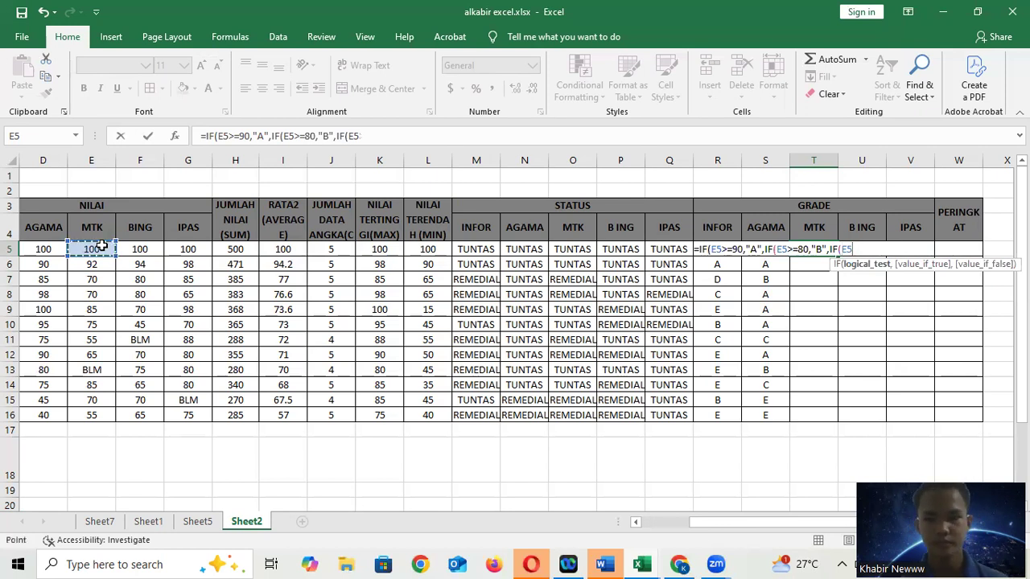
type(">=")
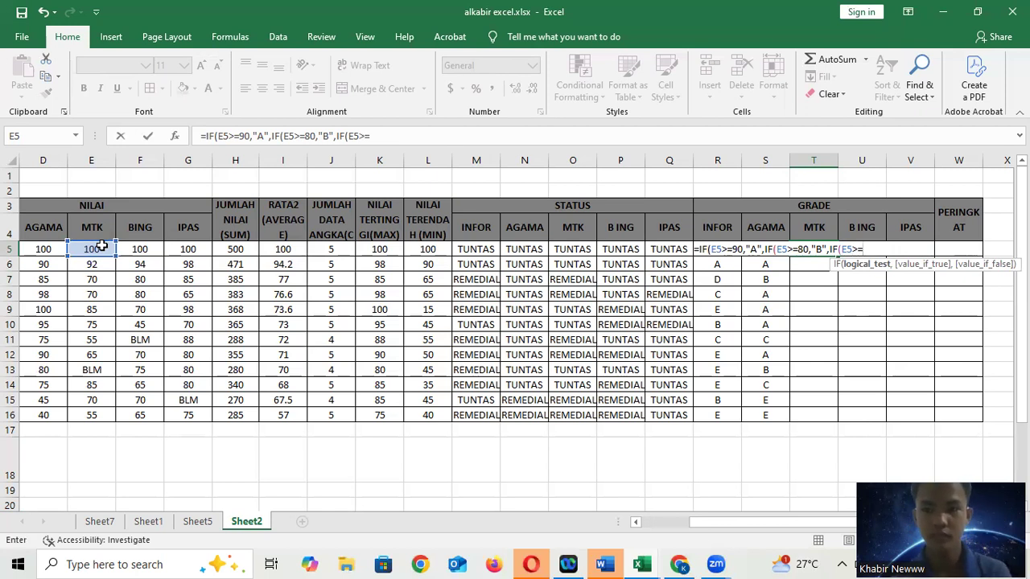
type("70")
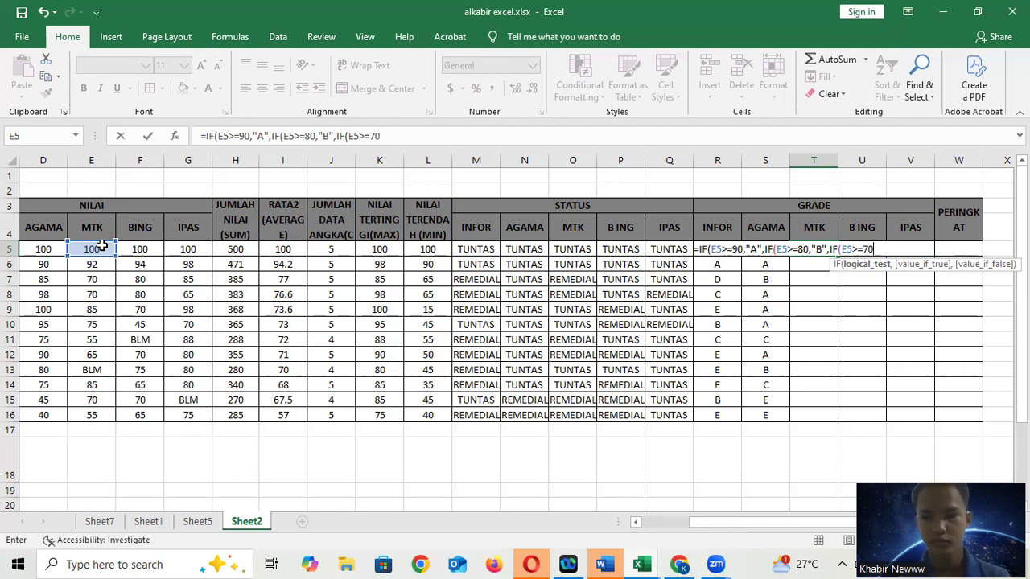
type(",\"C\",")
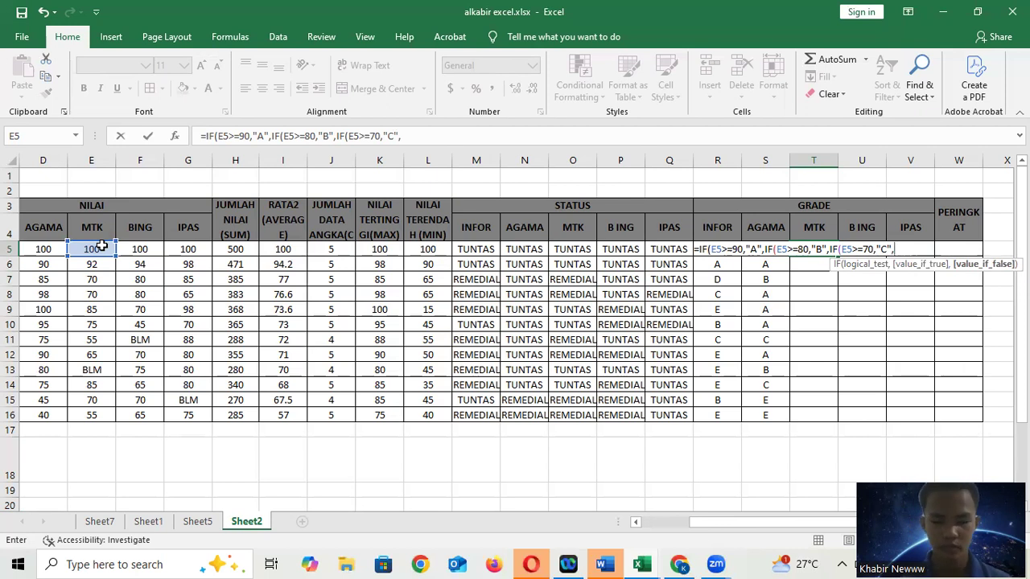
Step: Nest a fourth IF in the T5 formula that returns "D" when E5>=60
type("IF(")
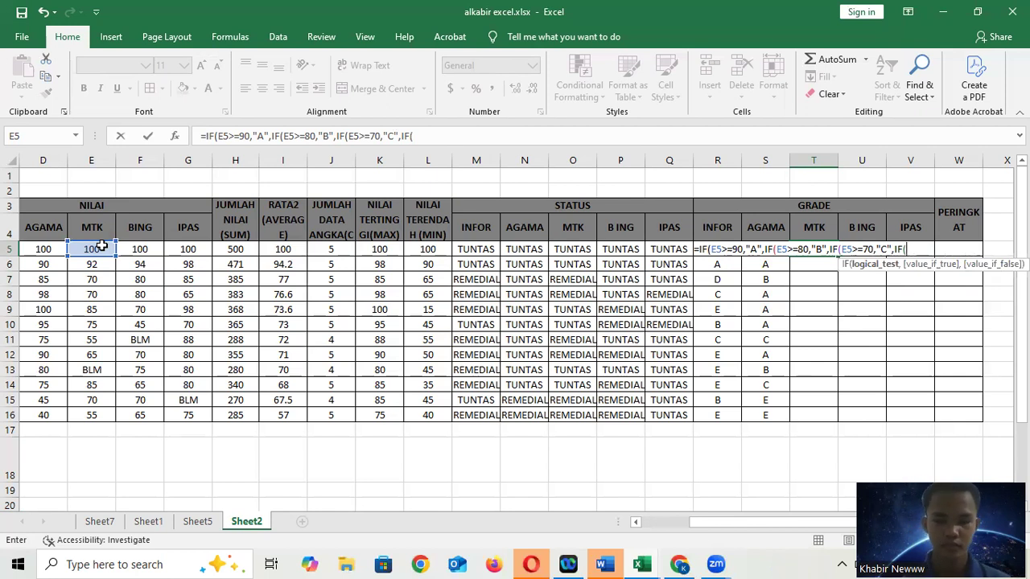
left_click(102, 246)
type(">=60,")
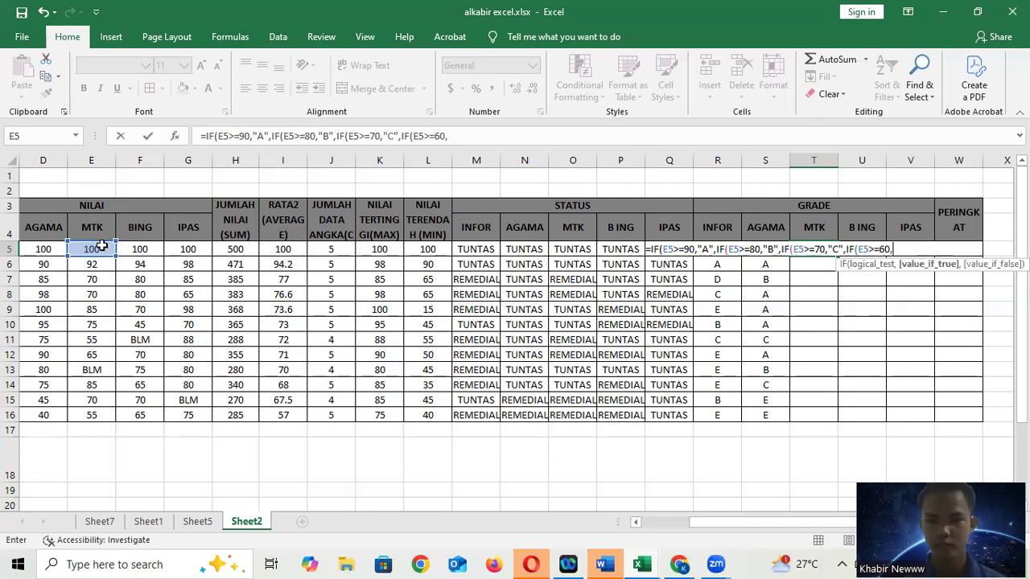
type("\"")
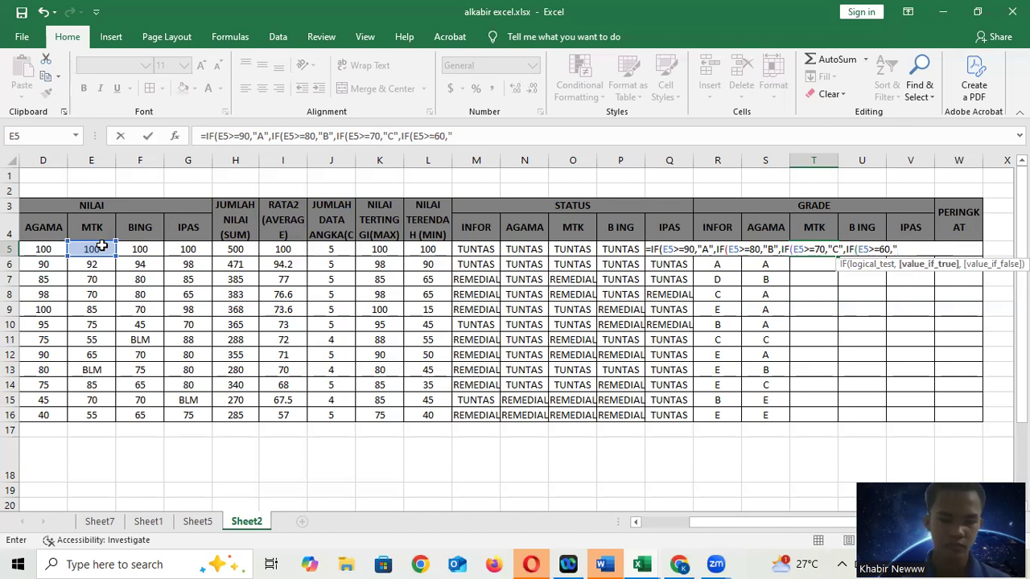
type("D\",IF(")
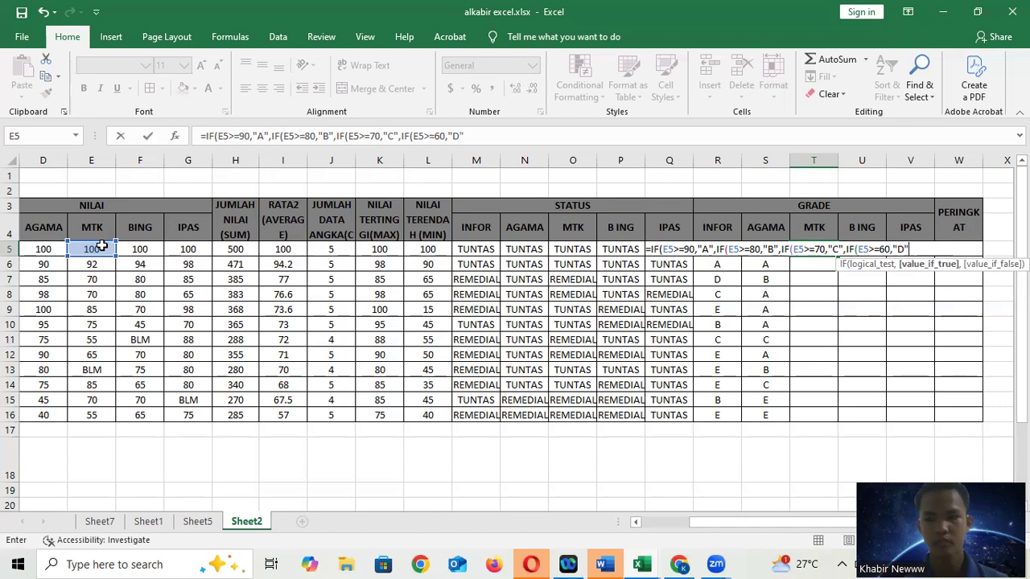
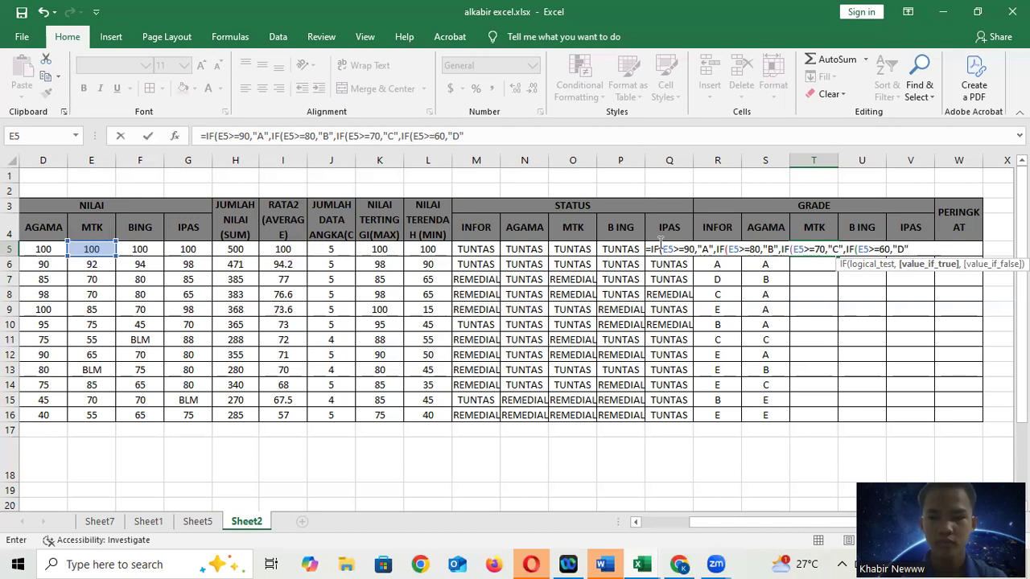
Step: Finish the T5 formula with a fifth IF returning "E" when E5>=0, and fill it down the MTK grade column to T16
type(",")
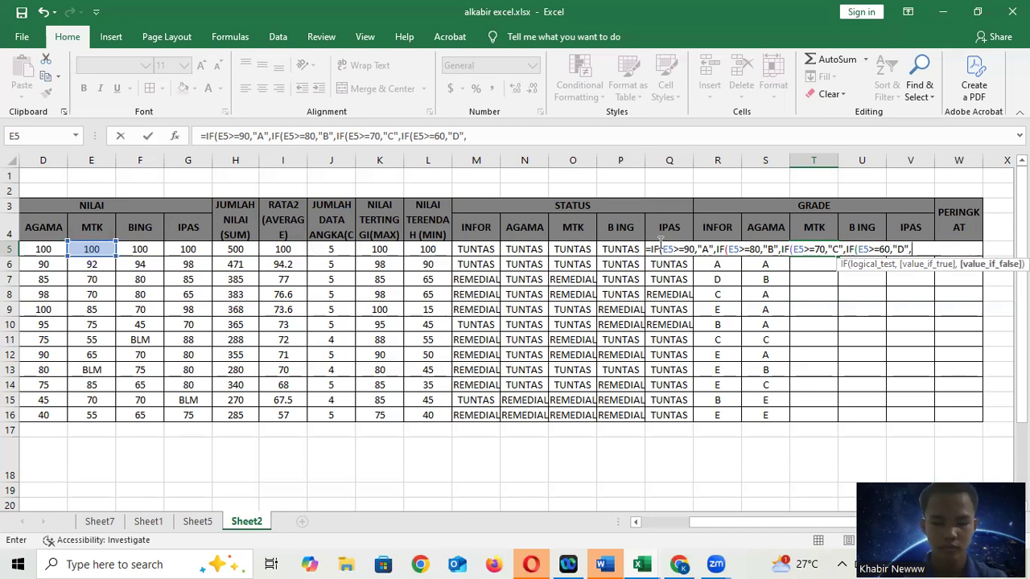
type("IF")
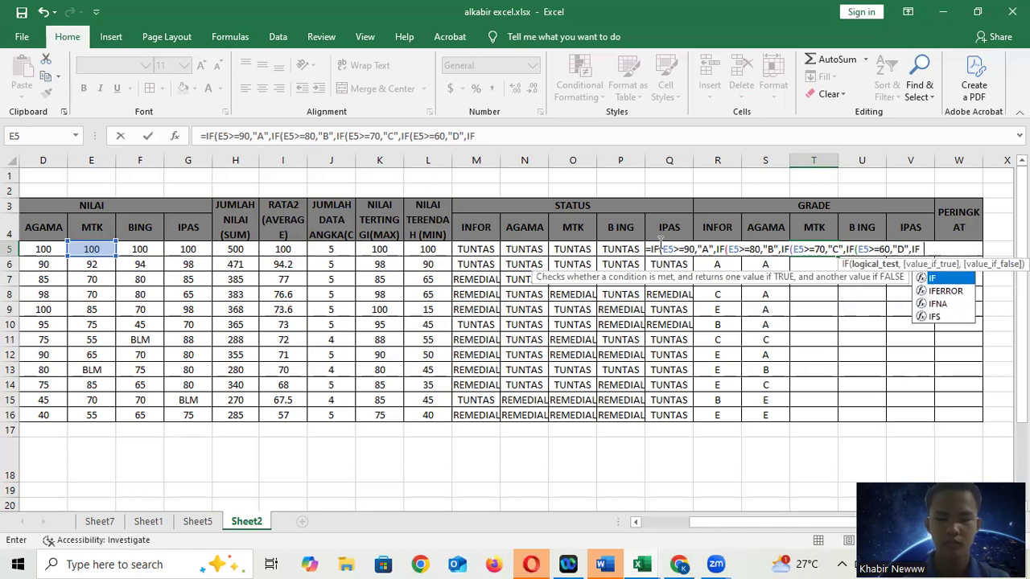
type("(")
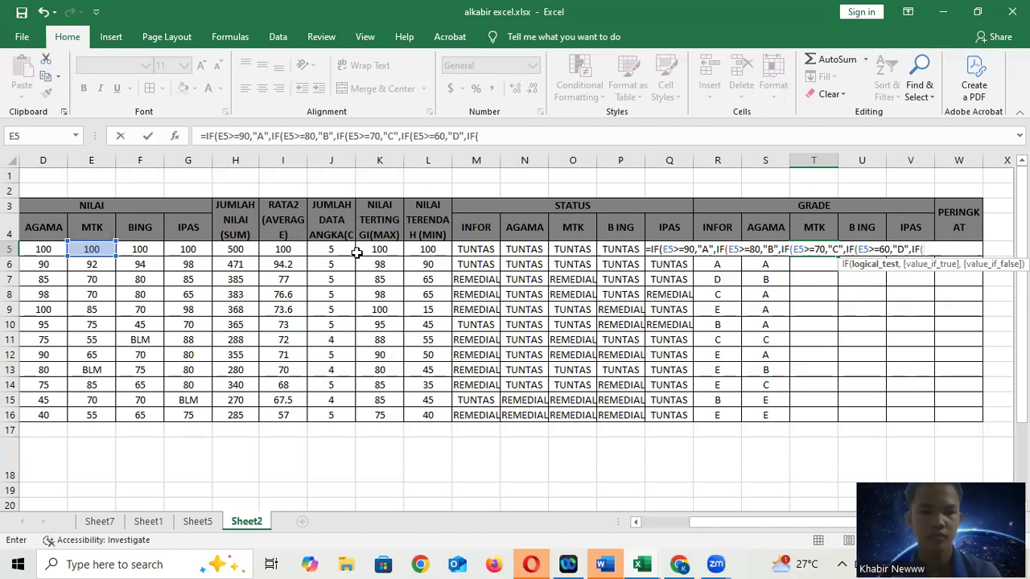
left_click(100, 249)
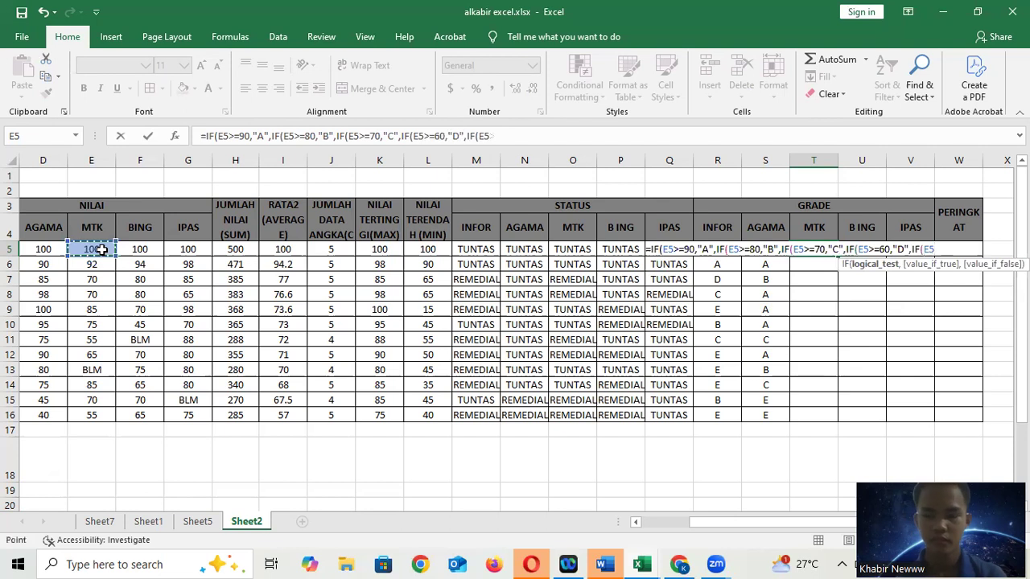
type(",")
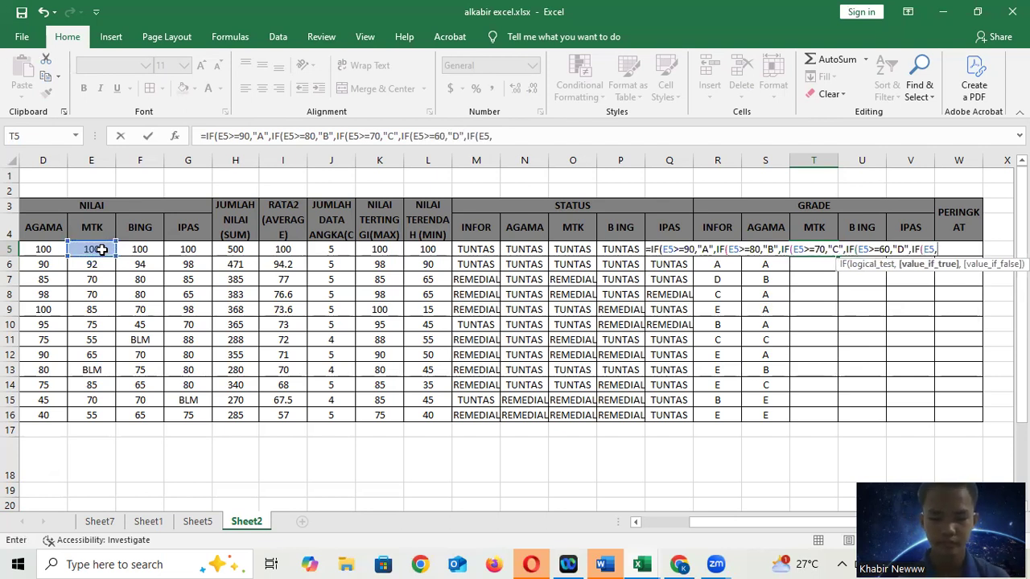
key("BackSpace")
type(">=")
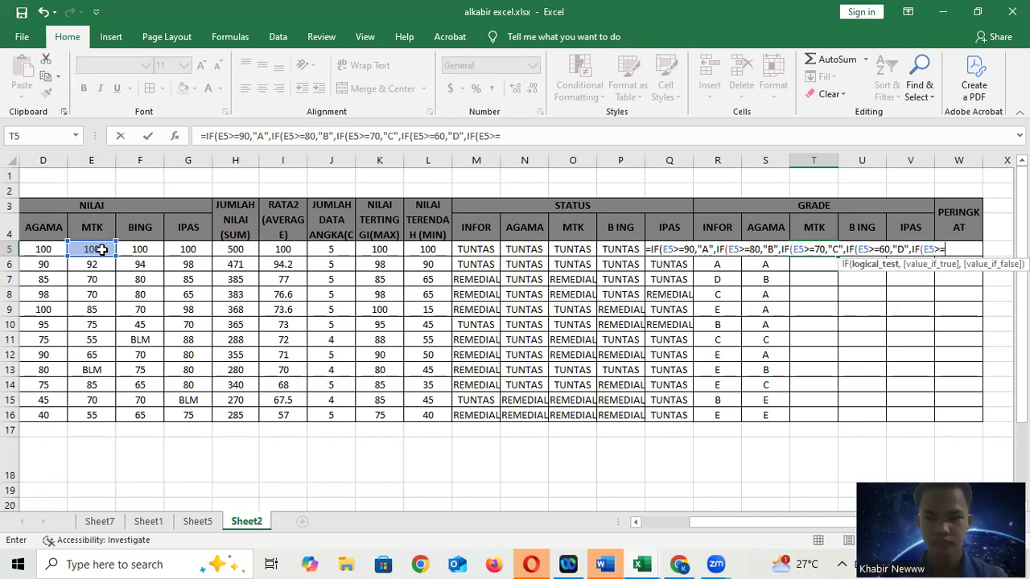
type("0,\"")
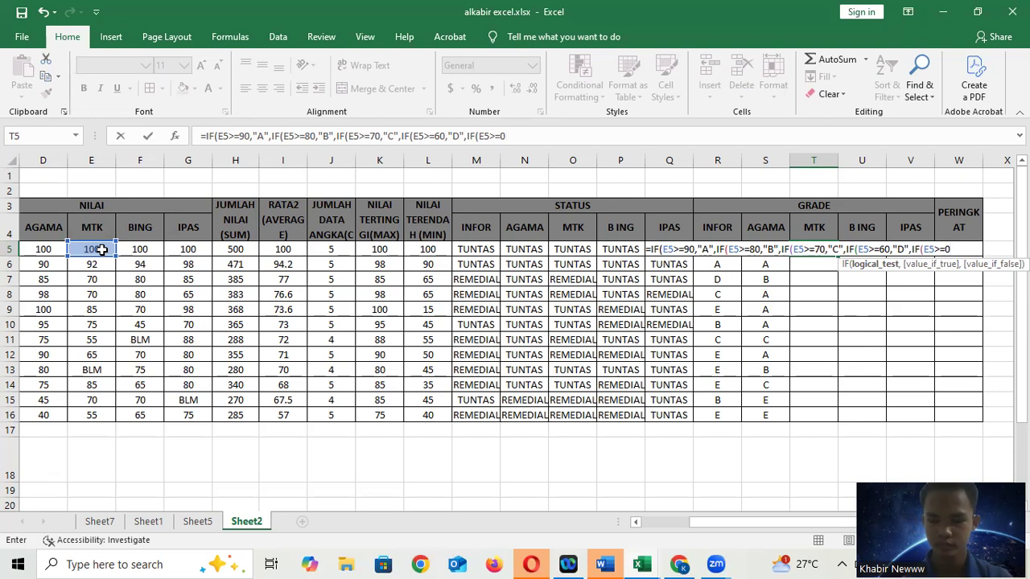
type("E\"")
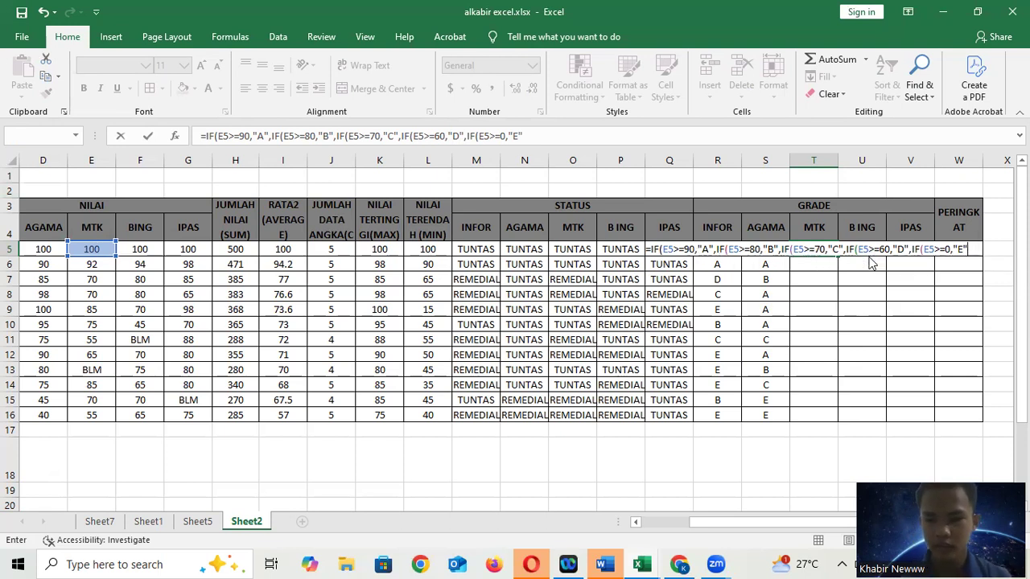
key("Return")
left_click(815, 247)
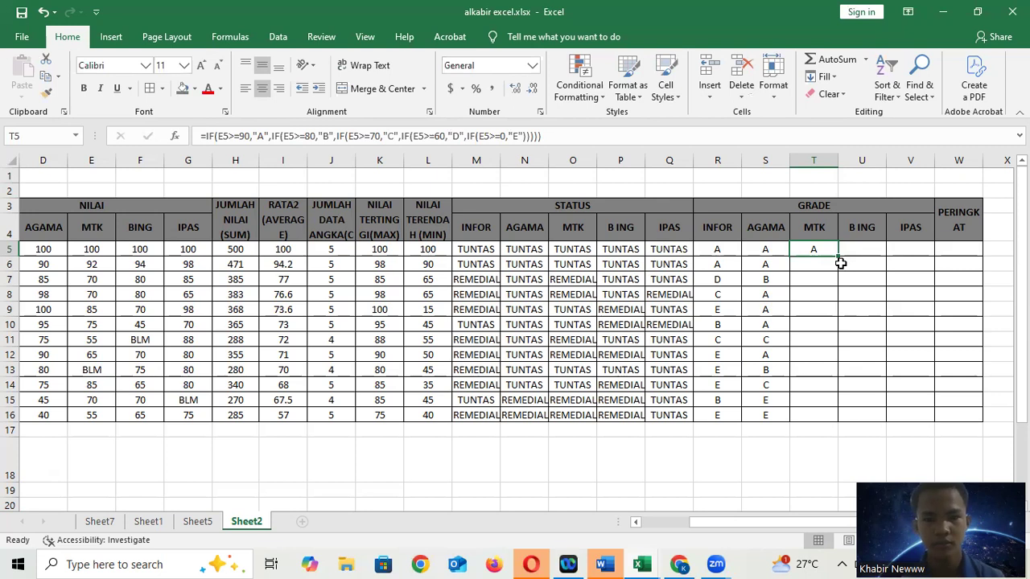
left_click_drag(836, 256, 837, 419)
Step: Start the B ING grade formula in U5 with an IF that returns "A" when F5>=90
left_click(868, 251)
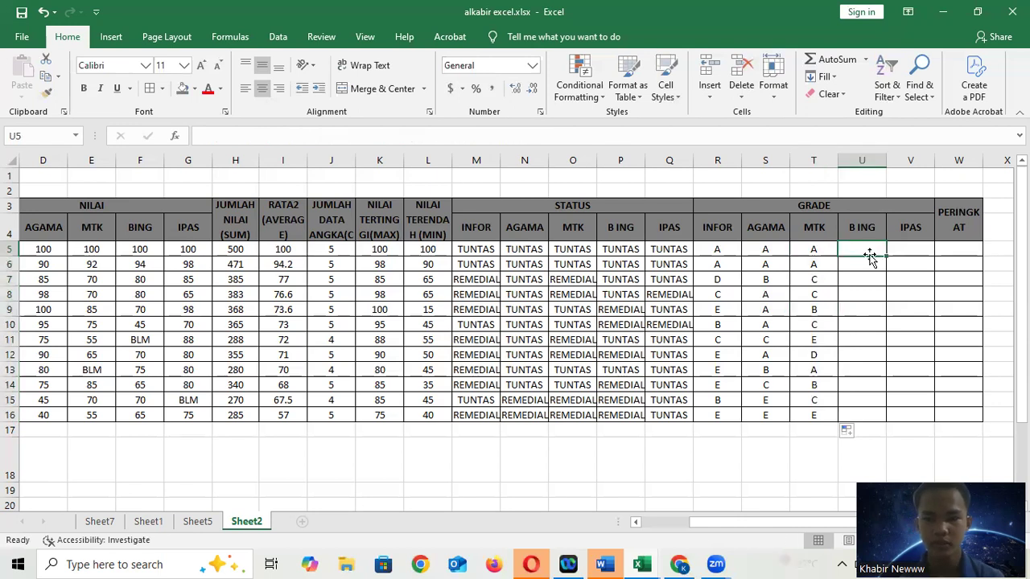
type("=")
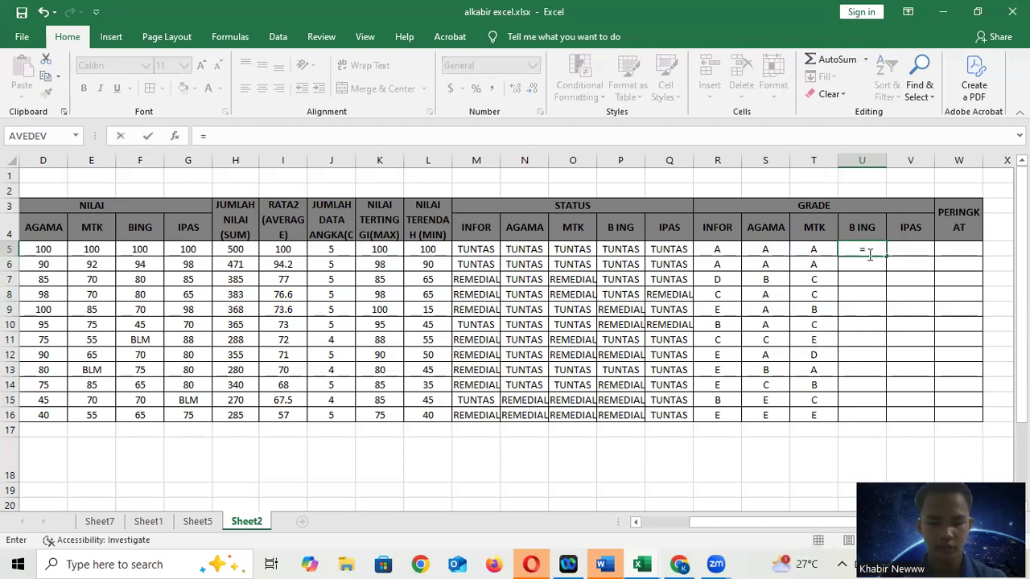
type("IF(")
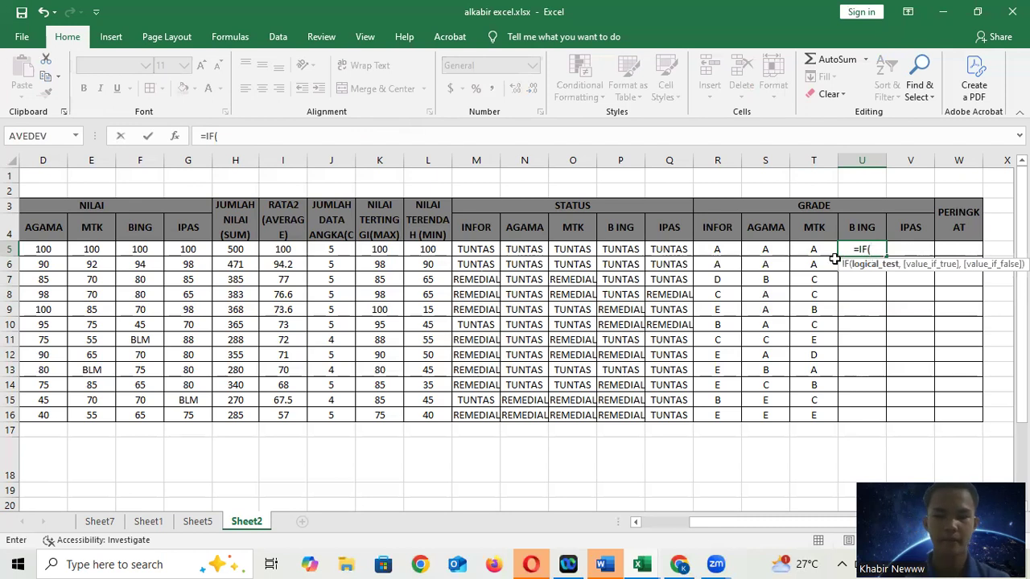
left_click(140, 250)
type(">=90,\"A\"")
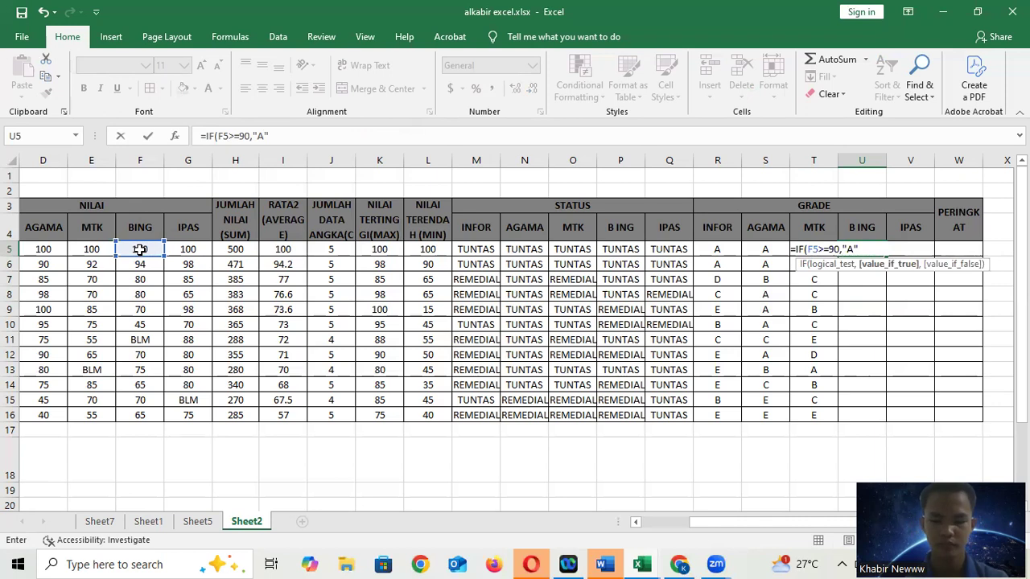
type(",")
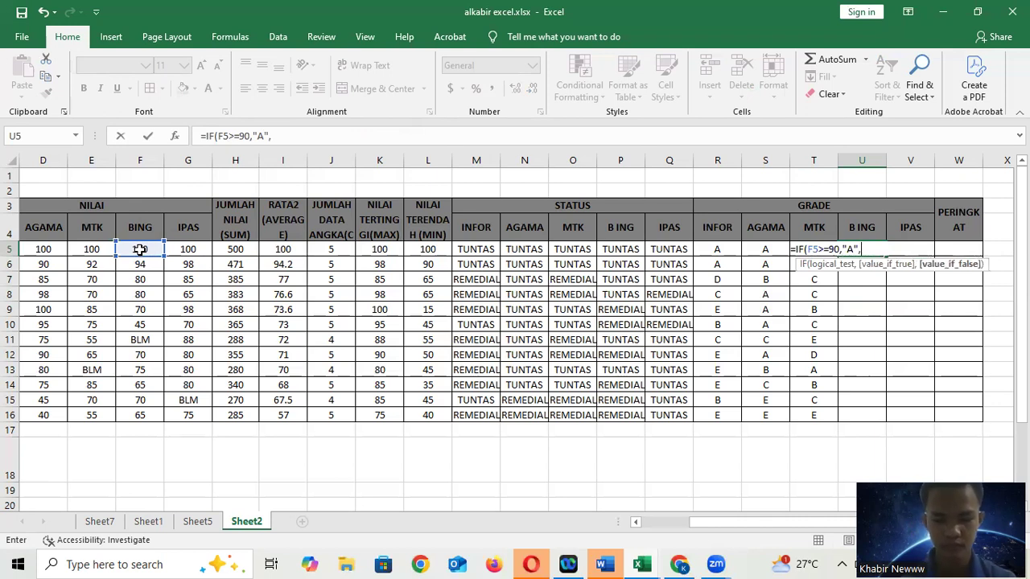
Step: Nest a second IF in the U5 formula that returns "B" when F5>=80
type("IF")
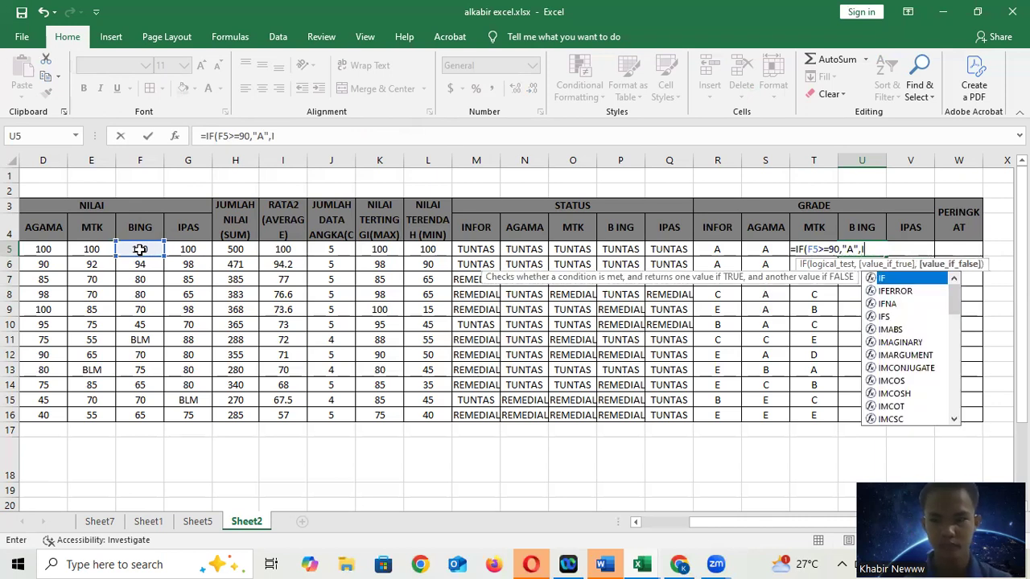
type("(")
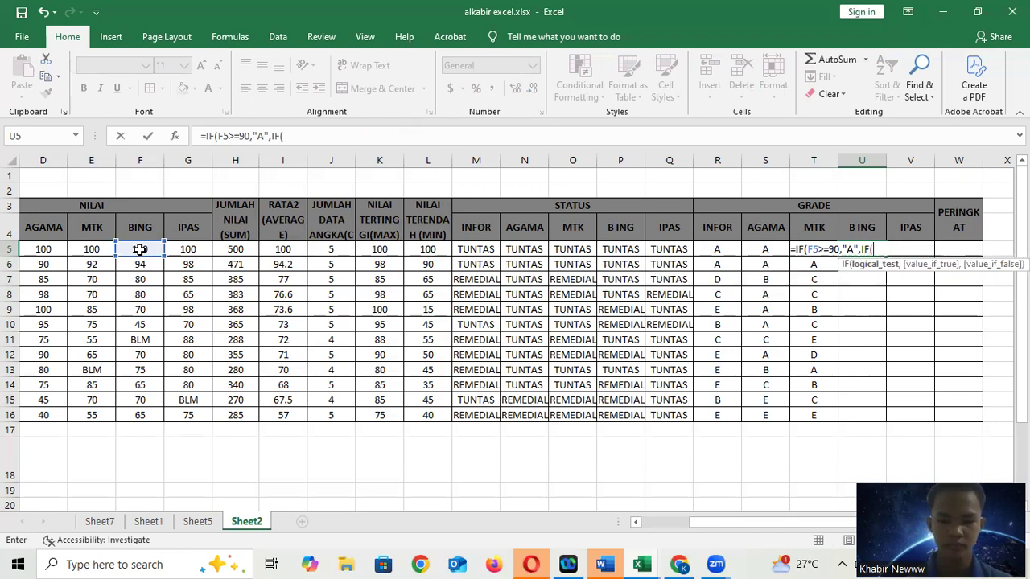
left_click(139, 250)
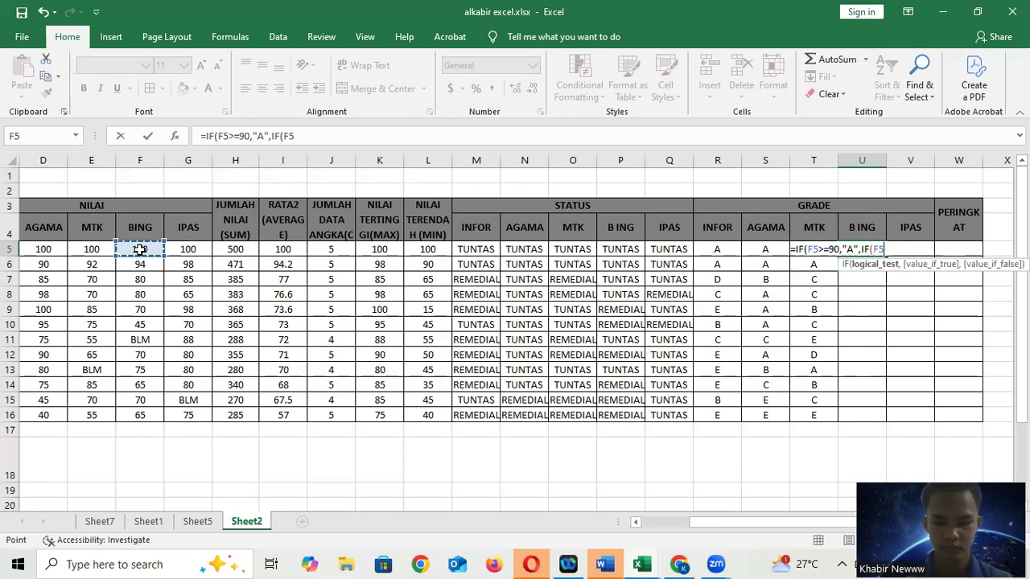
type(">=80")
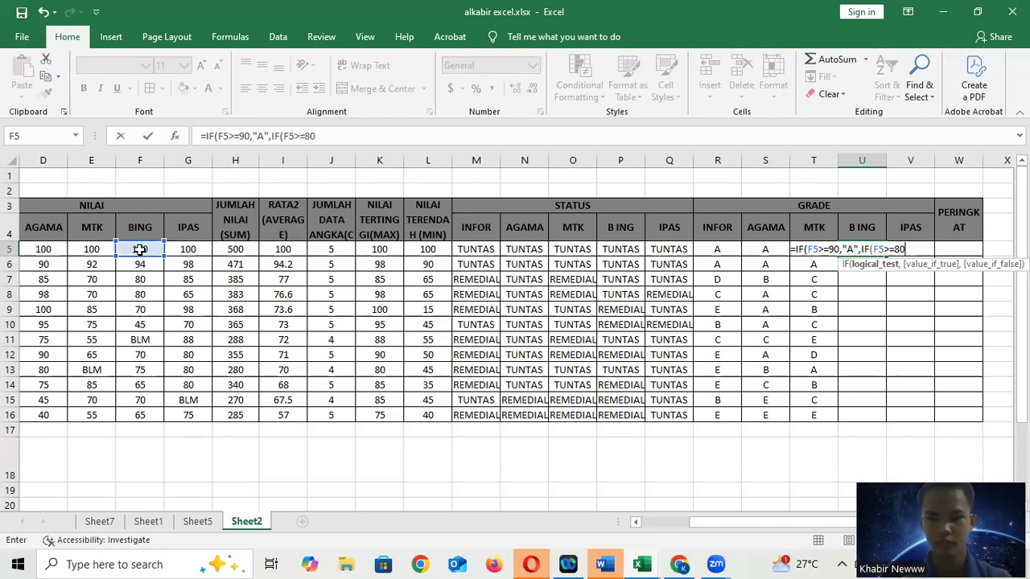
type(",\"B")
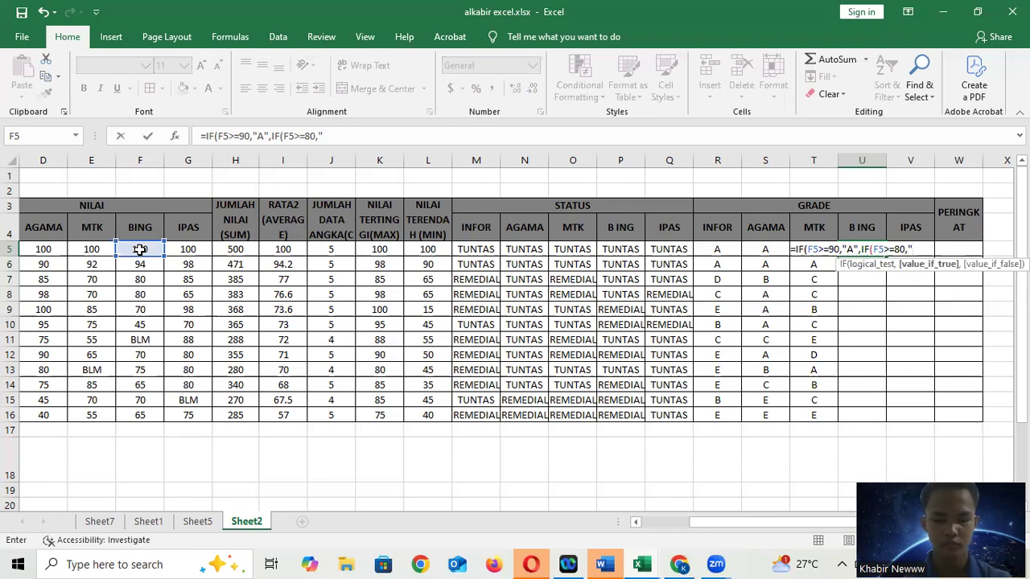
Step: Nest a third IF in the U5 formula that returns "C" when F5>=70
type("\",IF(")
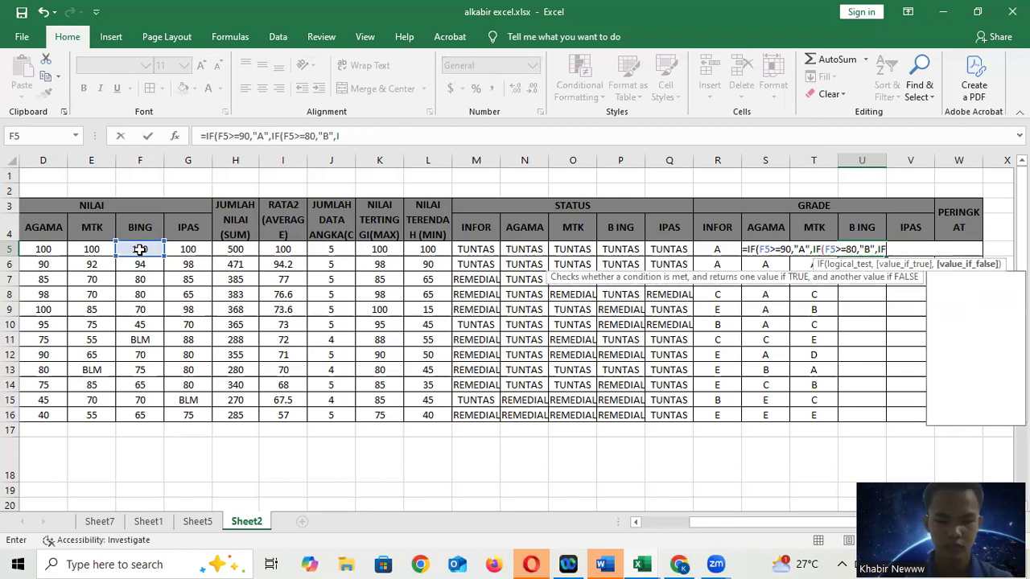
left_click(140, 250)
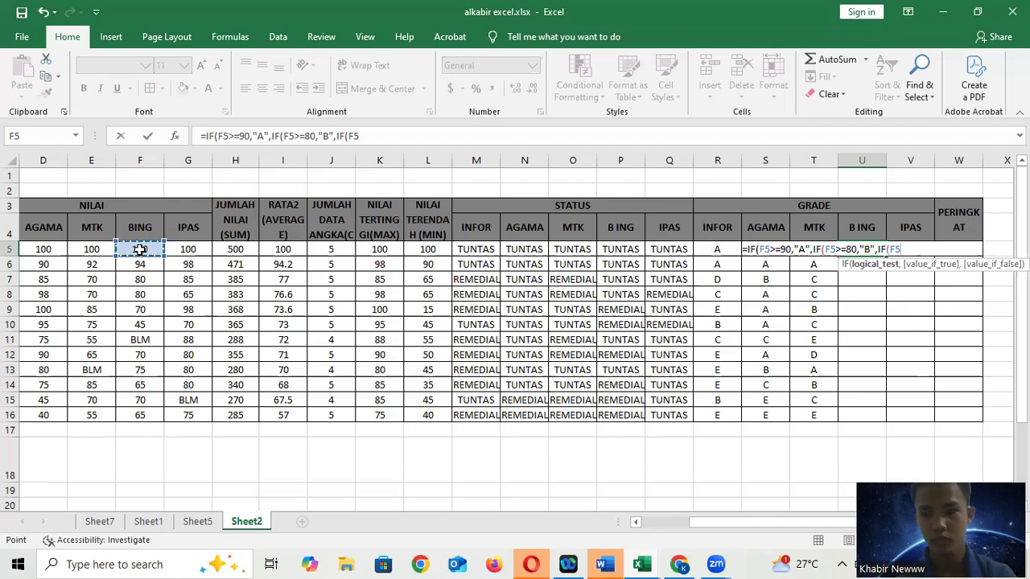
type(">=")
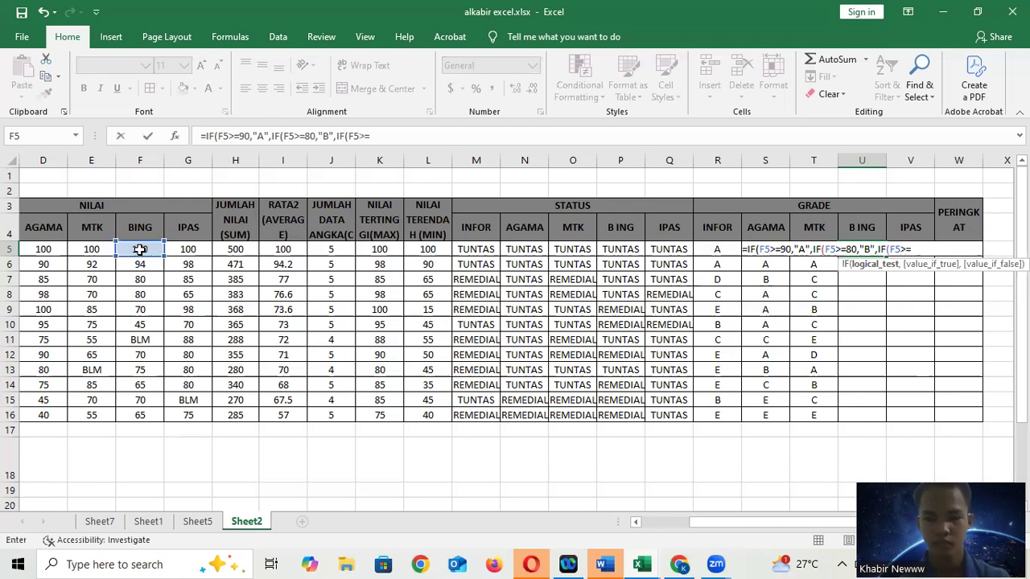
type("70")
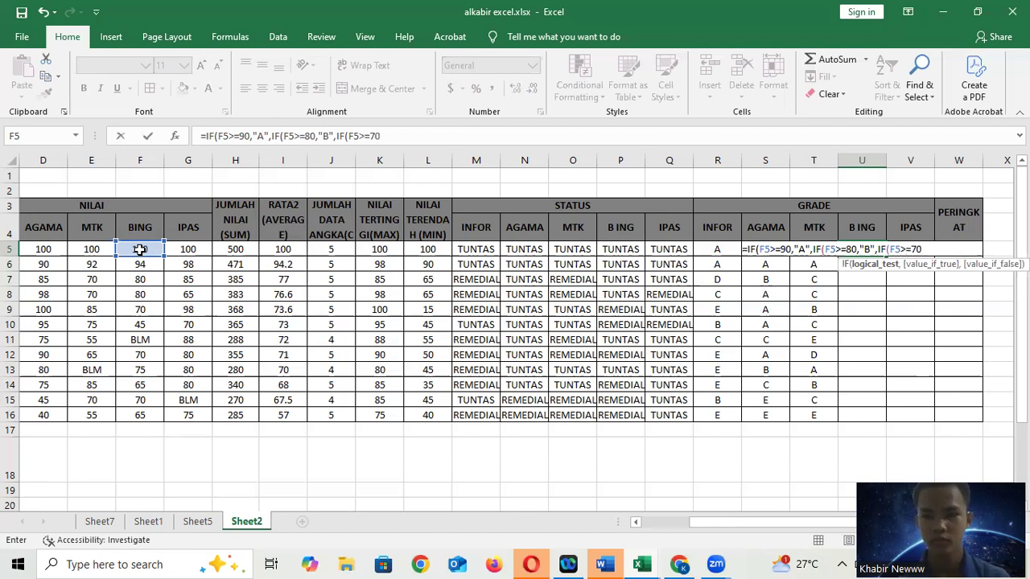
type(",")
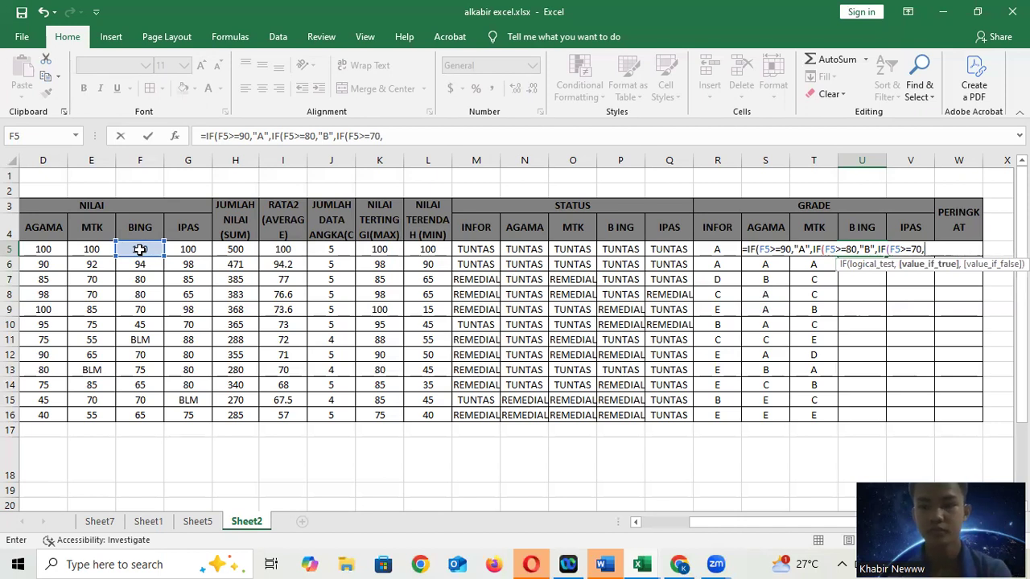
type("\"")
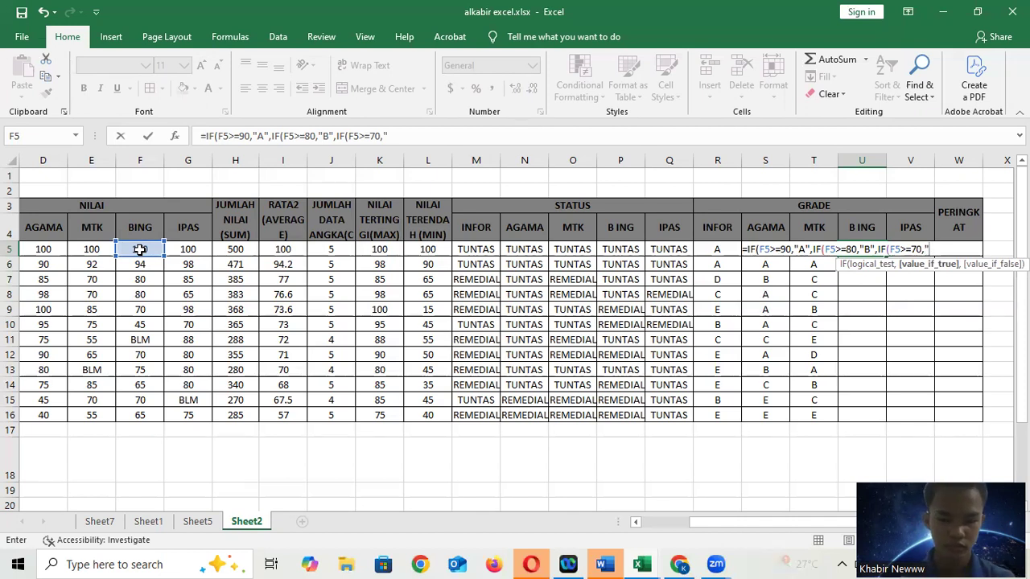
type("C\",")
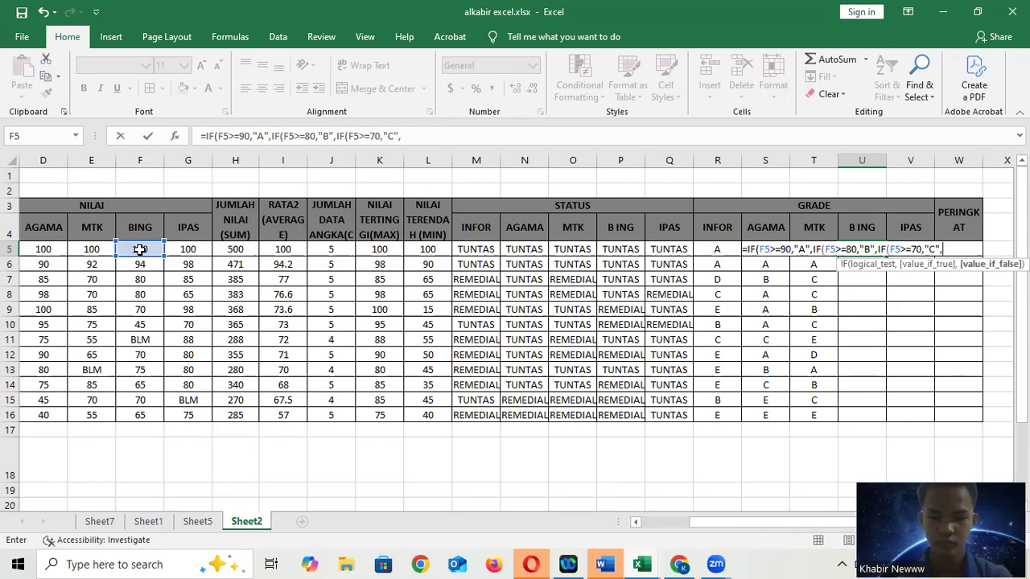
Step: Nest a fourth IF in the U5 formula that returns "D" when F5>=60
type("IF")
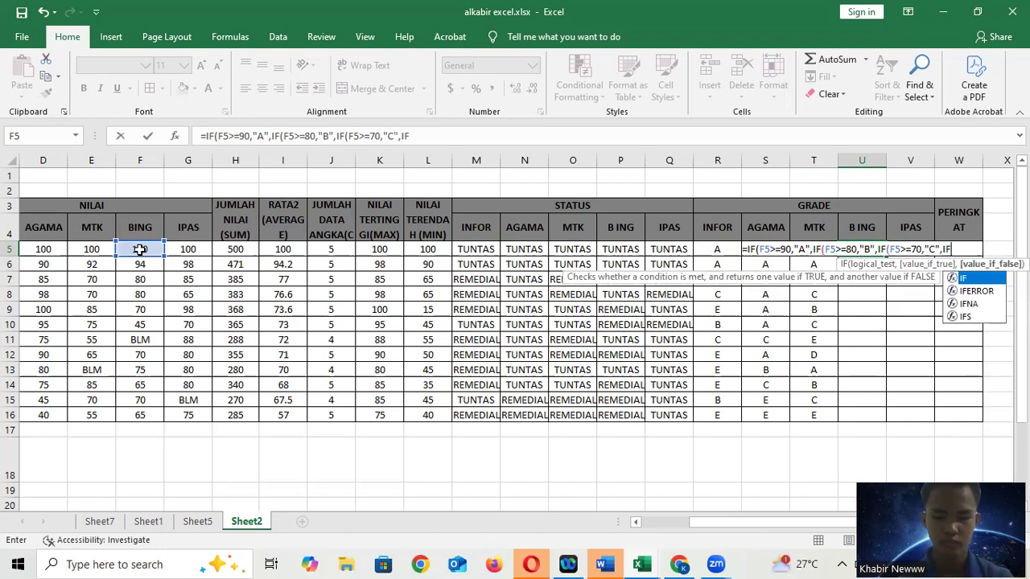
type("(")
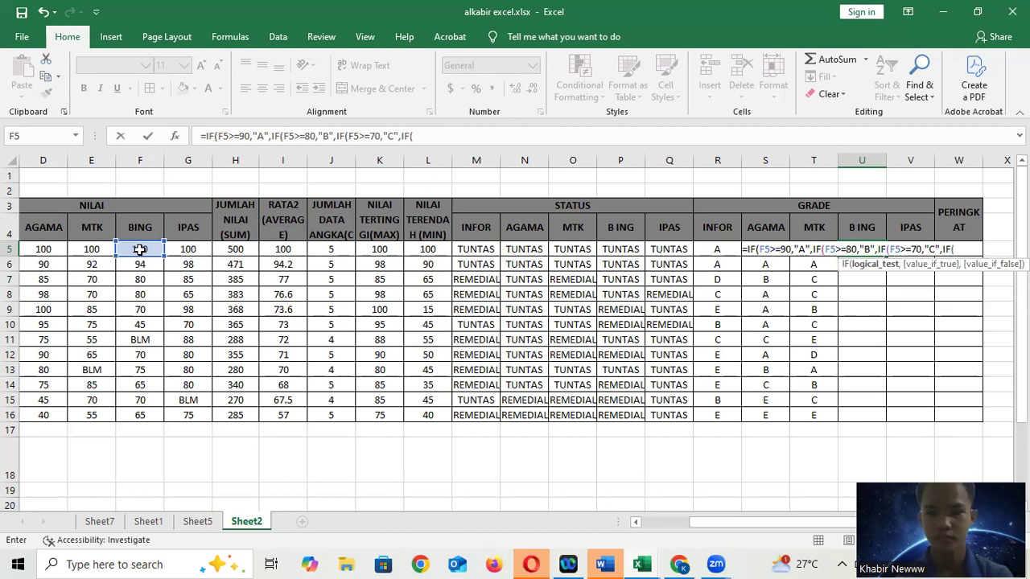
left_click(139, 250)
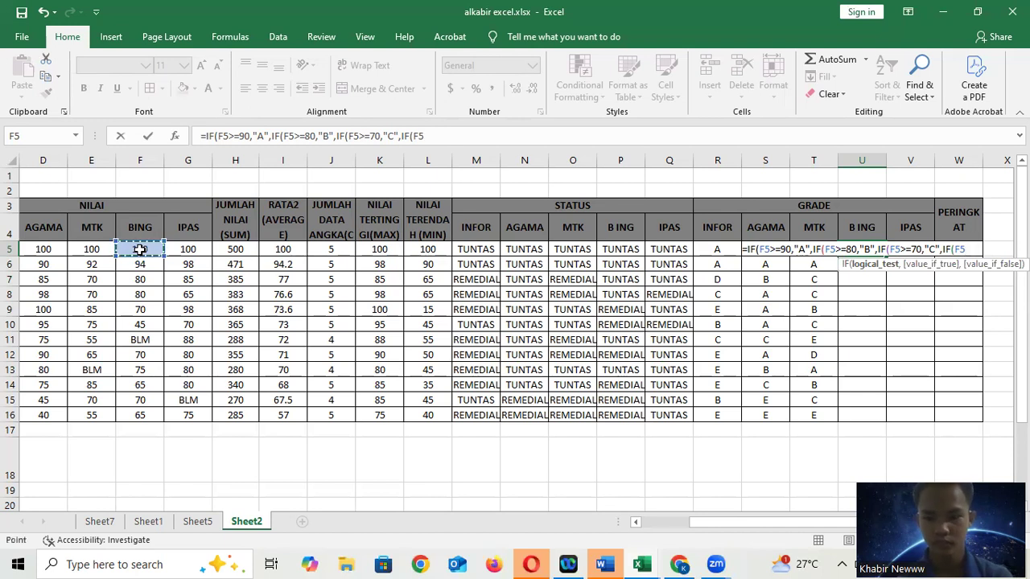
type(">=")
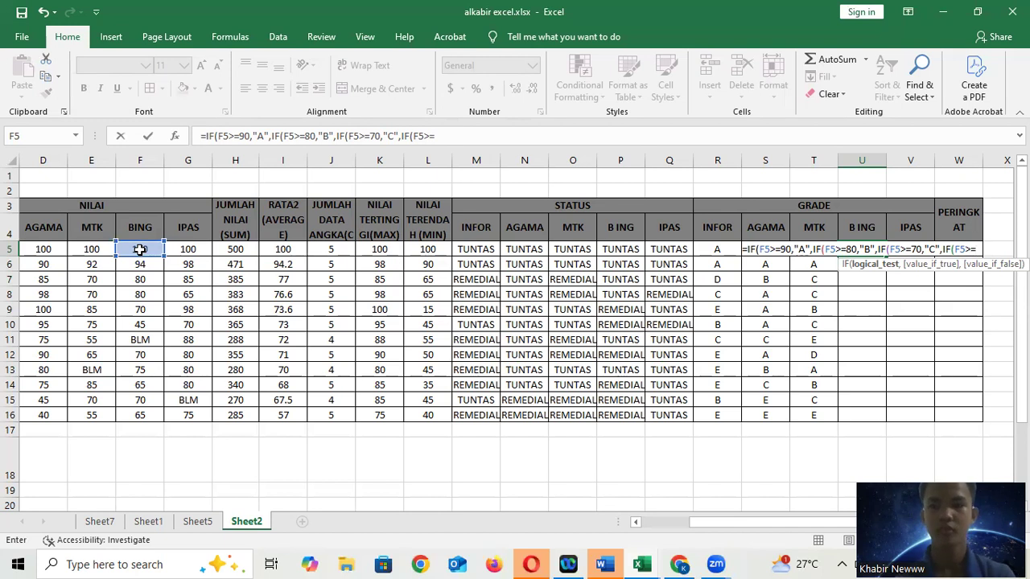
type("60,\"")
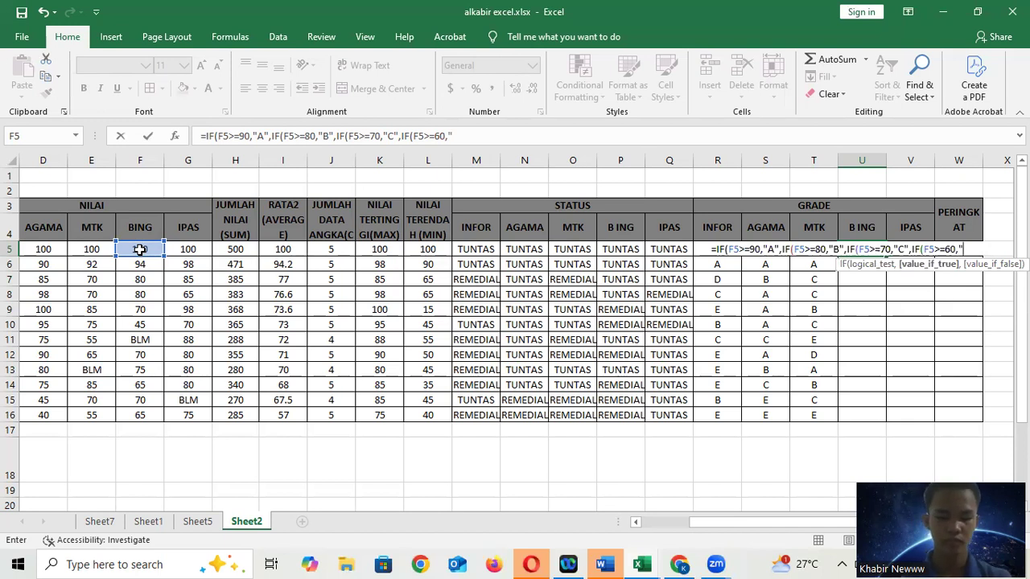
type("D\"")
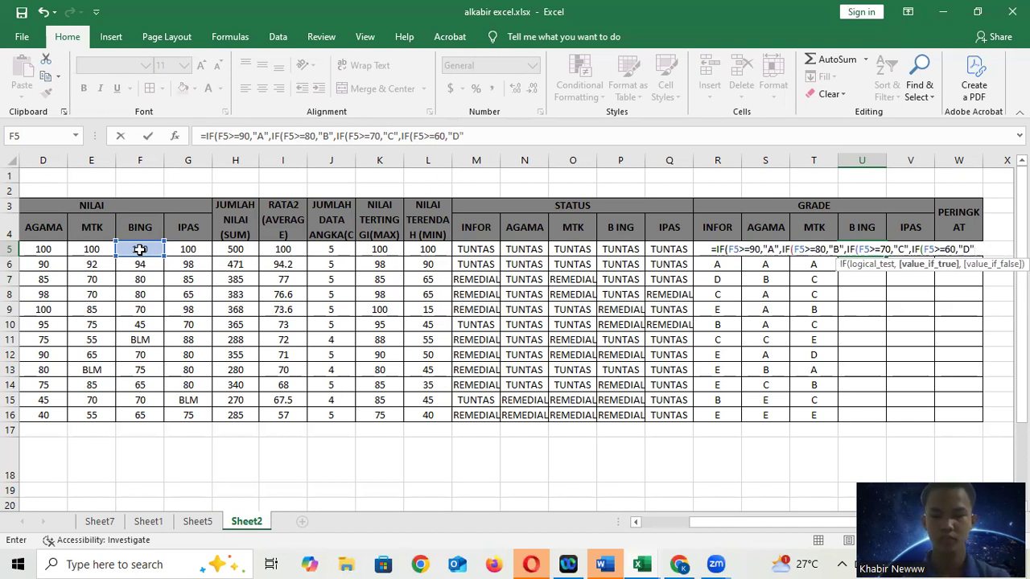
Step: Nest a fifth IF in the U5 formula that returns "E" when F5>=0
type(",IF")
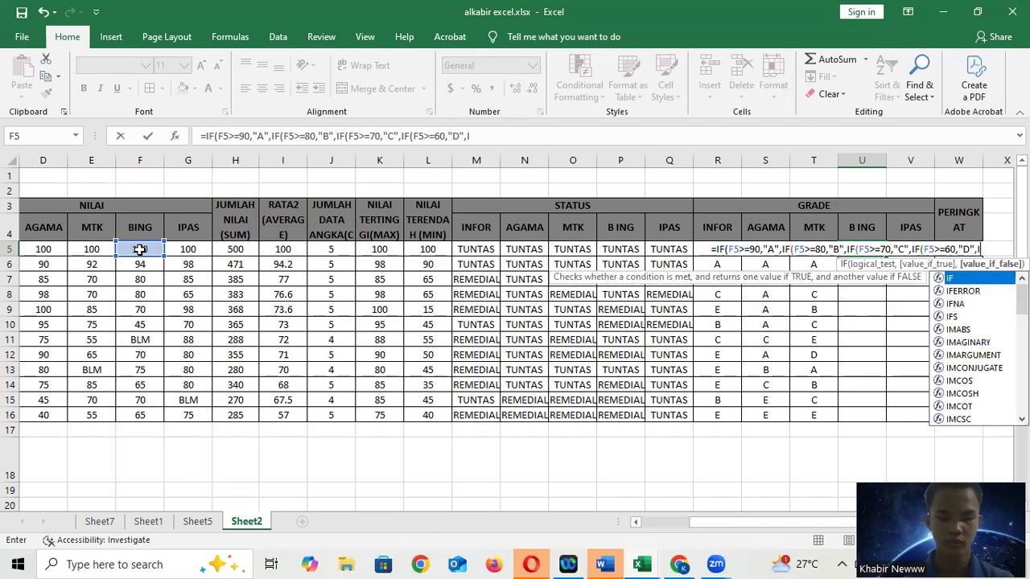
type("(")
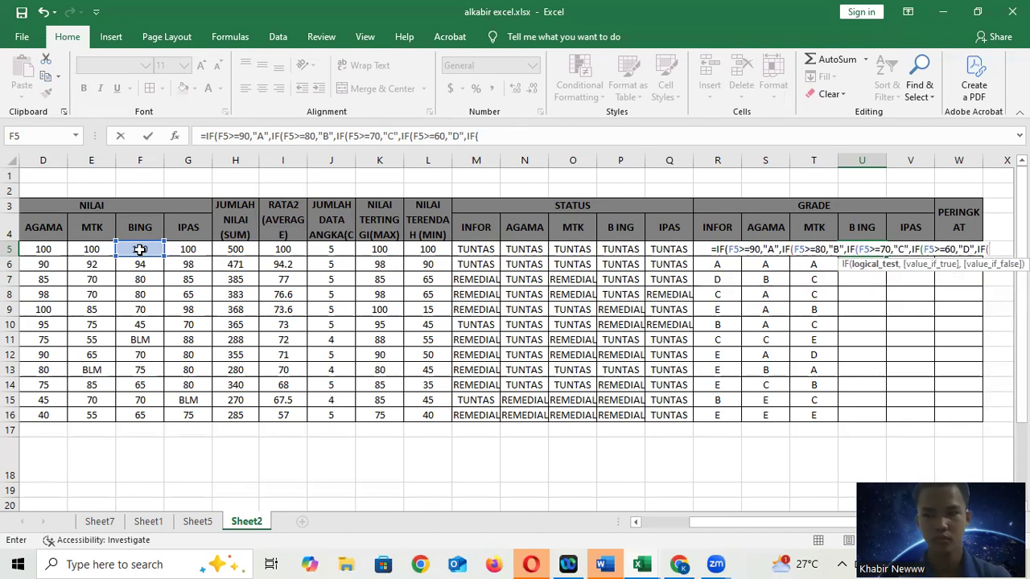
left_click(140, 249)
type(",")
key("BackSpace")
type(">=")
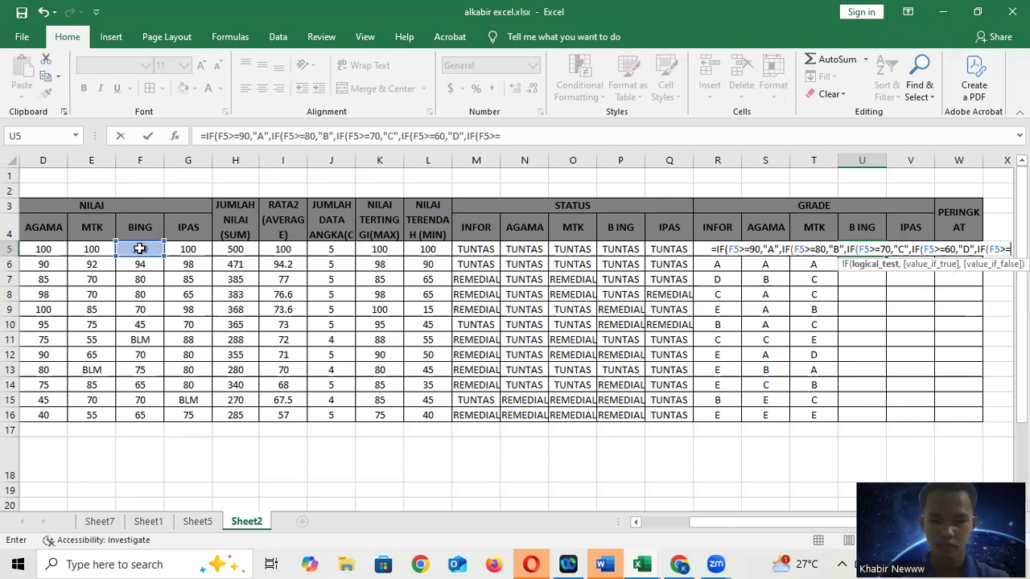
type("0")
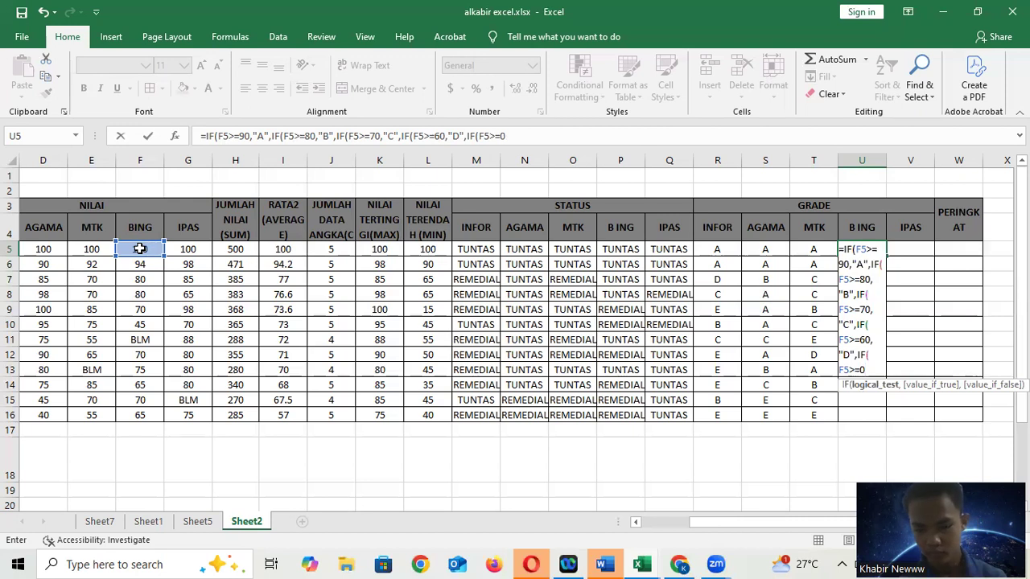
type(",,\"")
key("Left")
key("BackSpace")
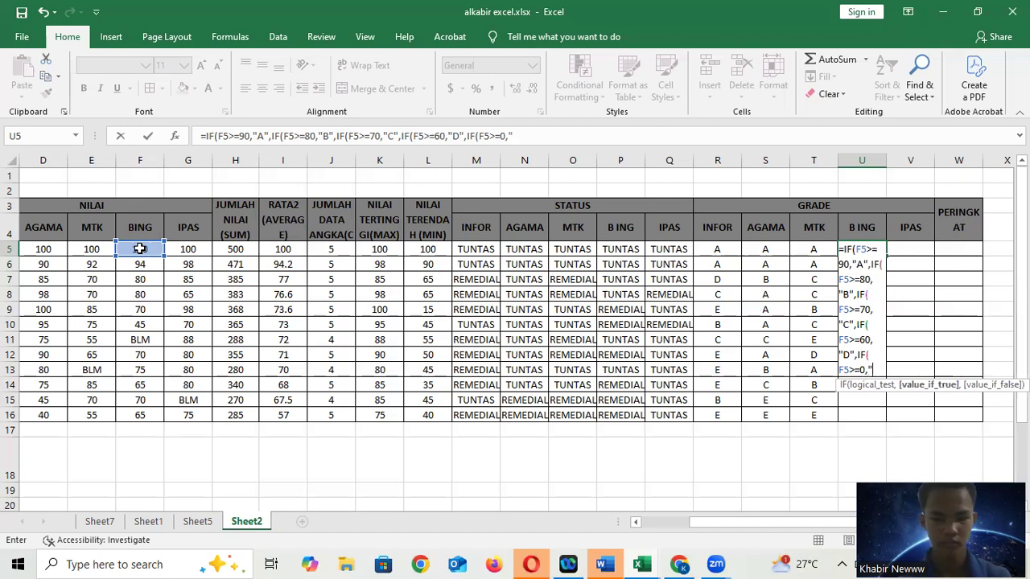
type("E\"")
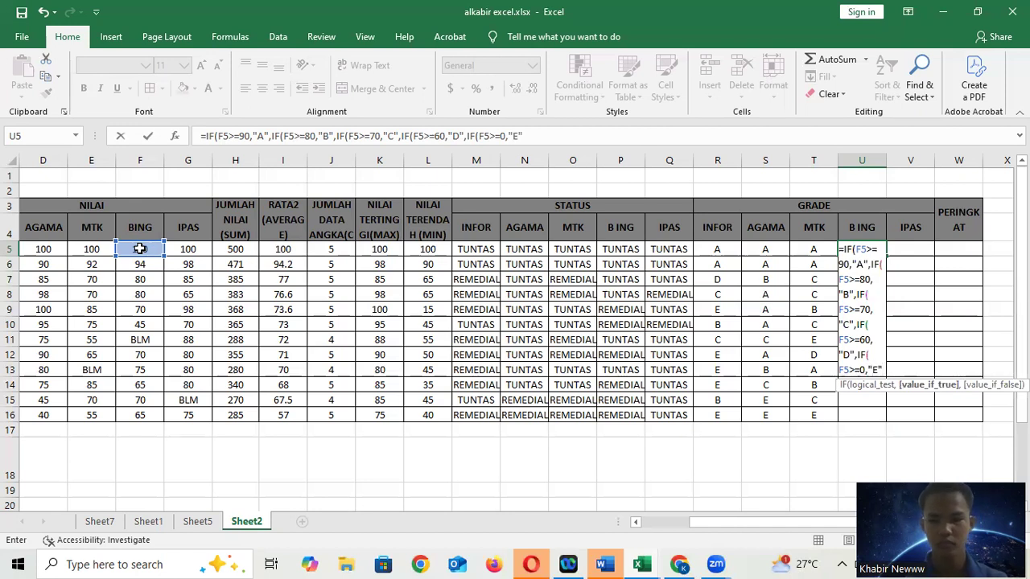
Step: Commit the U5 formula with the suggested closing-parentheses correction and fill it down the B ING grade column to U16
key("Return")
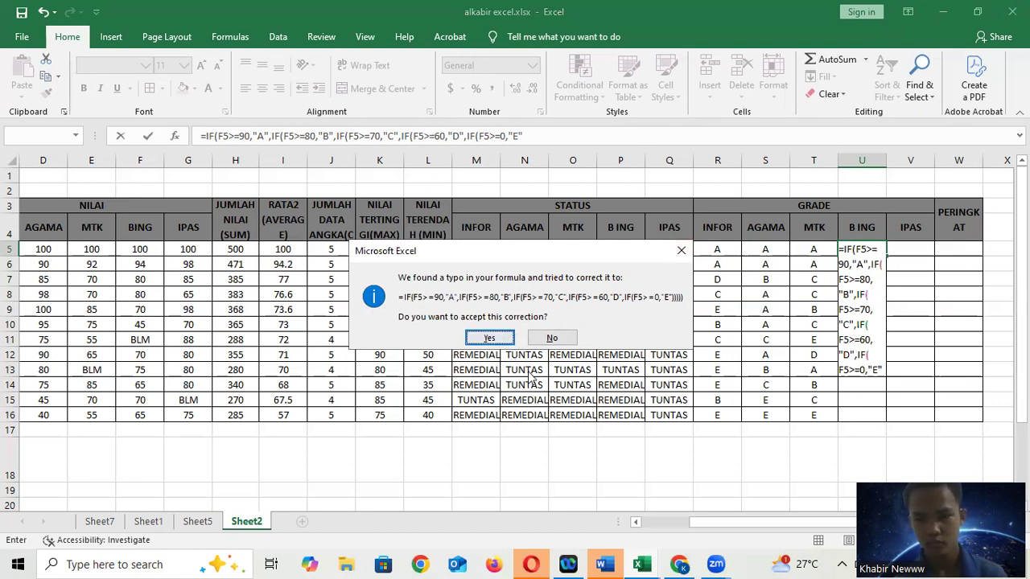
left_click(489, 338)
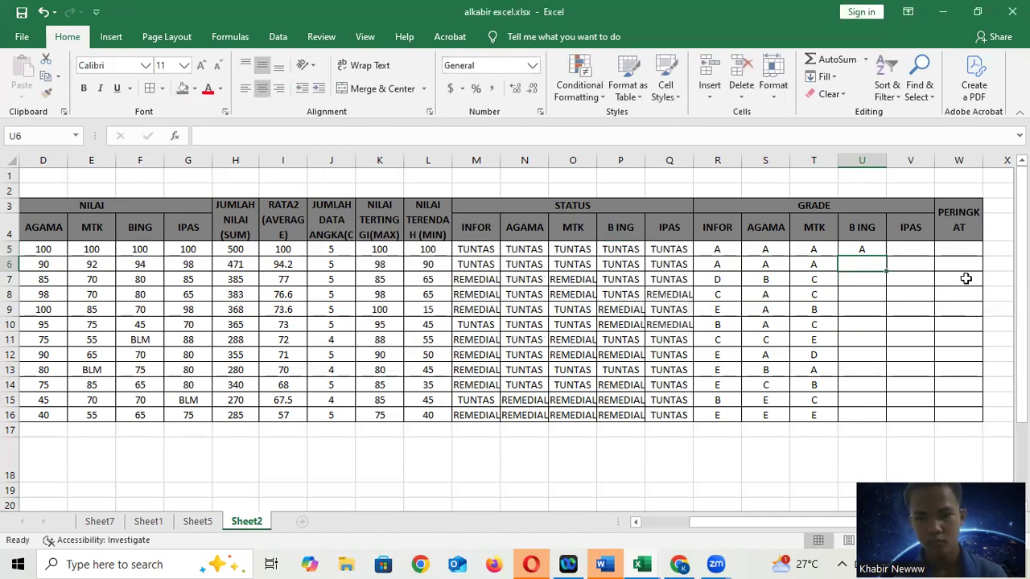
left_click(874, 250)
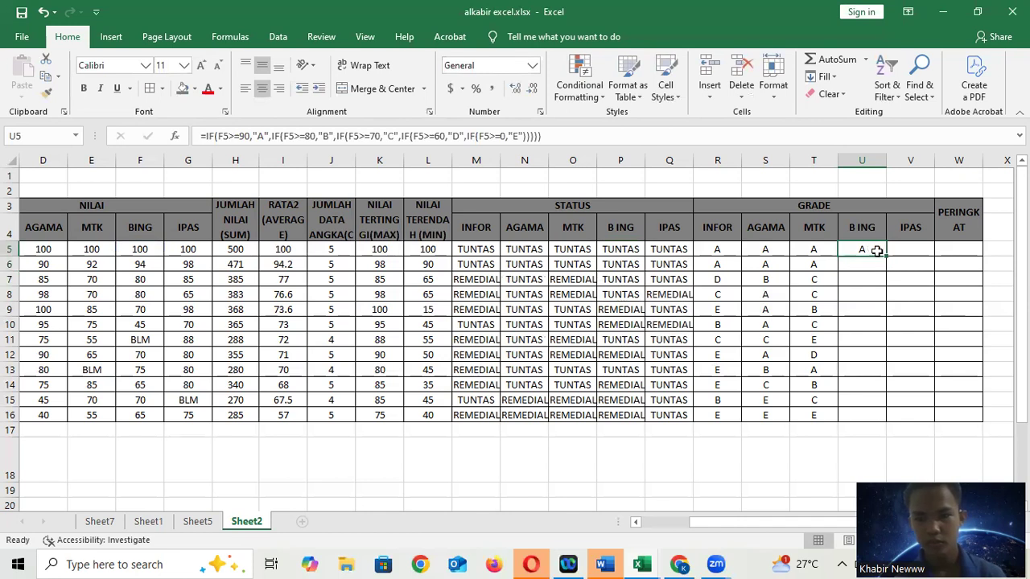
left_click_drag(885, 257, 886, 420)
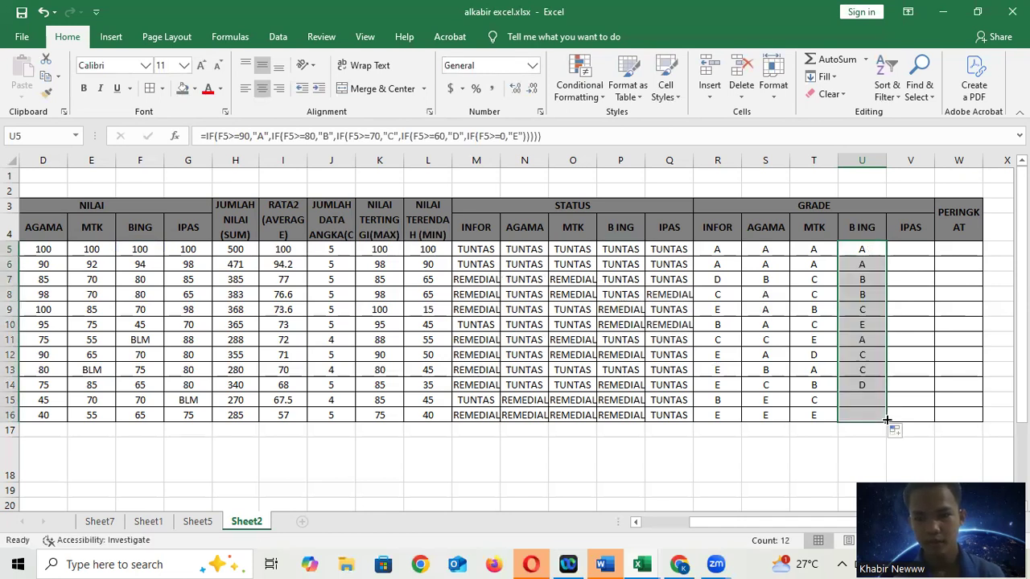
Step: Start an IF formula in V5 of the IPAS grade column that returns "A" when G5>=90
left_click(922, 251)
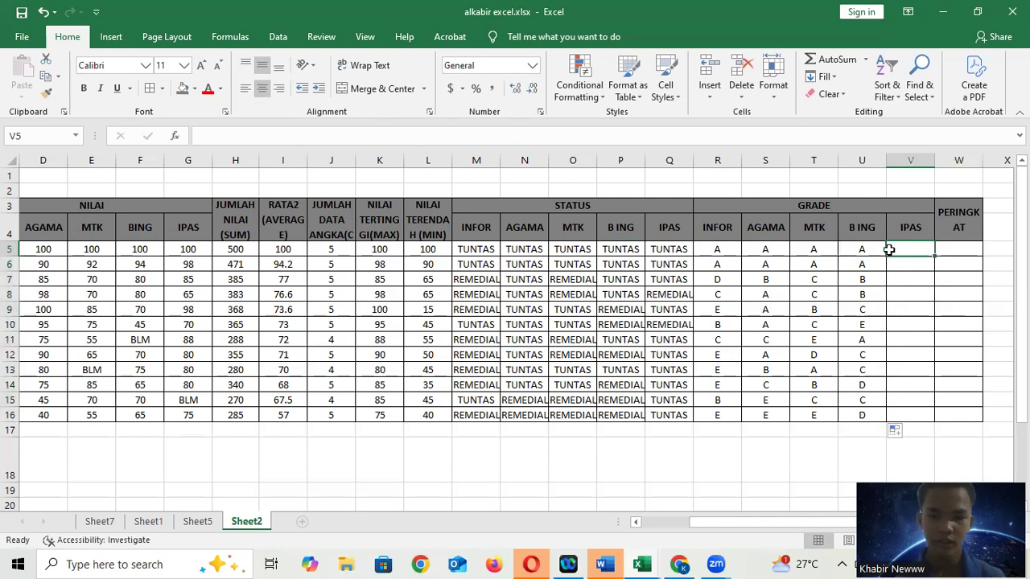
type("=IF(")
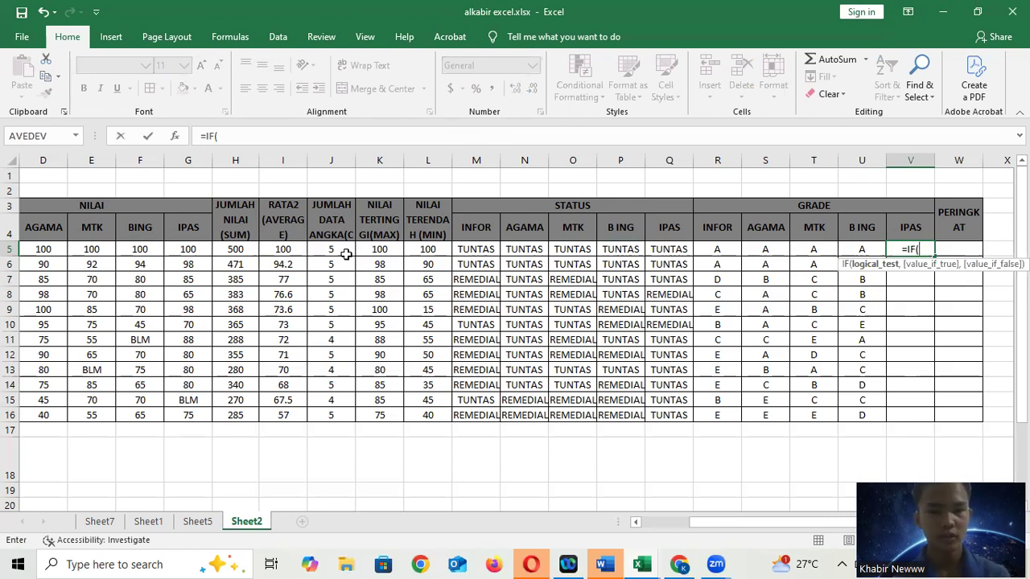
left_click(189, 248)
type(">=")
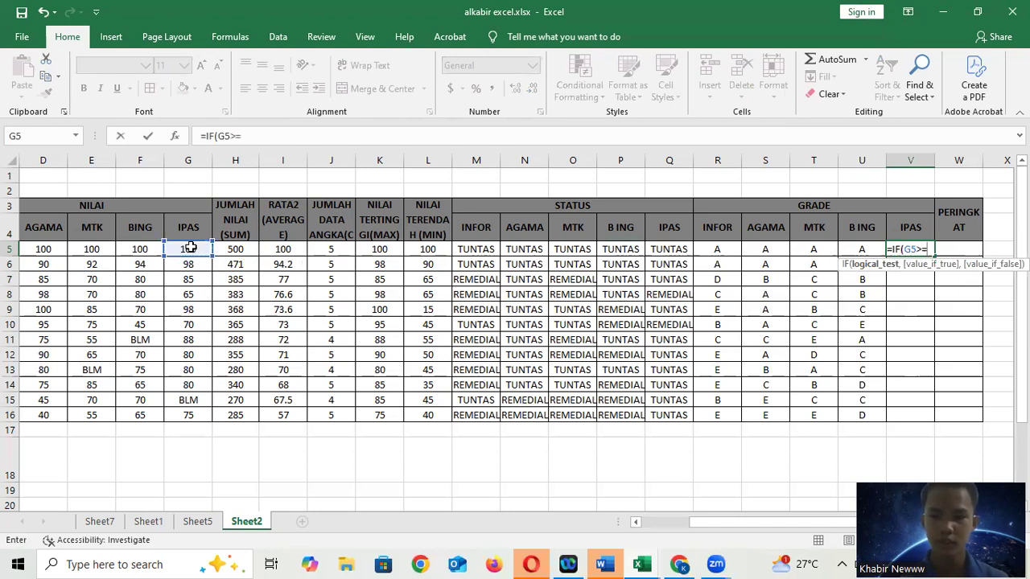
type("90")
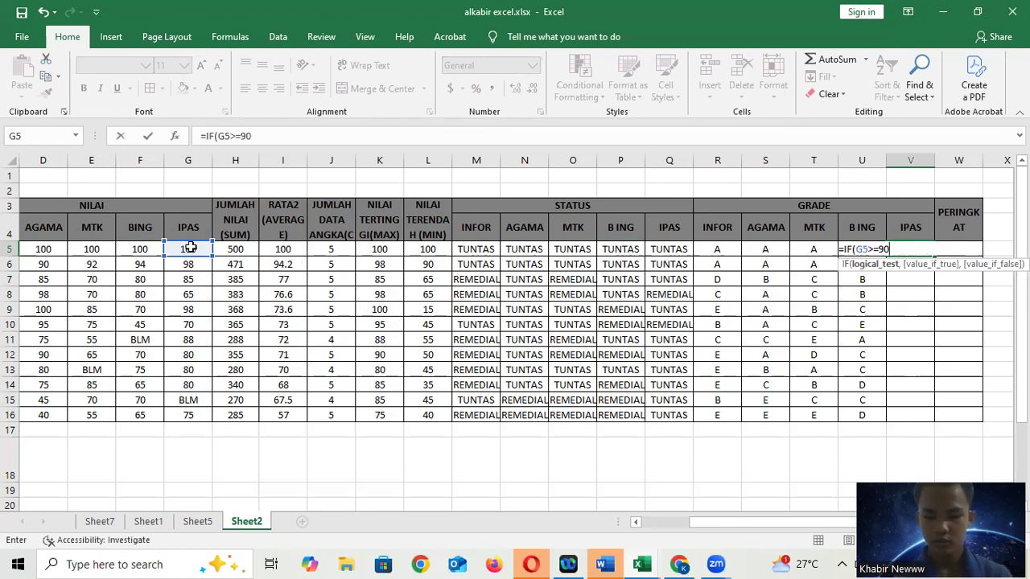
type(",\"A\"")
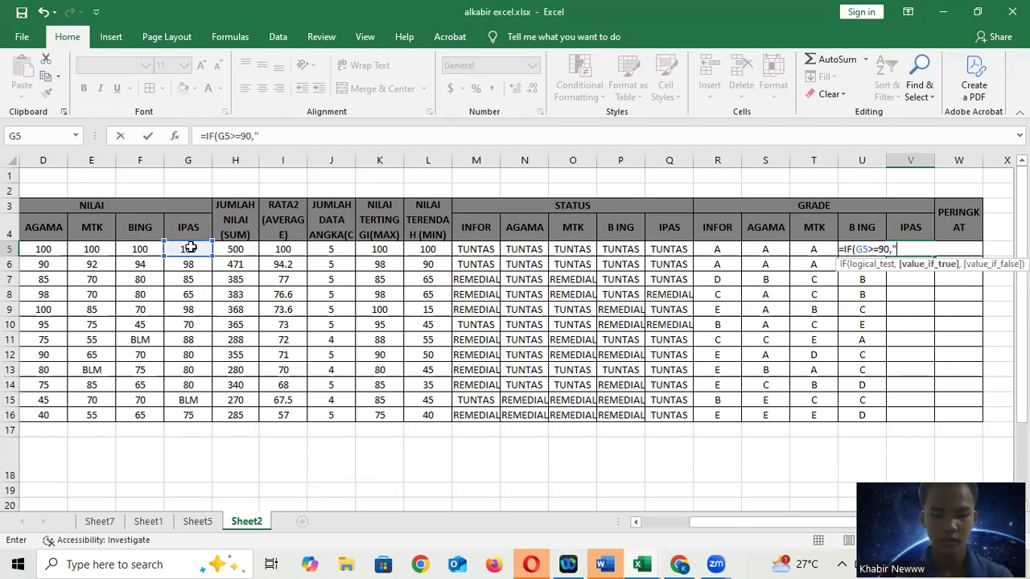
Step: Nest a second IF in the V5 formula that returns "B" when G5>=80
type(",IF")
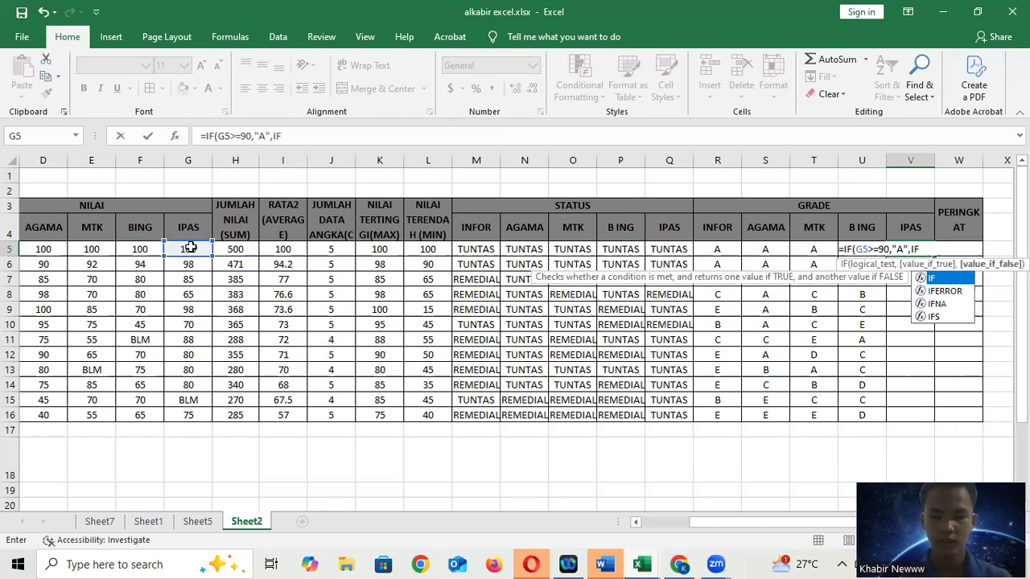
type("(")
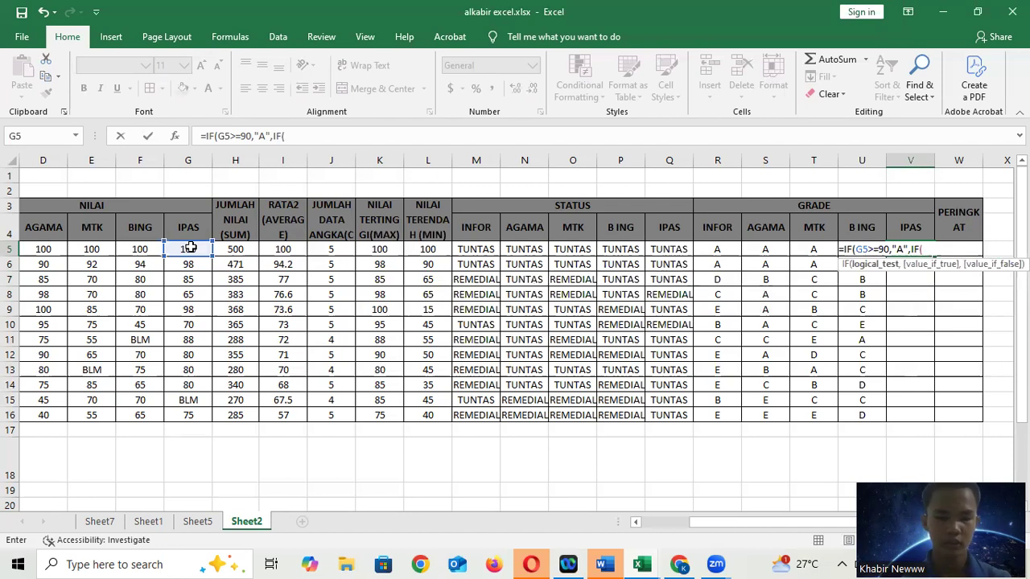
left_click(189, 248)
type(">=")
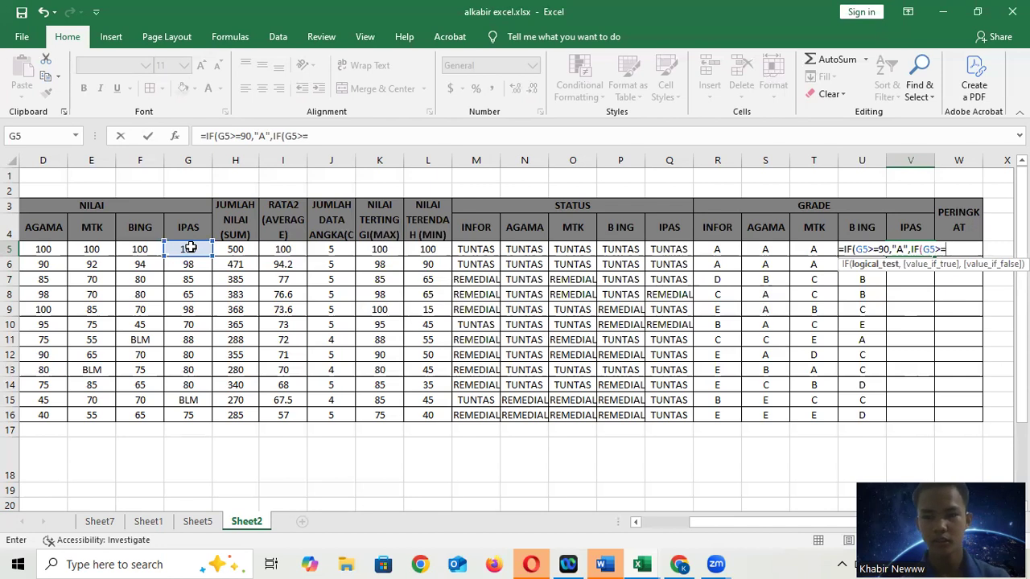
type("80")
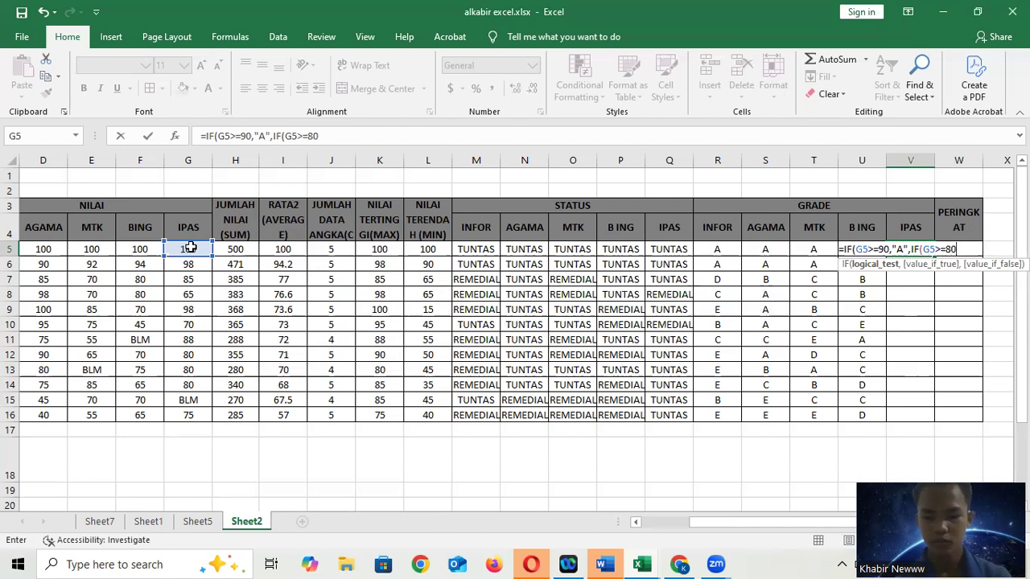
type(",B")
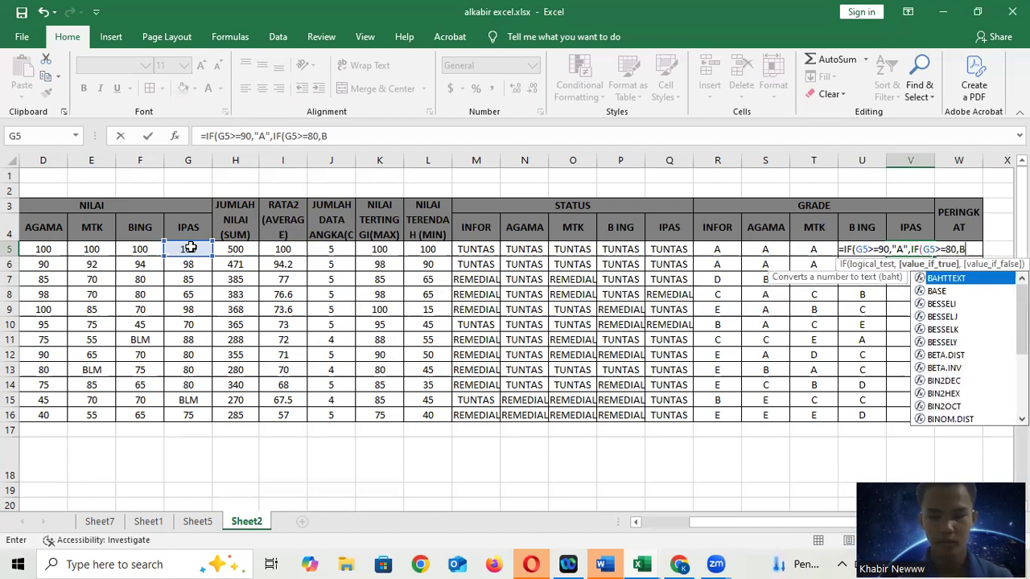
key("BackSpace")
type("\"B")
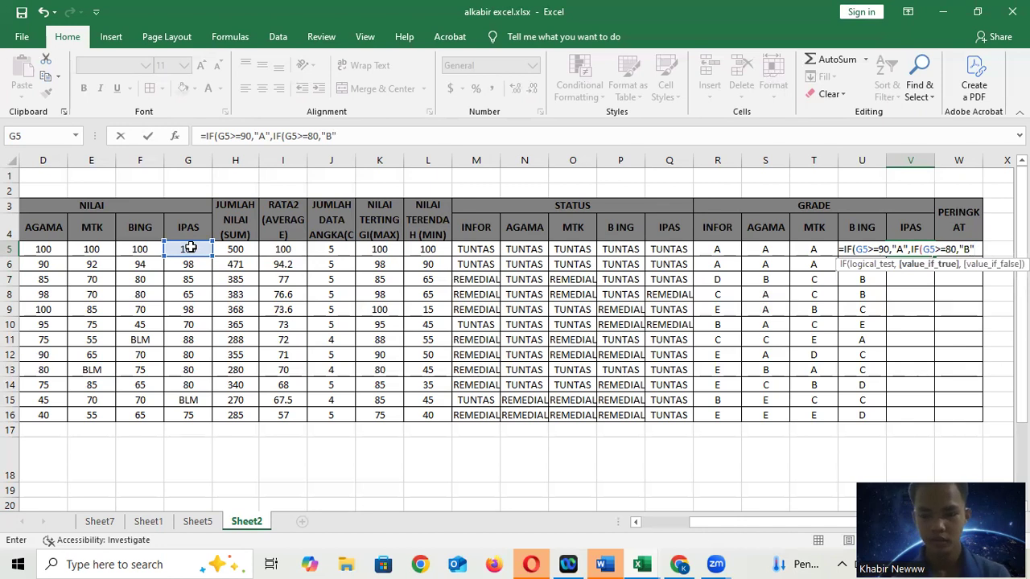
Step: Nest a third IF in the V5 formula that returns "C" when G5>=70
type("\",IF")
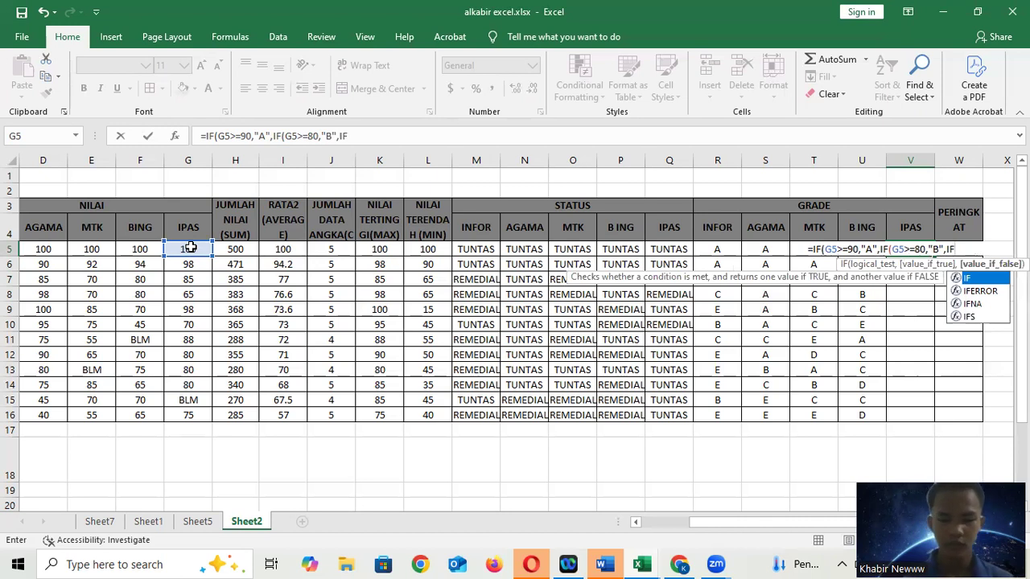
type("(")
left_click(189, 249)
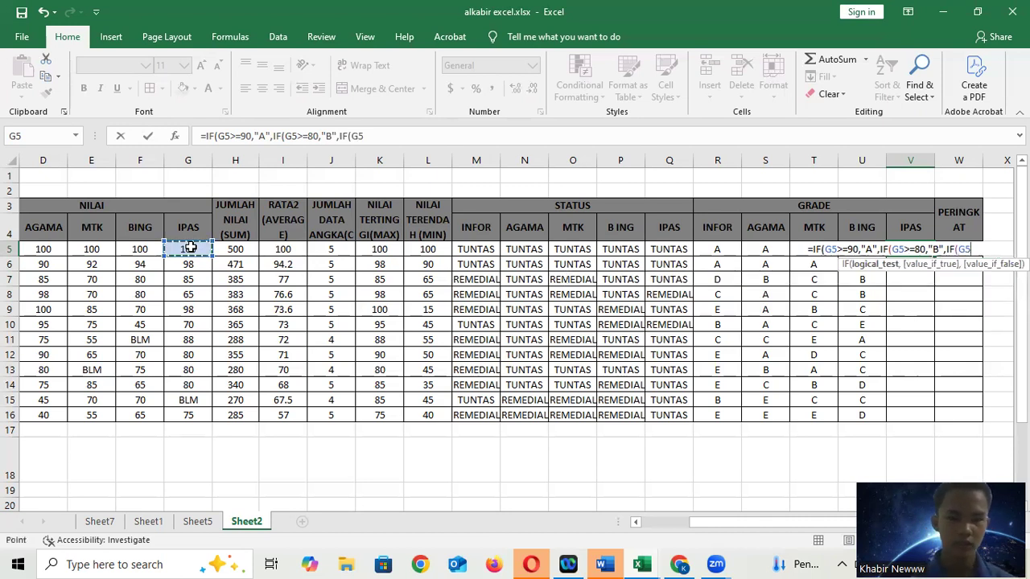
type(">=")
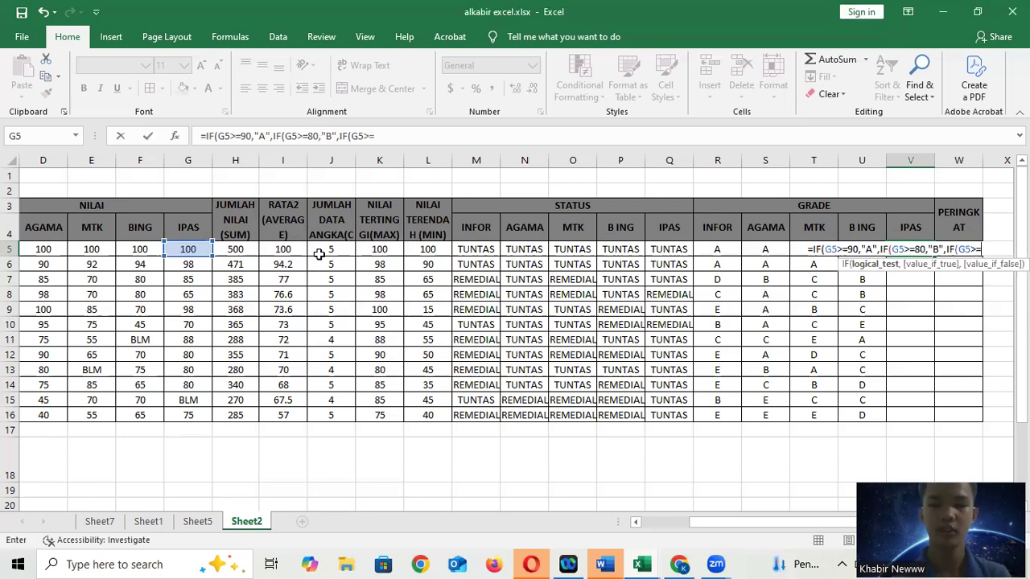
type("70")
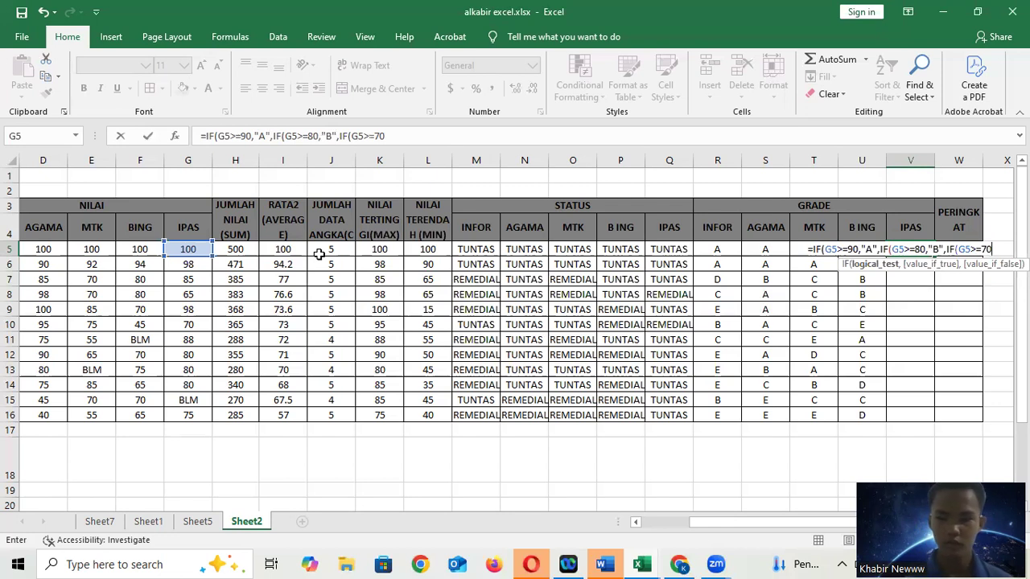
type(",\"")
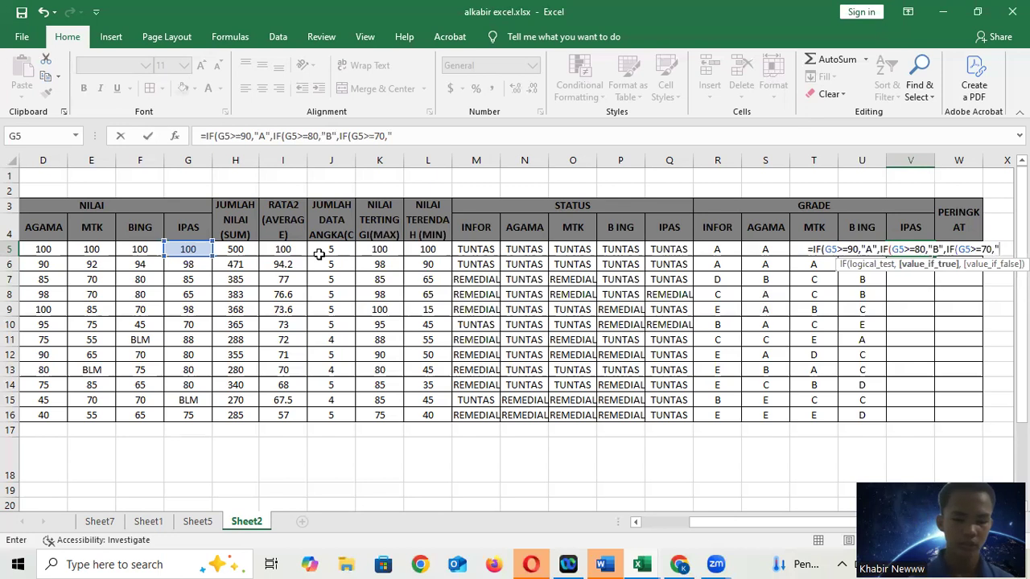
type("C\"")
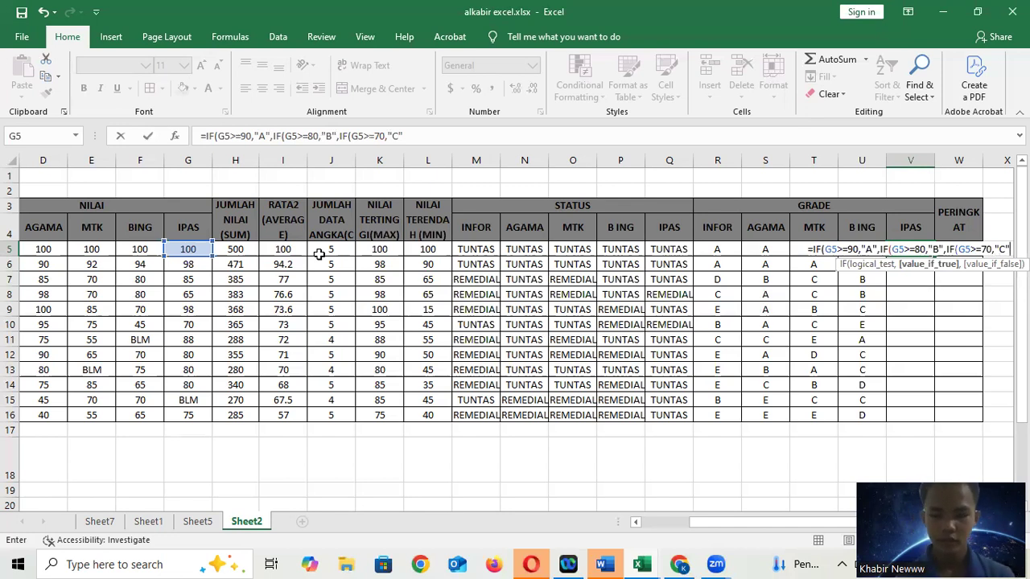
Step: Nest a fourth IF in the V5 formula that returns "D" when G5>=60
type(",")
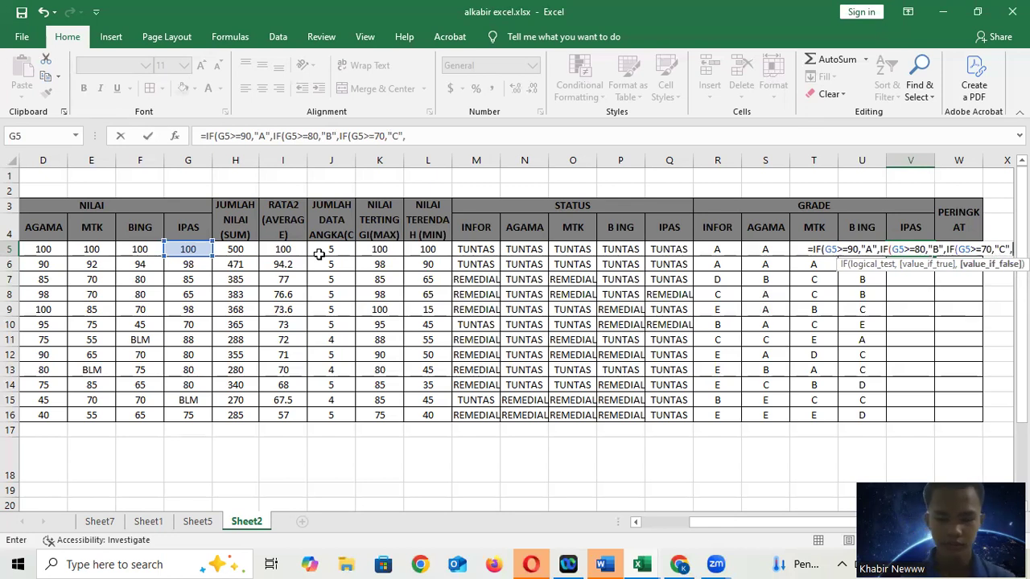
type("IF(")
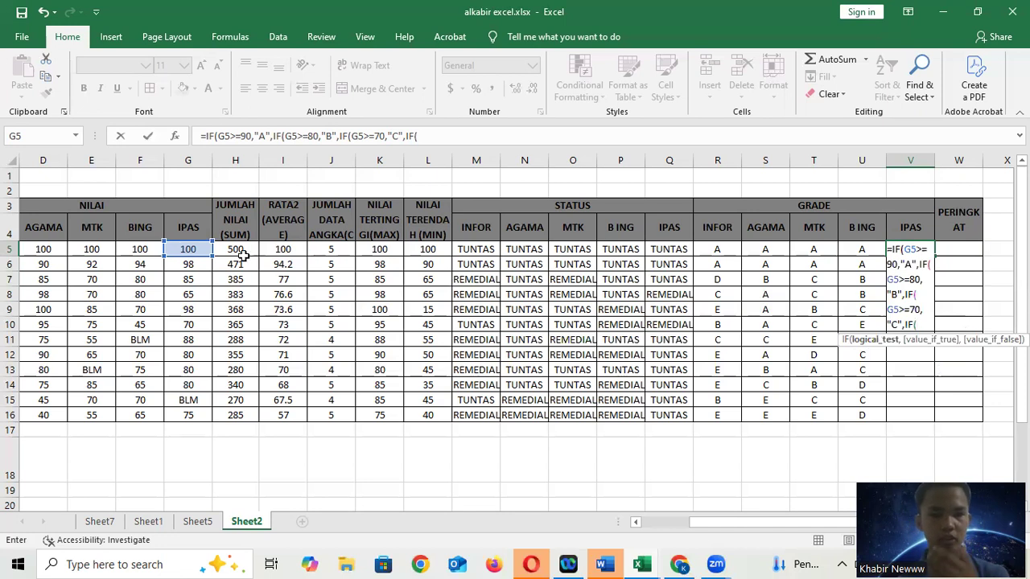
left_click(190, 250)
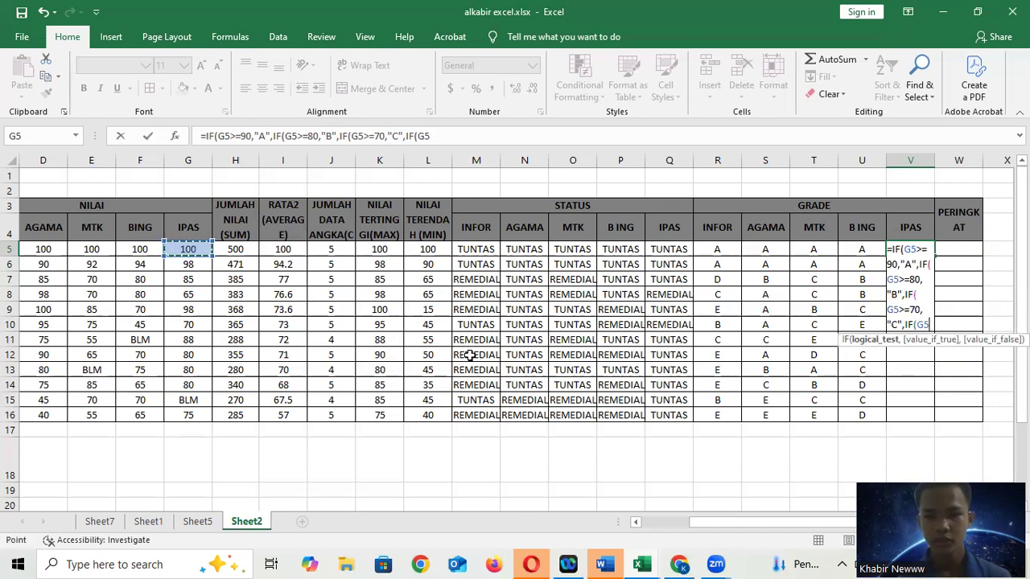
type(">=")
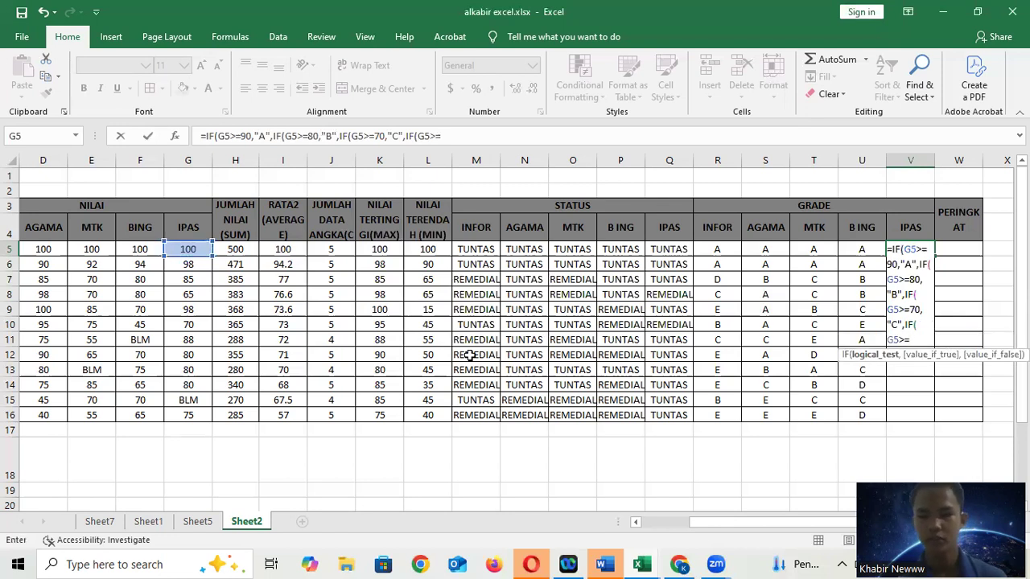
type("6")
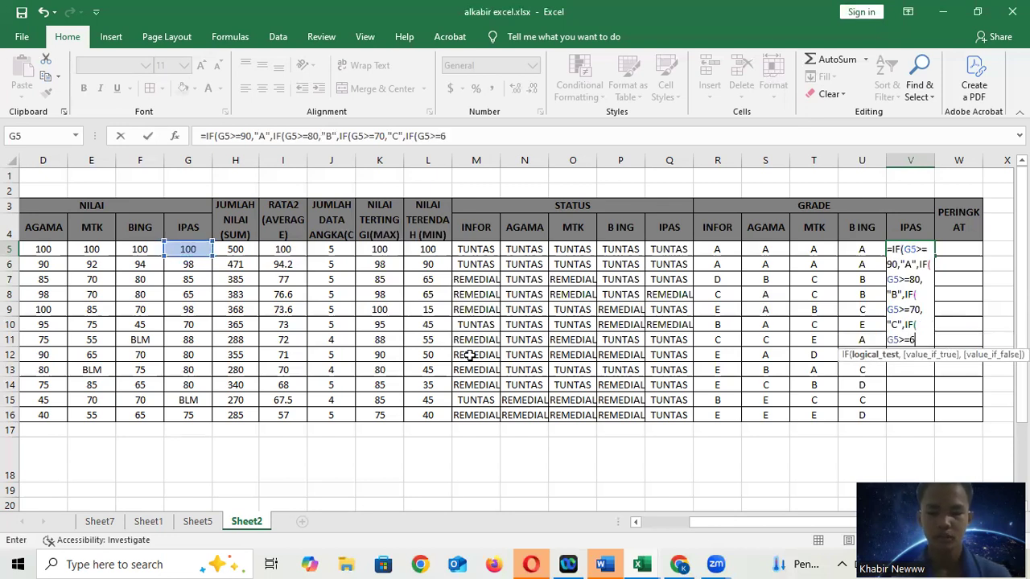
type("0,\"")
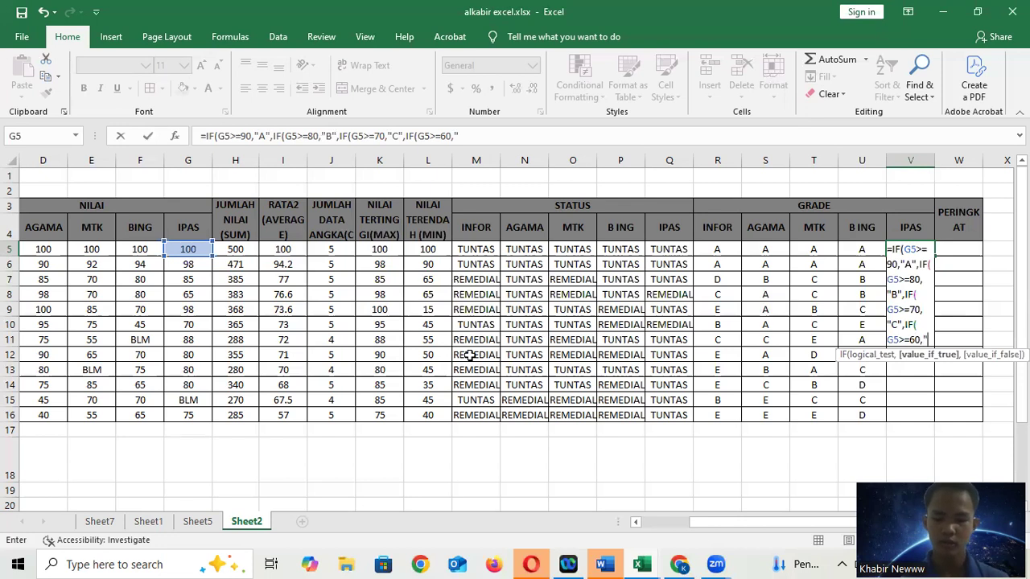
type("D\"")
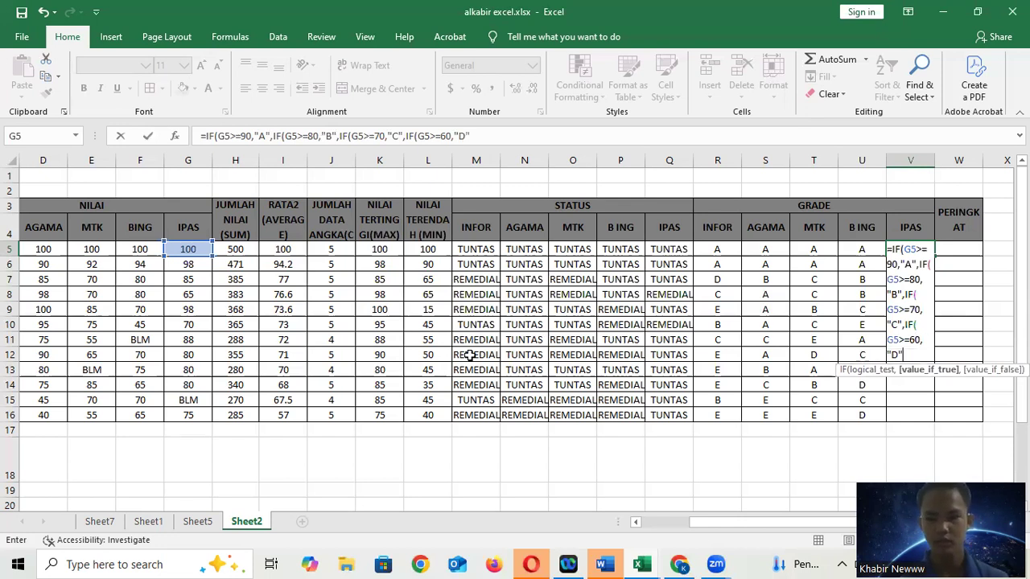
Step: Nest a fifth IF in the V5 formula that returns "E" when G5>=0
type(",")
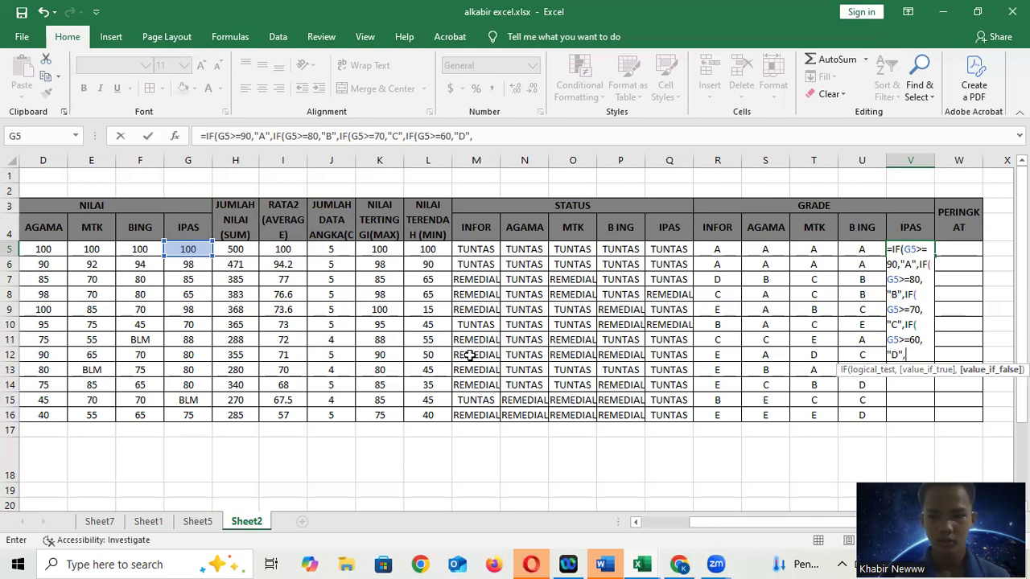
type("IF(")
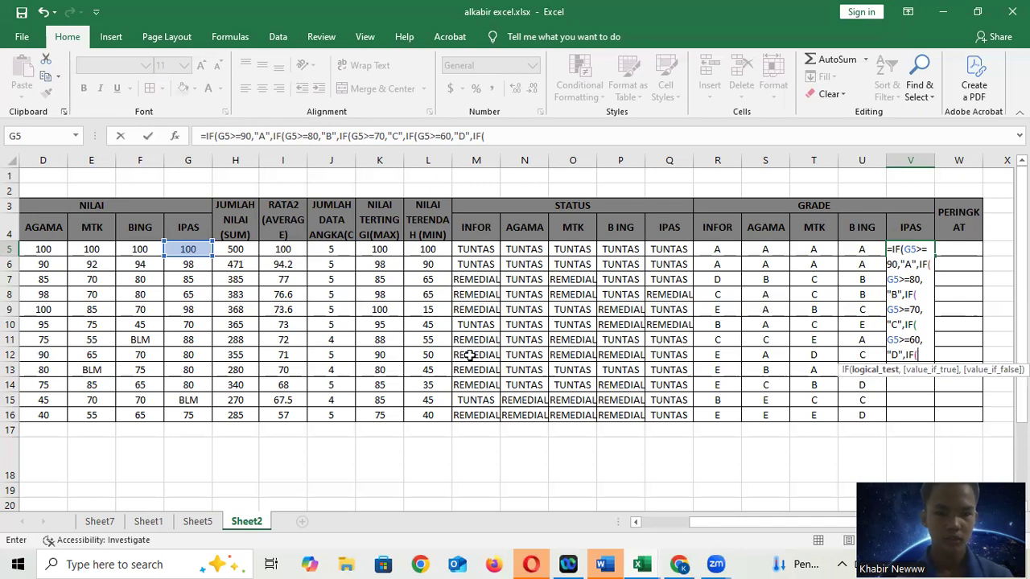
left_click(200, 250)
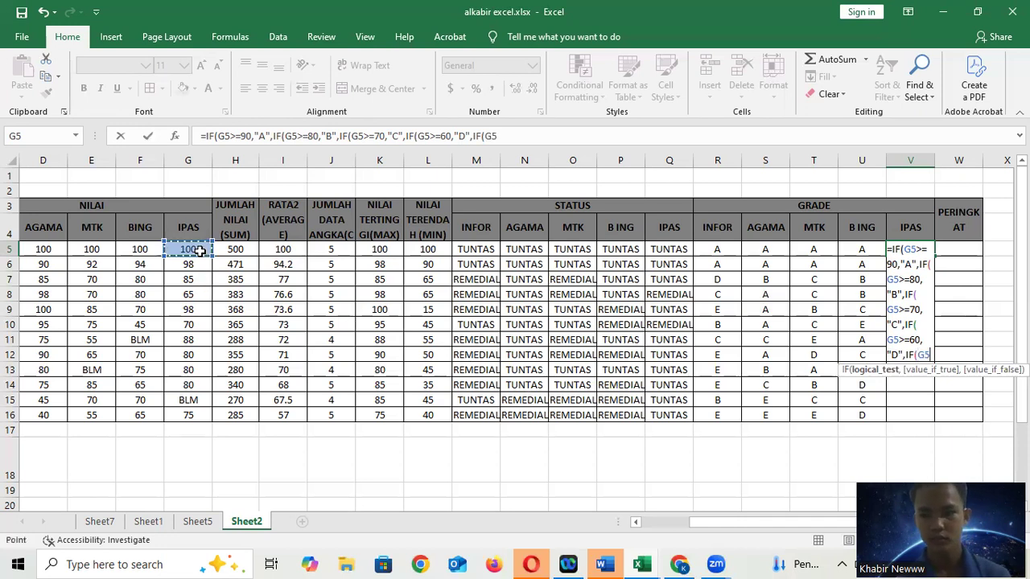
type(",")
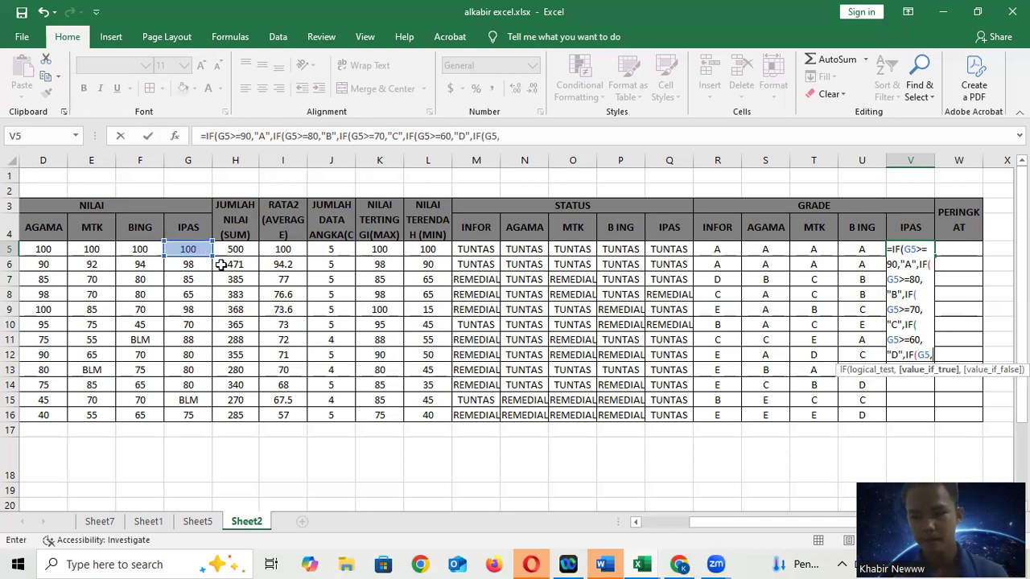
key("BackSpace")
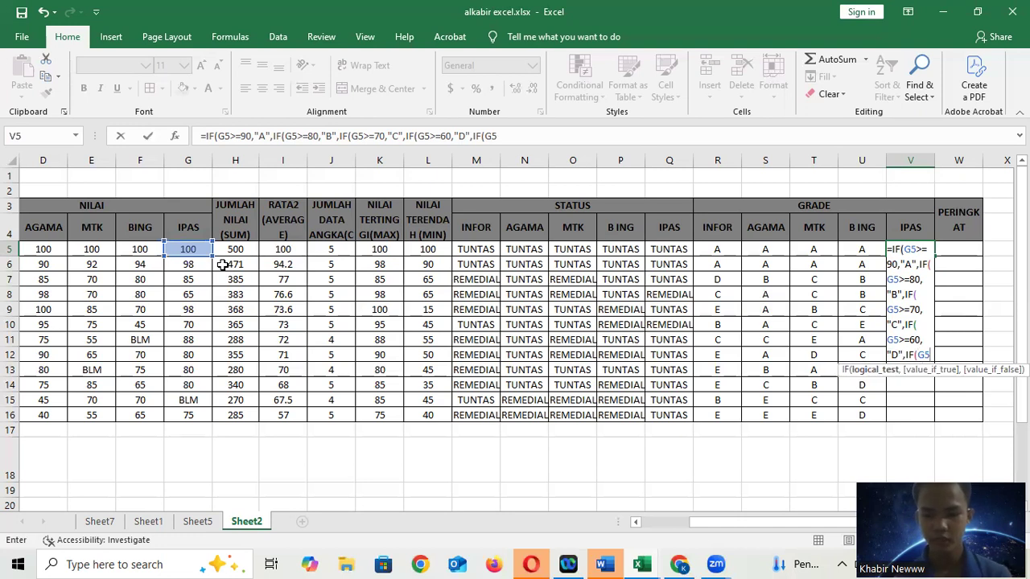
type(">=")
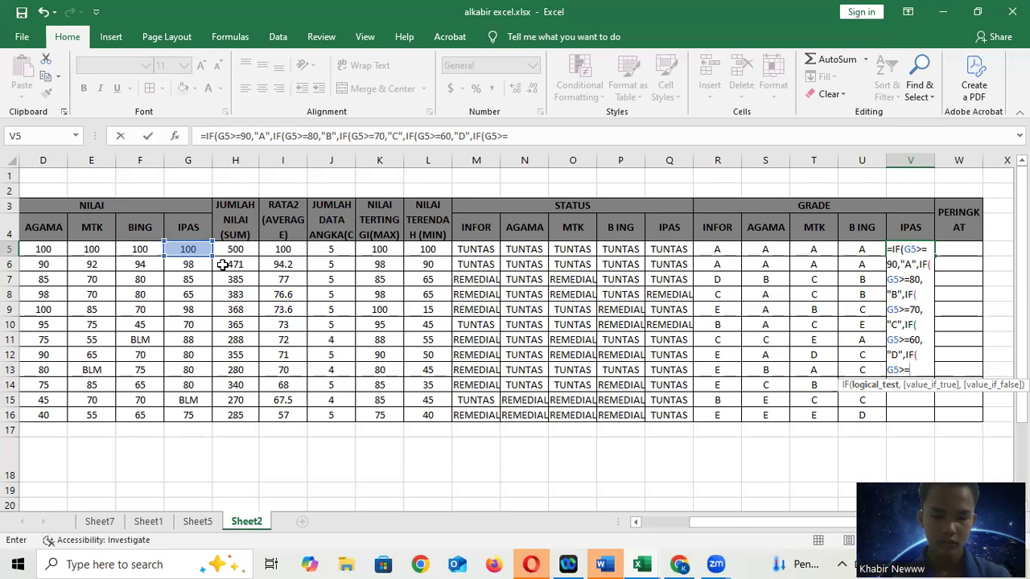
type("0")
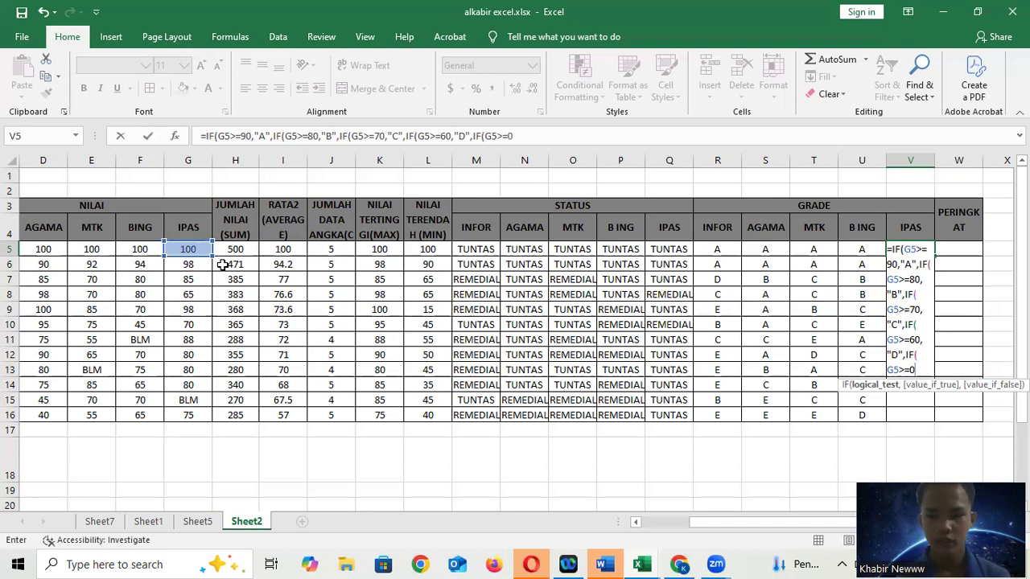
type(",")
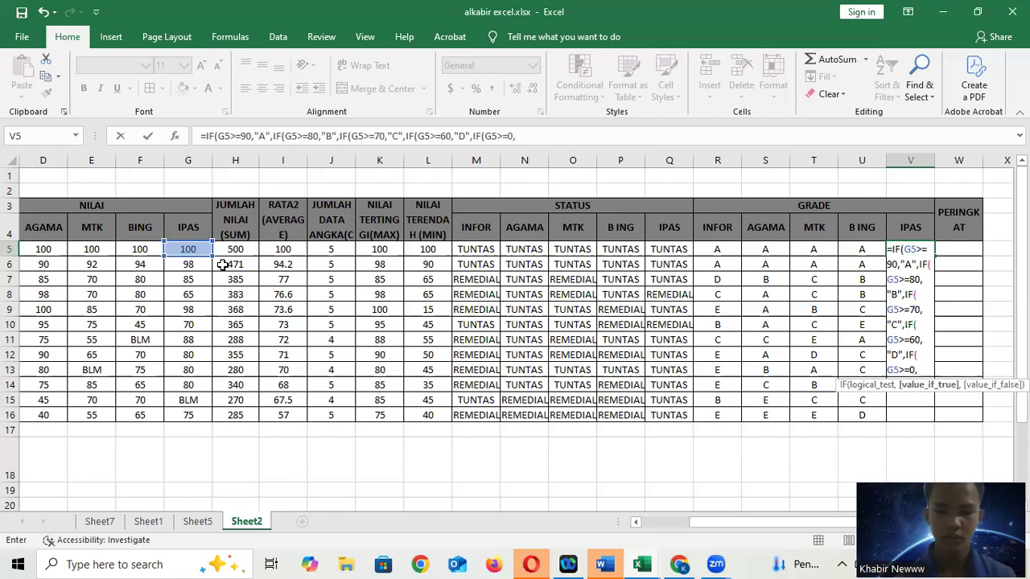
type("\"")
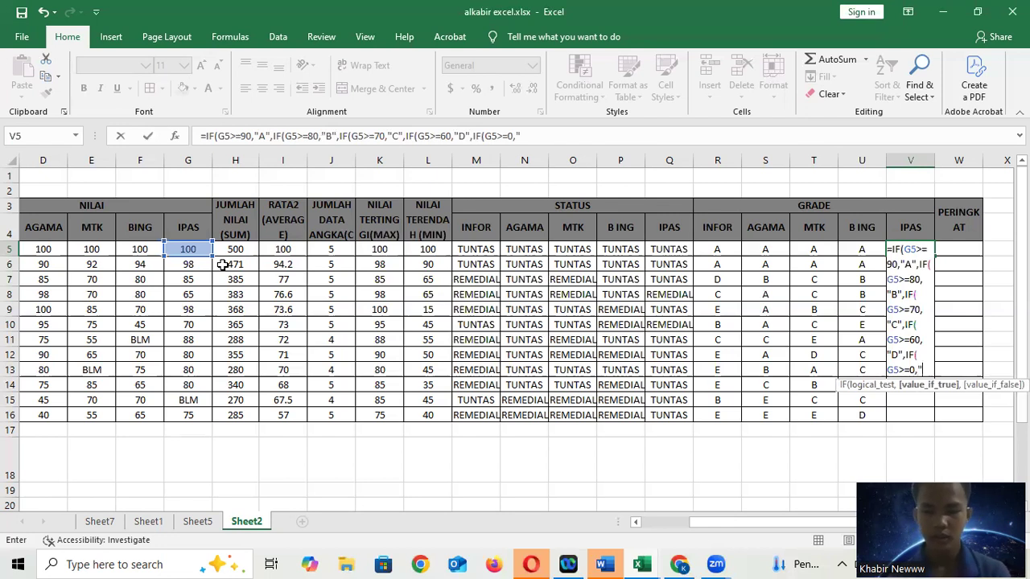
type("E")
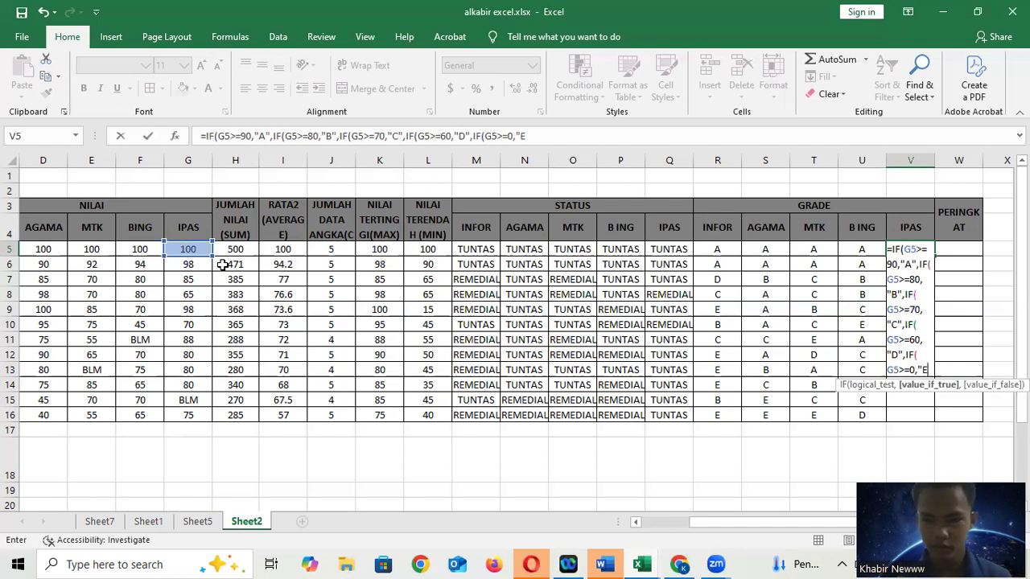
Step: Complete the V5 grade formula with the suggested closing parentheses and fill it down to V16
key("Return")
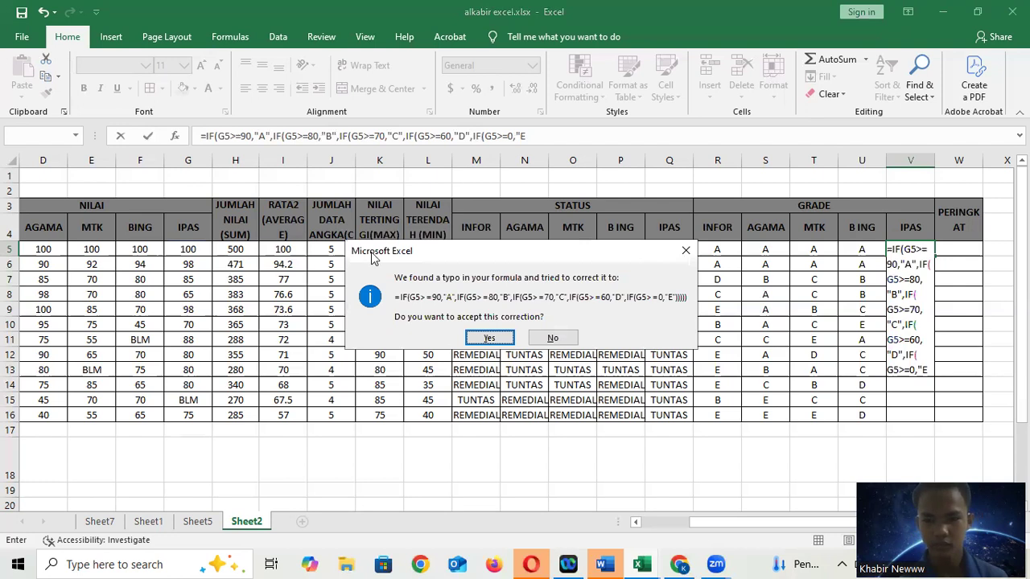
left_click(502, 343)
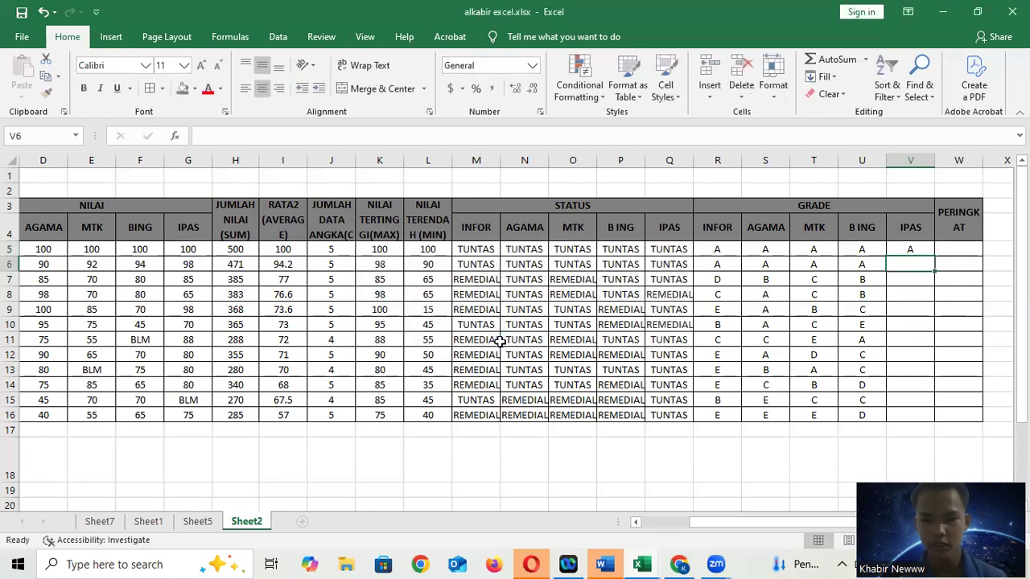
left_click(914, 246)
left_click_drag(933, 257, 929, 415)
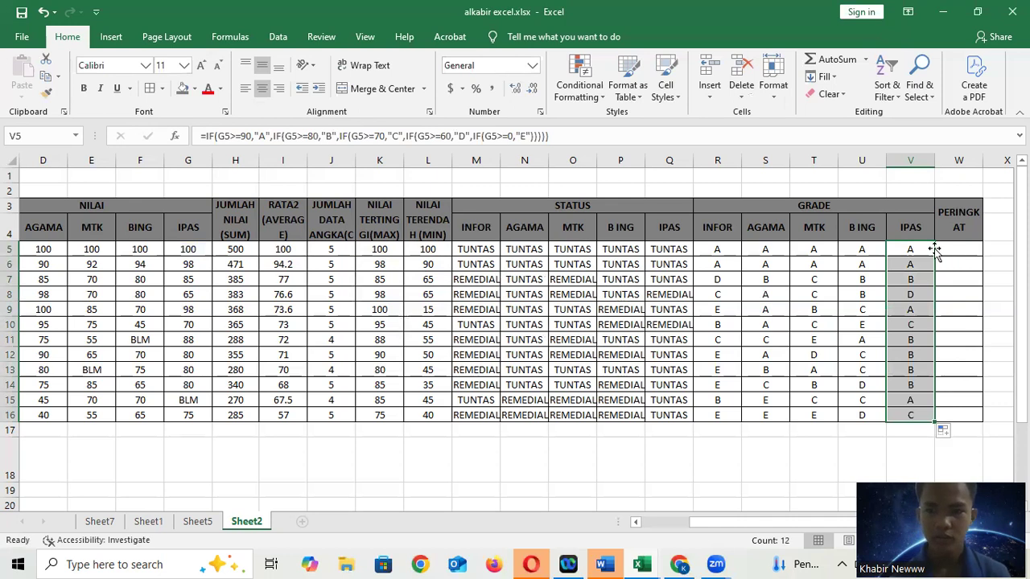
Step: Try to enter a RANK.AVG formula in W5 with the average scores I5:I16 as its only argument
left_click(965, 245)
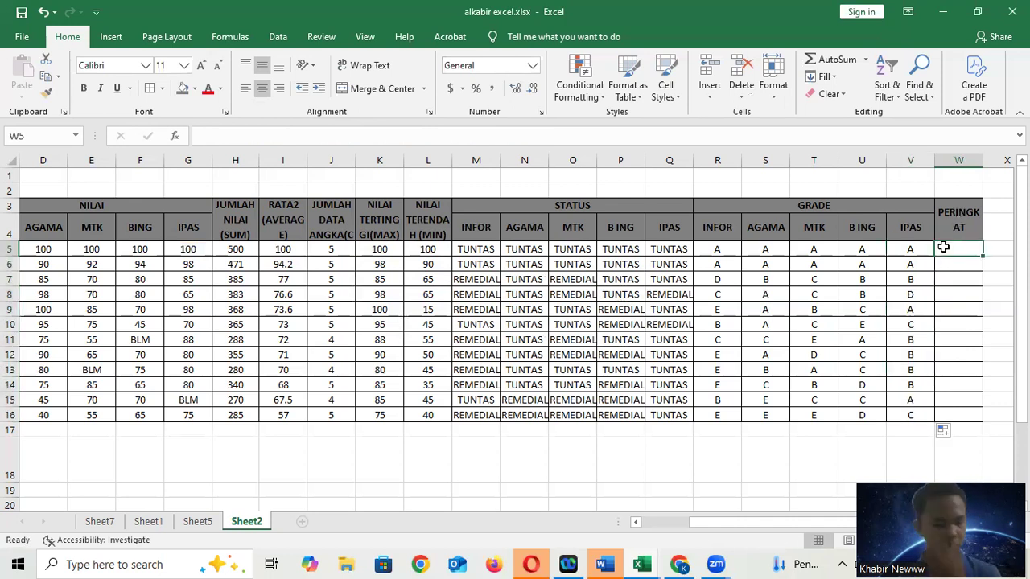
type("=")
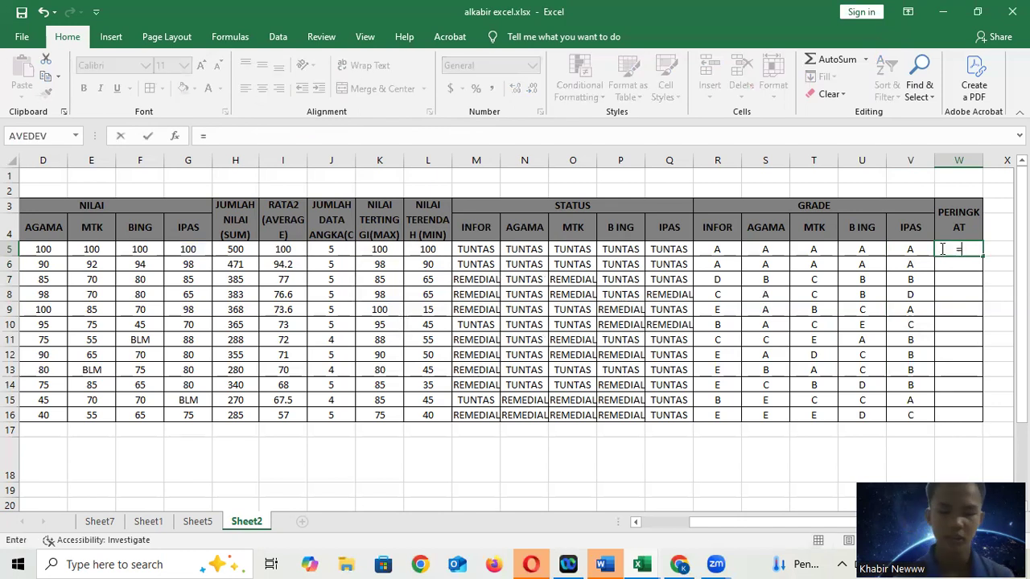
type("RANK")
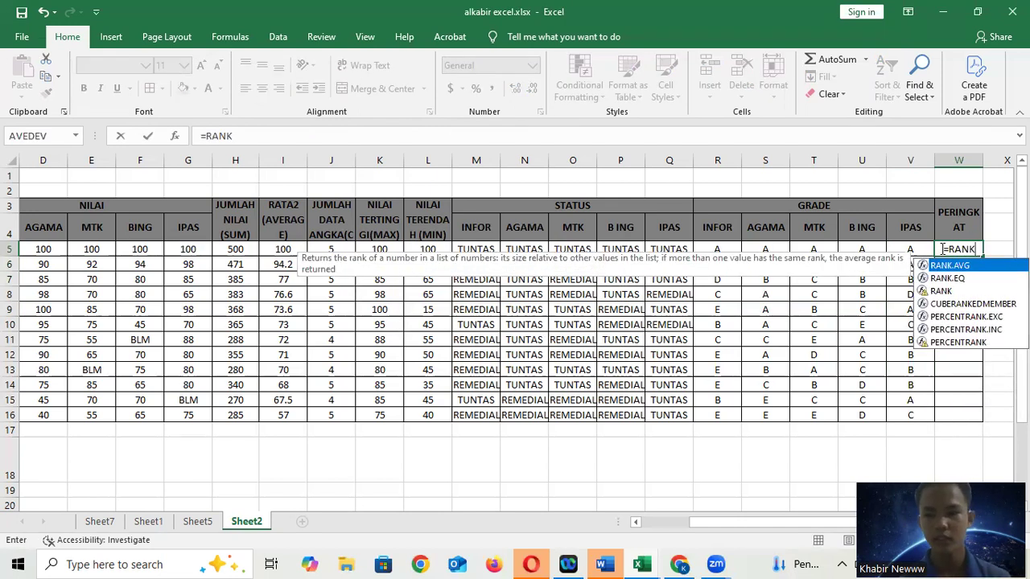
double_click(988, 267)
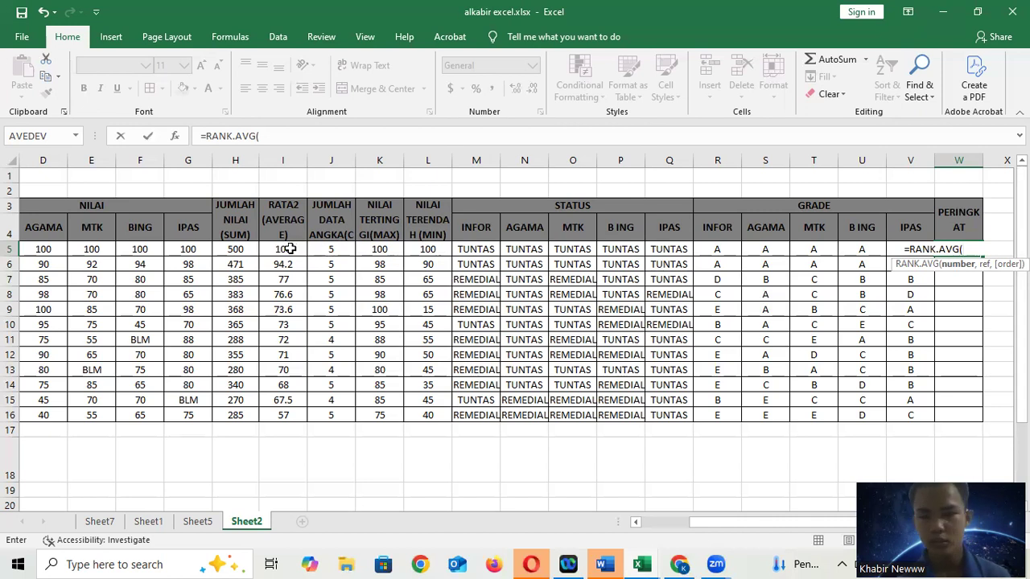
left_click_drag(295, 250, 292, 414)
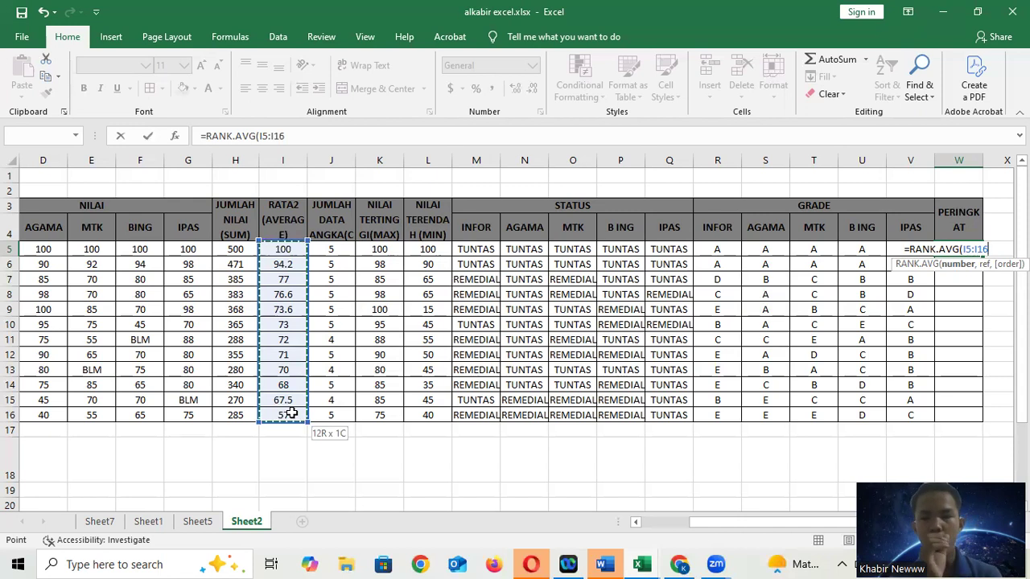
left_click_drag(292, 413, 291, 413)
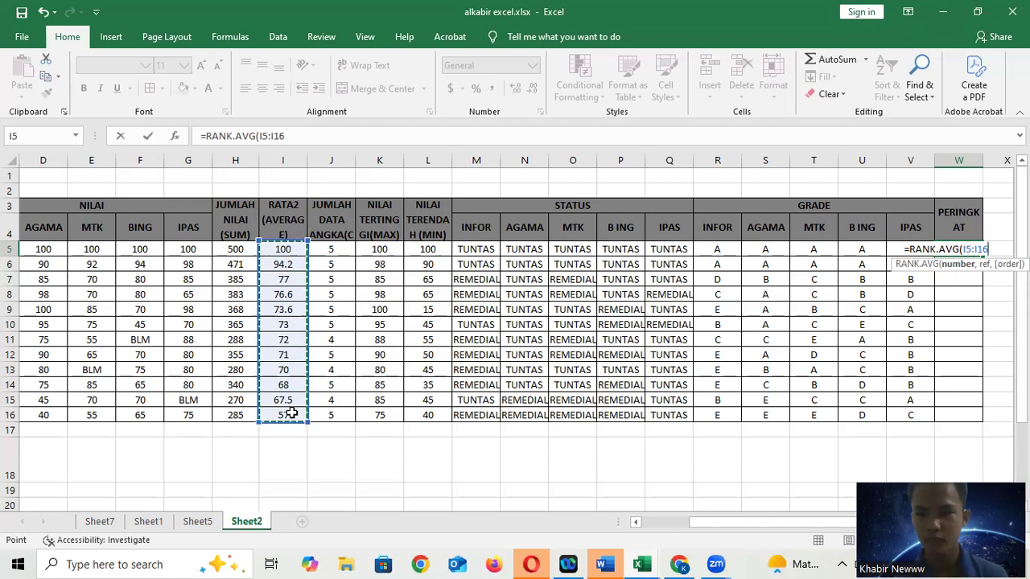
key("Return")
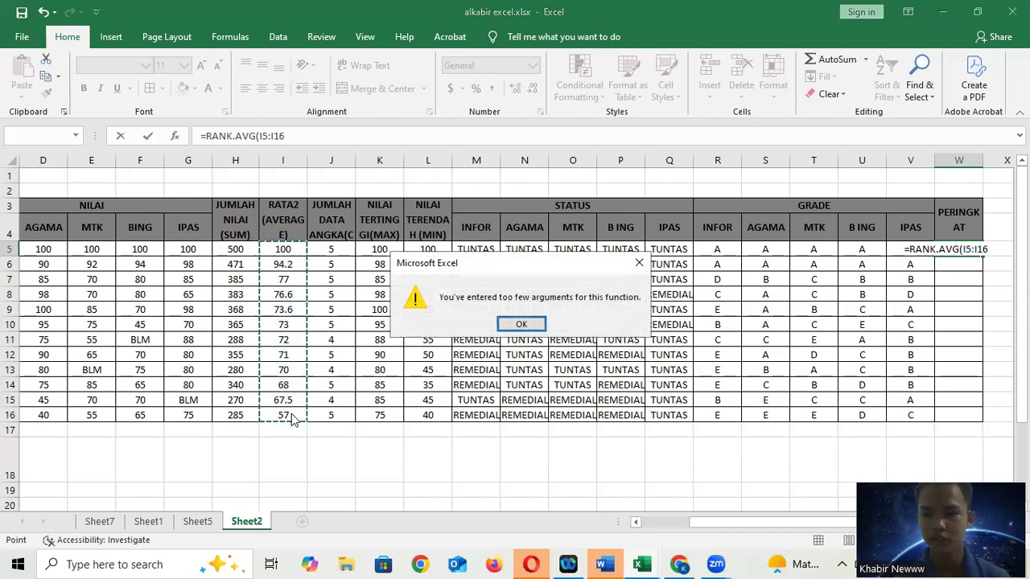
left_click(638, 266)
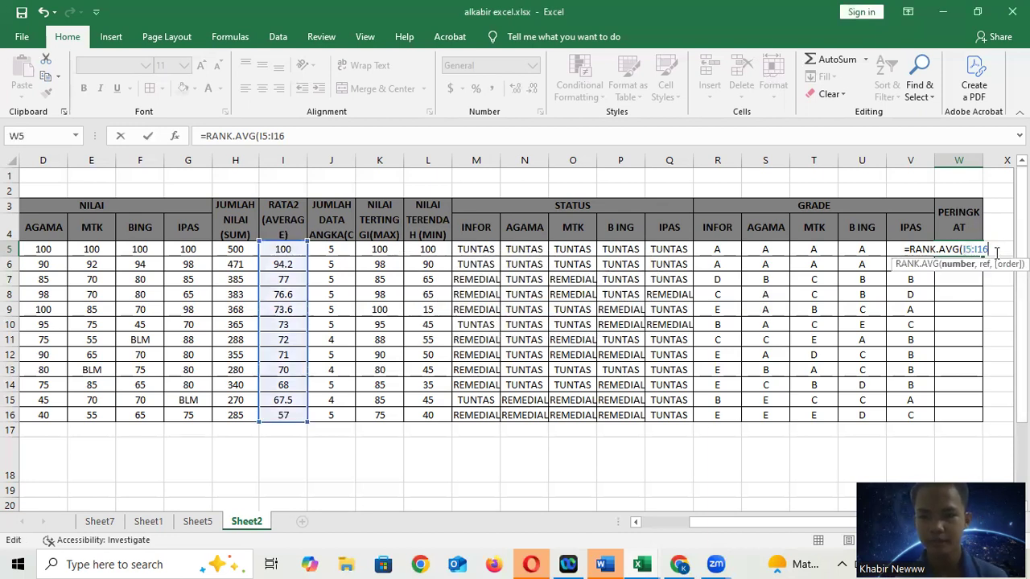
Step: Replace the range in the W5 RANK.AVG formula with the single cell I5 and try to enter it
key("BackSpace")
key("BackSpace")
key("BackSpace")
key("BackSpace")
key("BackSpace")
key("BackSpace")
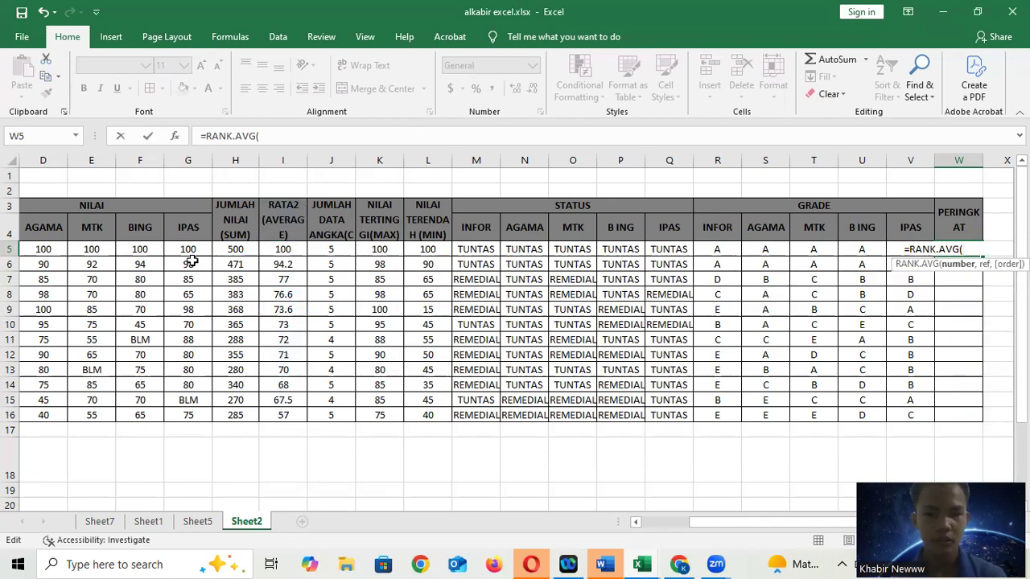
left_click(289, 250)
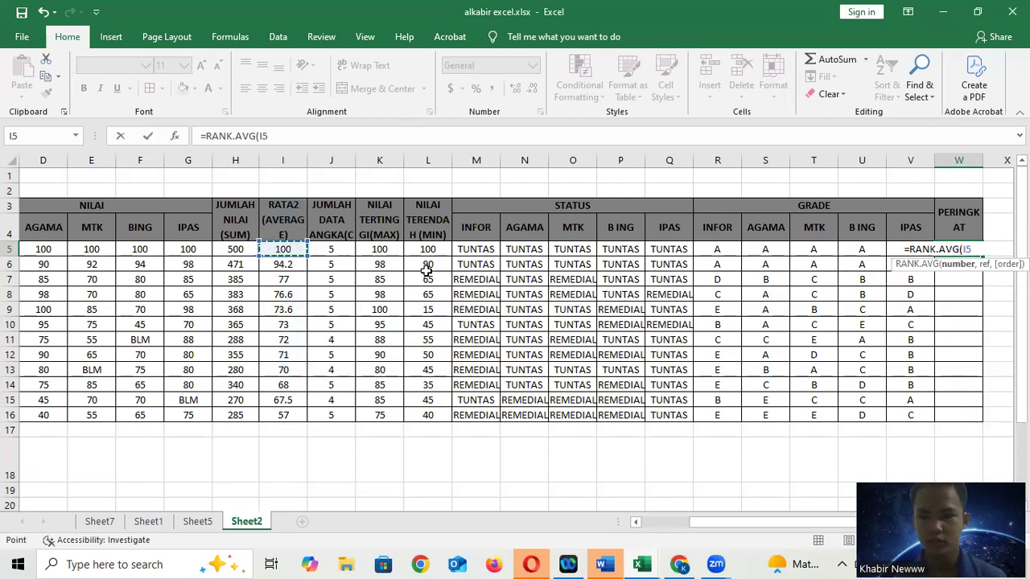
key("Return")
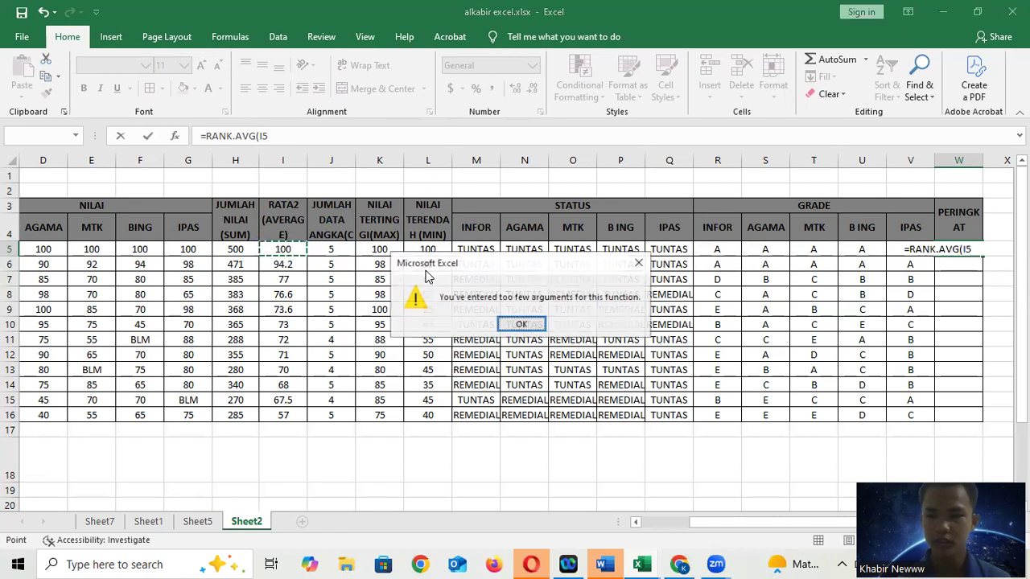
left_click(529, 328)
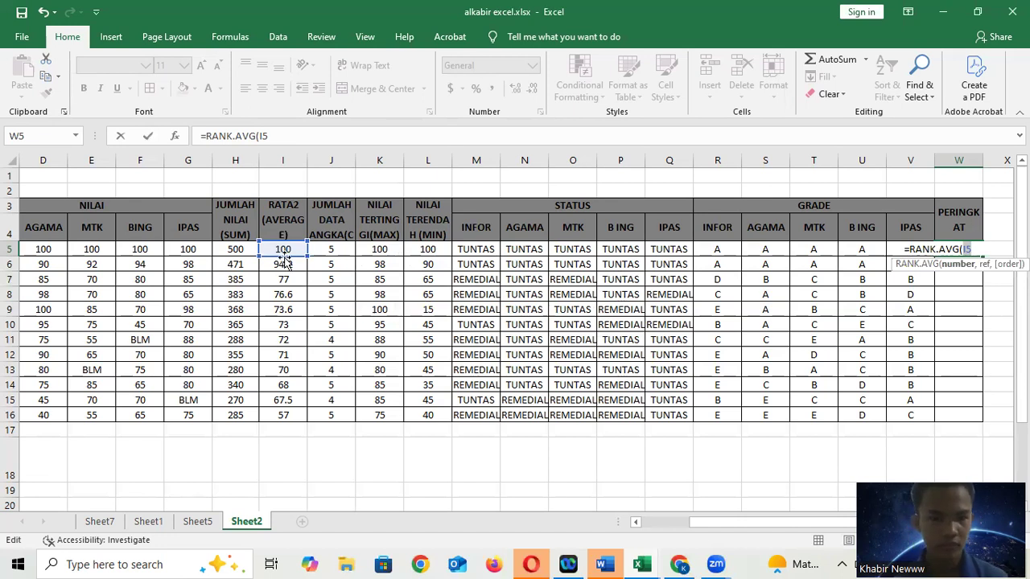
Step: Try to enter the W5 RANK.AVG formula with the absolute range $I$5:$I$16 as its only argument
left_click_drag(285, 250, 297, 412)
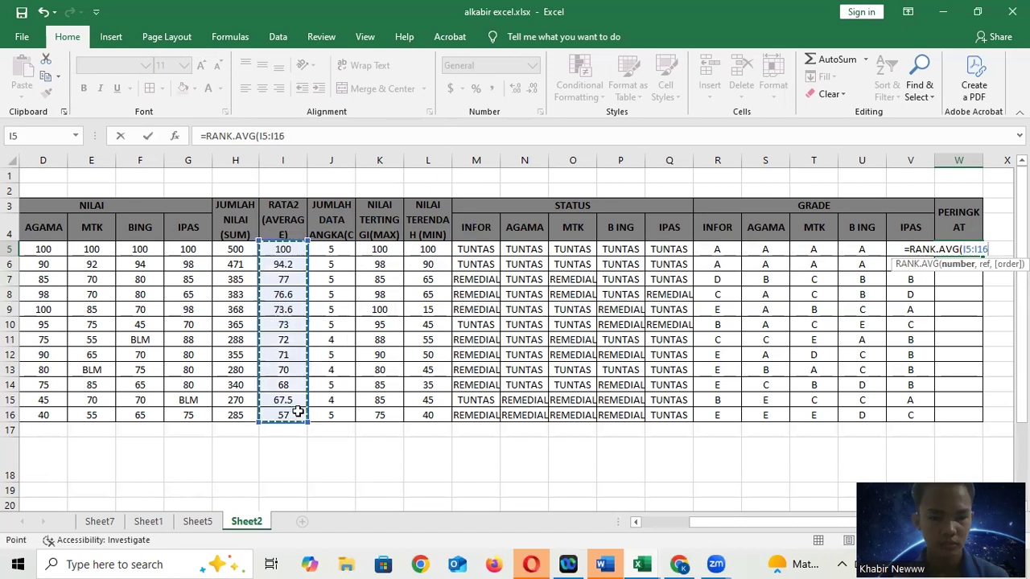
key("F4")
key("Return")
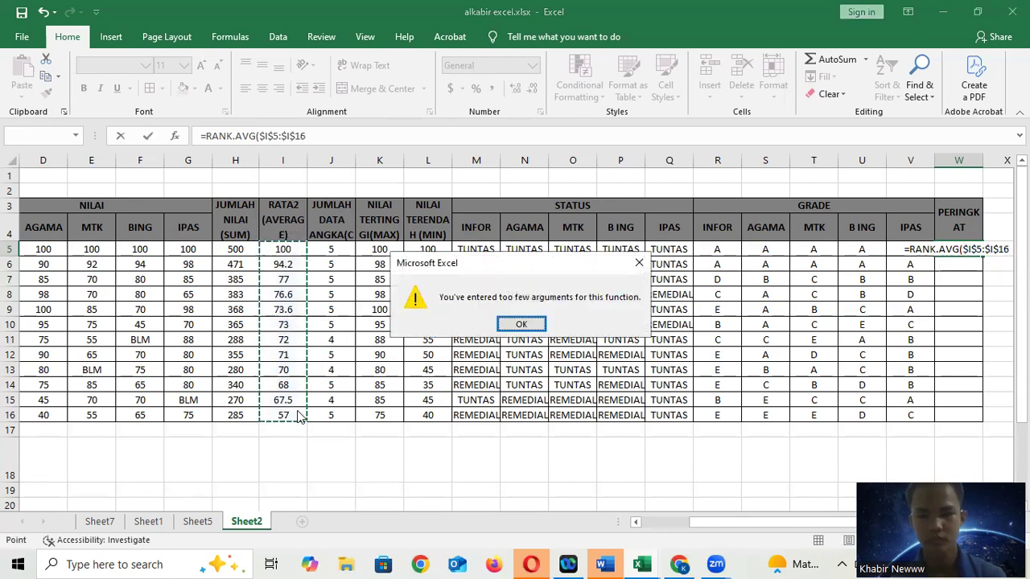
left_click(519, 325)
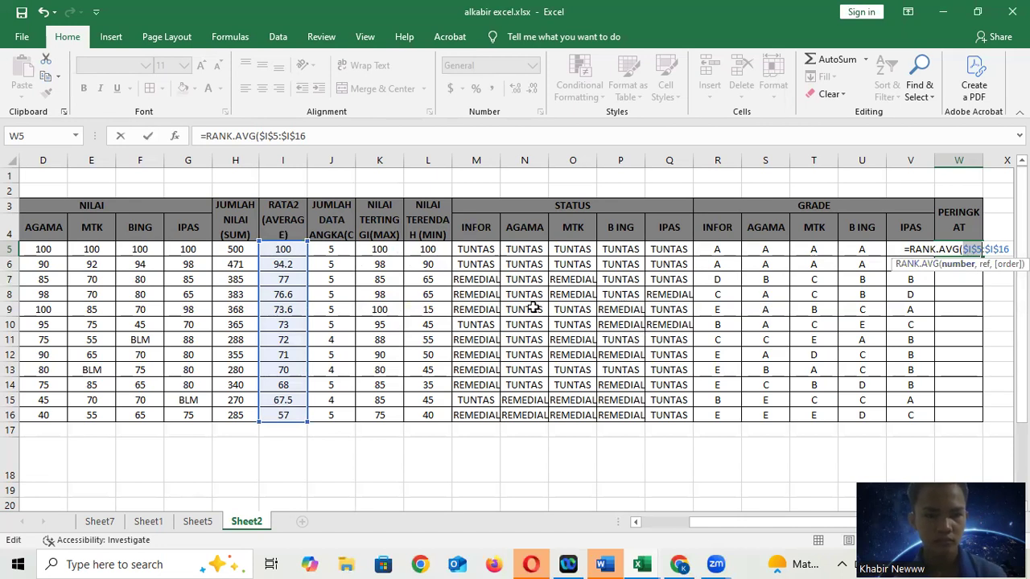
Step: Clear the incomplete RANK.AVG formula from W5
scroll(533, 308, "left", 3)
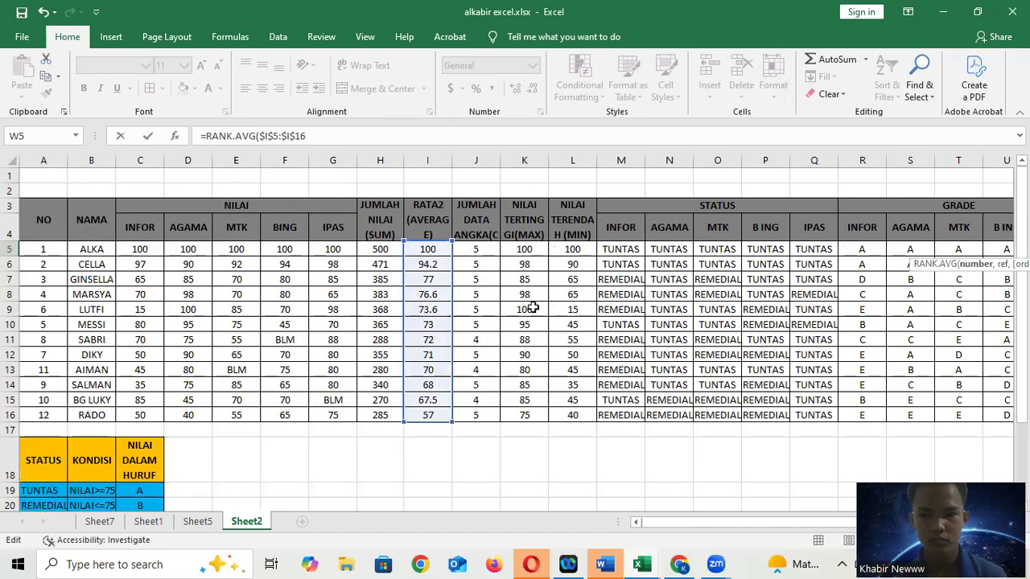
scroll(515, 295, "right", 5)
scroll(515, 294, "left", 5)
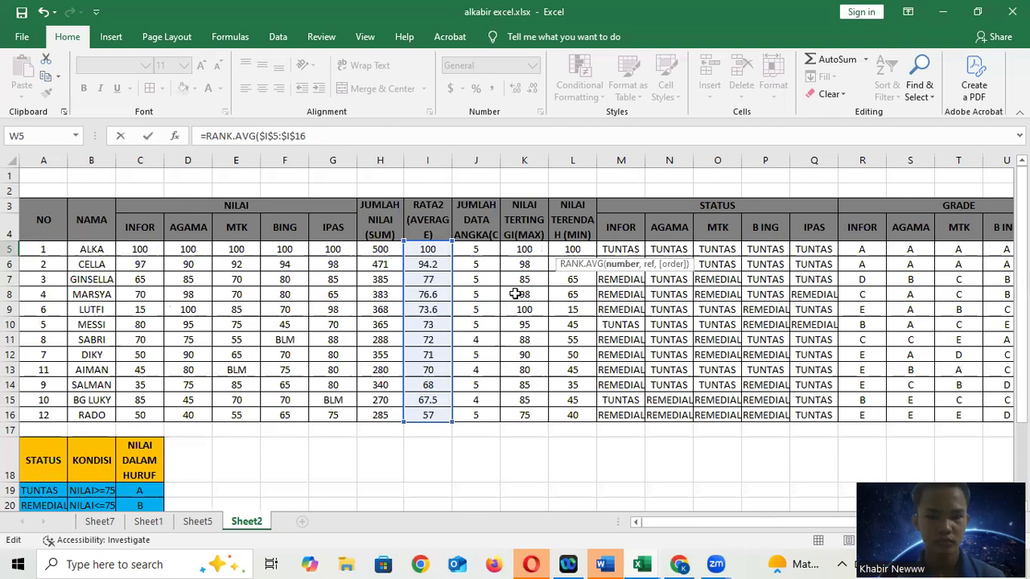
left_click(1000, 283)
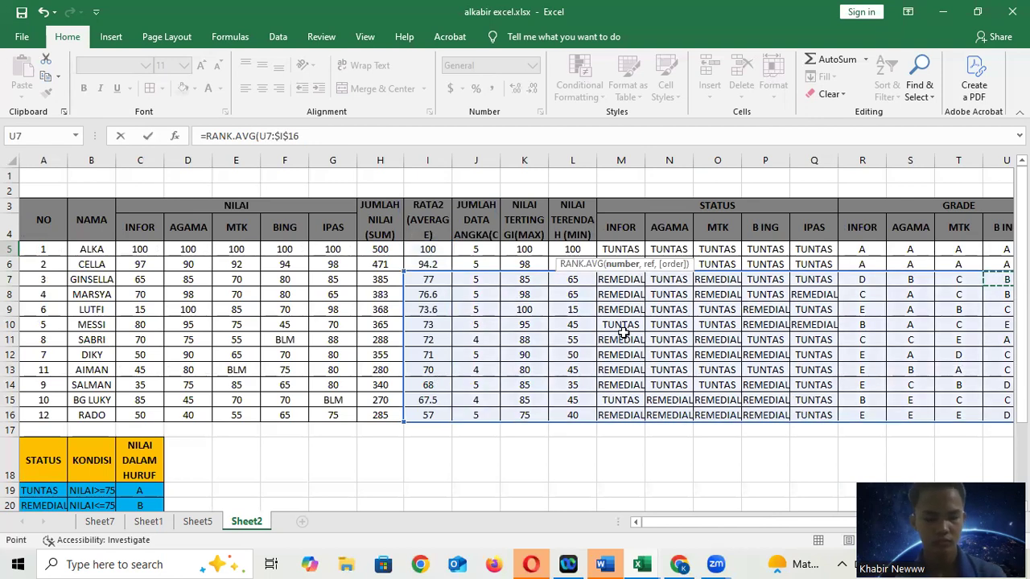
key("ctrl+z")
left_click(567, 243)
key("BackSpace")
key("BackSpace")
key("BackSpace")
key("BackSpace")
key("BackSpace")
key("BackSpace")
key("BackSpace")
key("BackSpace")
key("BackSpace")
key("BackSpace")
key("BackSpace")
key("BackSpace")
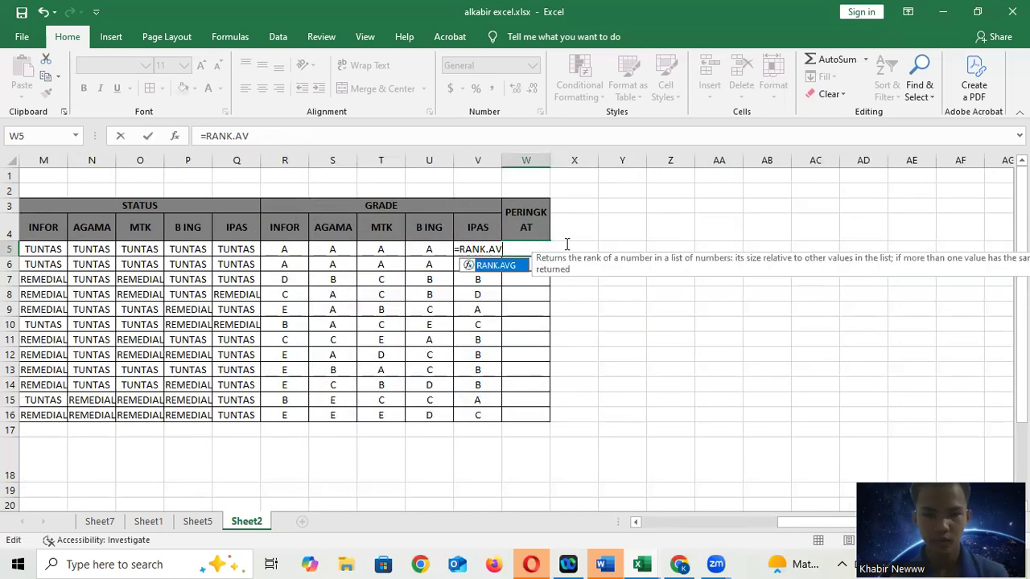
key("BackSpace")
key("BackSpace")
key("BackSpace")
key("BackSpace")
key("BackSpace")
key("BackSpace")
key("BackSpace")
key("BackSpace")
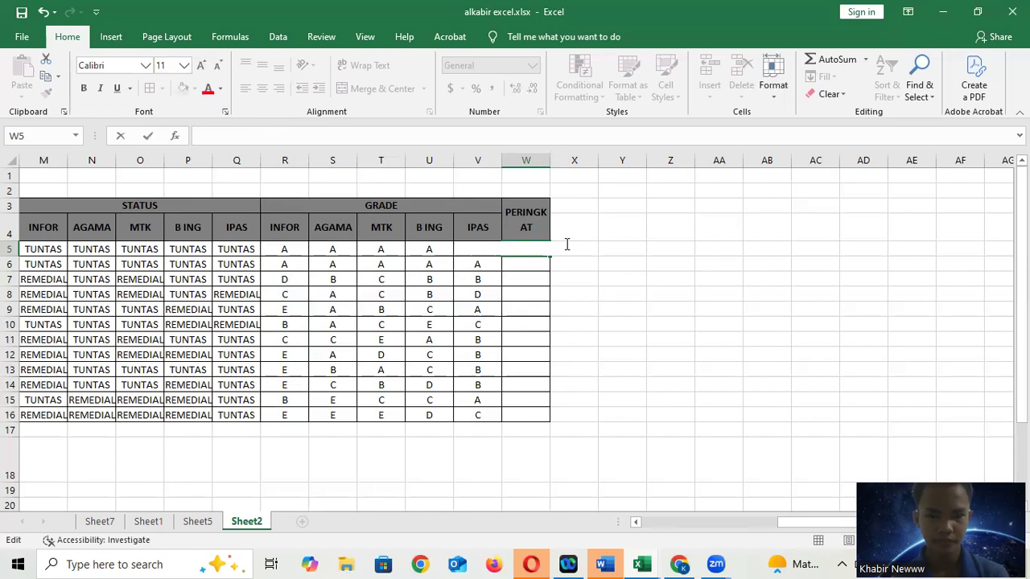
left_click(194, 337)
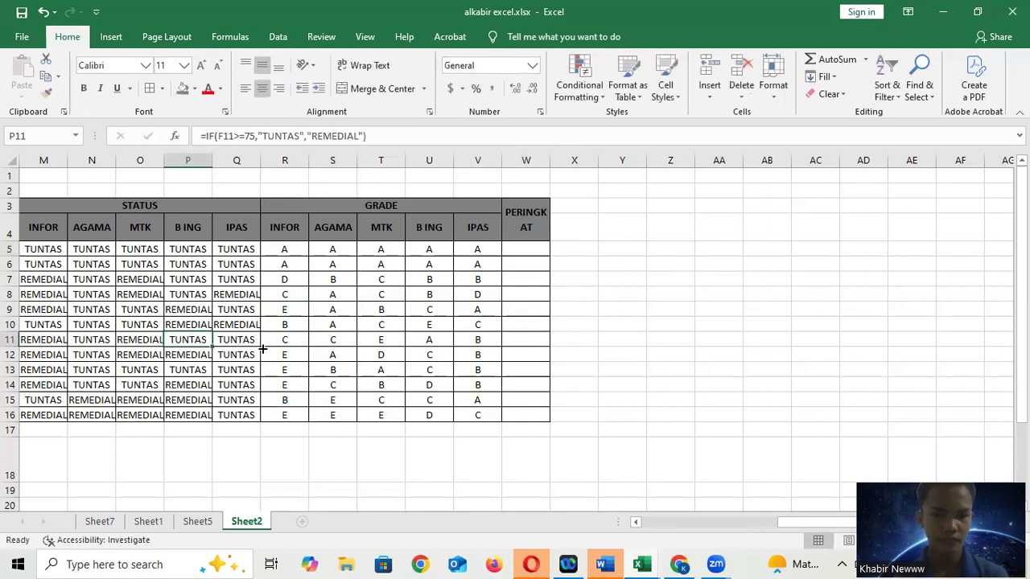
scroll(262, 348, "left", 4)
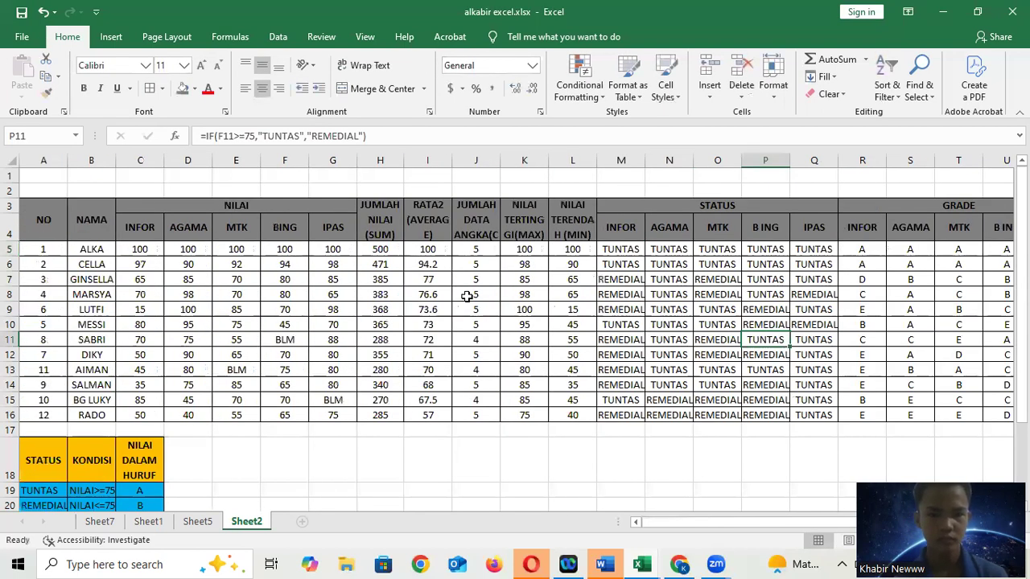
scroll(467, 296, "up", 1, "ctrl")
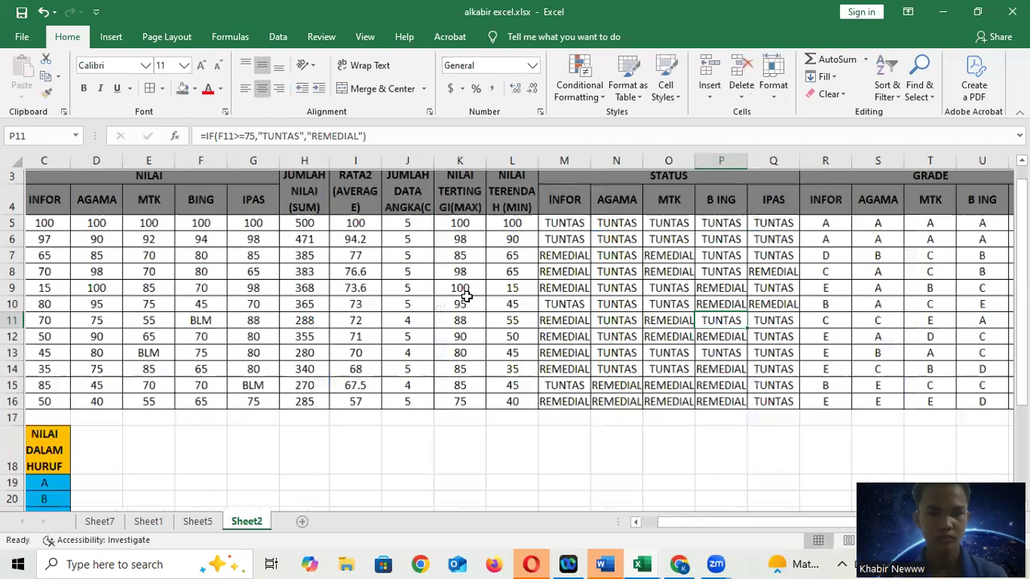
scroll(466, 296, "up", 2, "ctrl")
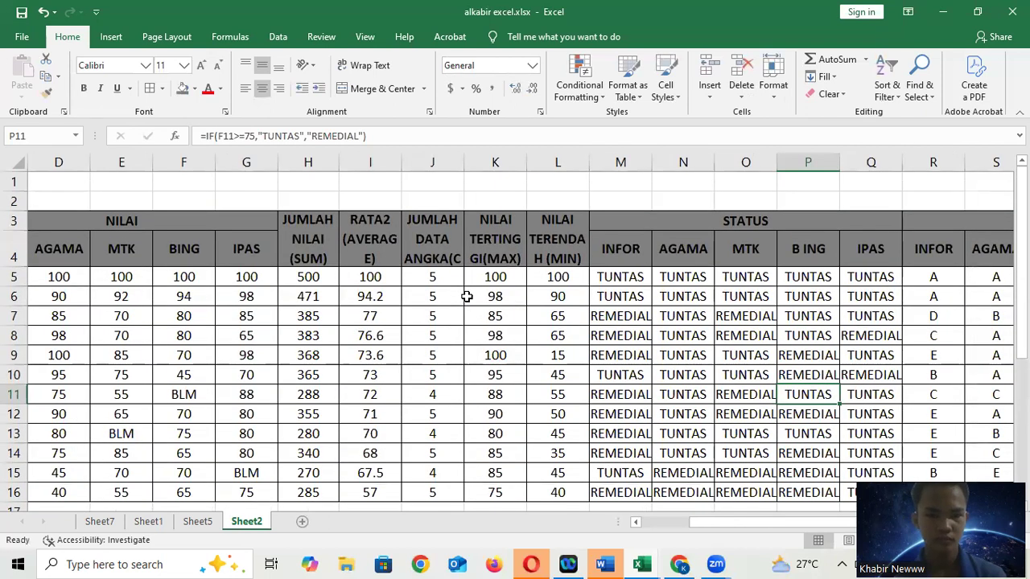
scroll(467, 296, "right", 5)
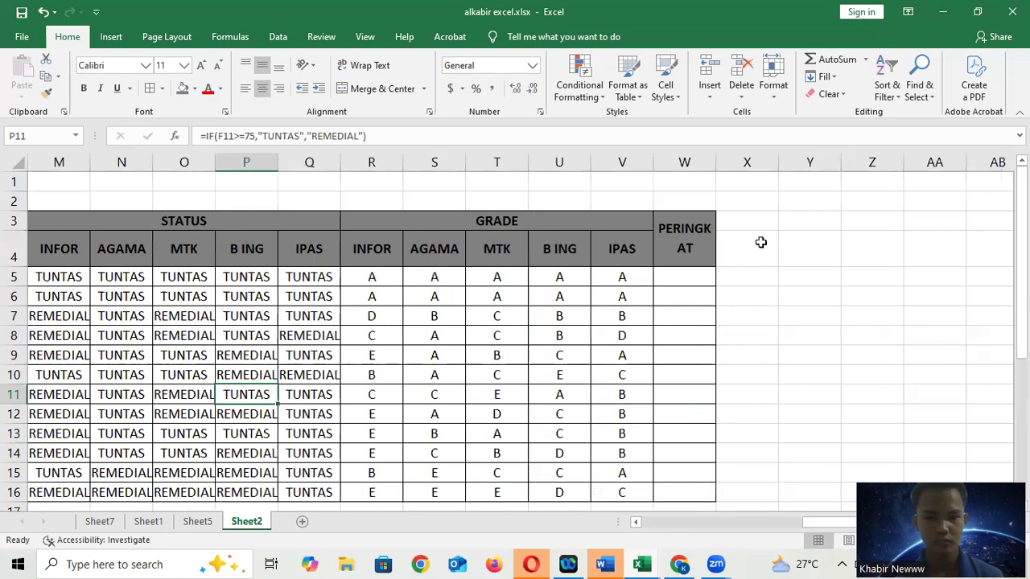
left_click(699, 277)
type("=")
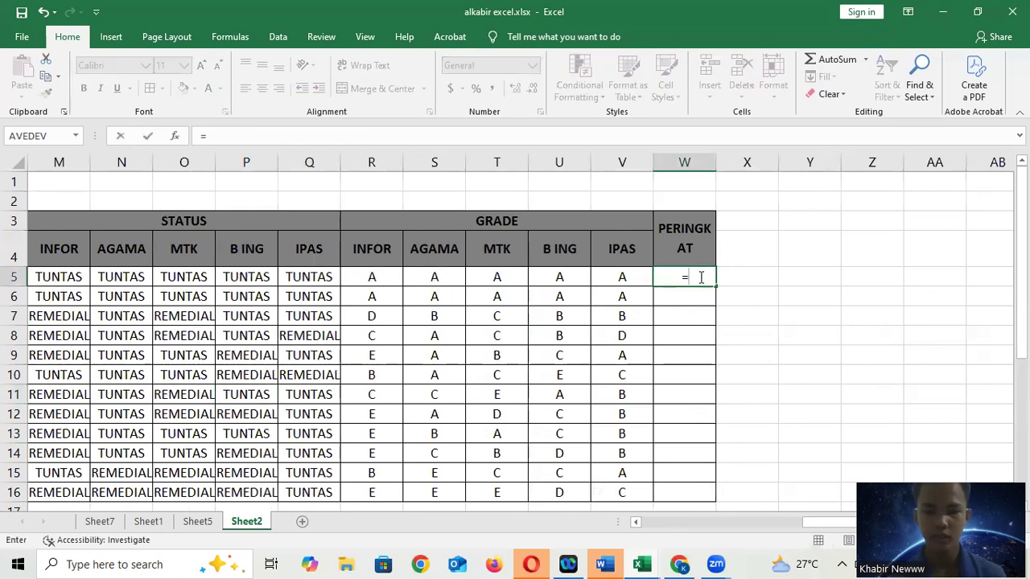
type("RAN")
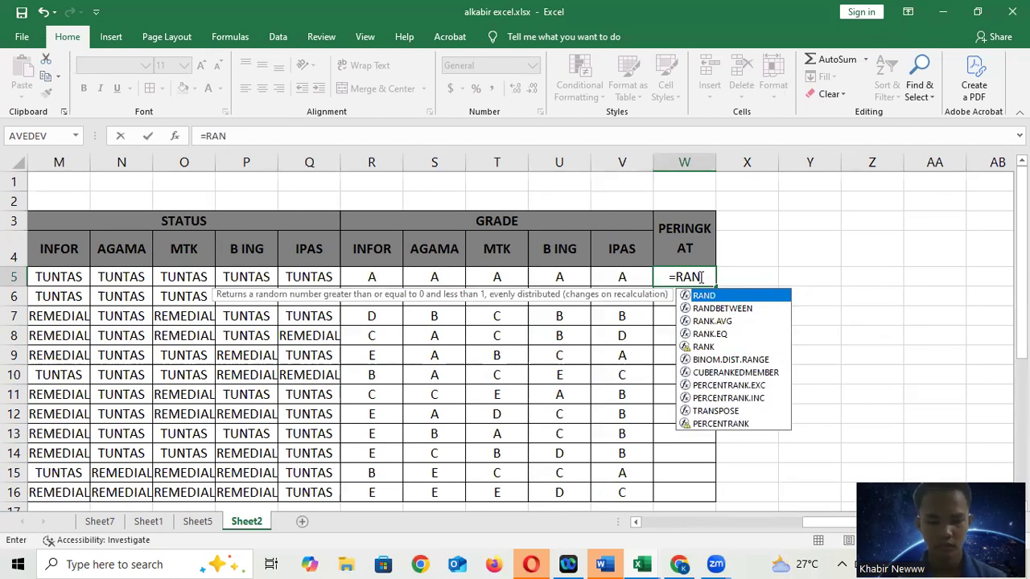
type("K")
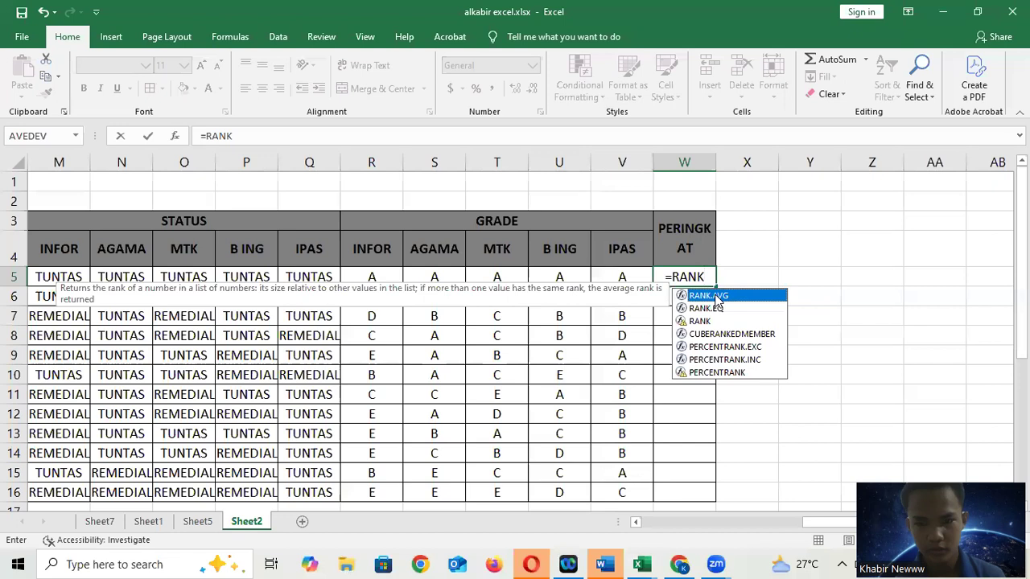
double_click(716, 299)
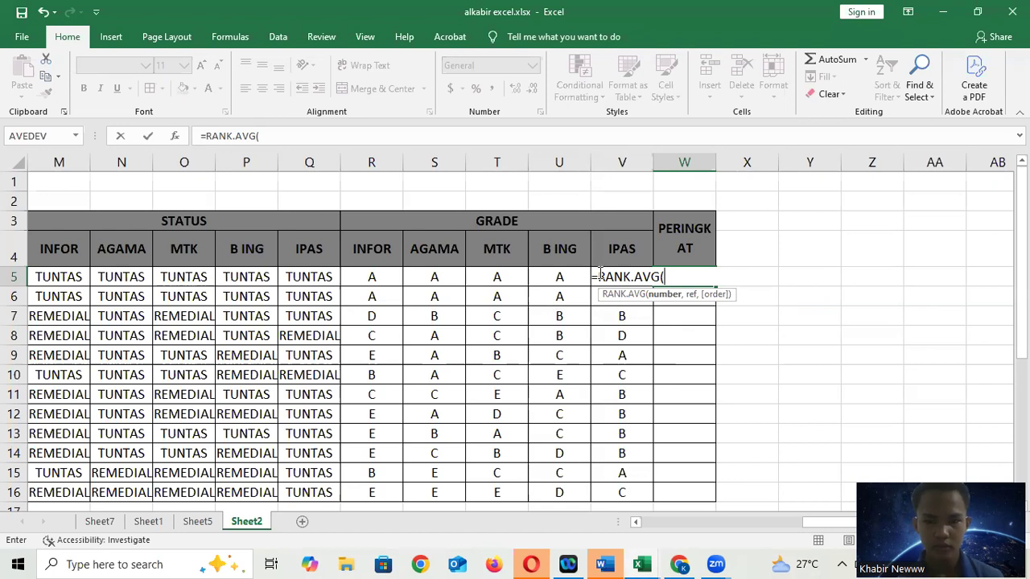
scroll(149, 317, "left", 4)
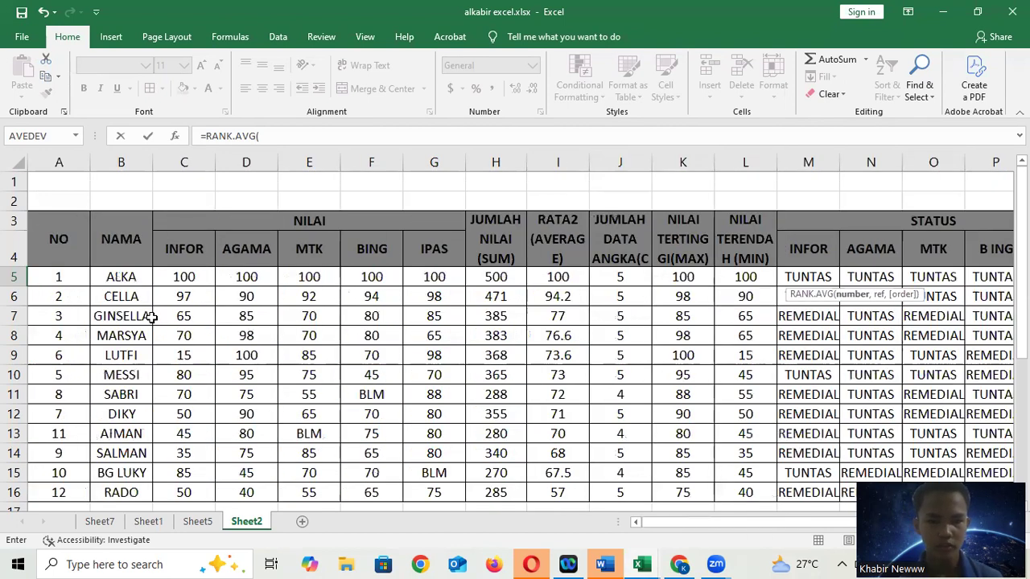
left_click(571, 275)
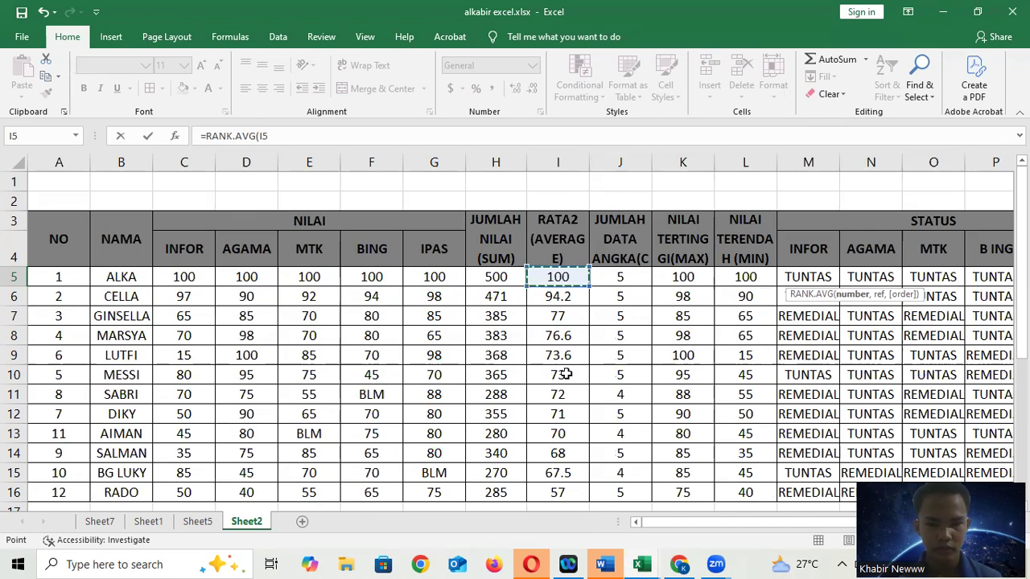
scroll(648, 342, "right", 1)
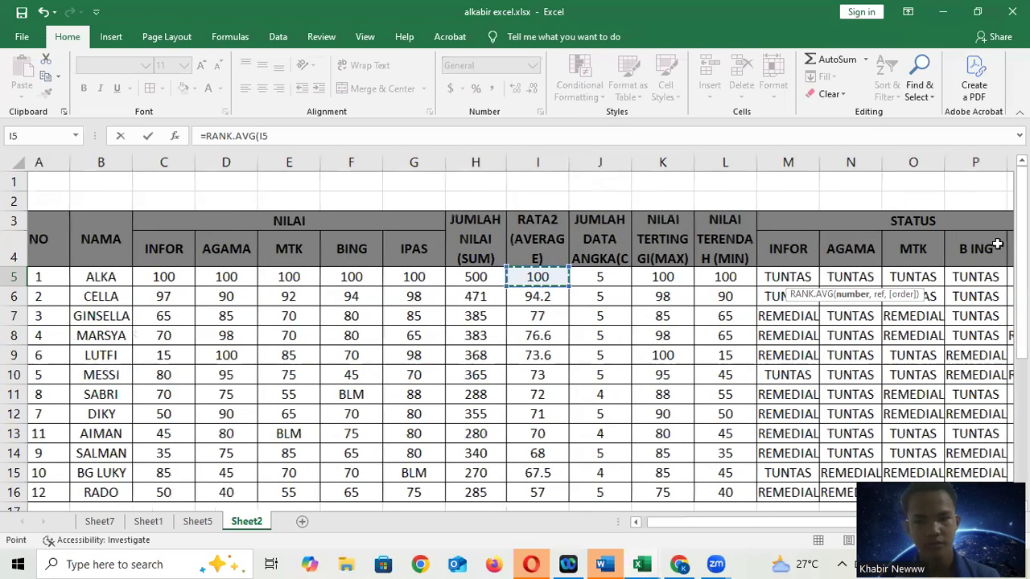
key("BackSpace")
key("BackSpace")
key("BackSpace")
key("BackSpace")
key("BackSpace")
key("BackSpace")
key("BackSpace")
key("BackSpace")
key("BackSpace")
key("BackSpace")
key("BackSpace")
key("BackSpace")
key("BackSpace")
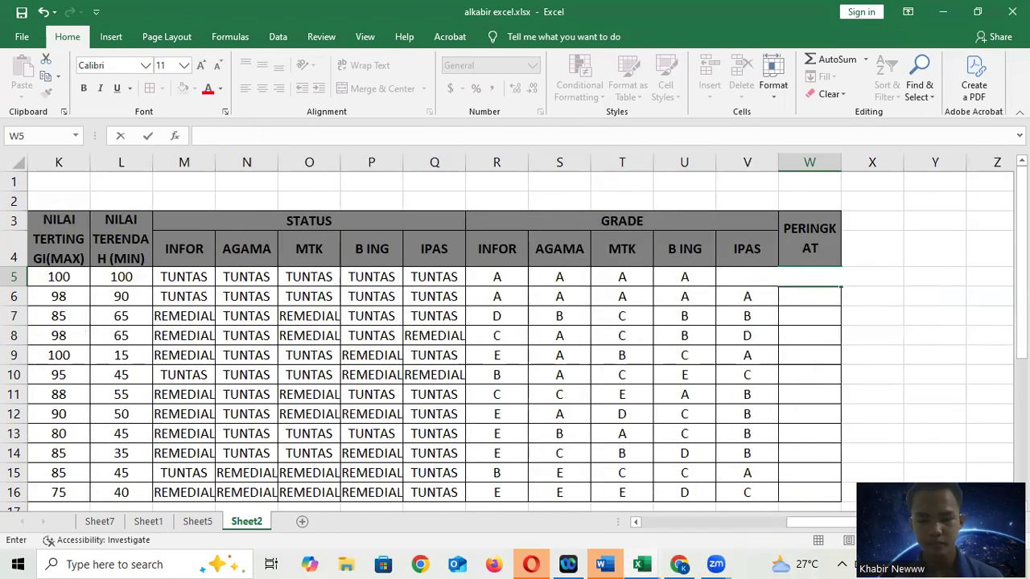
Step: Switch to the ALKAGANTENG workbook and examine the PERINGKAT formula in W6 of the FUNGSI STATISKA sheet
mouse_move(643, 563)
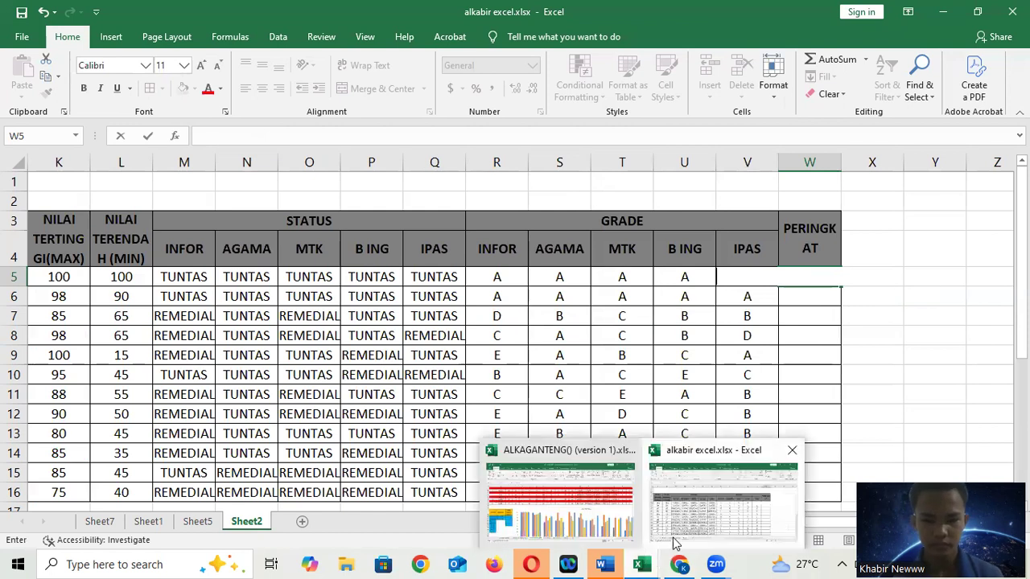
left_click(581, 526)
scroll(729, 294, "down", 1)
scroll(728, 297, "right", 5)
scroll(729, 297, "left", 5)
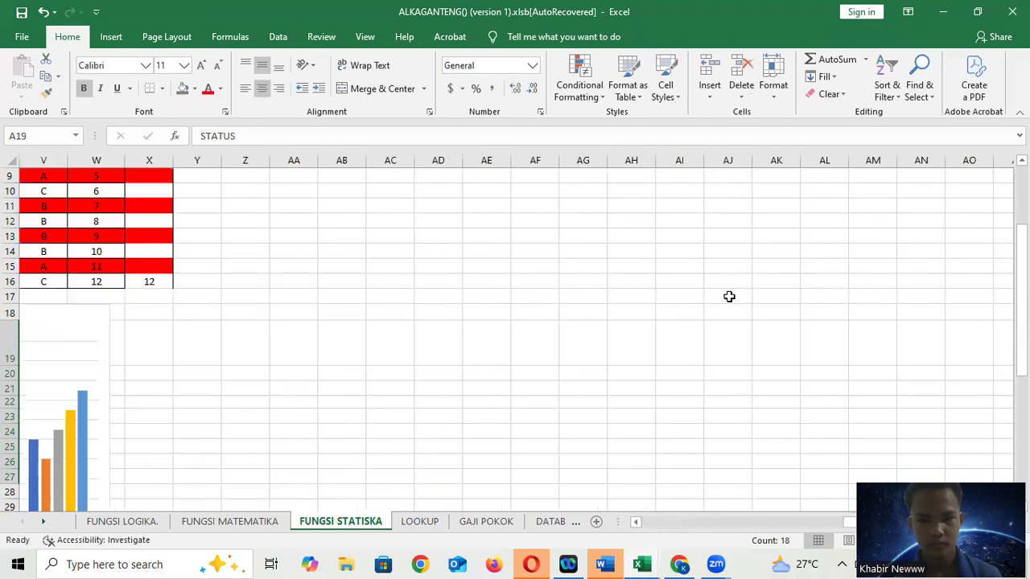
scroll(729, 297, "up", 3)
scroll(728, 295, "up", 1)
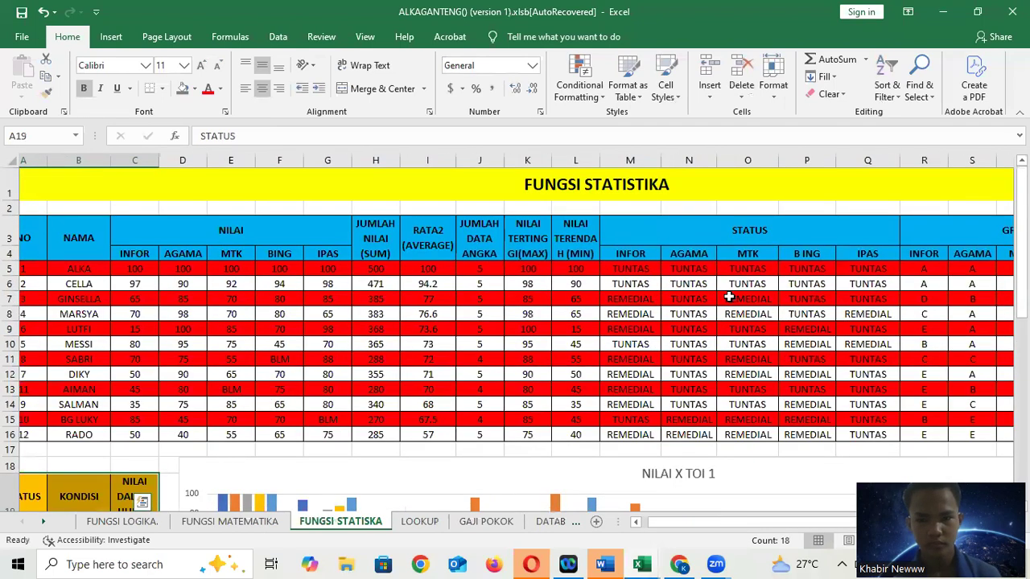
scroll(728, 295, "right", 3)
left_click(730, 277)
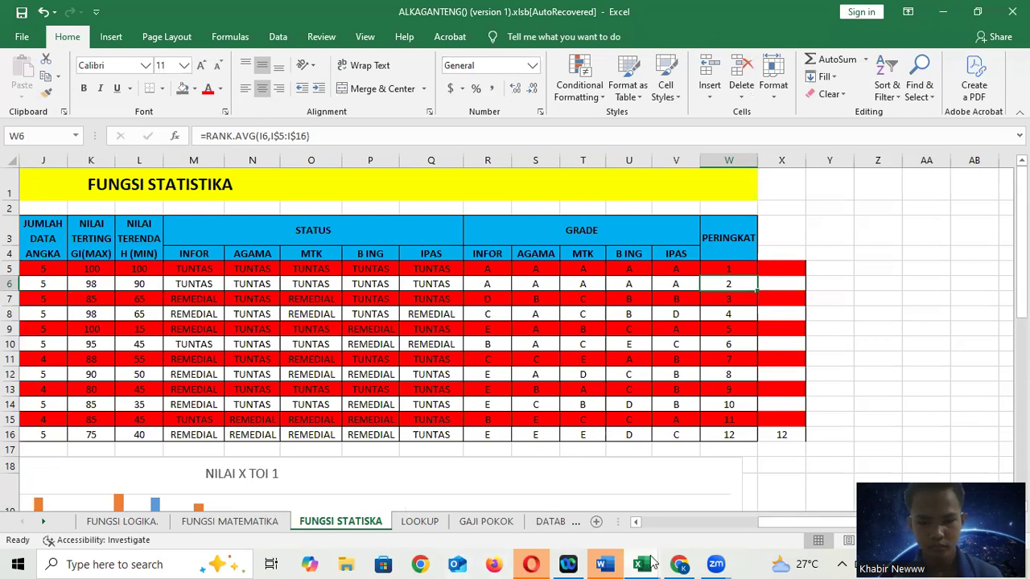
Step: Return to alkabir excel.xlsx and enter =RANK.AVG(I5,I5:I16) in W5 to rank the first student's average
mouse_move(647, 563)
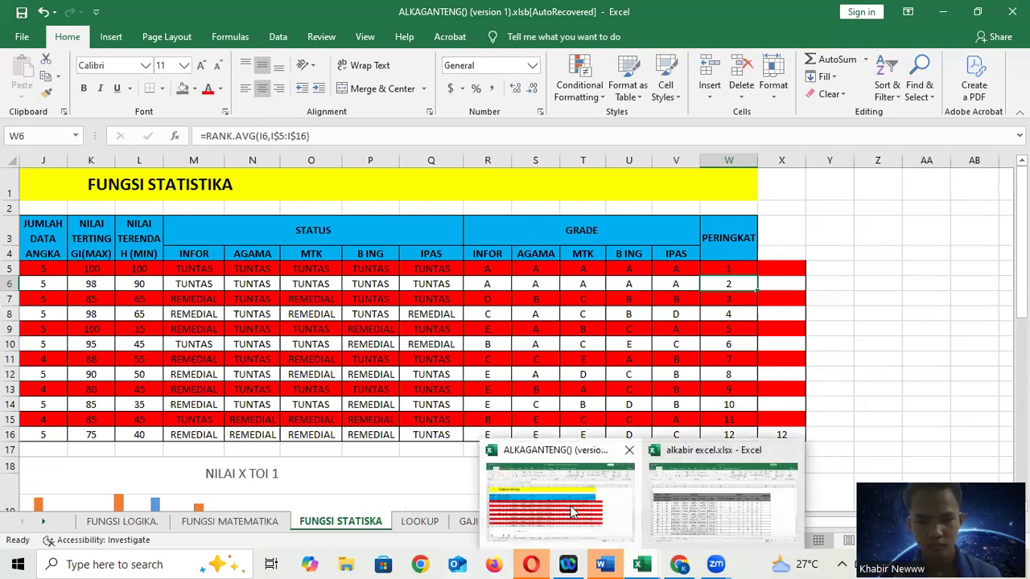
left_click(752, 498)
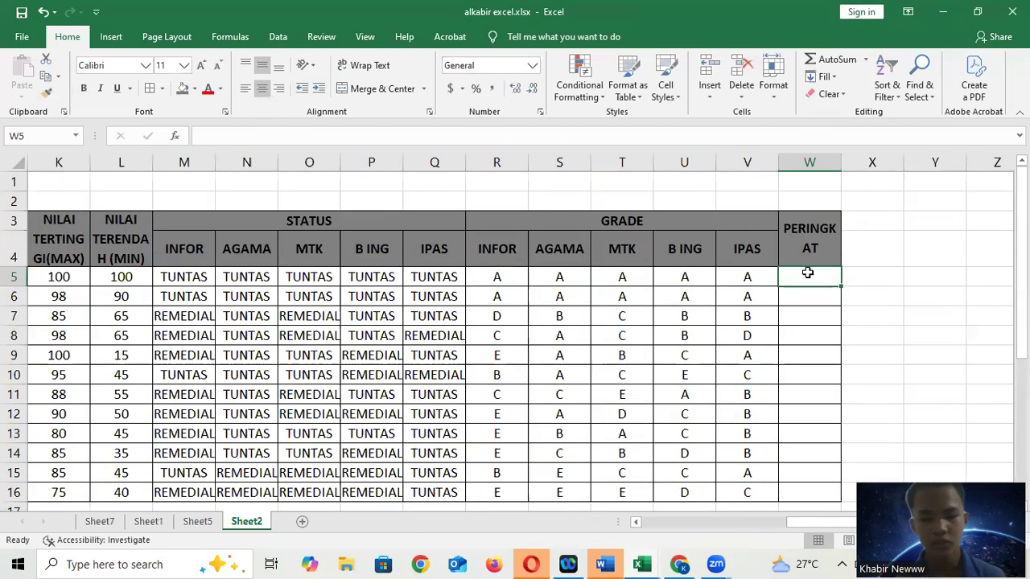
type("=RANK")
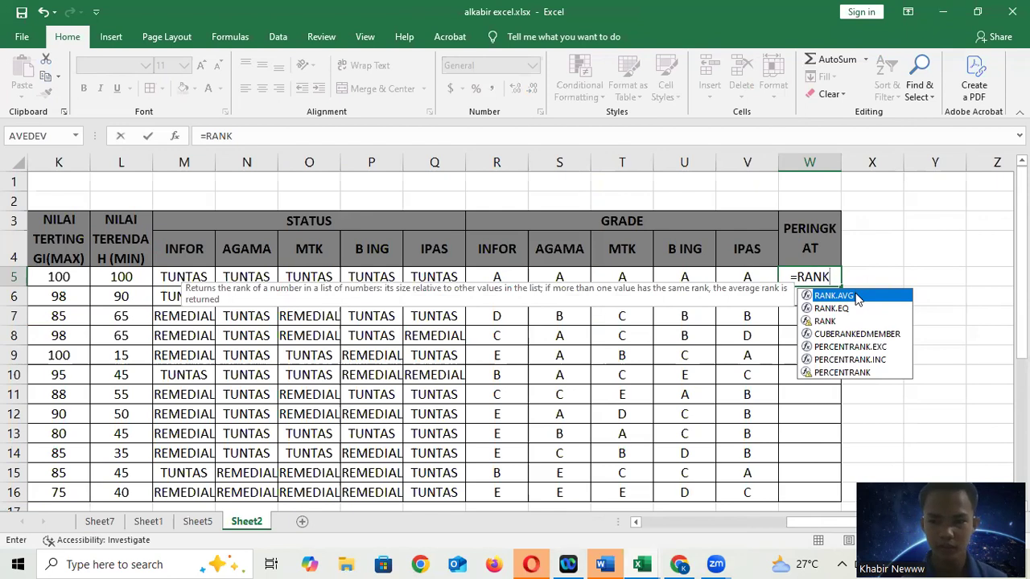
double_click(834, 296)
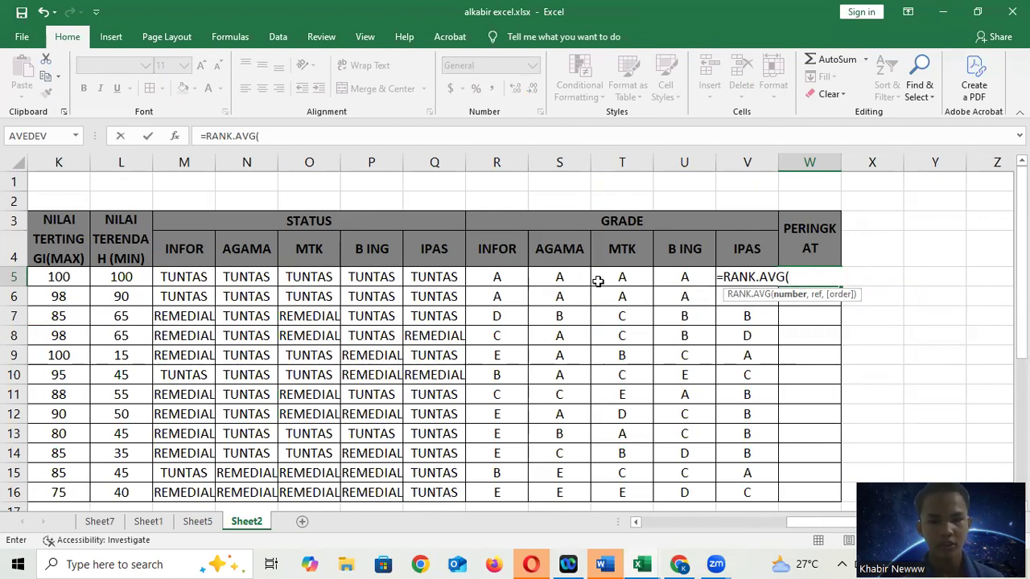
scroll(598, 280, "left", 4)
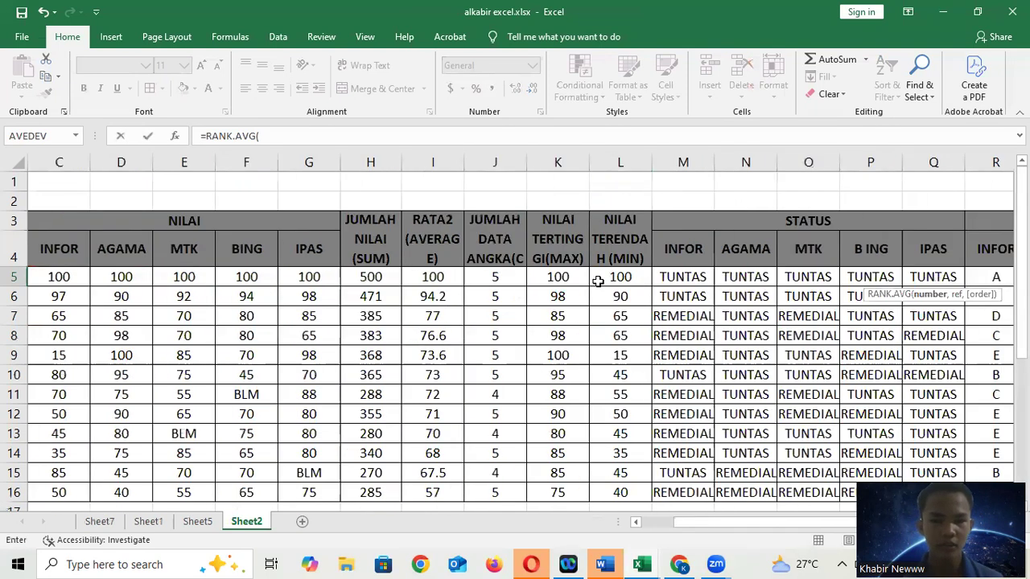
left_click(435, 276)
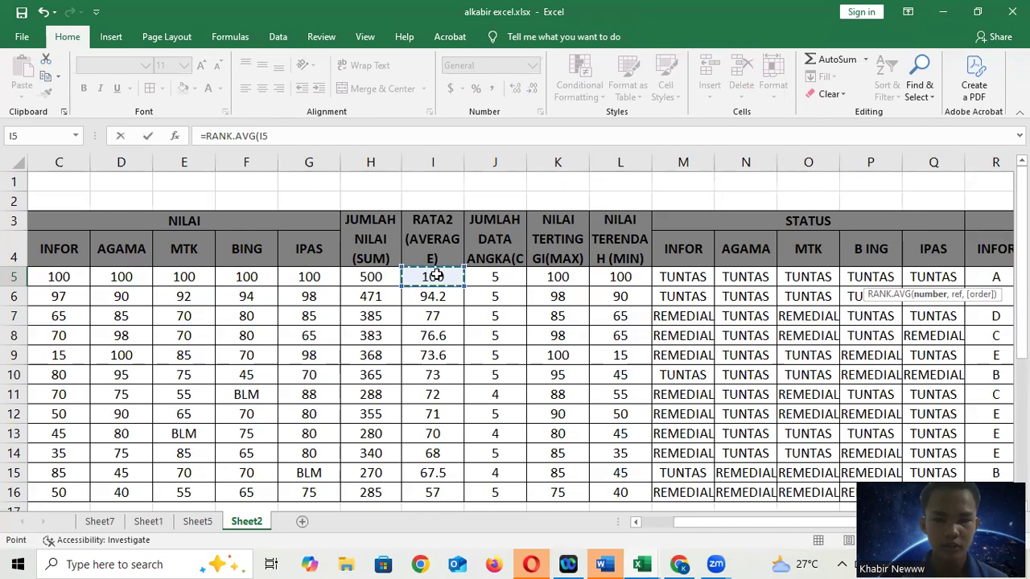
type(",")
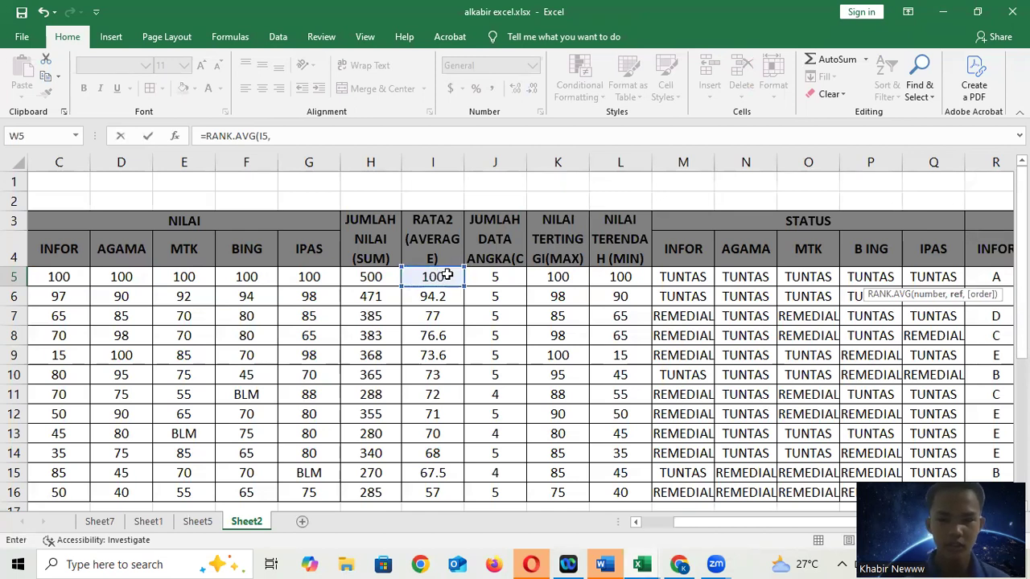
left_click_drag(444, 277, 452, 497)
key("Return")
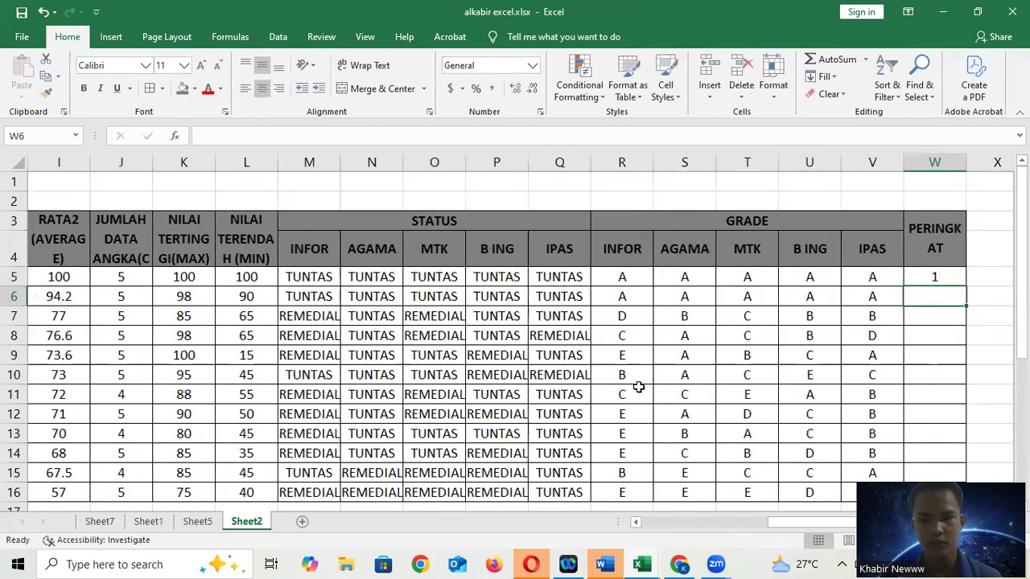
Step: Fill the RANK.AVG formula from W5 down the PERINGKAT column for the remaining students
left_click(933, 276)
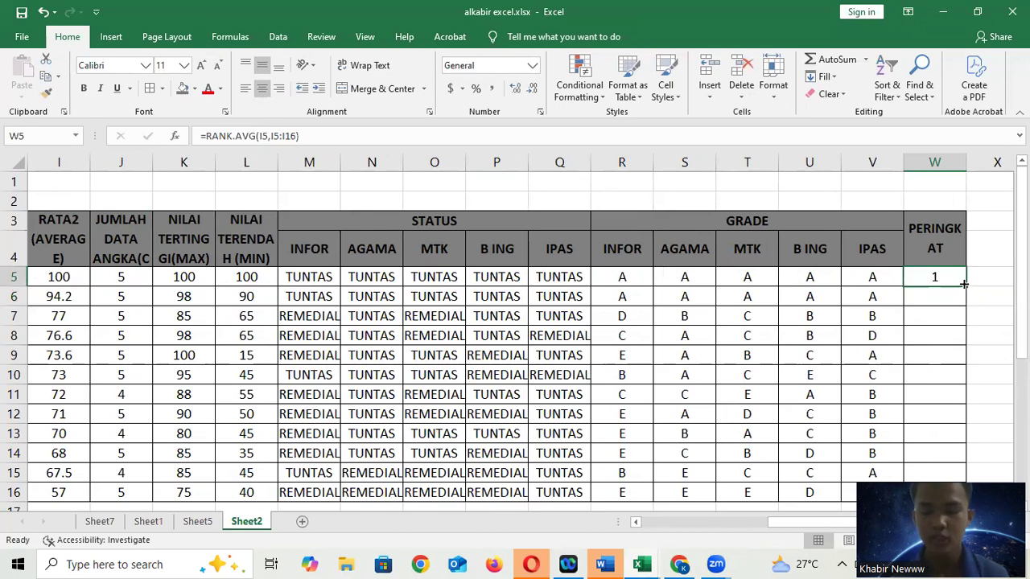
left_click_drag(964, 284, 982, 481)
left_click(935, 277)
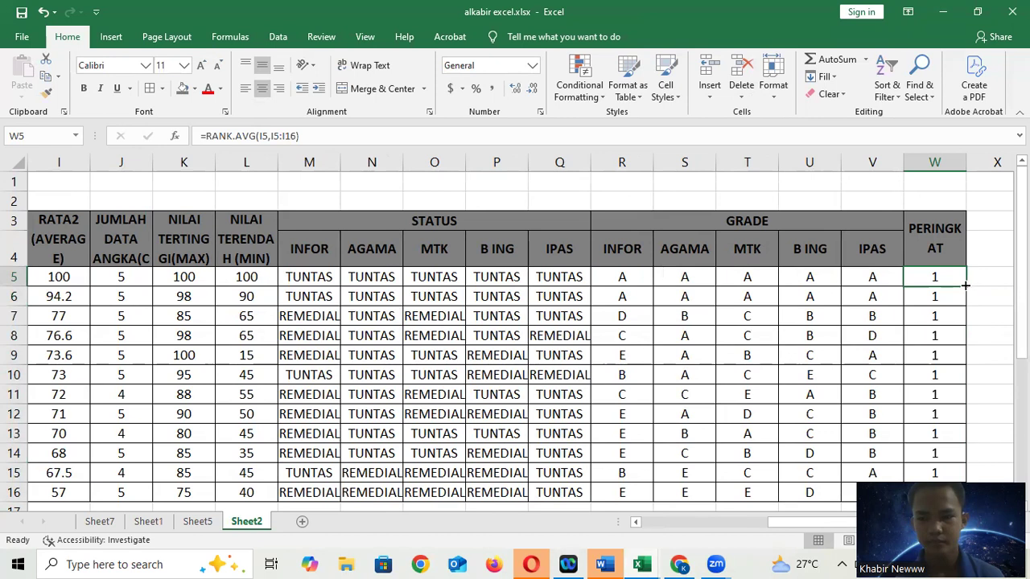
left_click_drag(964, 290, 962, 460)
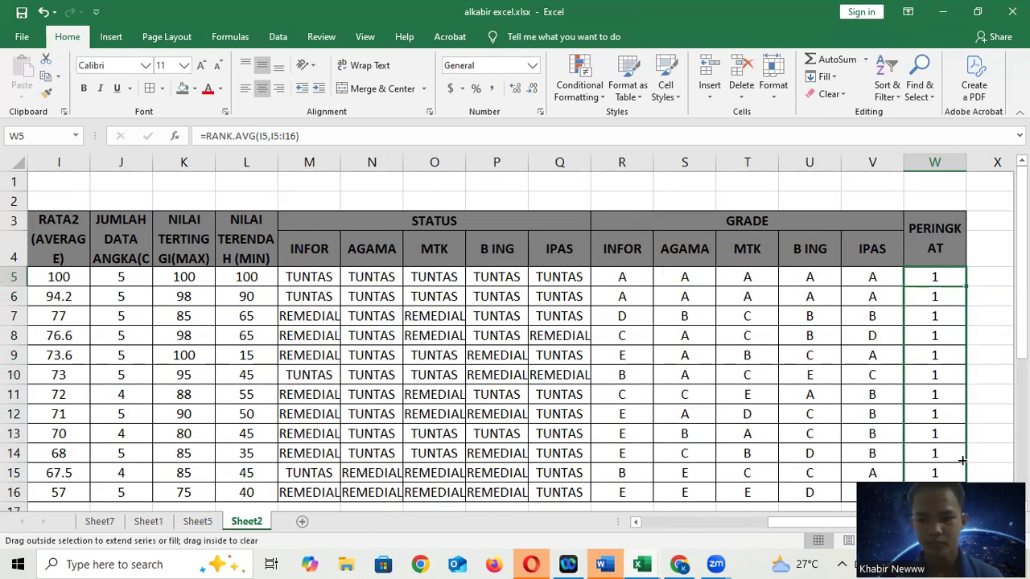
Step: Check the RANK.AVG formulas in W6 and W5, and compare them with W5 in the ALKAGANTENG workbook
left_click(939, 298)
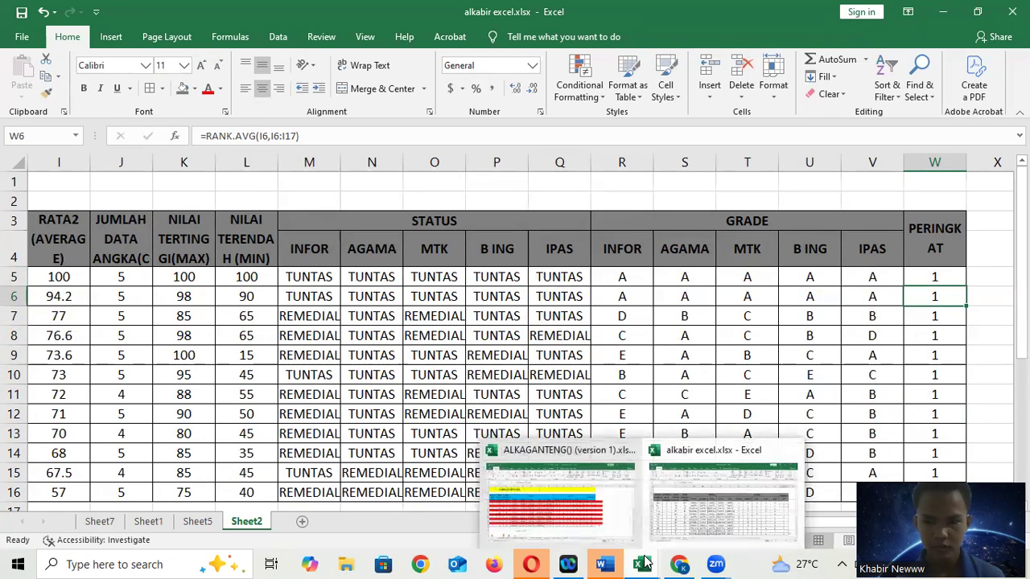
left_click(938, 278)
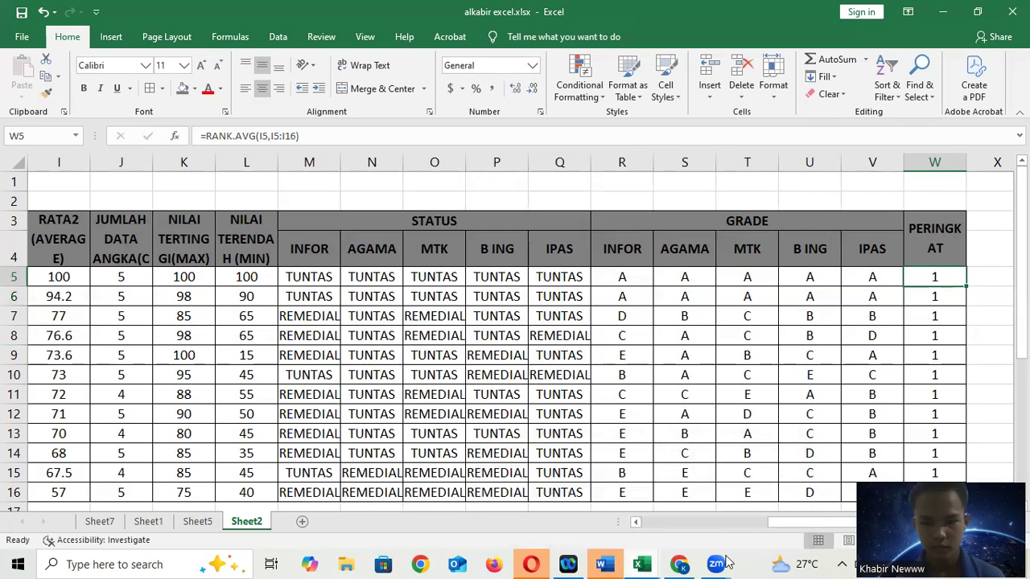
mouse_move(641, 564)
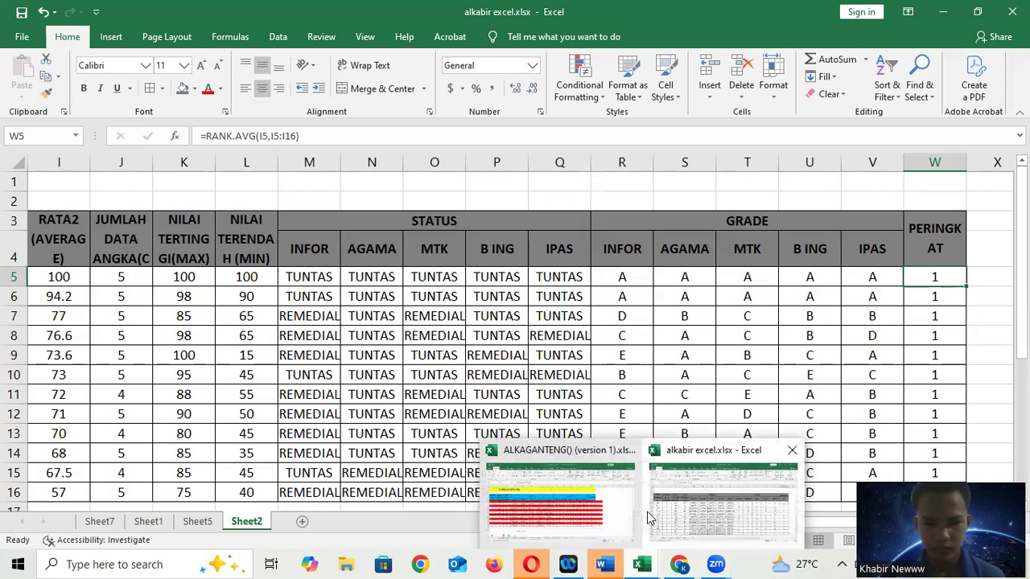
left_click(562, 514)
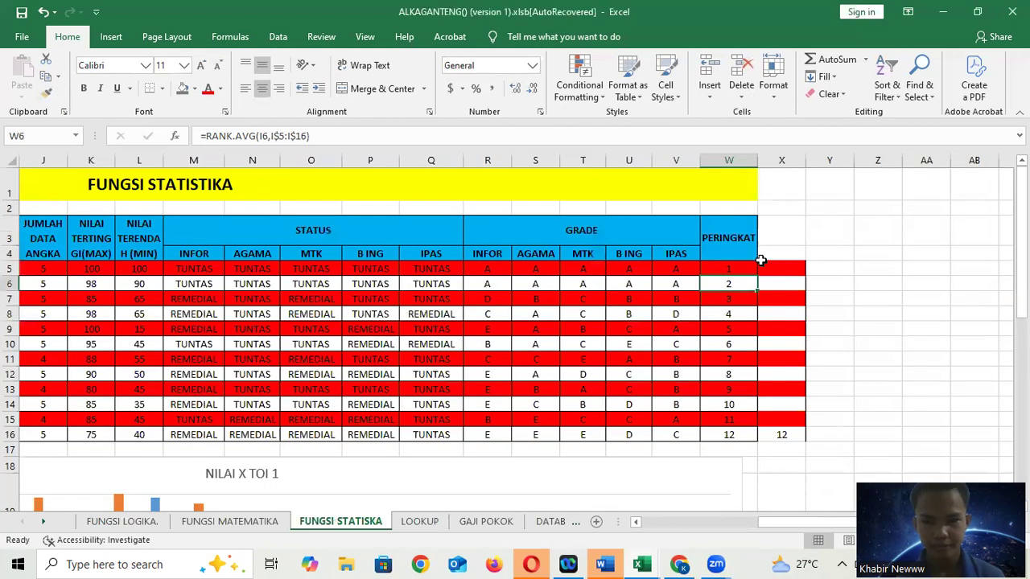
left_click(746, 268)
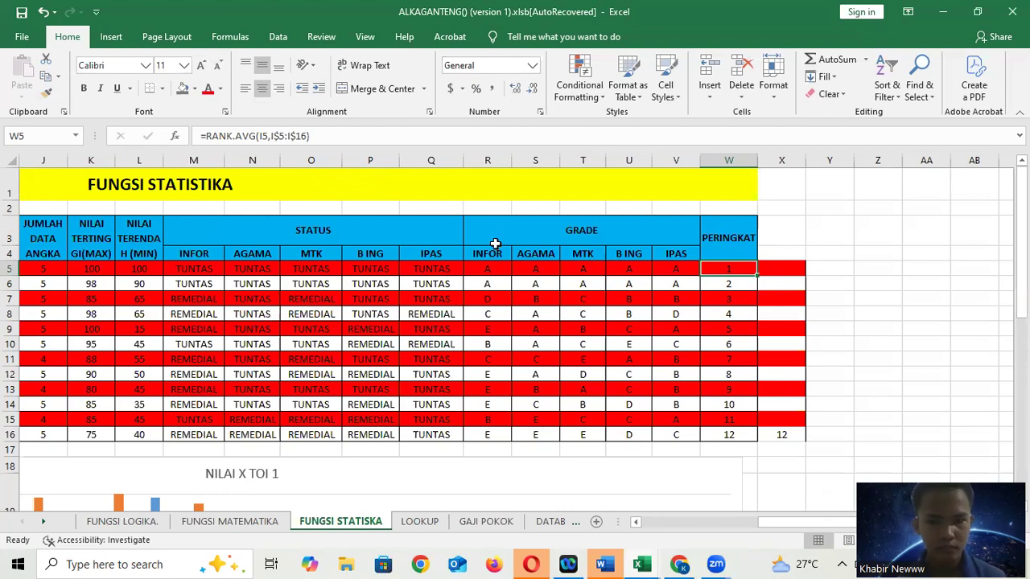
Step: Clear W6 in the ALKAGANTENG workbook's PERINGKAT column and refill the W5 formula down through W7
left_click(735, 288)
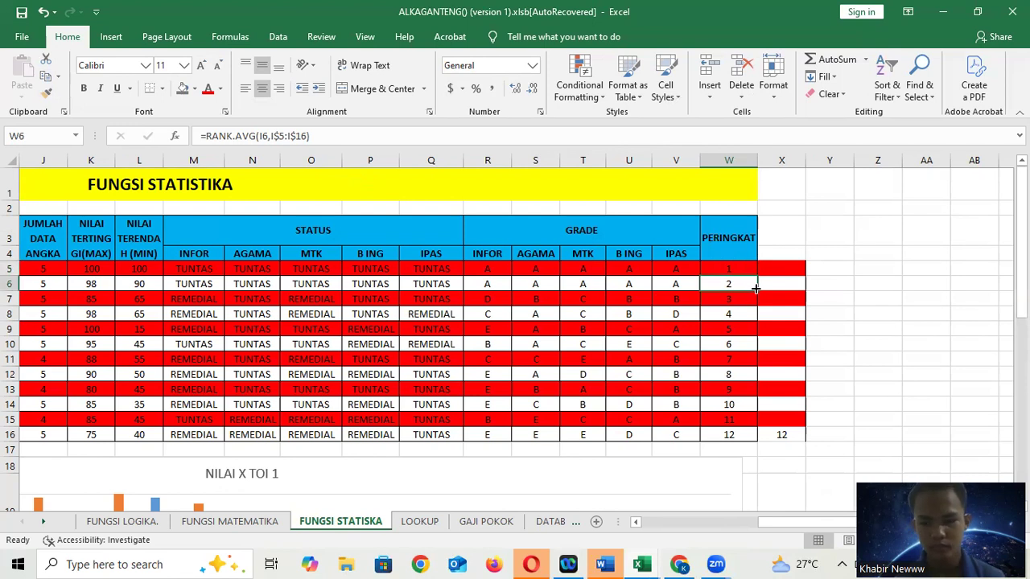
key("Delete")
left_click(740, 270)
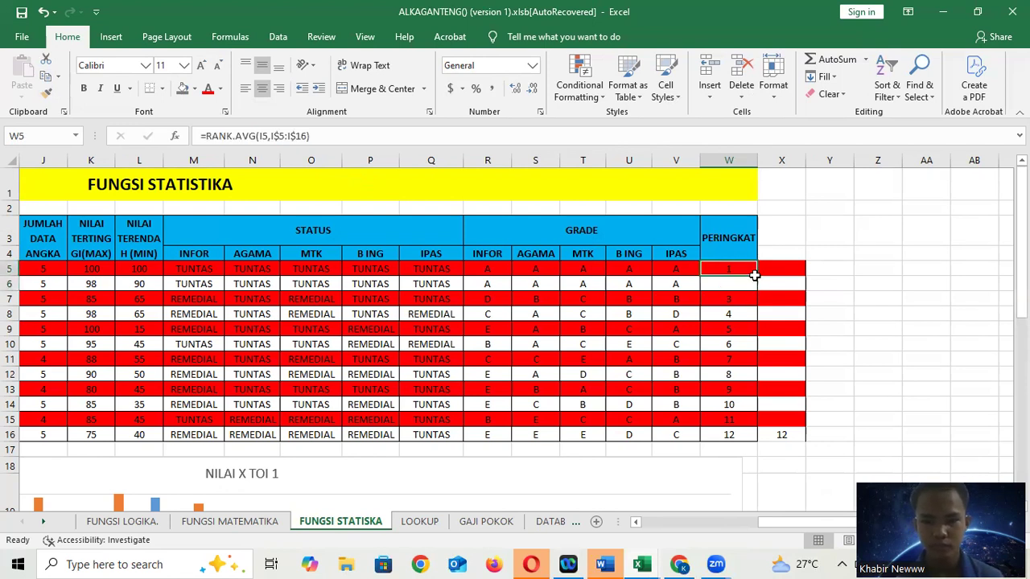
left_click_drag(755, 275, 754, 304)
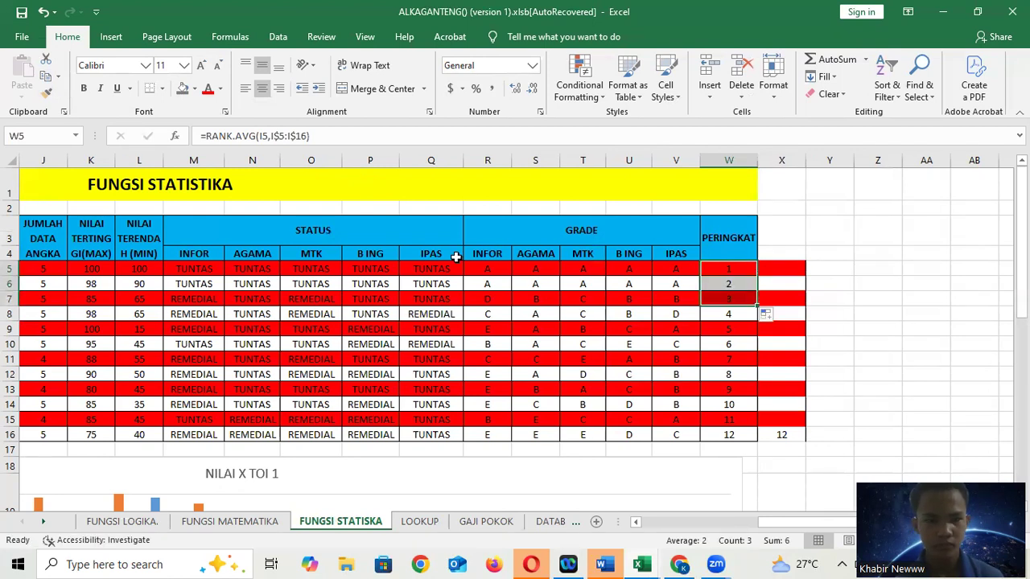
Step: Check the RANK.AVG formula in W6 of the ALKAGANTENG workbook against the averages column
left_click(736, 290)
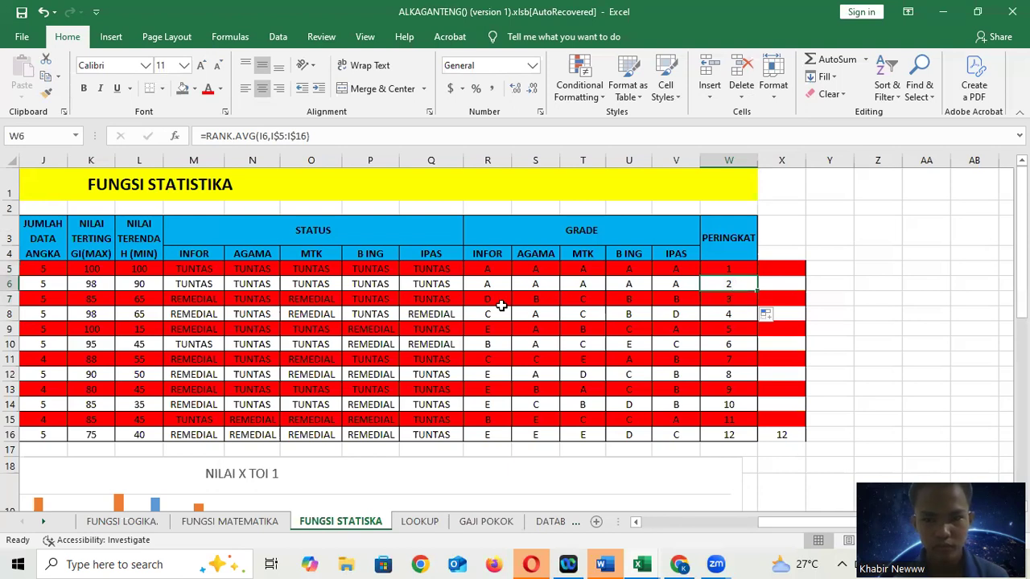
scroll(501, 306, "left", 5)
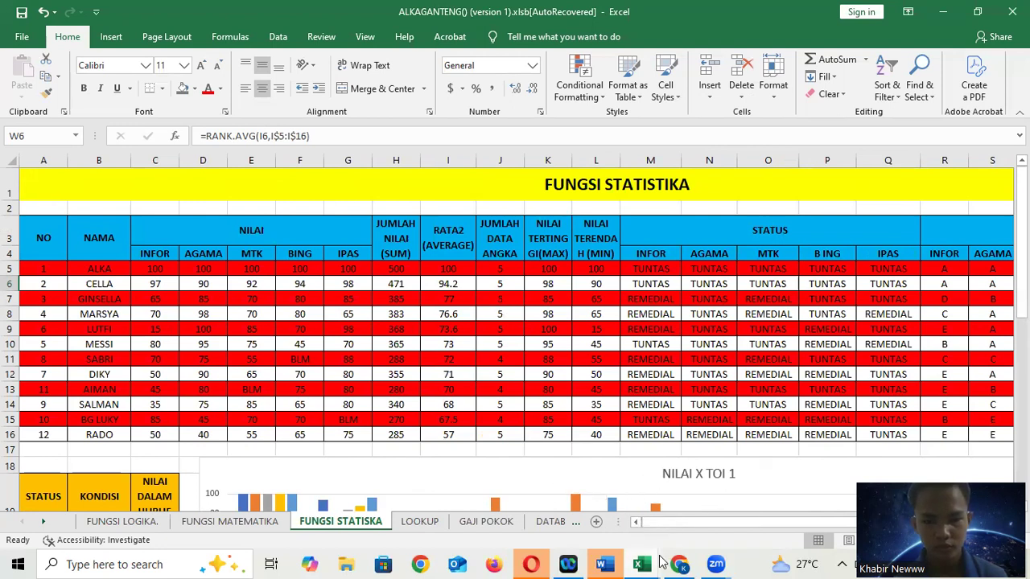
Step: Return to alkabir excel.xlsx and clear the PERINGKAT column, W5:W16, on Sheet2
mouse_move(648, 563)
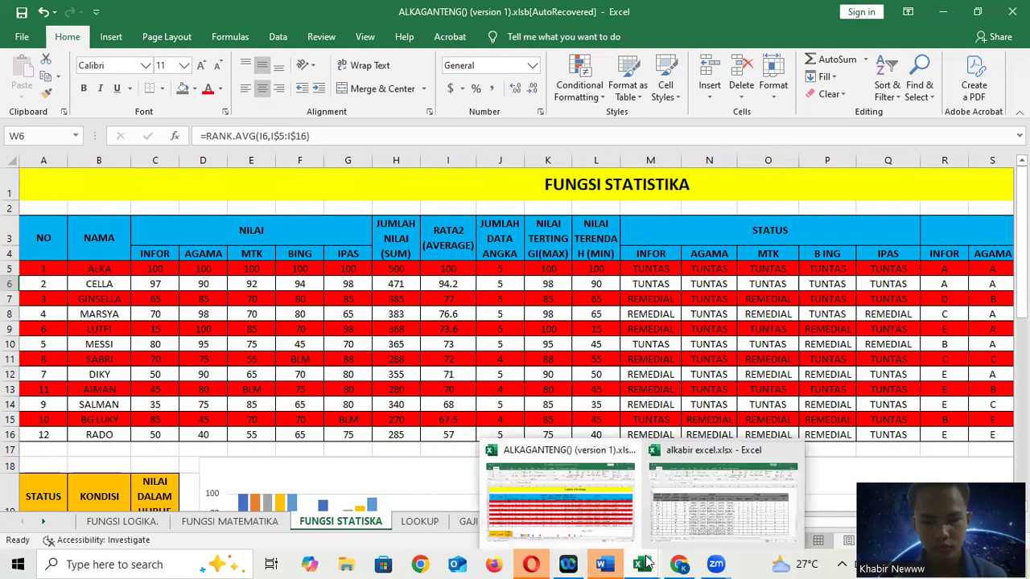
left_click(742, 497)
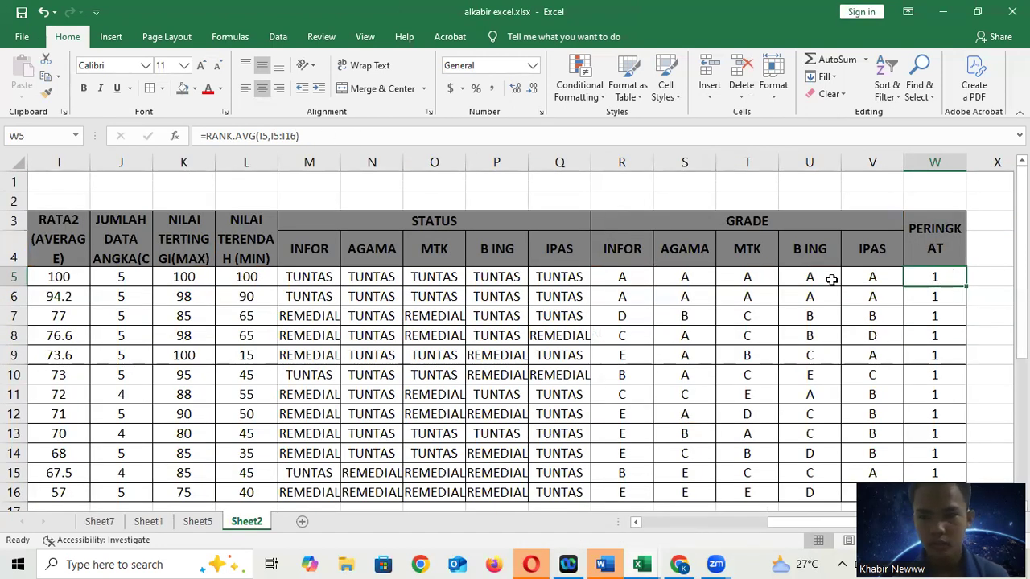
left_click_drag(945, 277, 945, 318)
key("Delete")
scroll(945, 318, "up", 3)
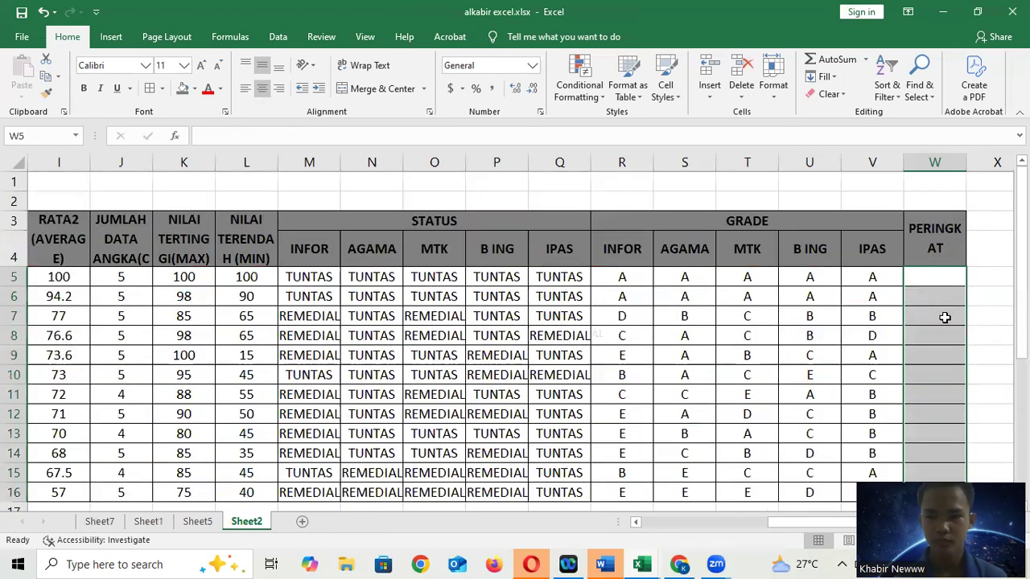
Step: Enter =RANK.AVG(I5,$I$5:$I$16) in W5 to rank the first student's average against the locked range
left_click(935, 275)
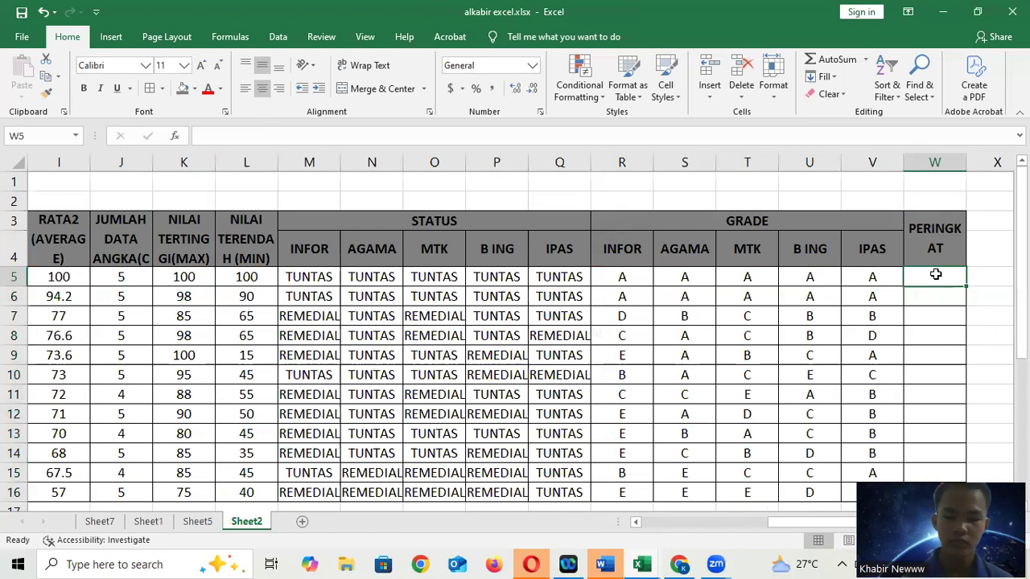
type("=")
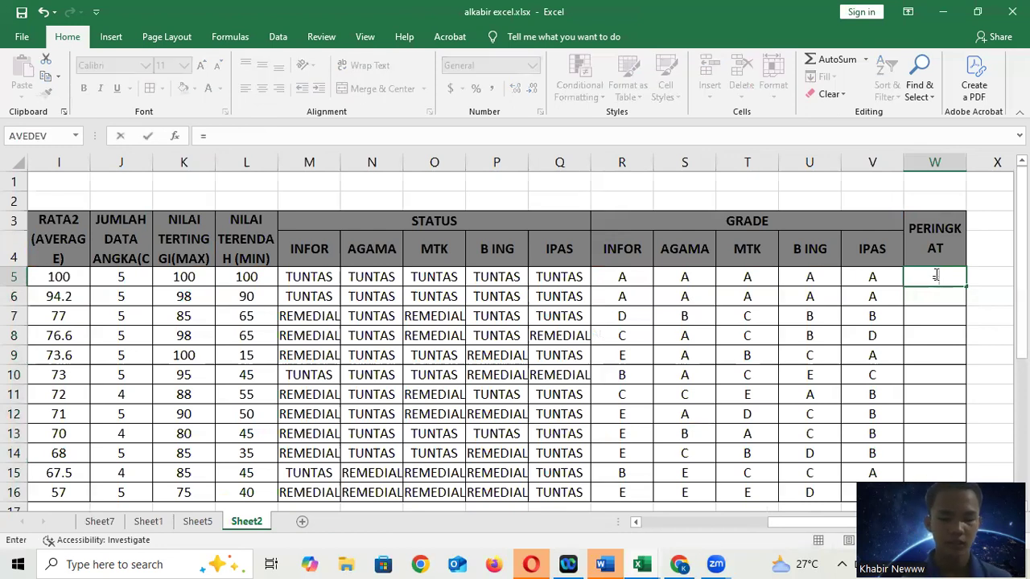
type("RANK")
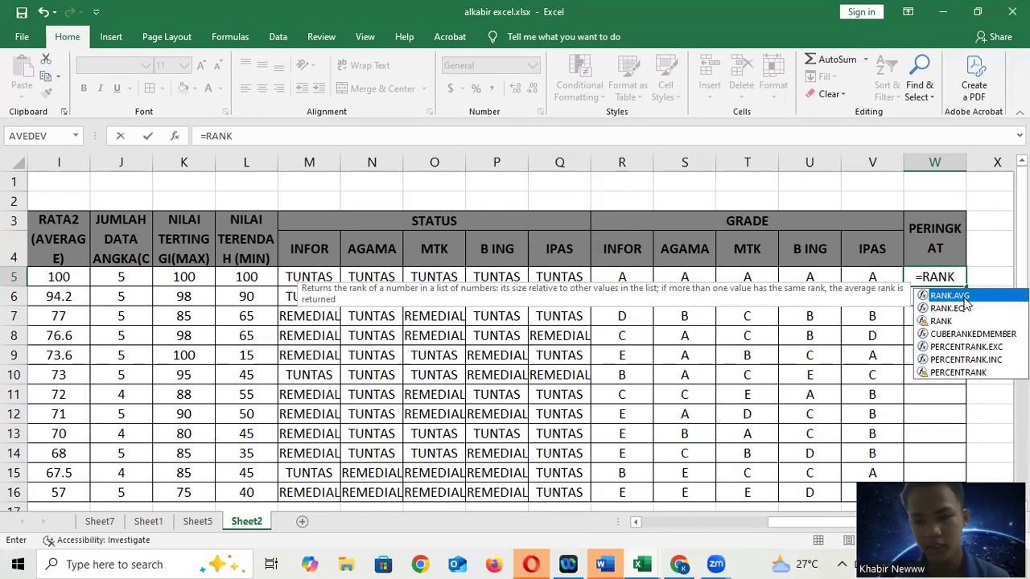
double_click(953, 295)
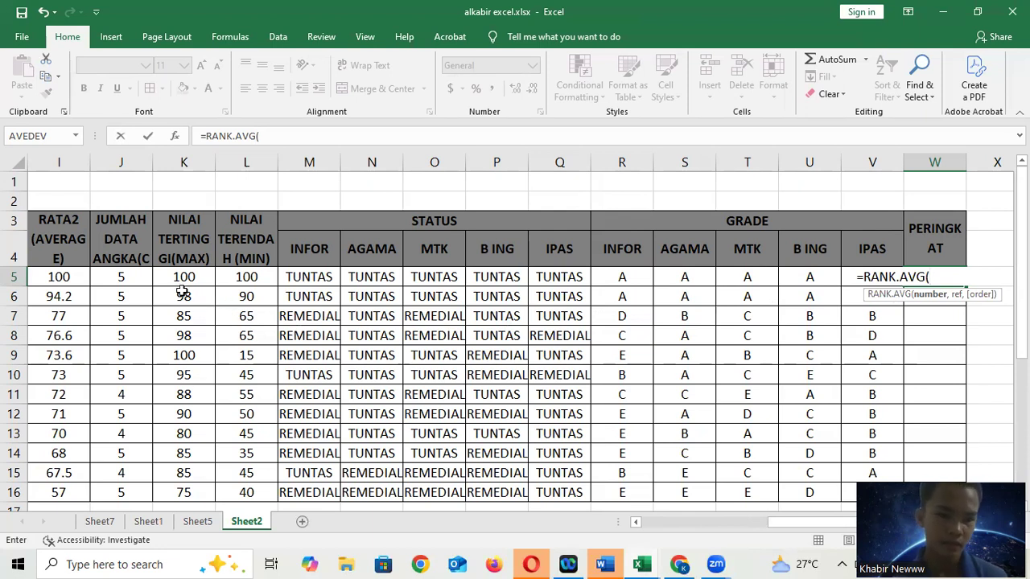
left_click(66, 277)
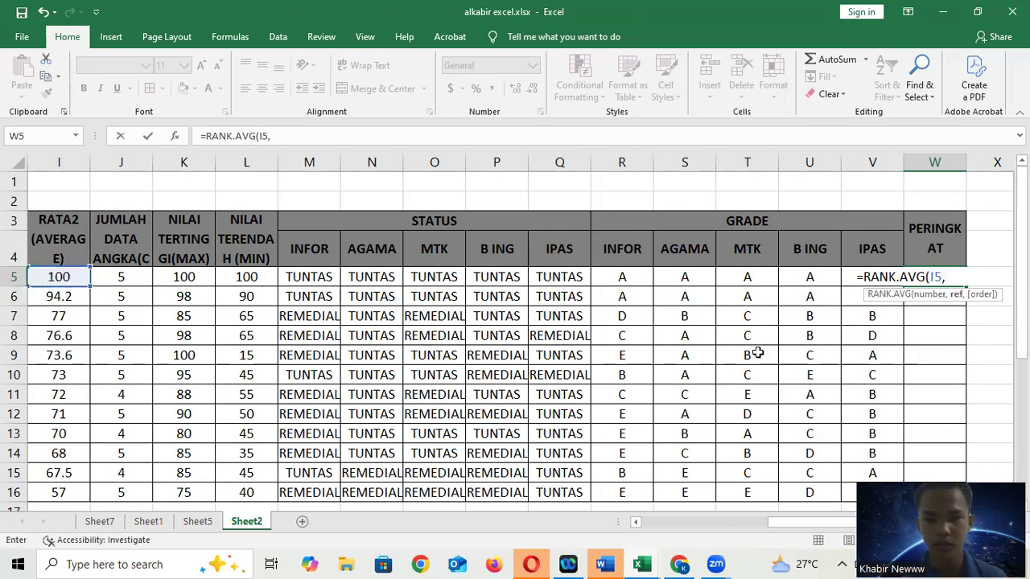
left_click_drag(70, 277, 70, 430)
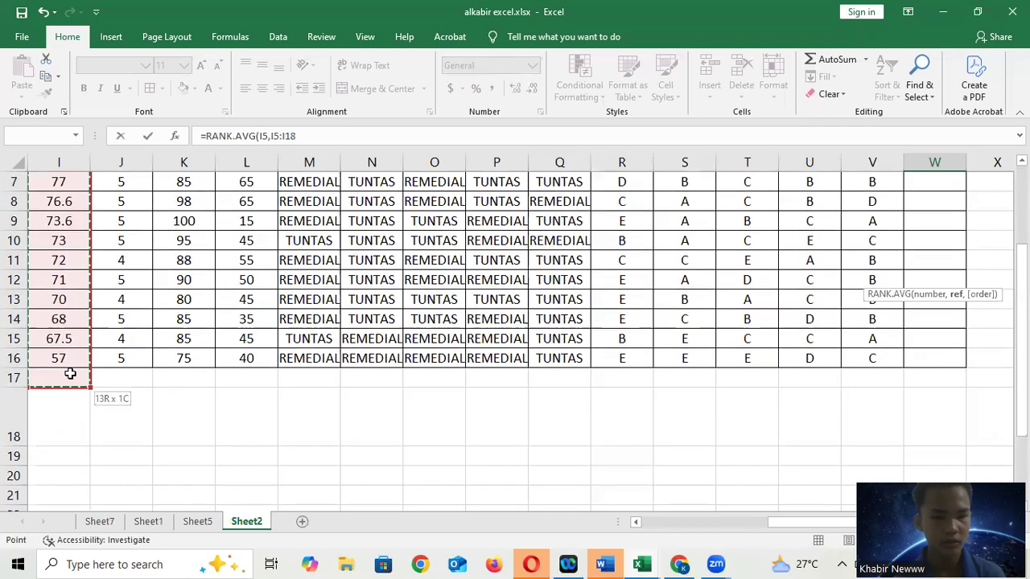
left_click_drag(71, 359, 70, 359)
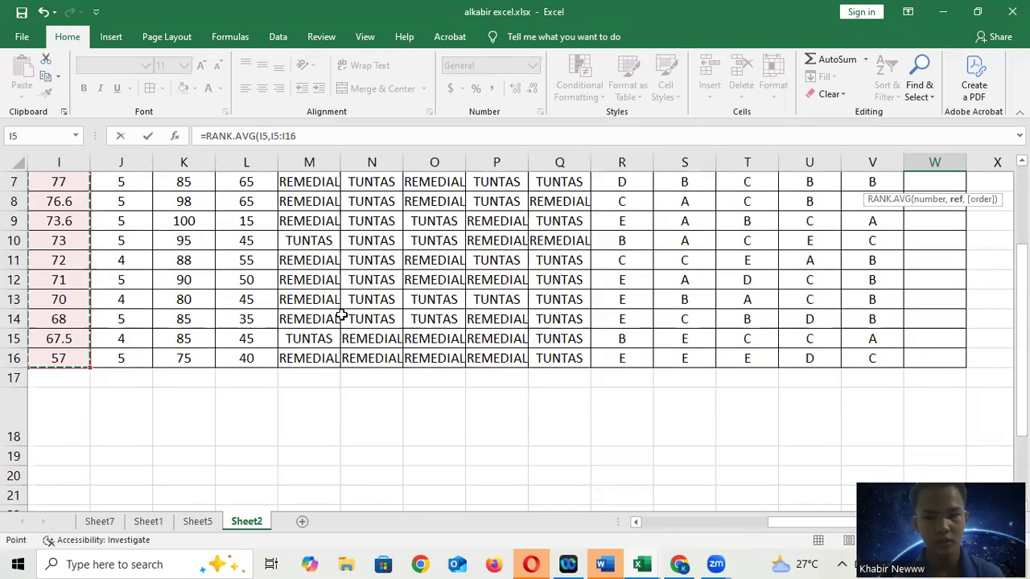
scroll(342, 315, "up", 2)
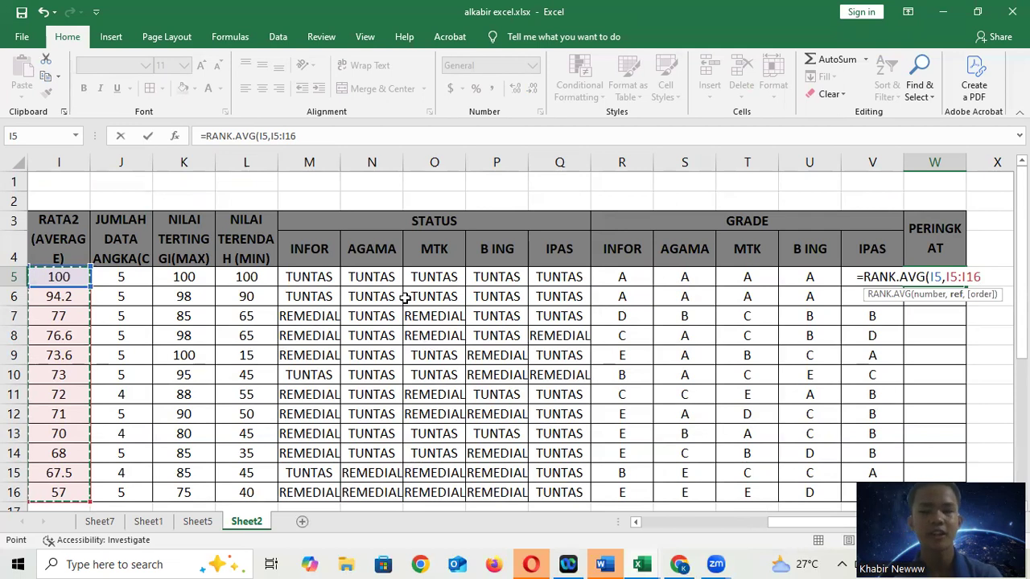
key("F4")
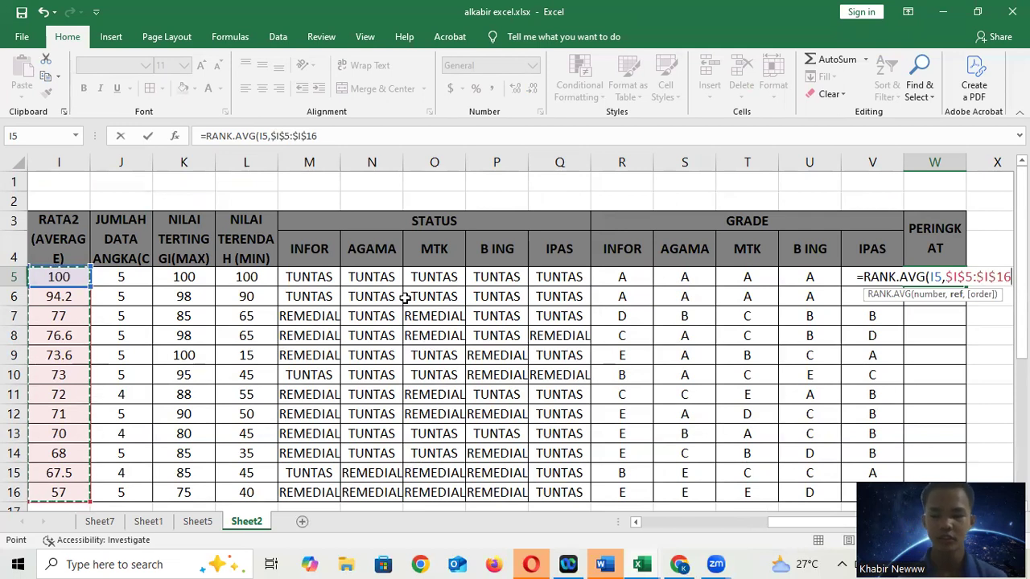
key("Return")
key("Return")
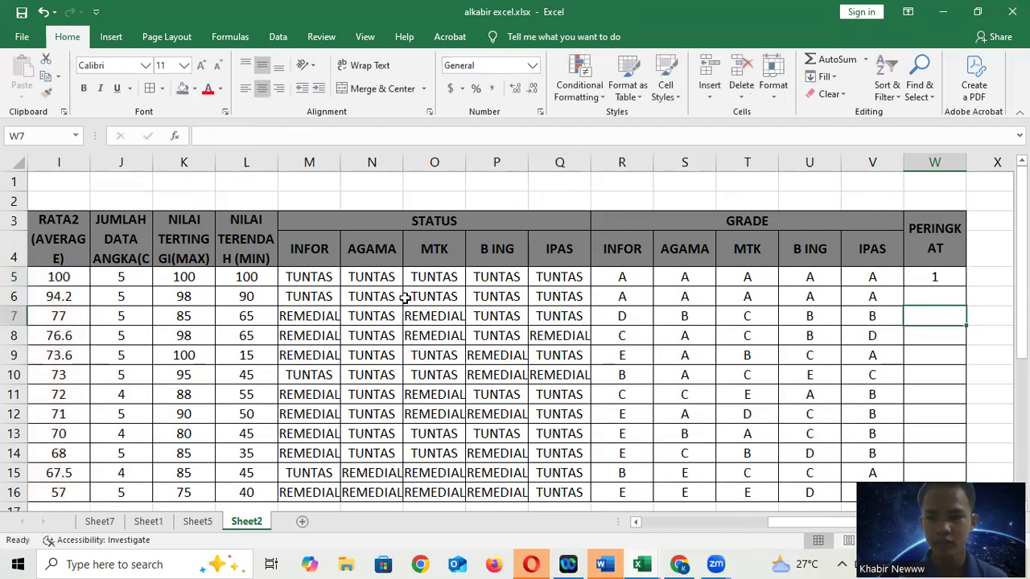
Step: Fill the RANK.AVG formula from W5 down through W16 and check the copied formula in W15
left_click(953, 276)
left_click_drag(965, 286, 968, 473)
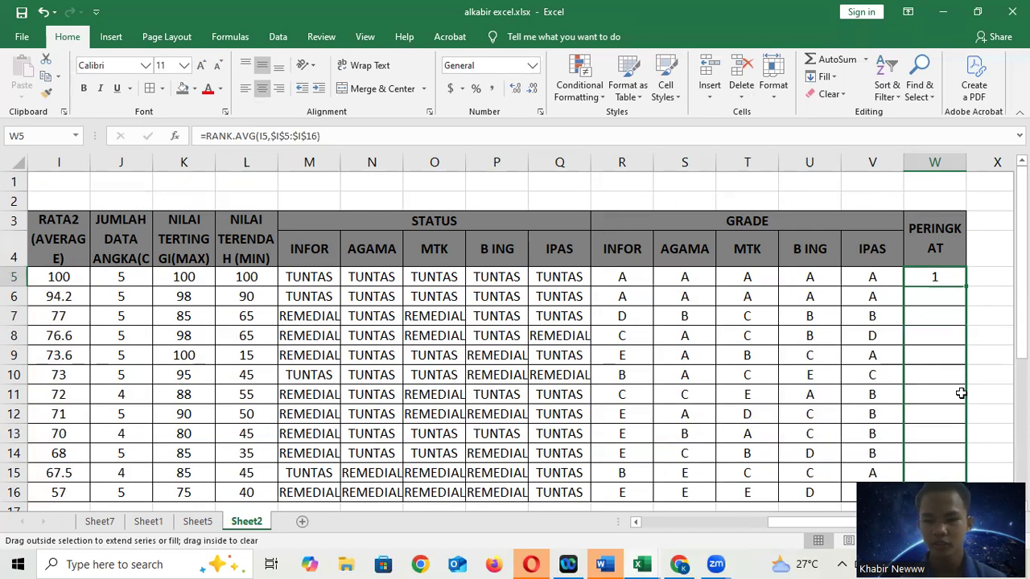
left_click_drag(960, 392, 960, 349)
scroll(960, 351, "down", 3)
scroll(961, 351, "up", 2)
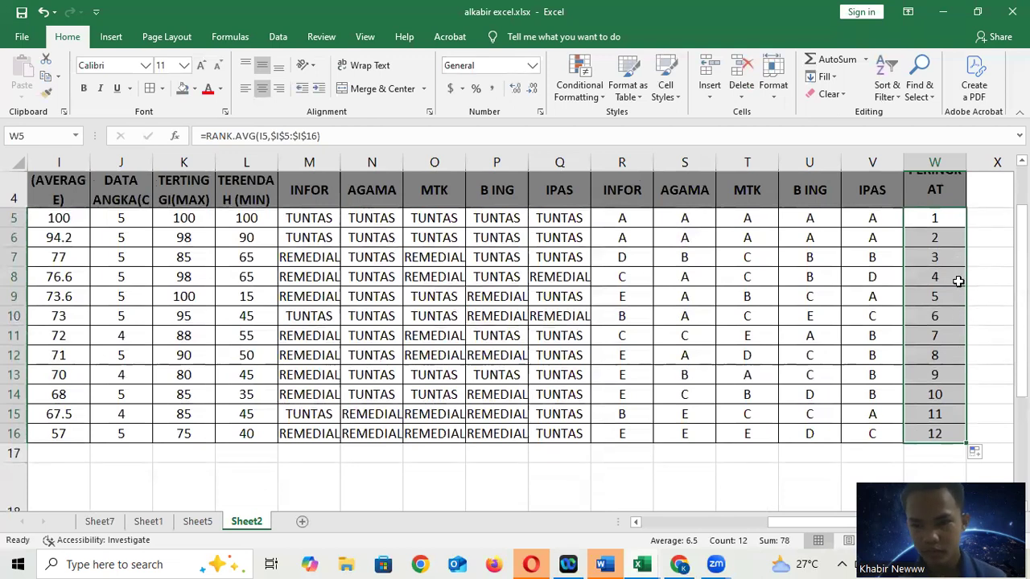
left_click(944, 412)
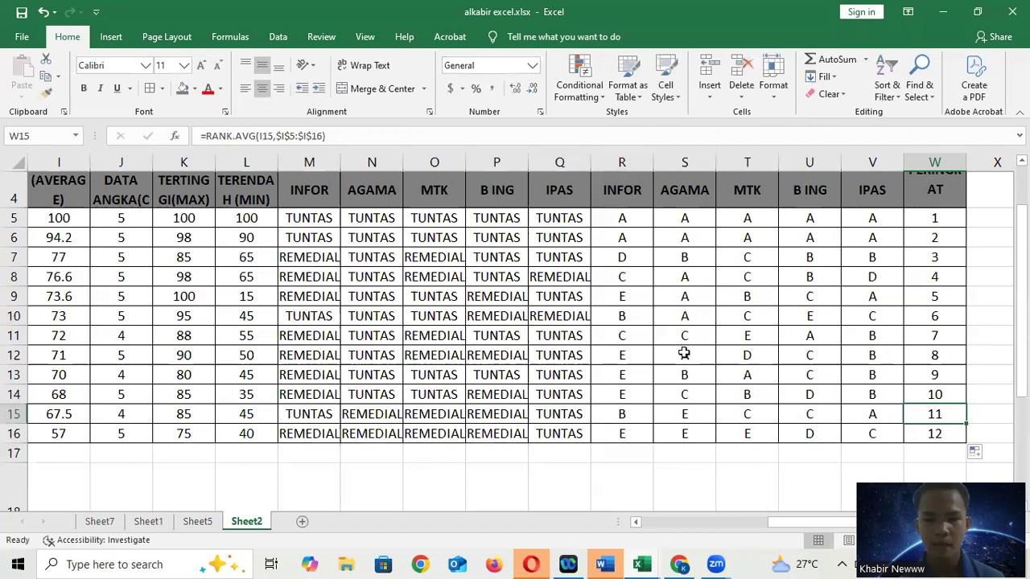
Step: Replace the MIN formula in L10 of the lowest-score column with the value 80
left_click(249, 310)
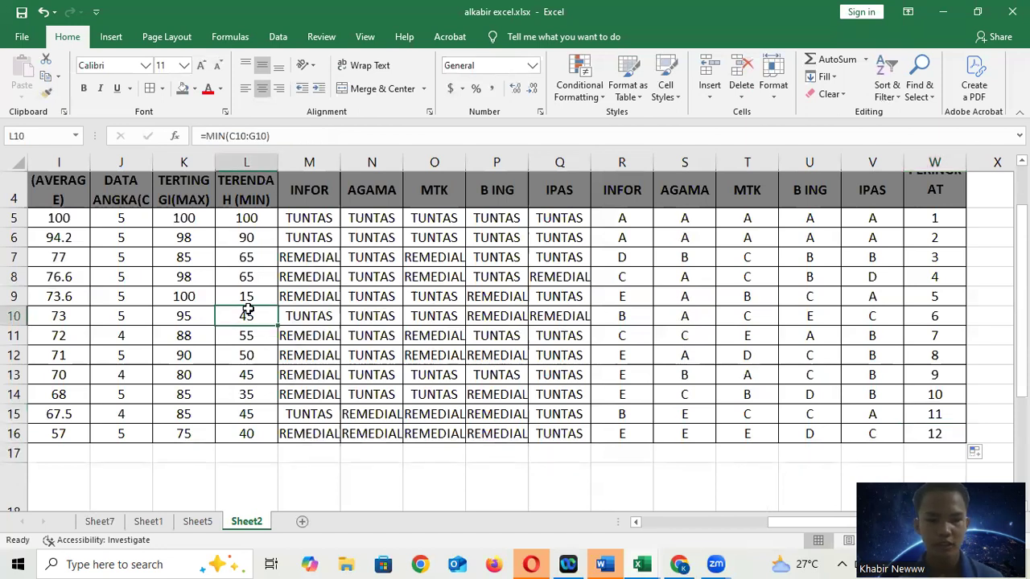
key("BackSpace")
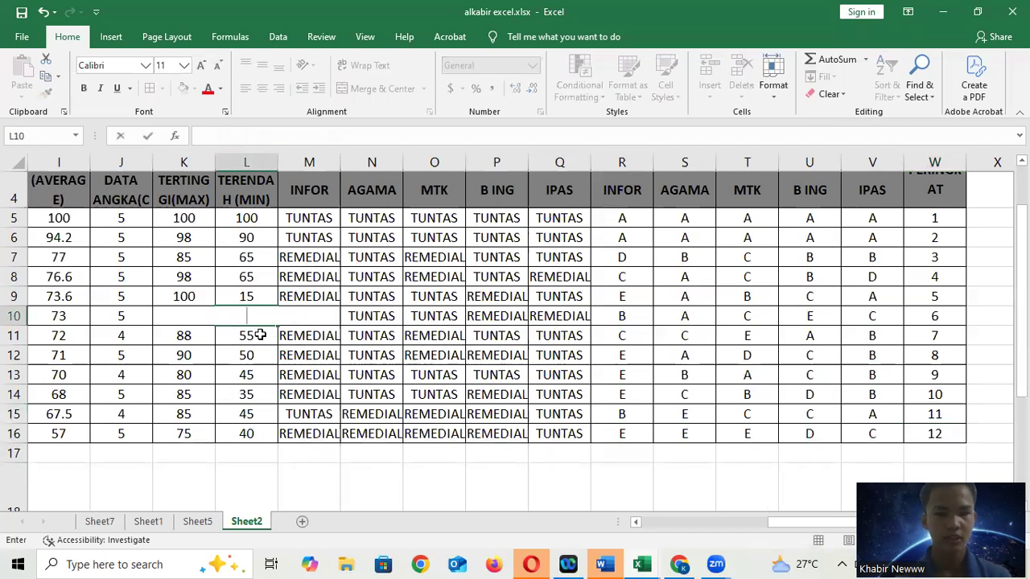
type("80")
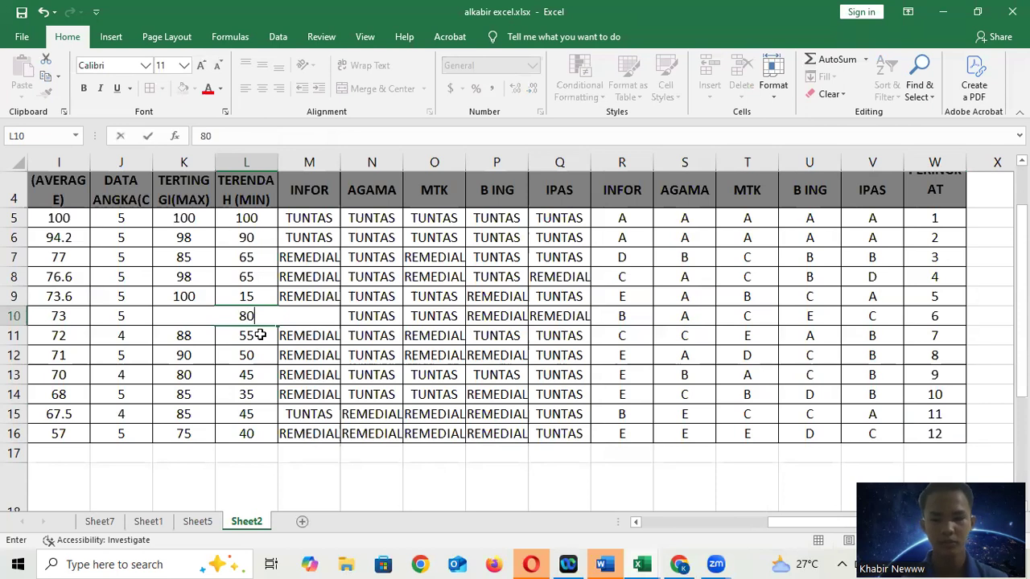
left_click(227, 372)
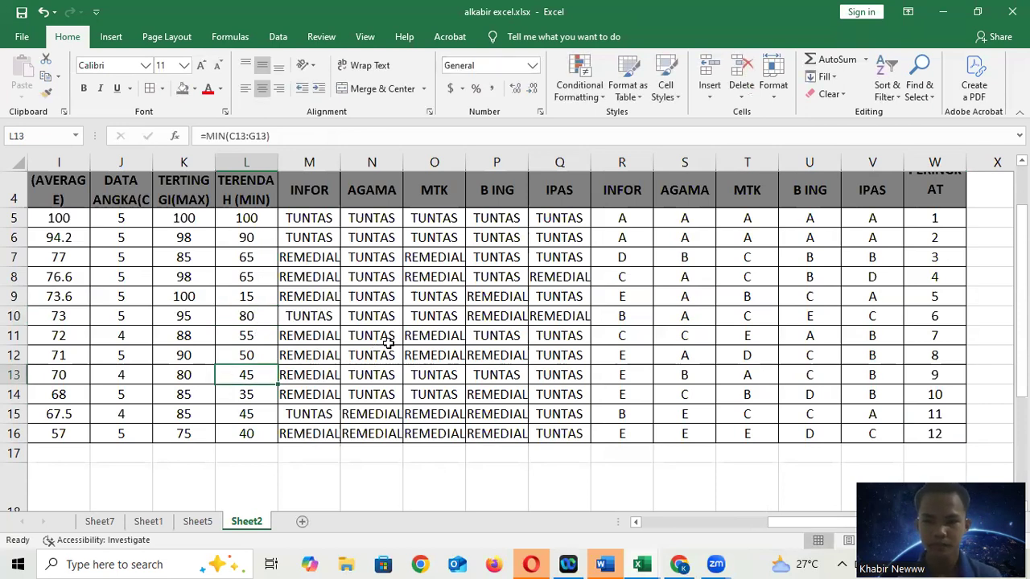
left_click(126, 316)
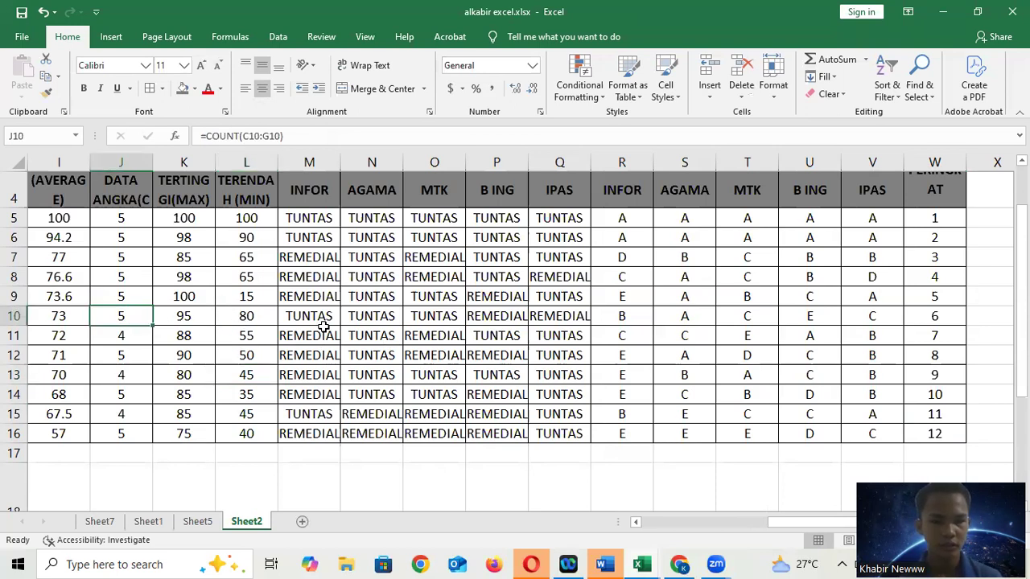
Step: Clear the value in L10 and refill the MIN formula from L8 down through L14
left_click(253, 315)
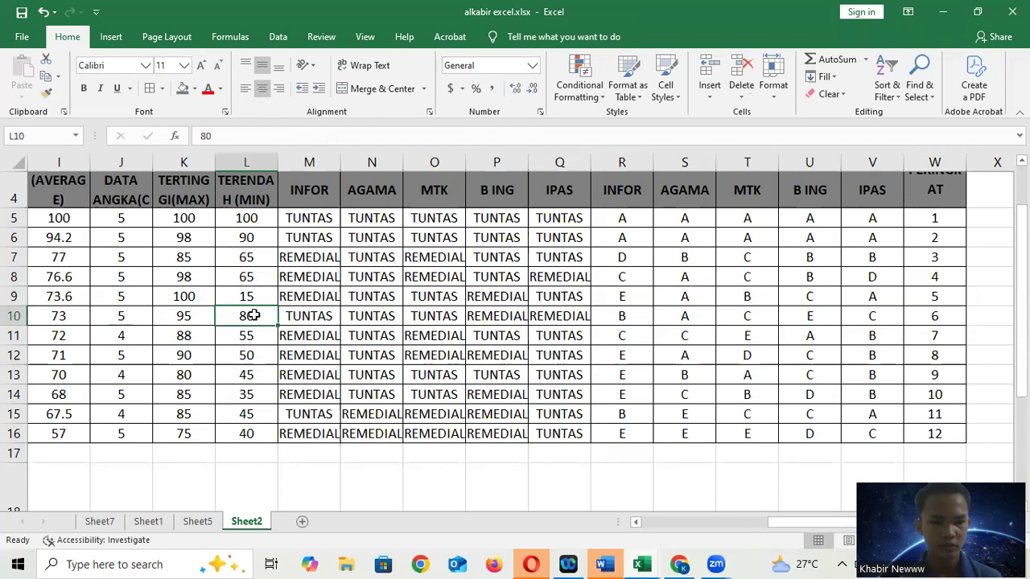
key("BackSpace")
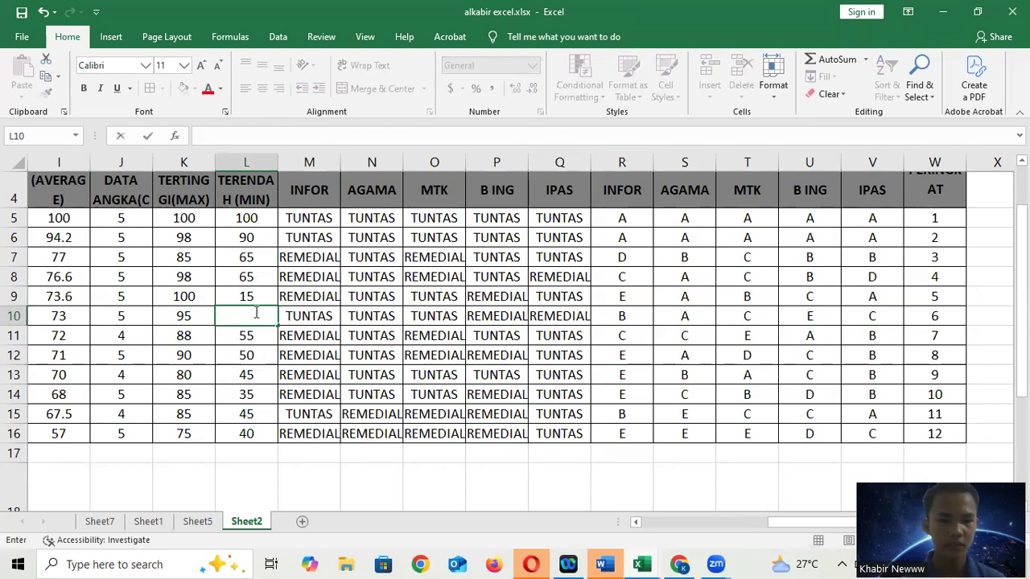
left_click(261, 276)
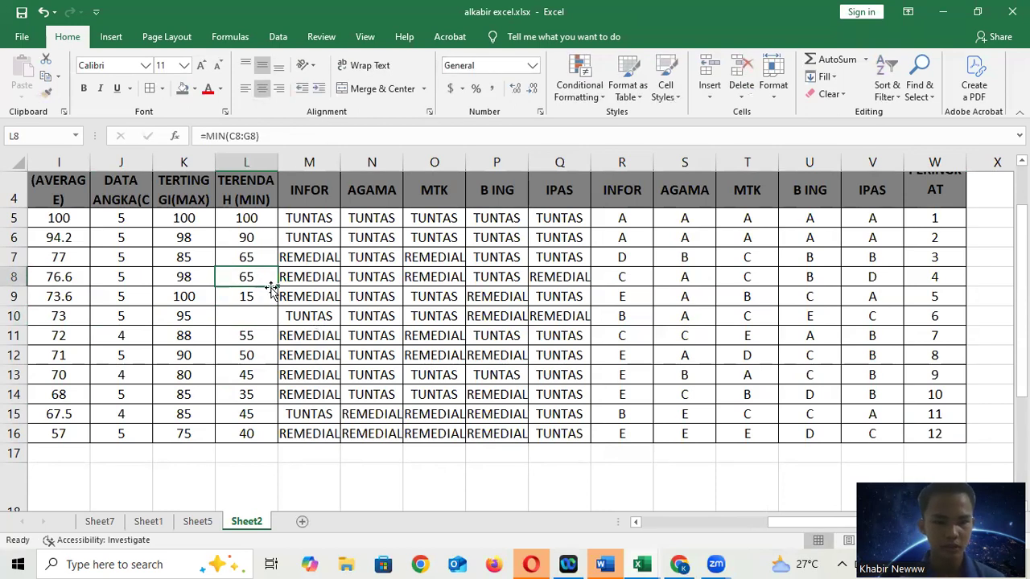
left_click_drag(277, 286, 271, 396)
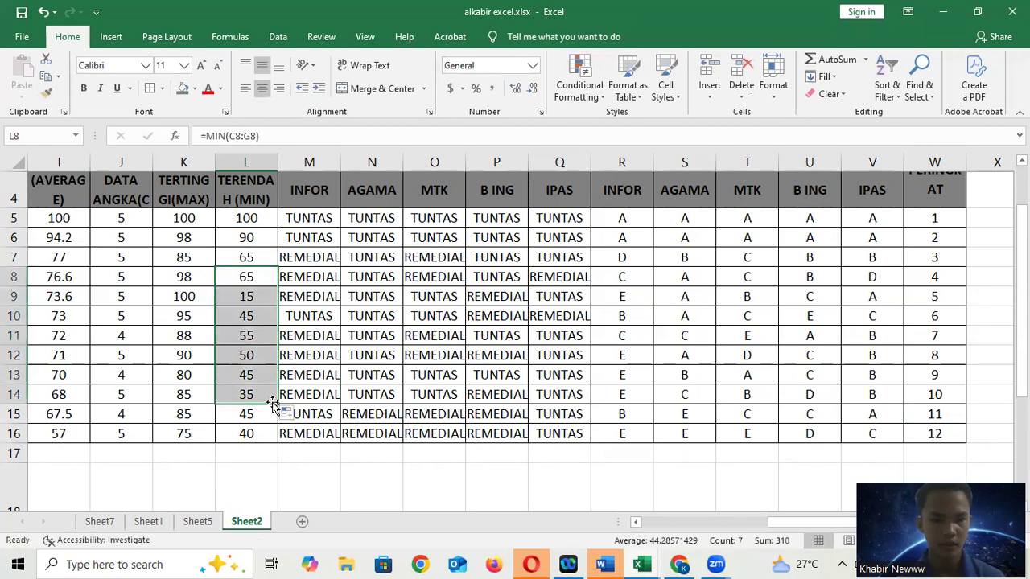
Step: Check the SUM formulas in H6 and H5, and clear the totals in H5:H16
scroll(197, 351, "left", 4)
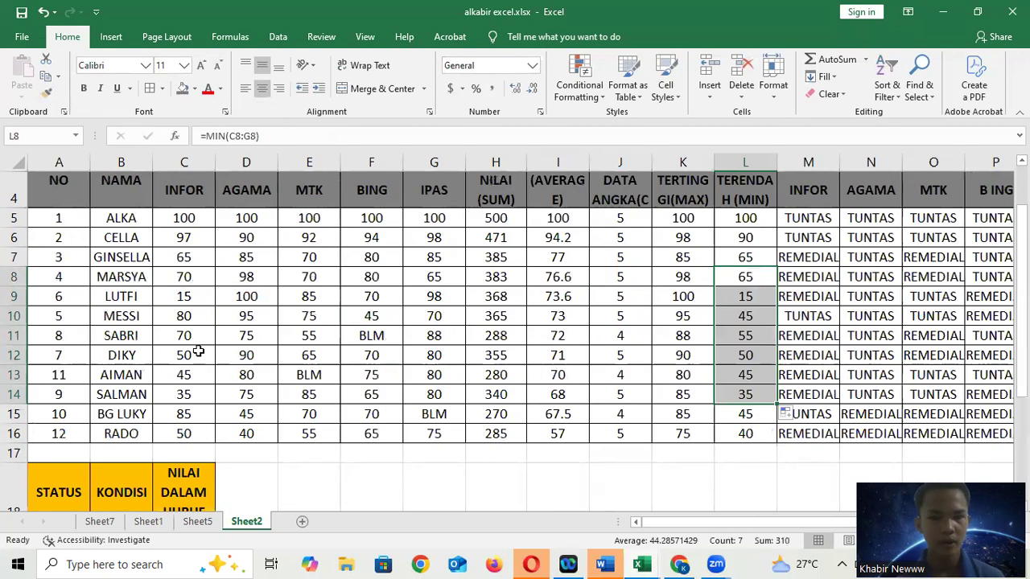
scroll(197, 351, "right", 2)
scroll(200, 349, "left", 1)
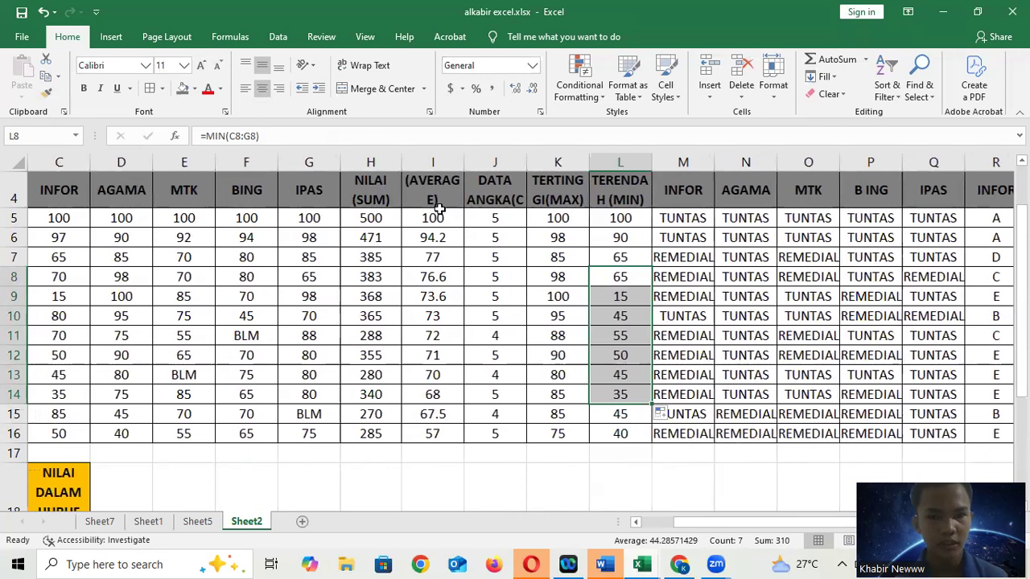
left_click(375, 234)
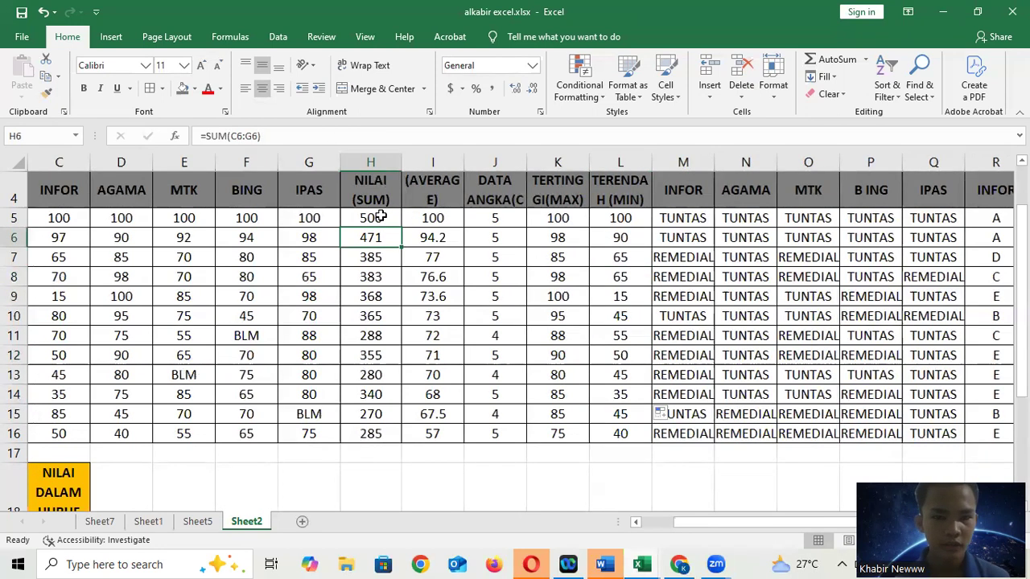
left_click(382, 217)
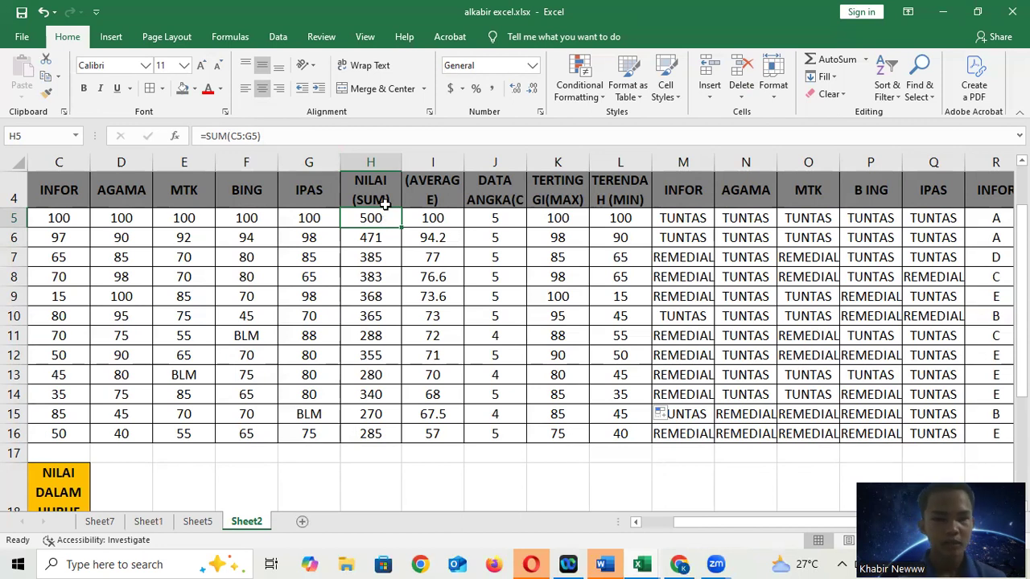
left_click_drag(388, 217, 394, 442)
key("Delete")
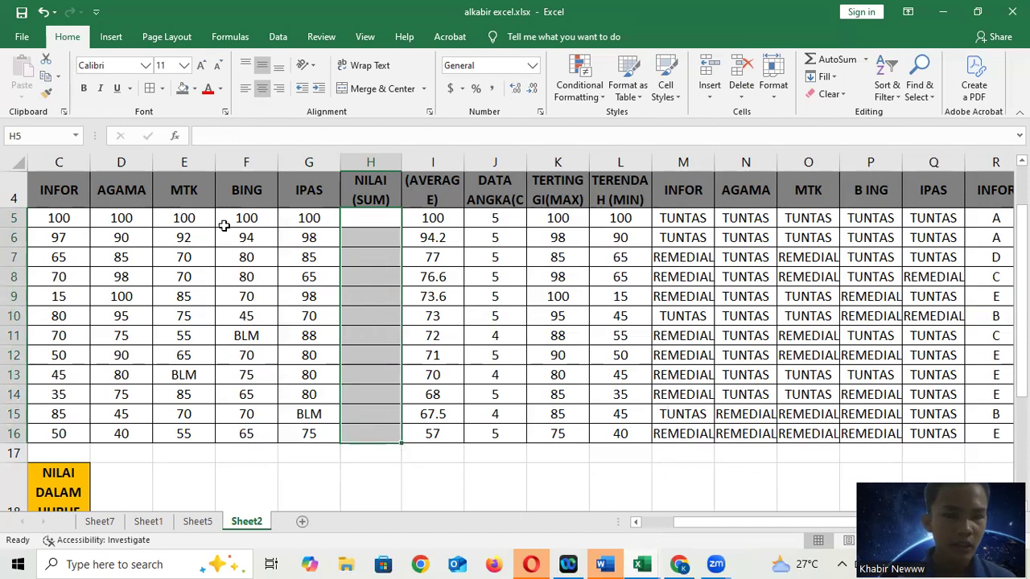
Step: Fill the totals in H5:H16 at once by applying AutoSum to the whole score range C5:H16
scroll(299, 230, "left", 2)
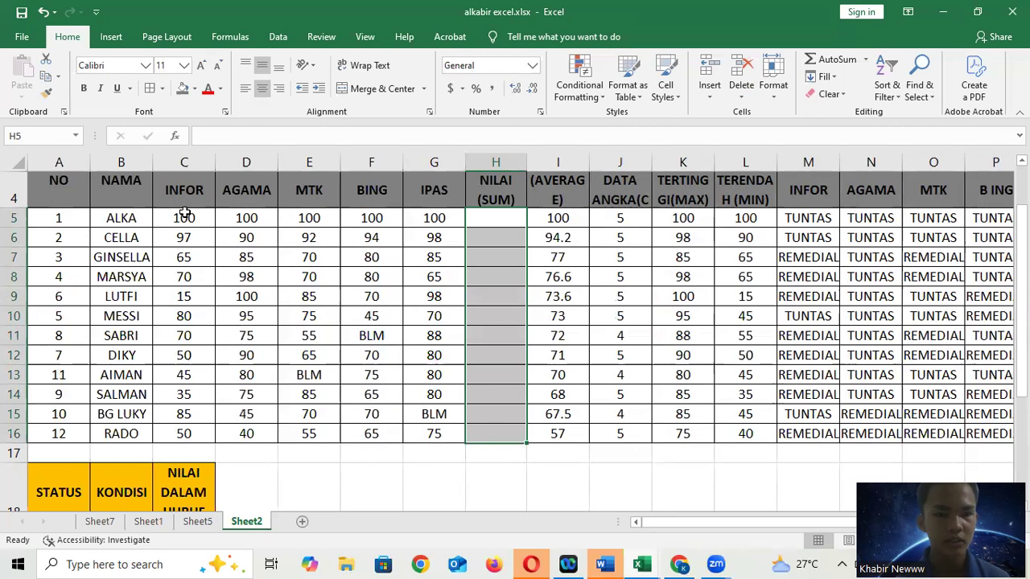
left_click_drag(192, 214, 467, 432)
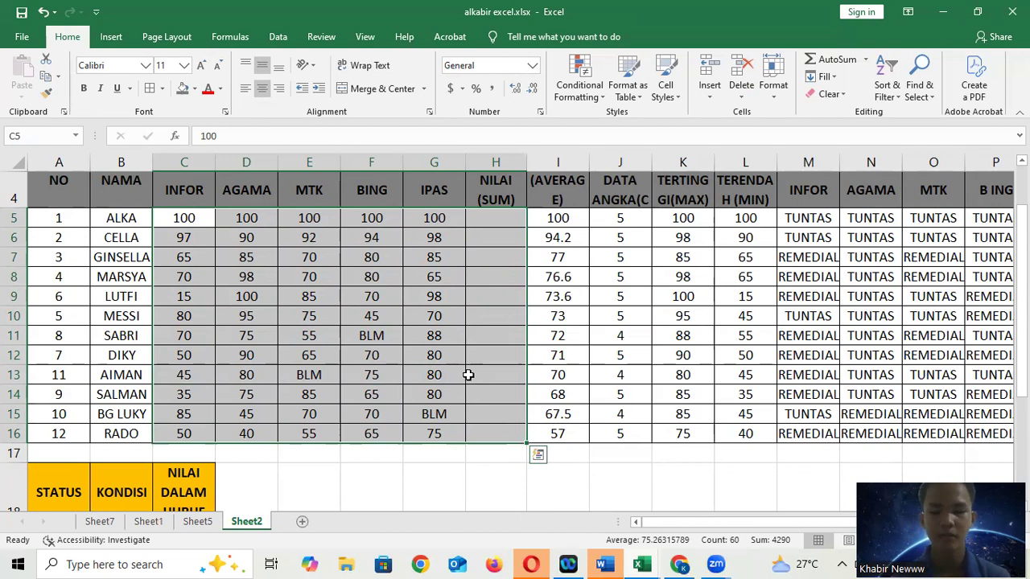
key("alt")
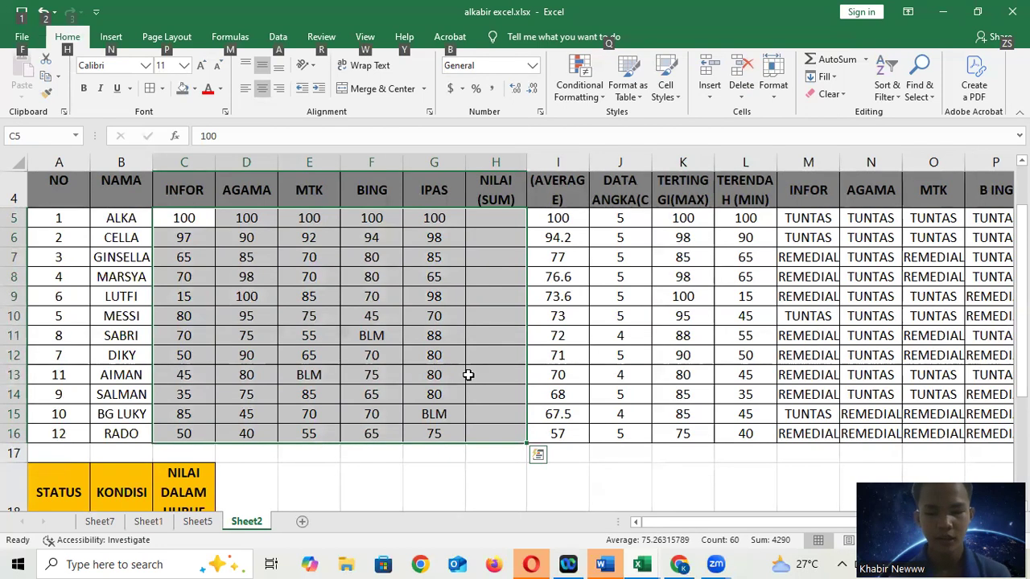
key("alt+=")
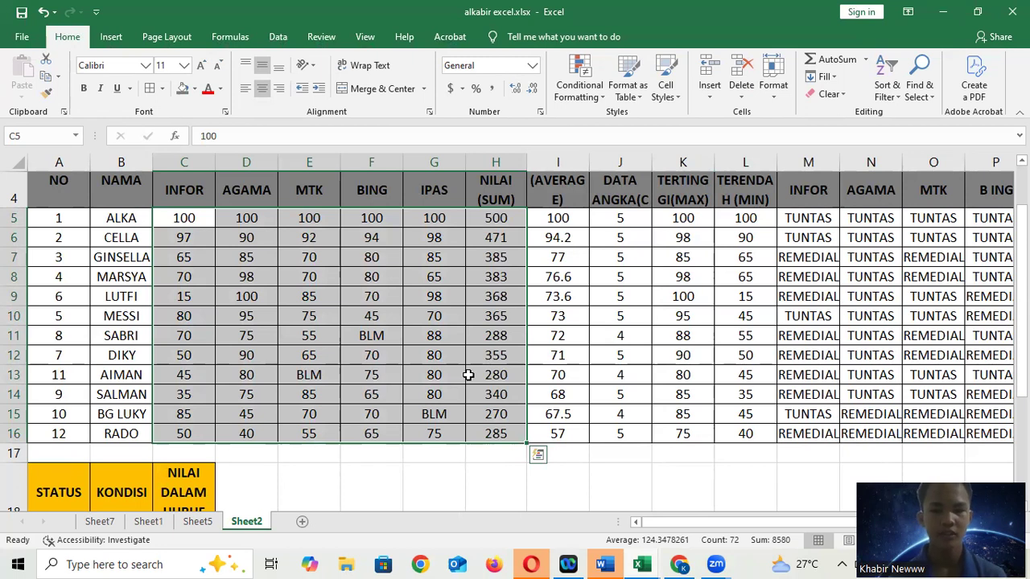
scroll(585, 296, "up", 3, "ctrl")
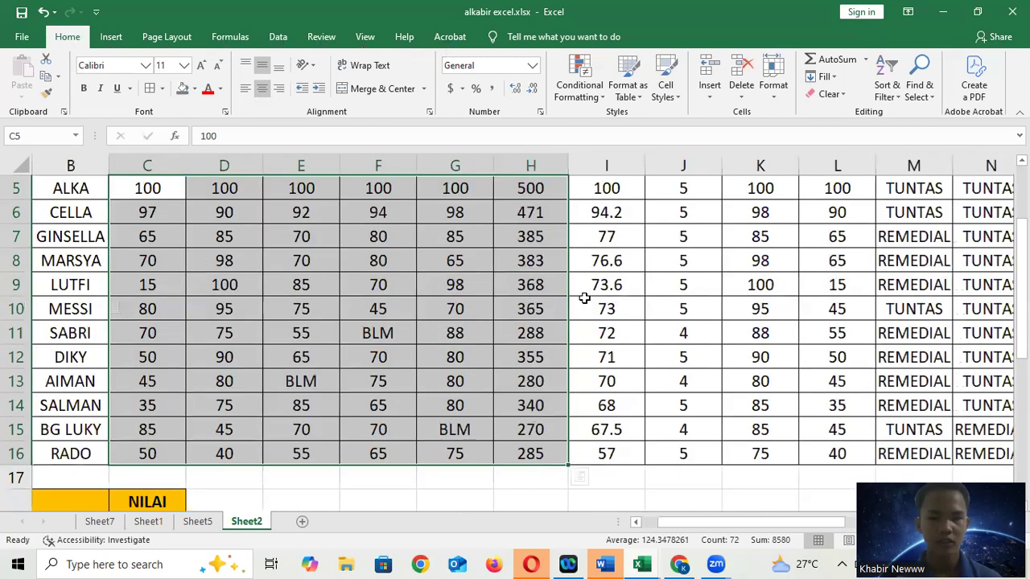
scroll(585, 297, "up", 1)
scroll(585, 298, "left", 1)
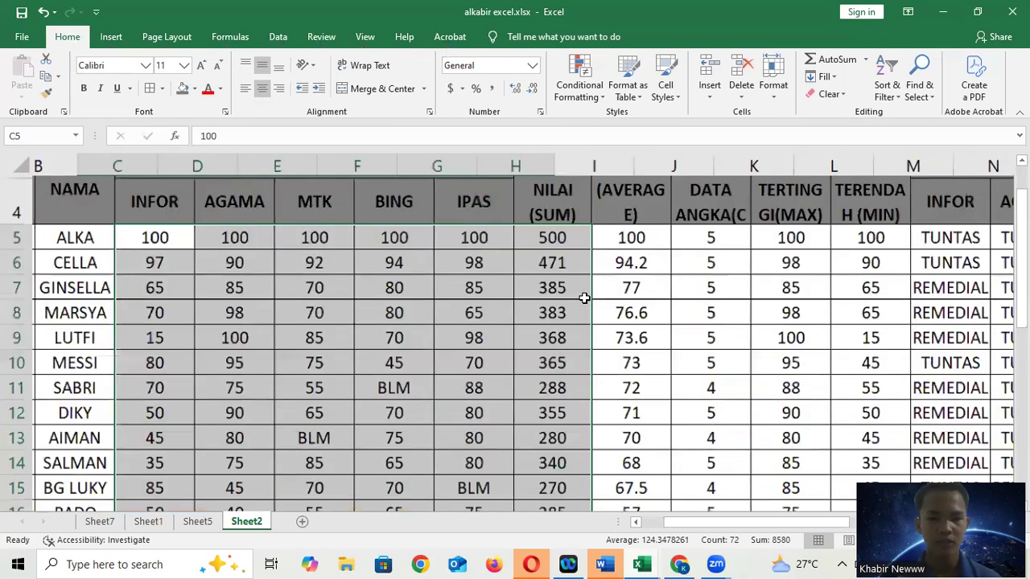
scroll(585, 297, "down", 2, "ctrl")
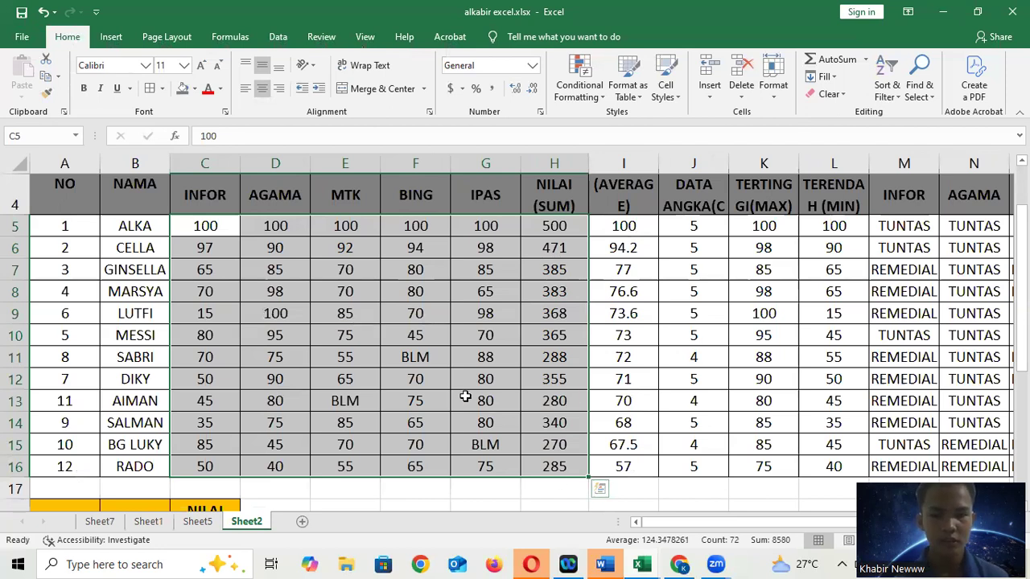
scroll(465, 396, "right", 5)
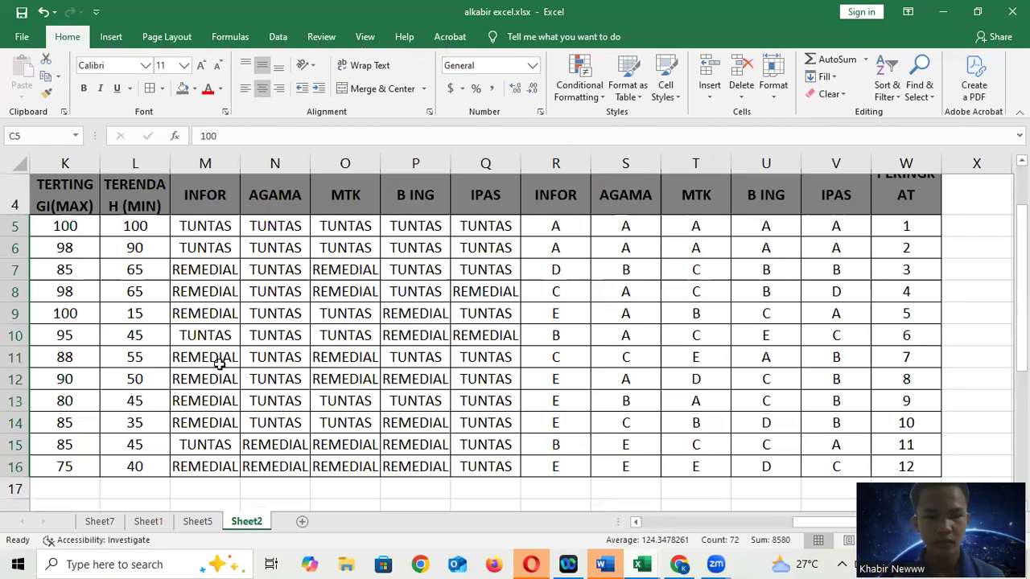
scroll(219, 364, "left", 5)
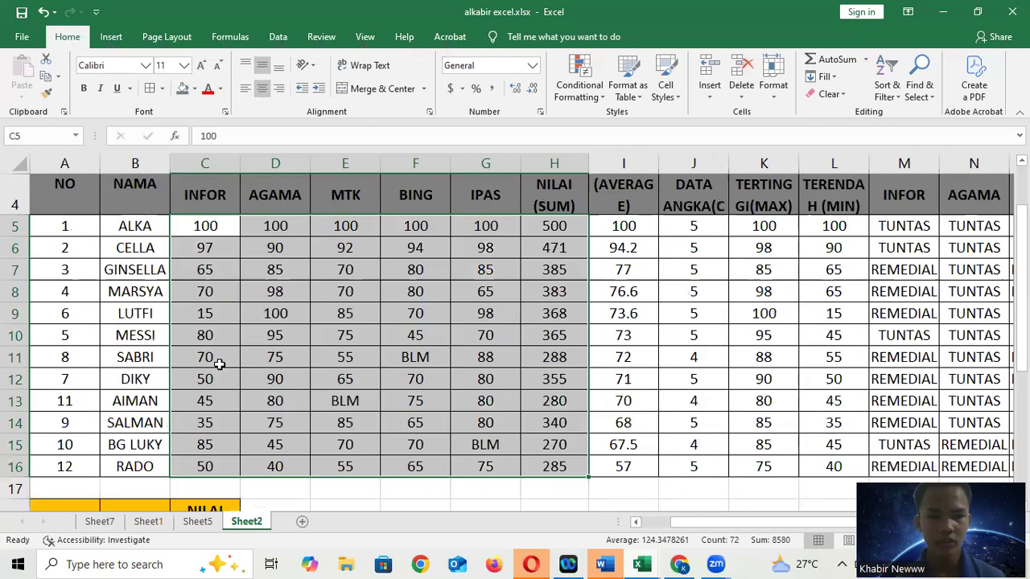
Step: Set the first student's INFOR, AGAMA, MTK and BING scores in C5:F5 to 45 each
left_click(265, 361)
left_click(219, 358)
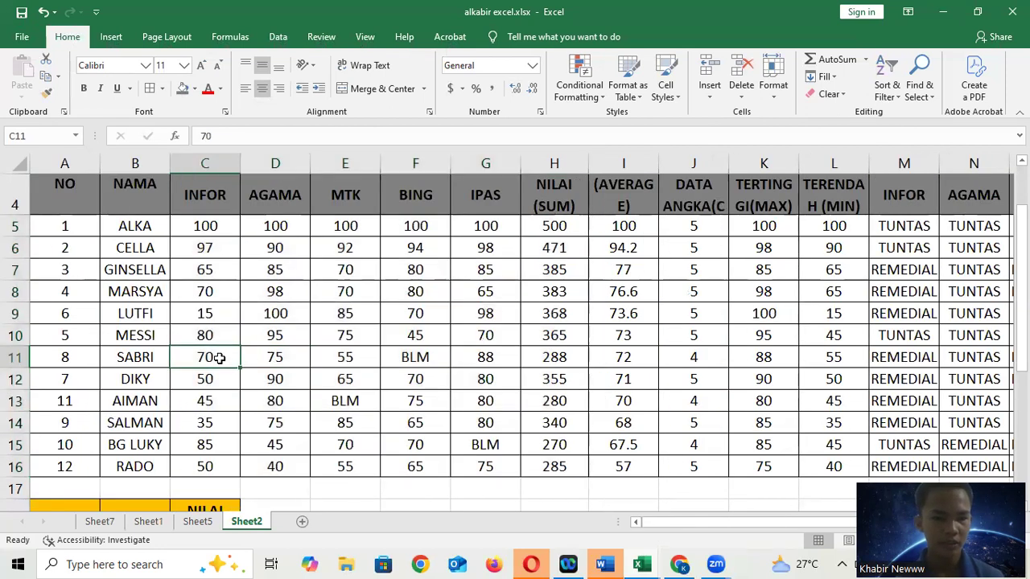
left_click(219, 227)
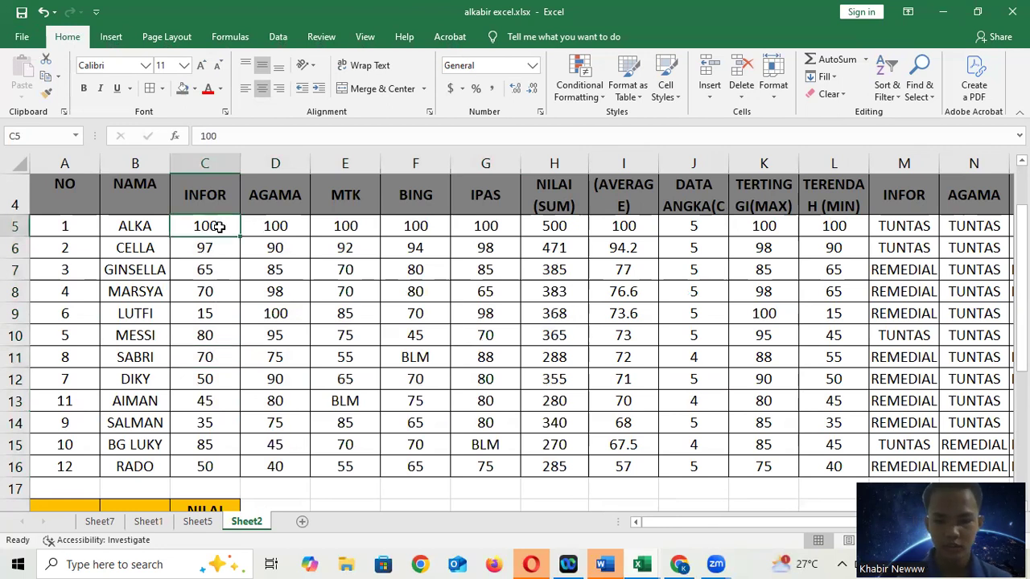
type("45")
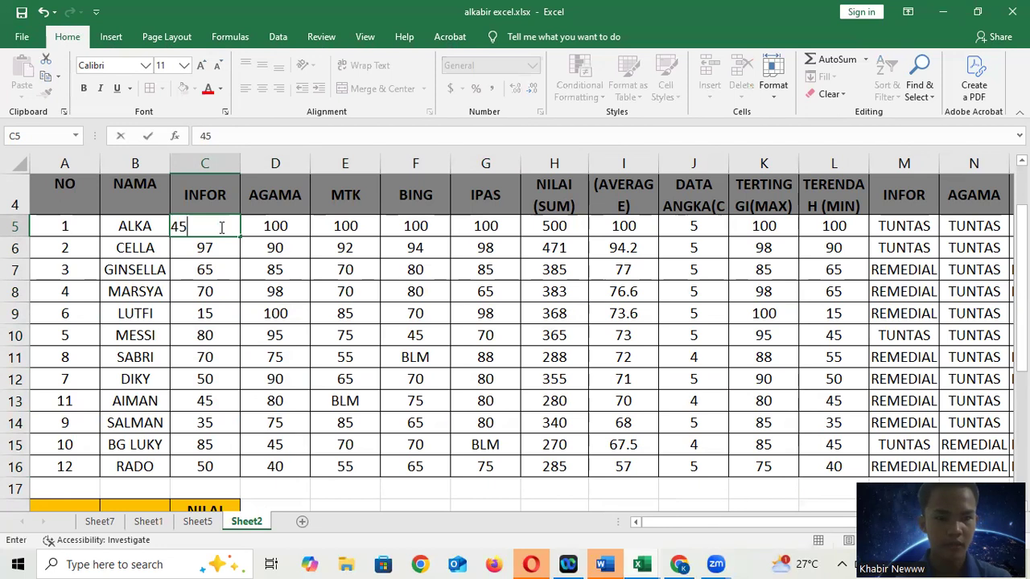
left_click(275, 227)
type("4")
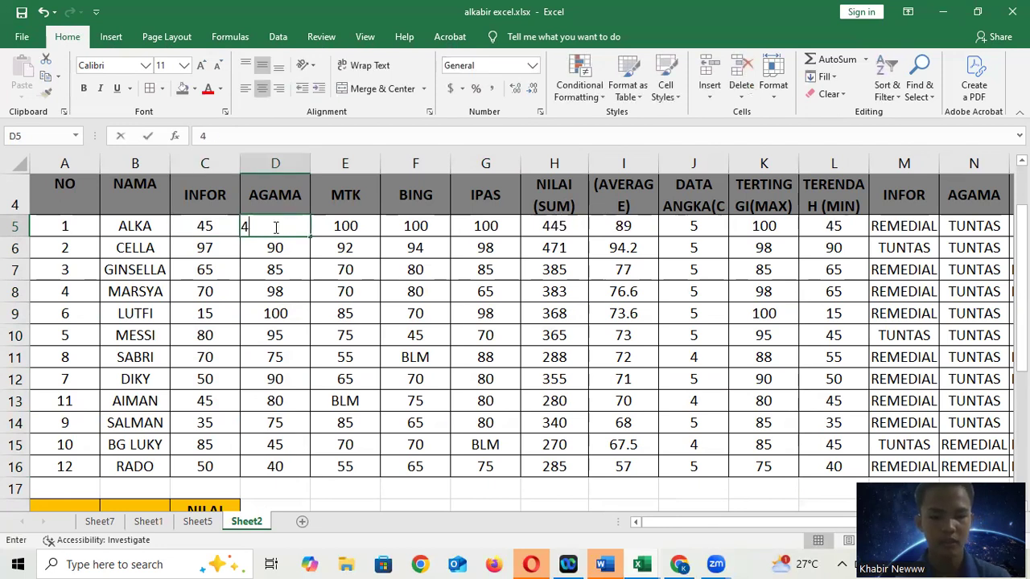
type("5")
left_click(349, 228)
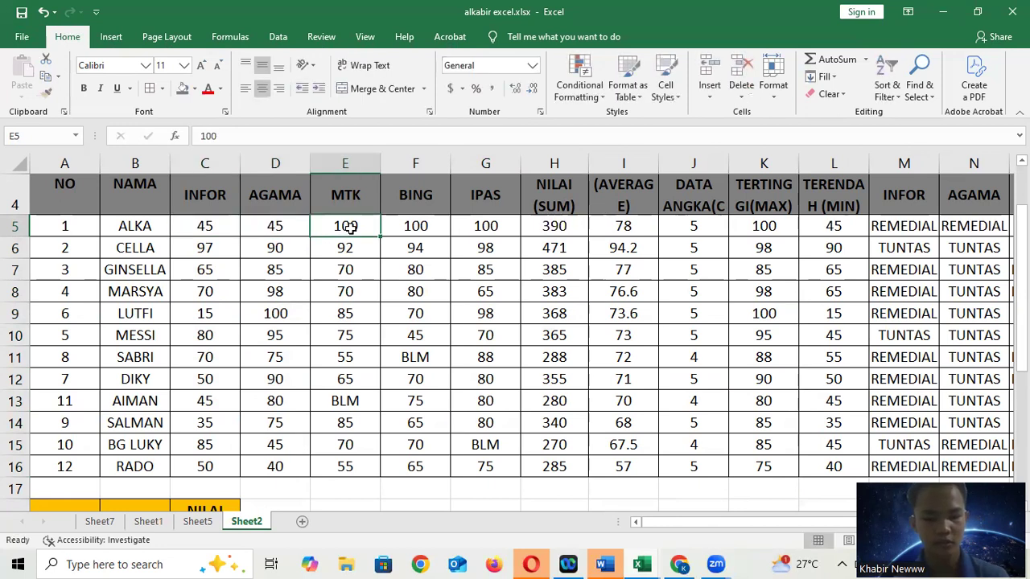
type("45")
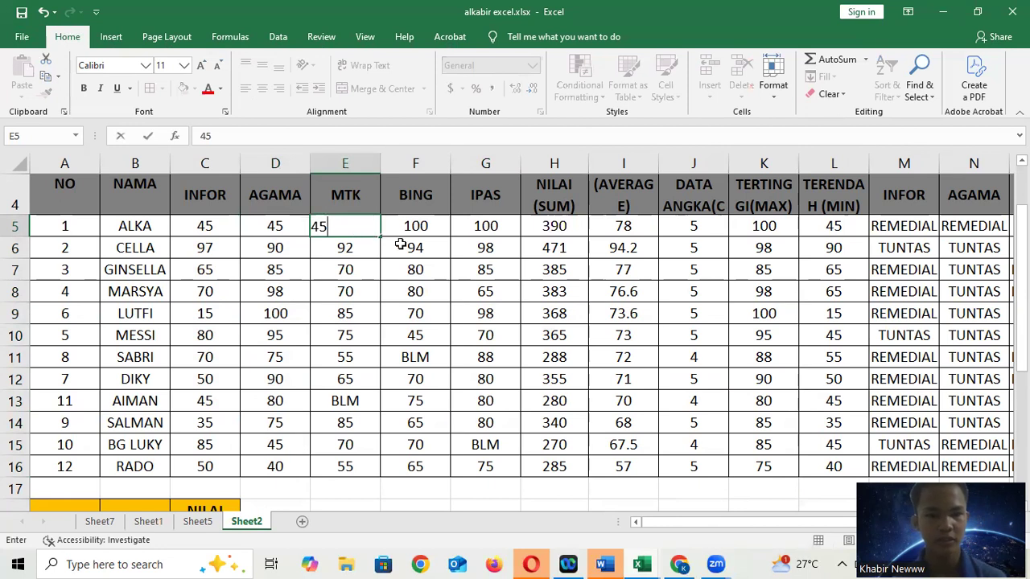
left_click(432, 228)
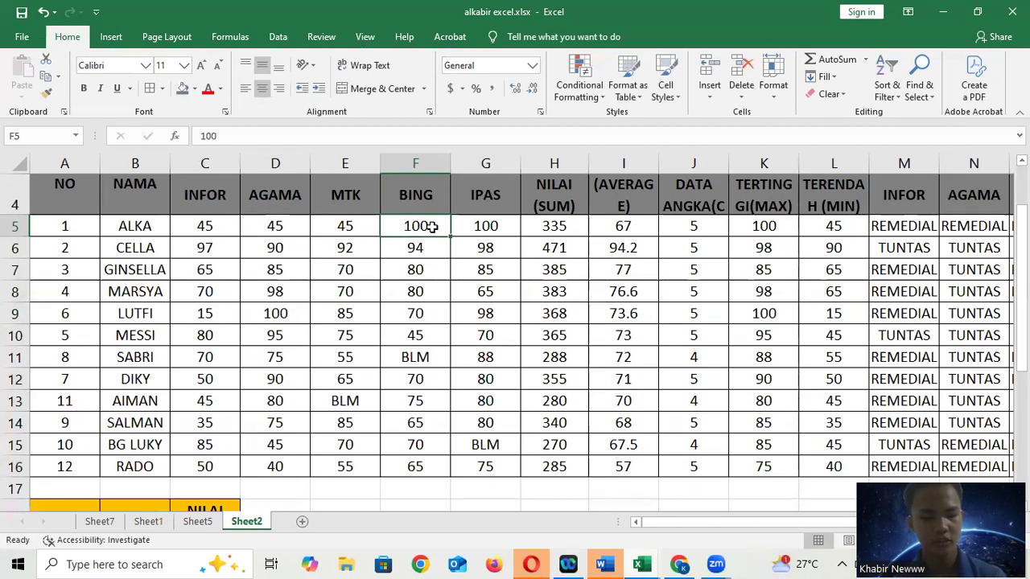
type("45")
left_click(451, 271)
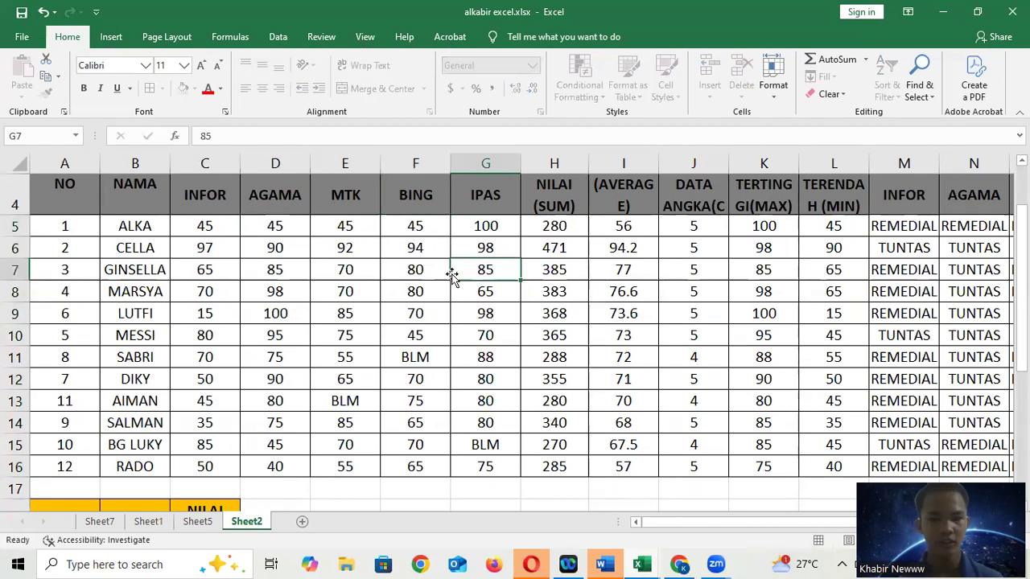
Step: Check the first student's status, grades and the RANK.AVG formula in W5 after the score changes
scroll(452, 274, "right", 6)
scroll(451, 274, "left", 6)
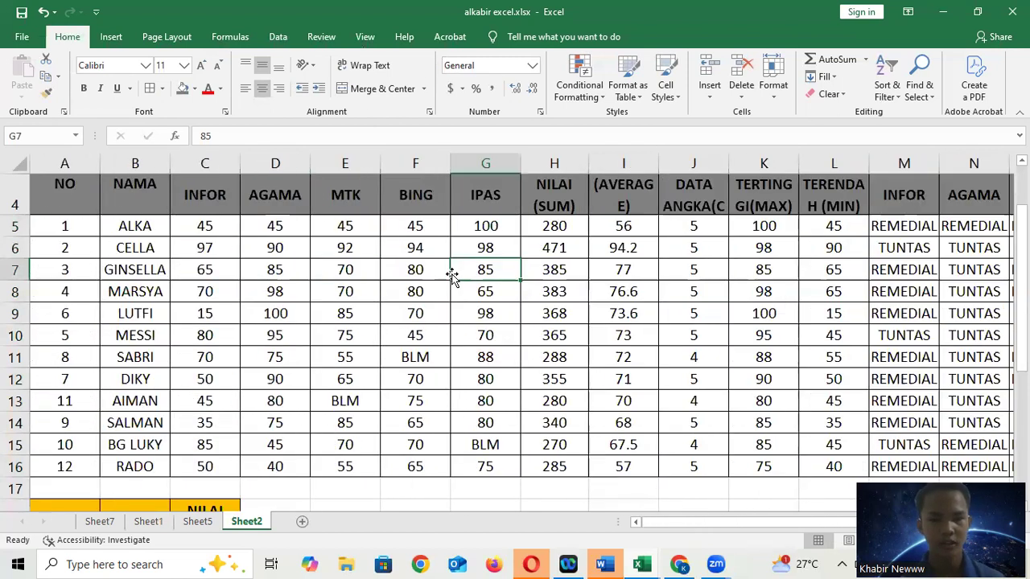
scroll(452, 276, "up", 1)
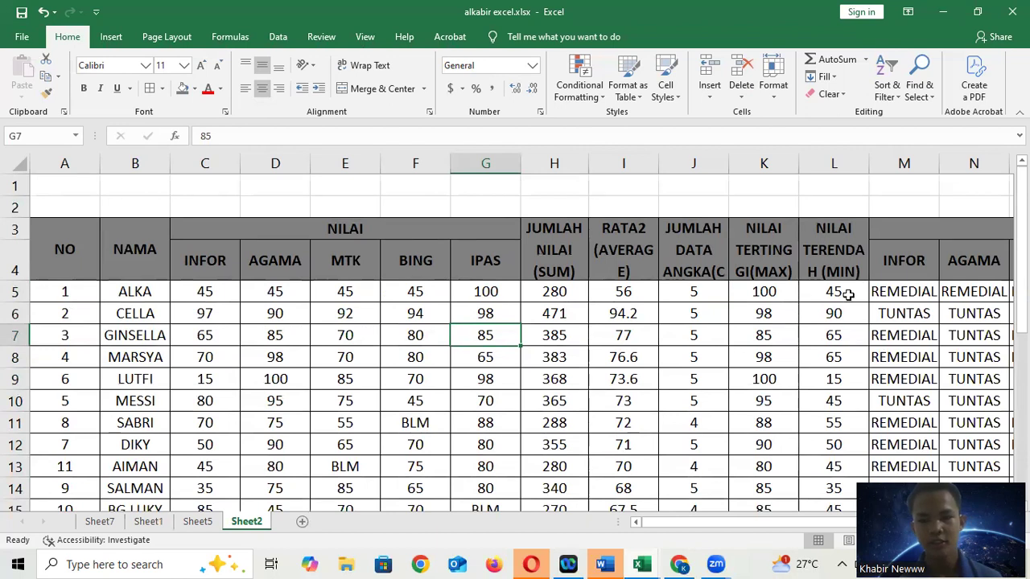
scroll(848, 294, "right", 6)
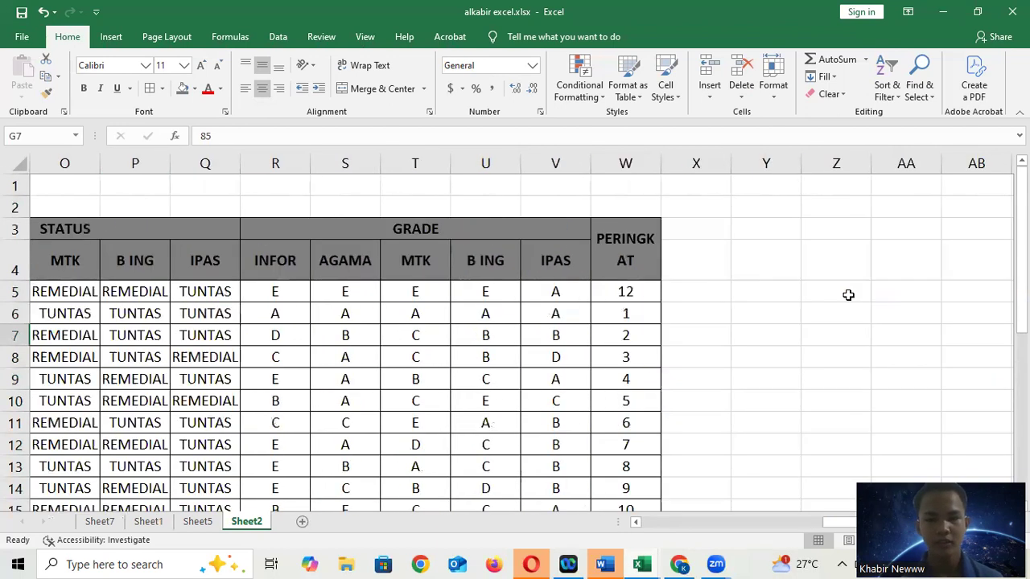
left_click(634, 291)
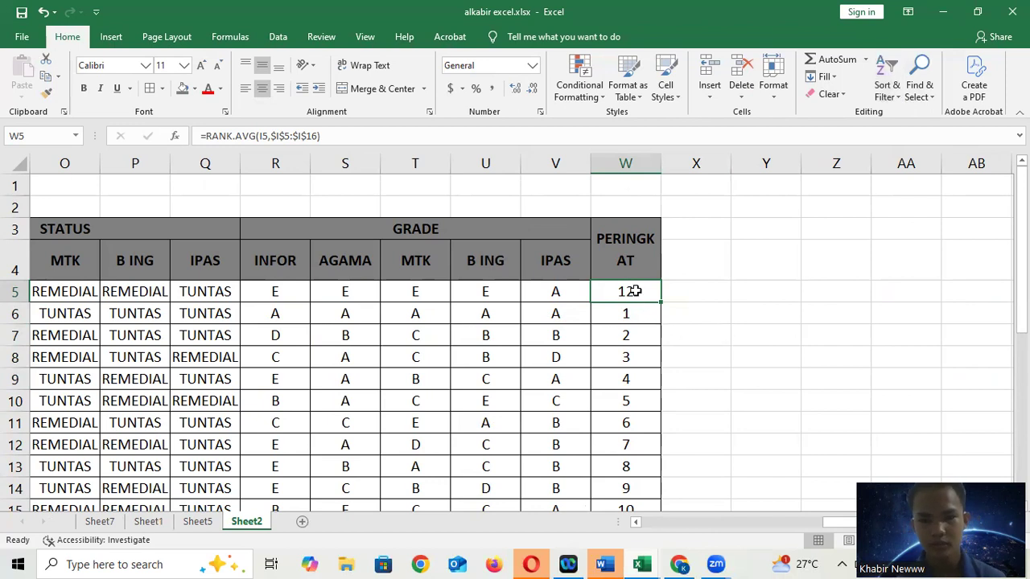
Step: Try to sort the PERINGKAT column, including its header, from smallest to largest with the selection expanded
left_click_drag(625, 265, 626, 465)
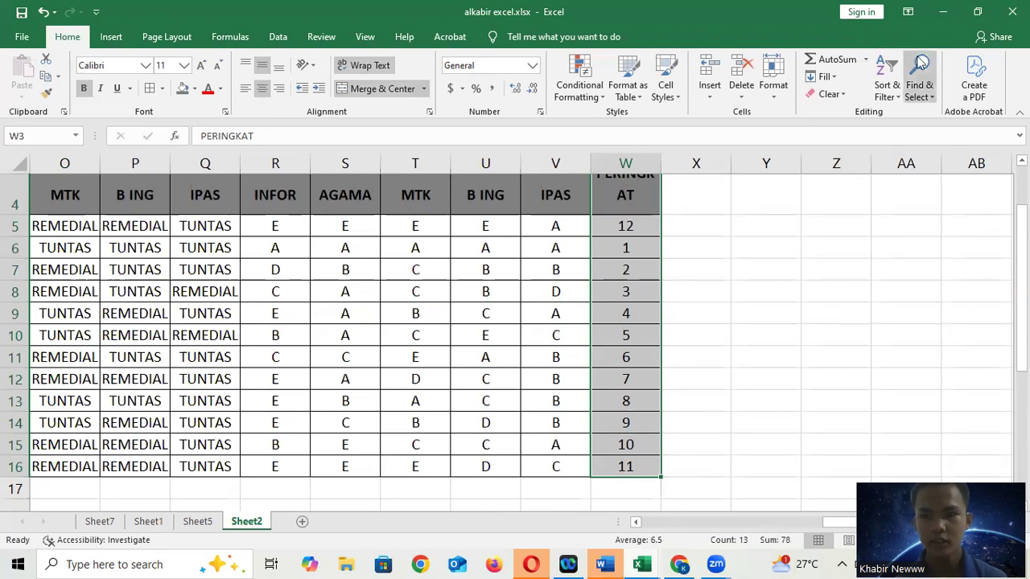
left_click(889, 95)
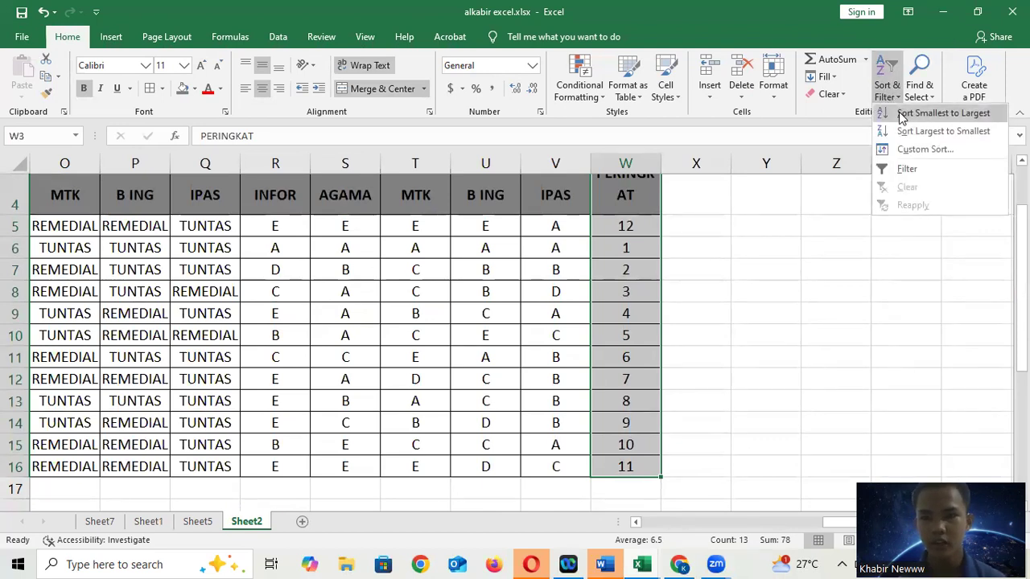
left_click(957, 117)
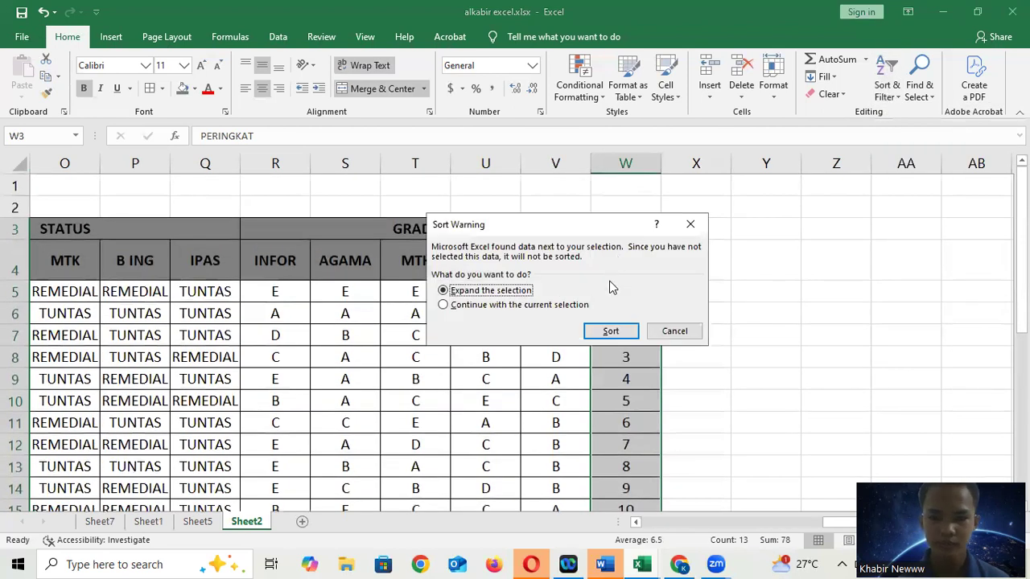
left_click(609, 330)
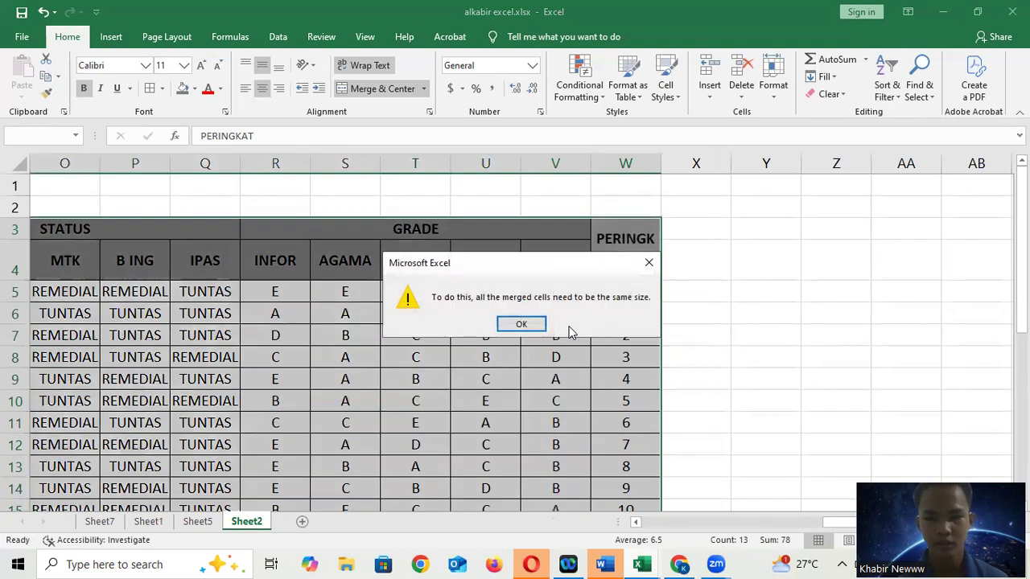
left_click(521, 325)
Step: Try to sort only the rank values W5:W16 from smallest to largest with the selection expanded
left_click_drag(637, 293, 614, 461)
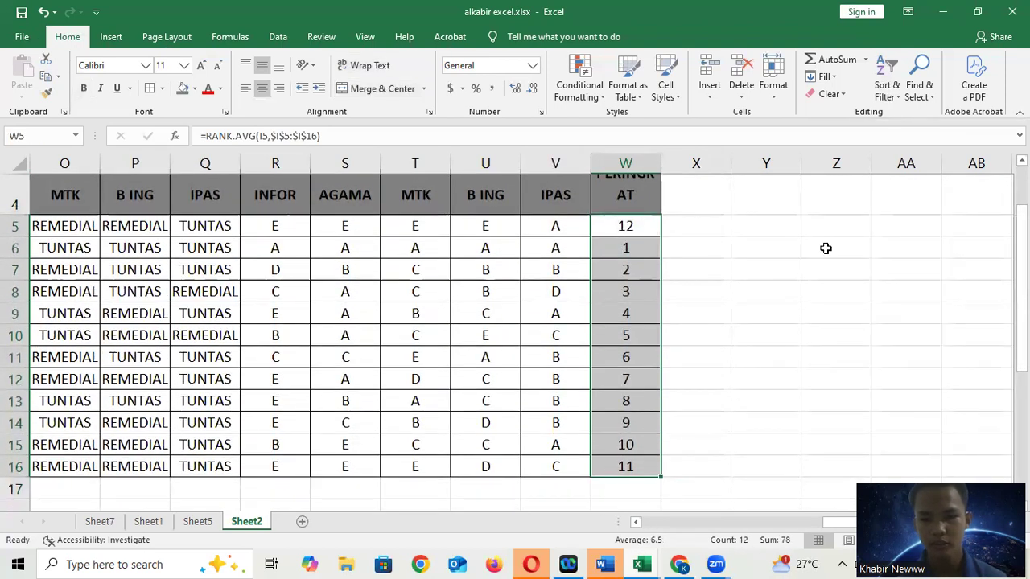
left_click(888, 80)
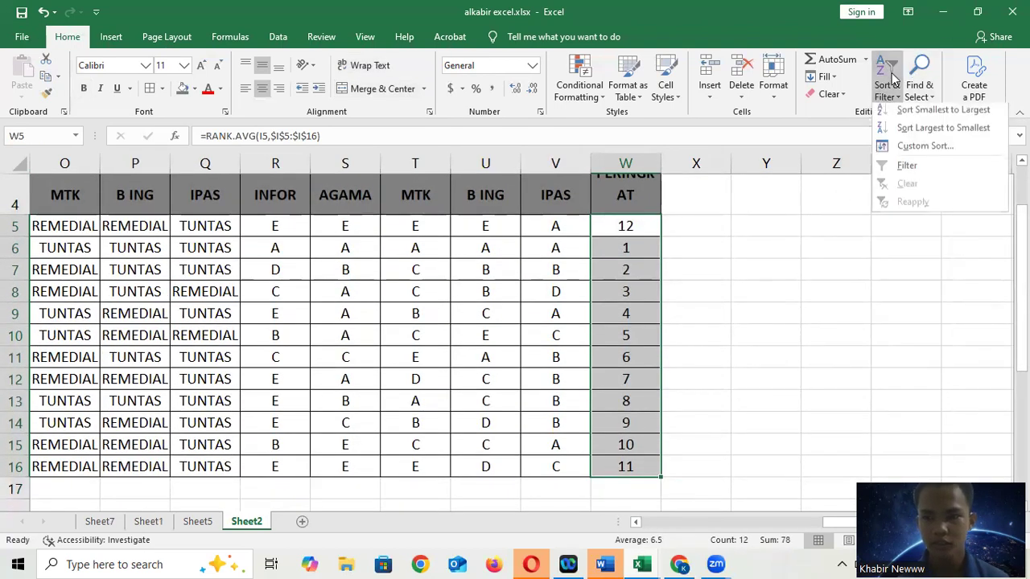
left_click(902, 115)
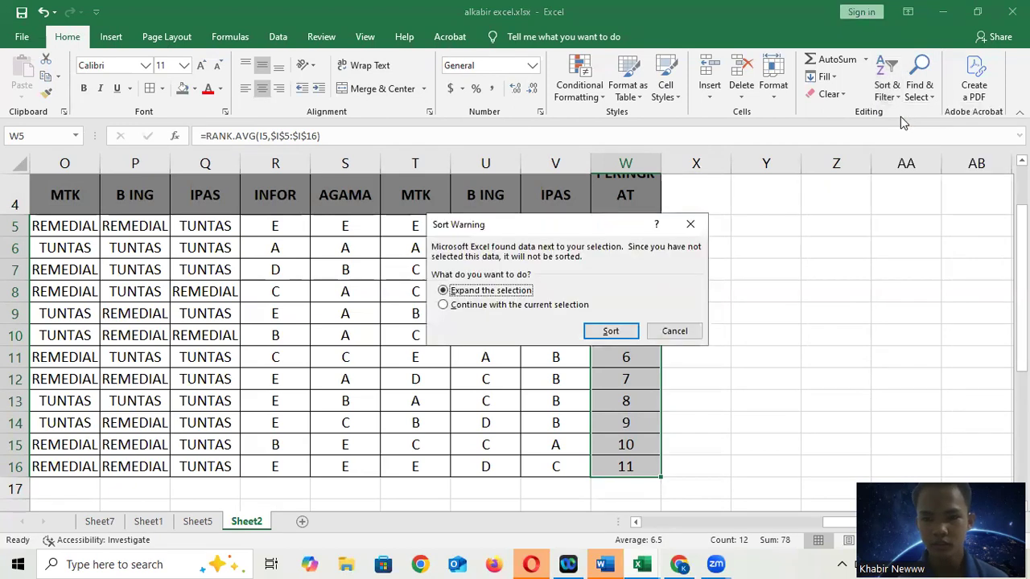
left_click(610, 331)
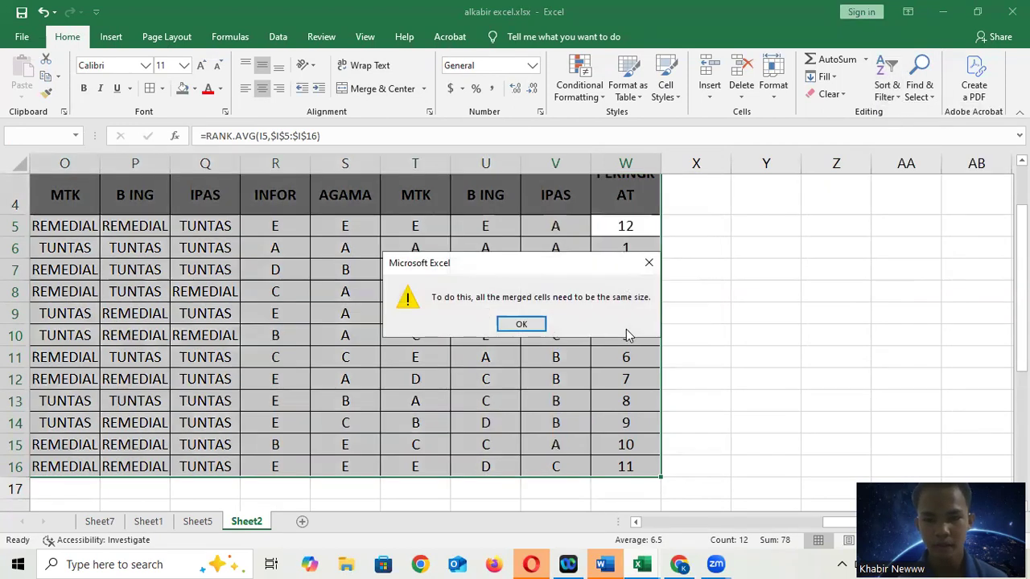
left_click(523, 324)
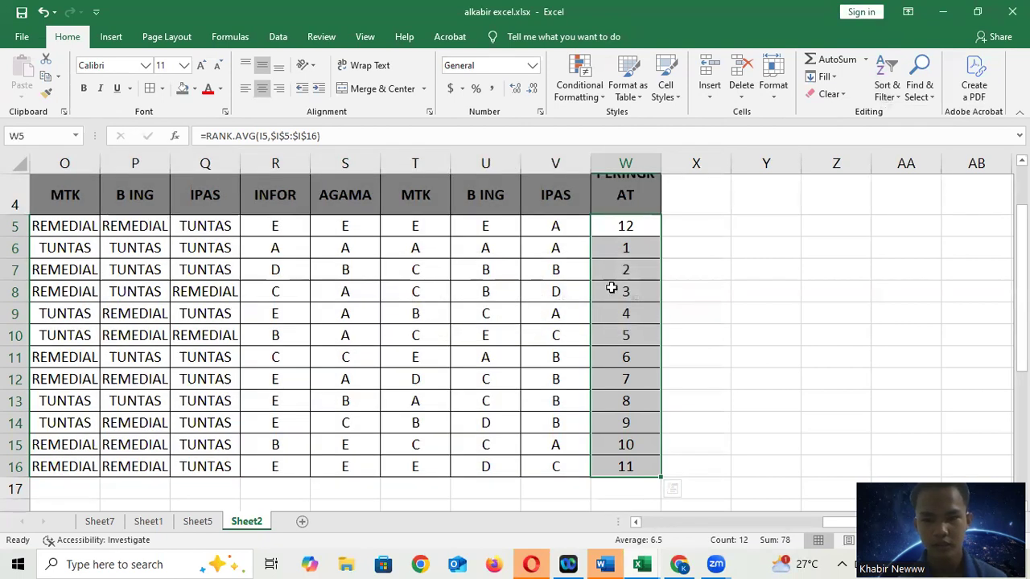
Step: Try to sort the rank values W5:W16 from smallest to largest, continuing with the current selection only
scroll(637, 245, "up", 1)
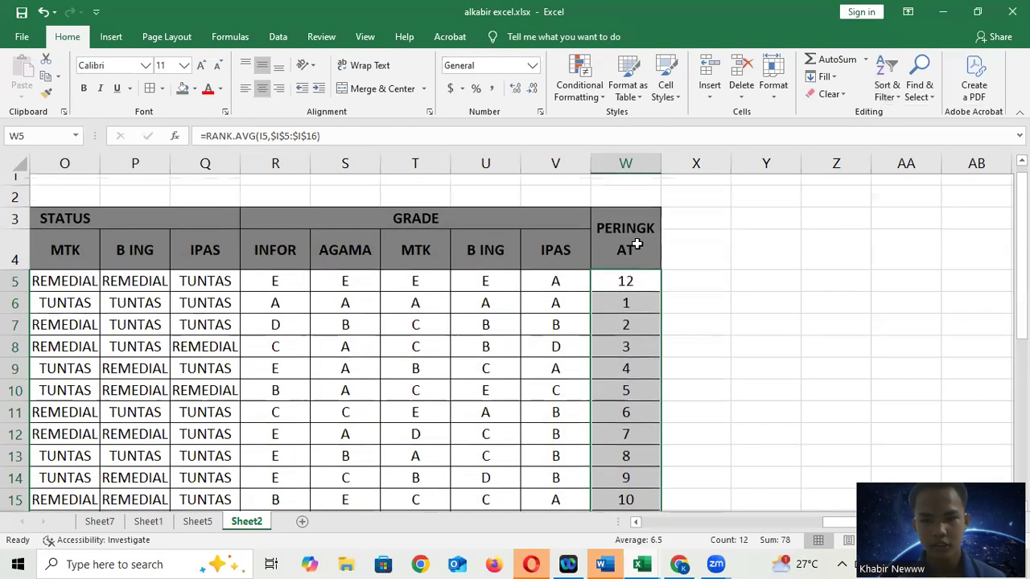
left_click(627, 290)
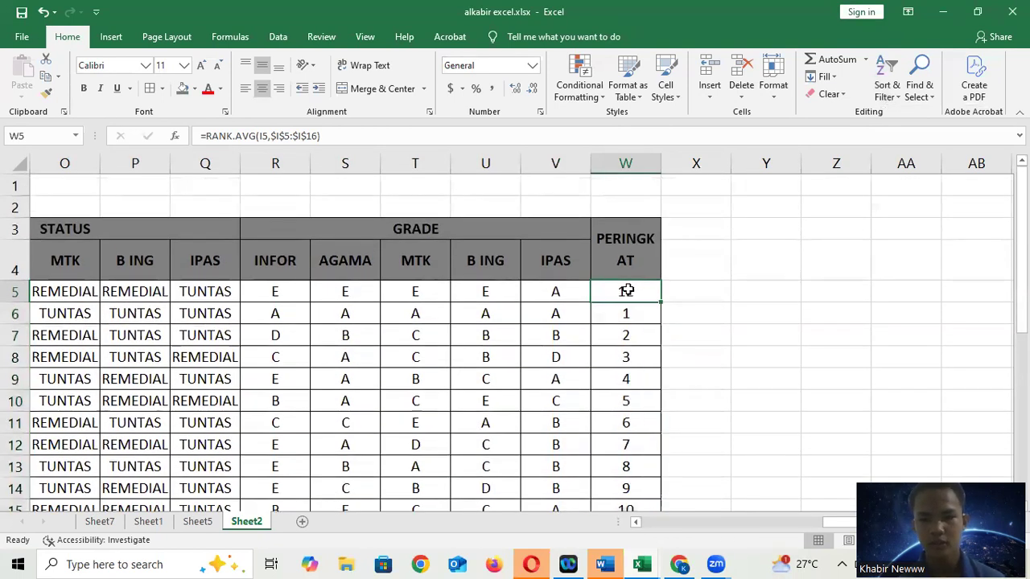
left_click_drag(648, 290, 625, 465)
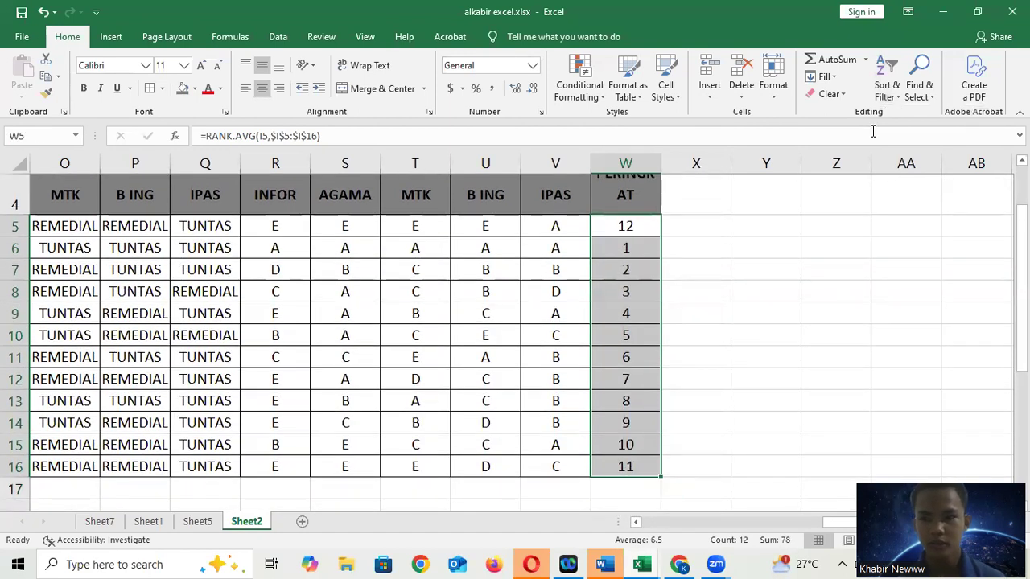
left_click(888, 95)
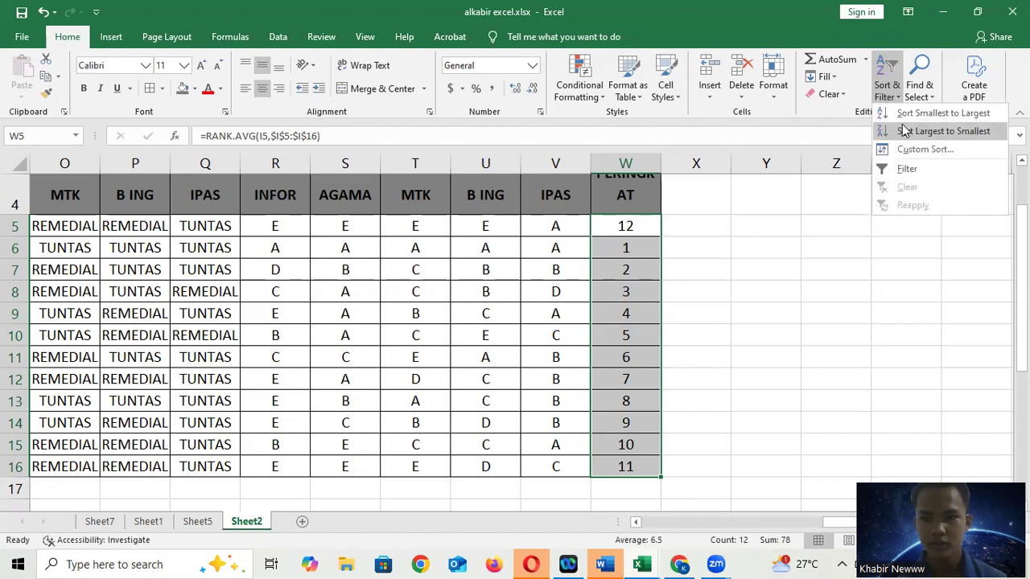
left_click(905, 112)
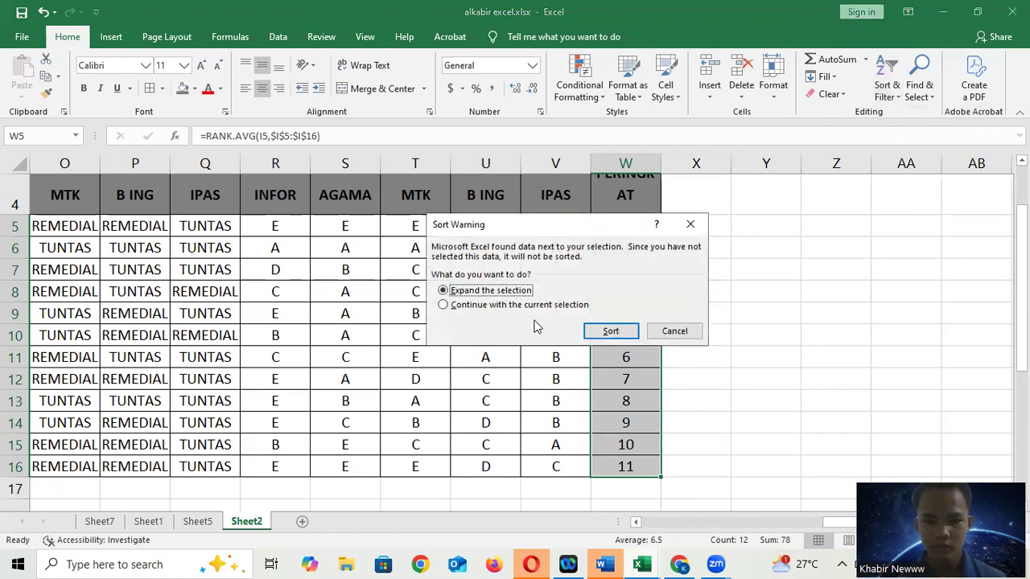
left_click(535, 312)
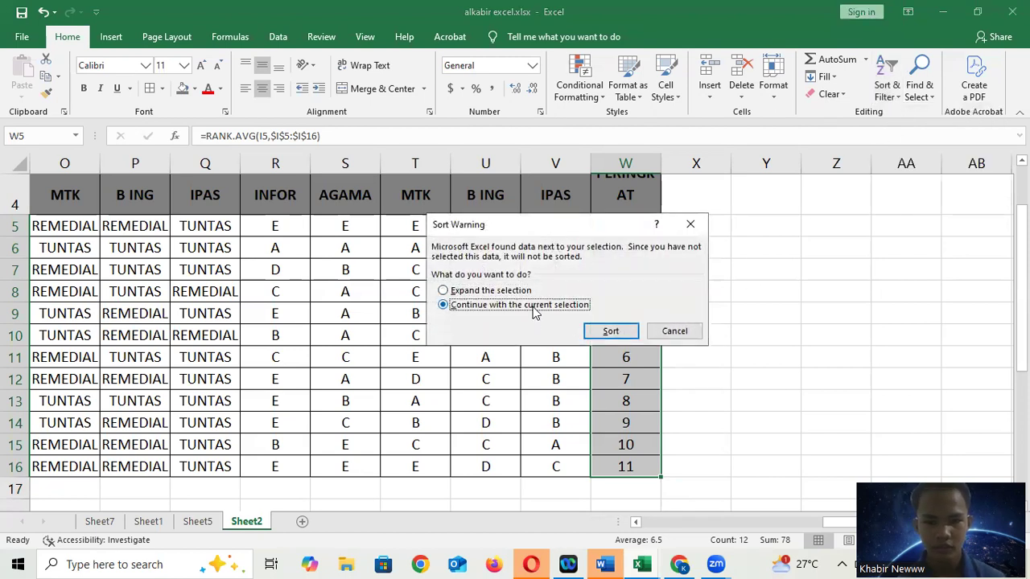
left_click(594, 331)
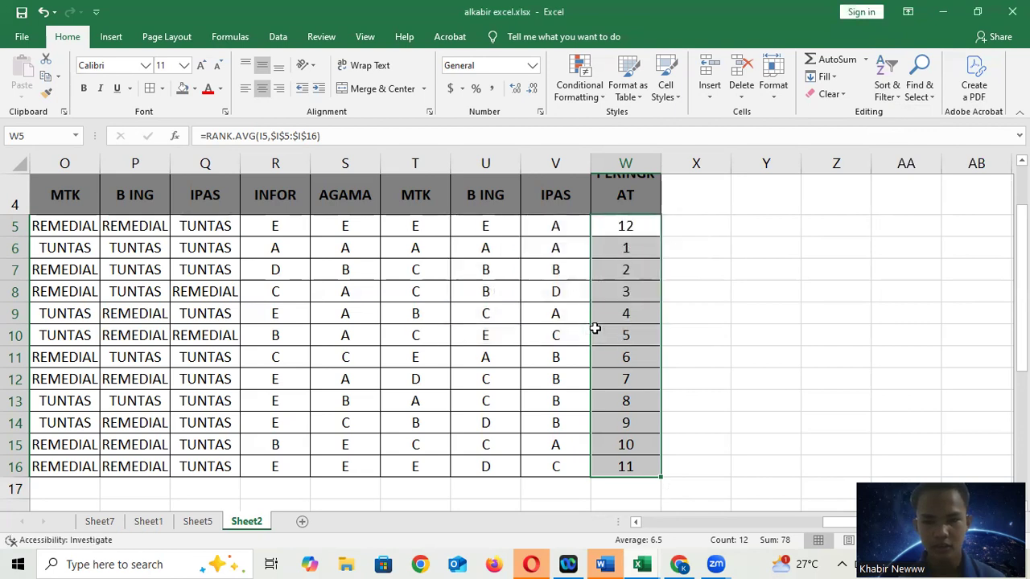
Step: Try to sort the PERINGKAT column, including its header, from smallest to largest, continuing with the current selection only
scroll(595, 328, "up", 1)
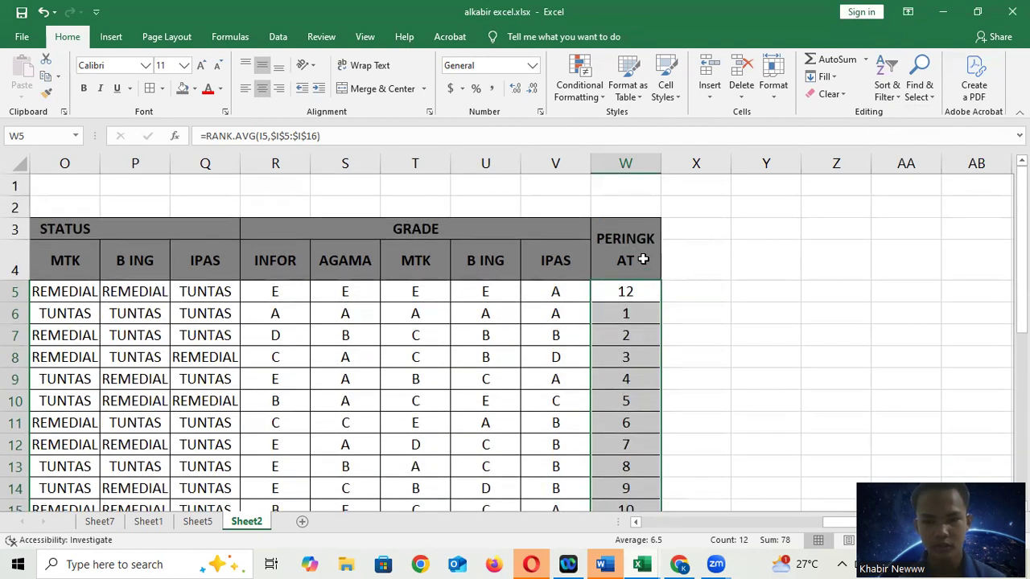
left_click_drag(633, 267, 624, 475)
left_click(888, 88)
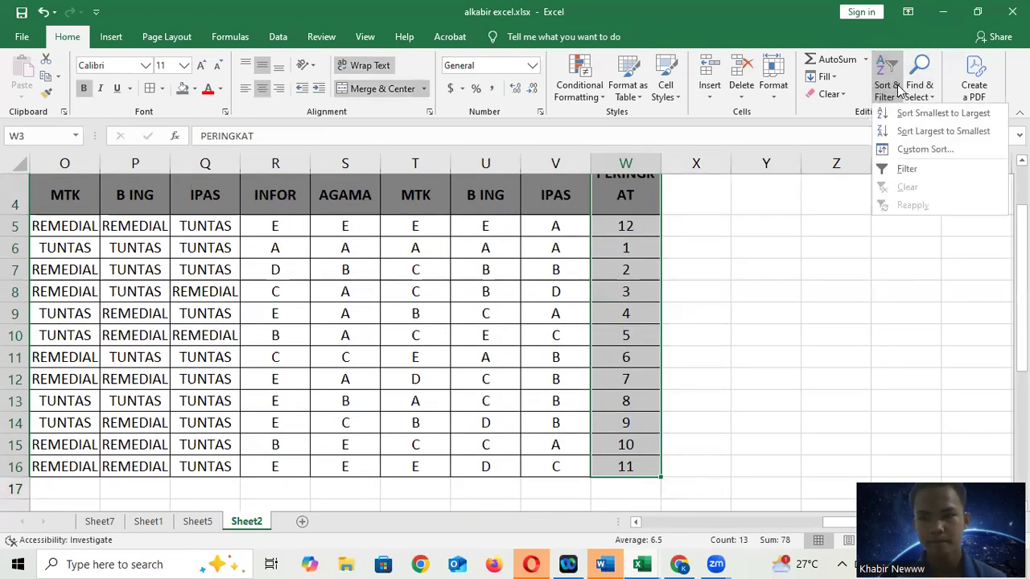
left_click(915, 118)
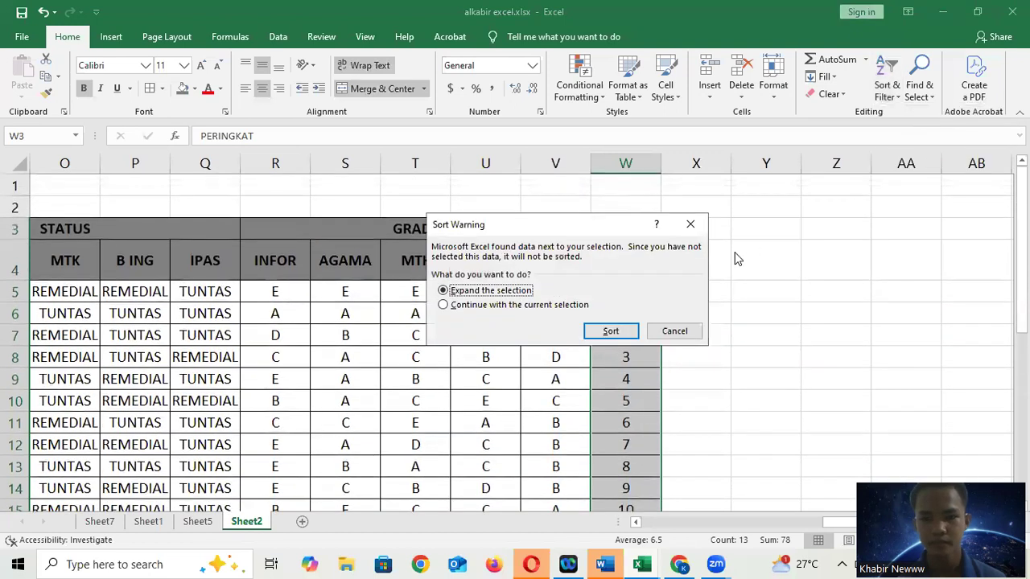
left_click(529, 306)
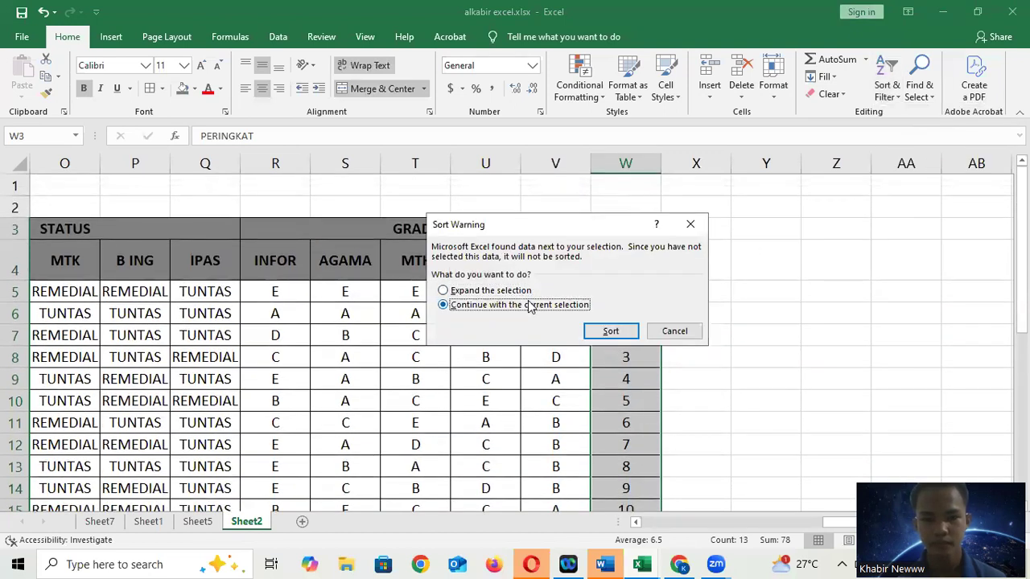
left_click(608, 333)
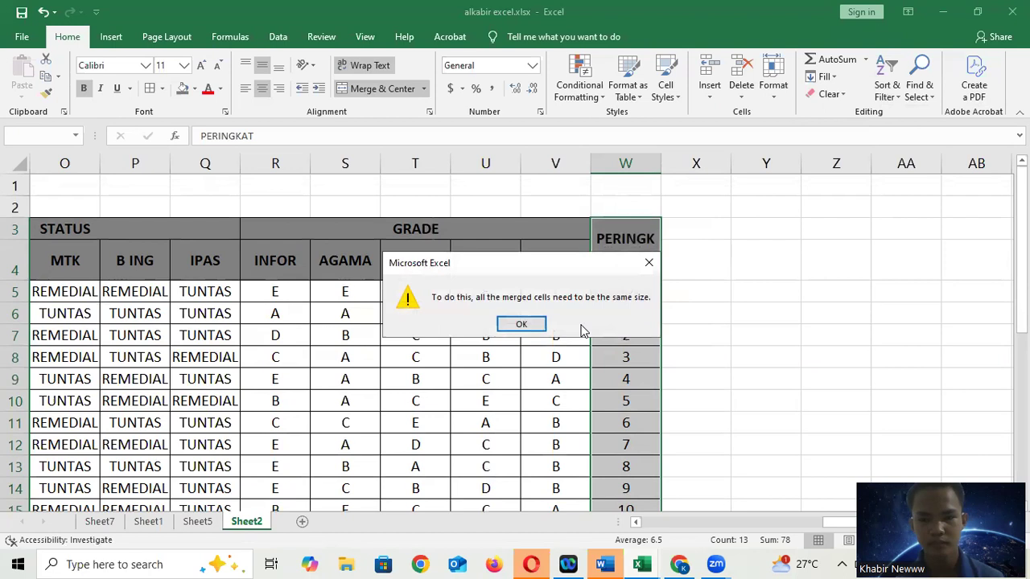
left_click(523, 325)
Step: Try a custom sort of only W5:W16 by Column W on cell values, in Smallest to Largest order
left_click_drag(613, 287, 623, 473)
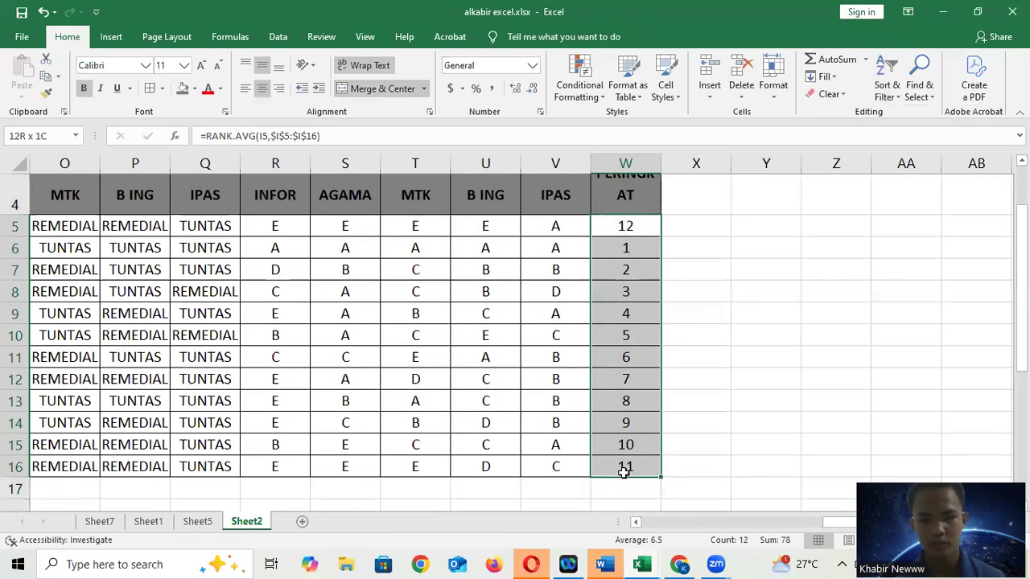
left_click(888, 97)
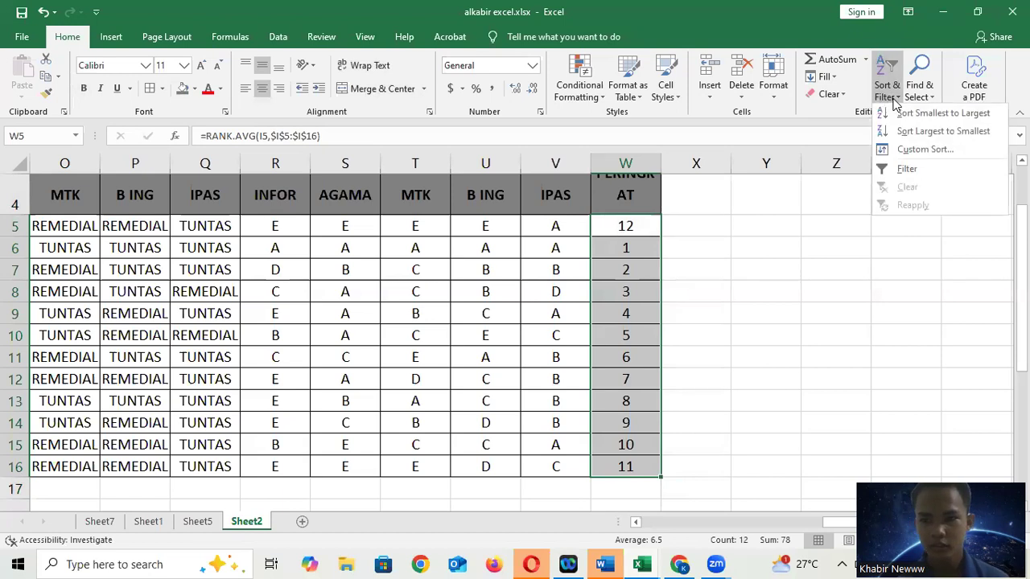
left_click(947, 152)
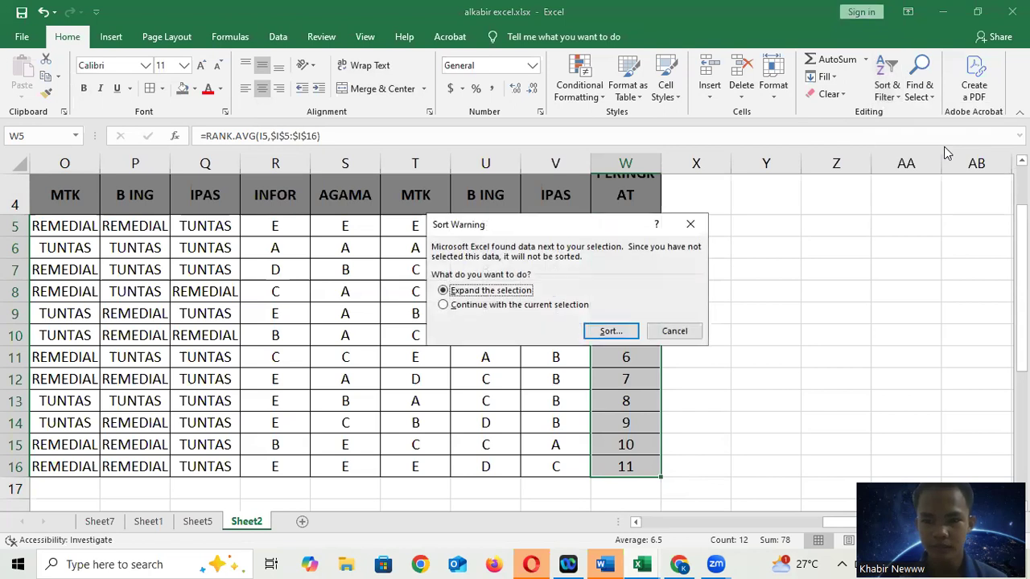
left_click(532, 306)
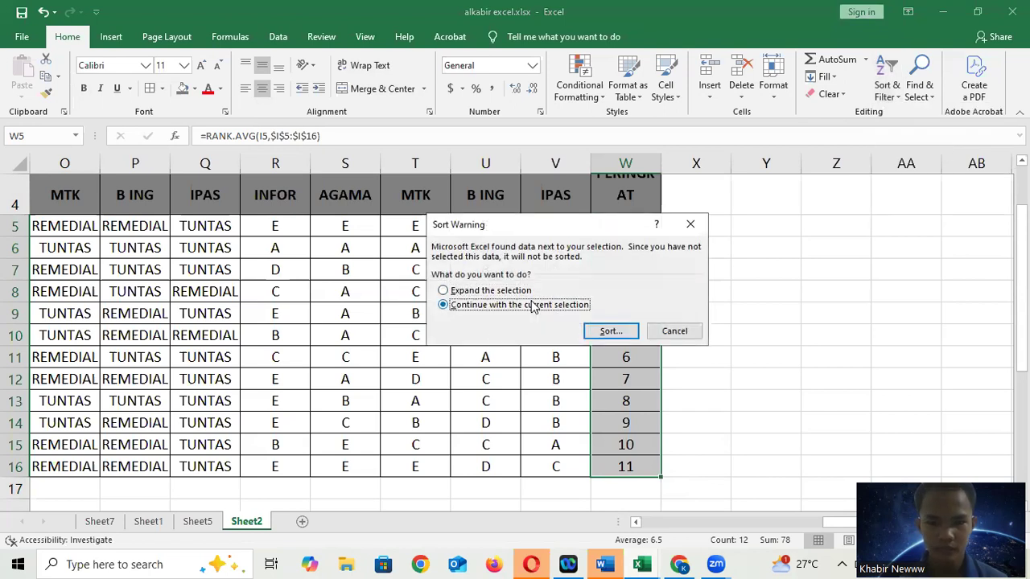
left_click(598, 332)
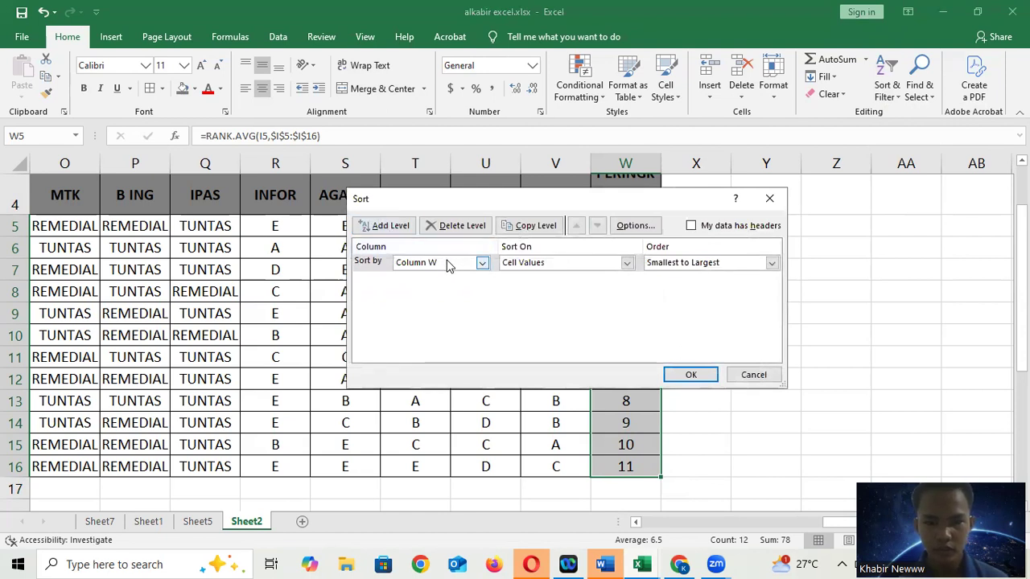
left_click(481, 263)
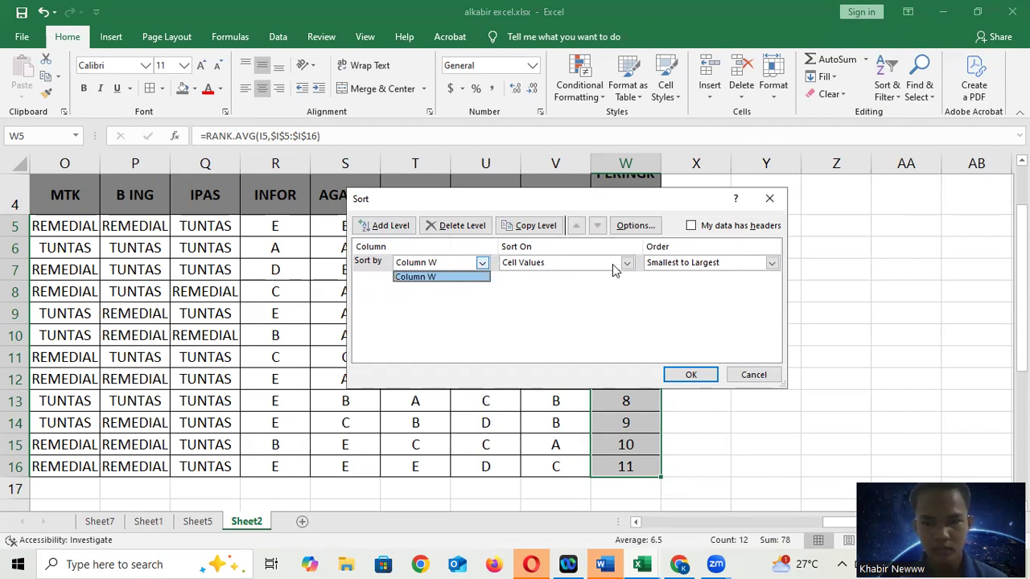
left_click(766, 269)
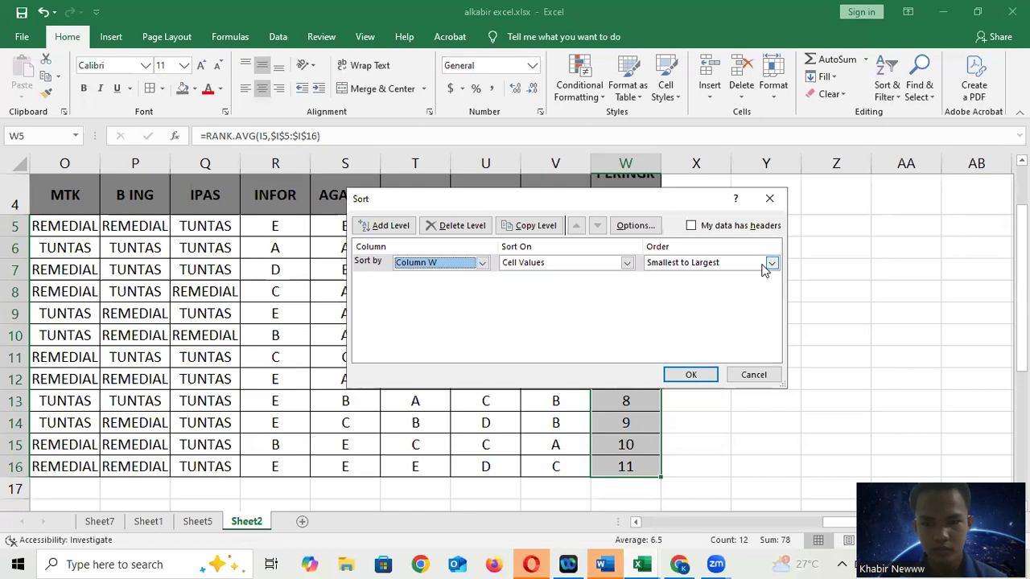
left_click(625, 267)
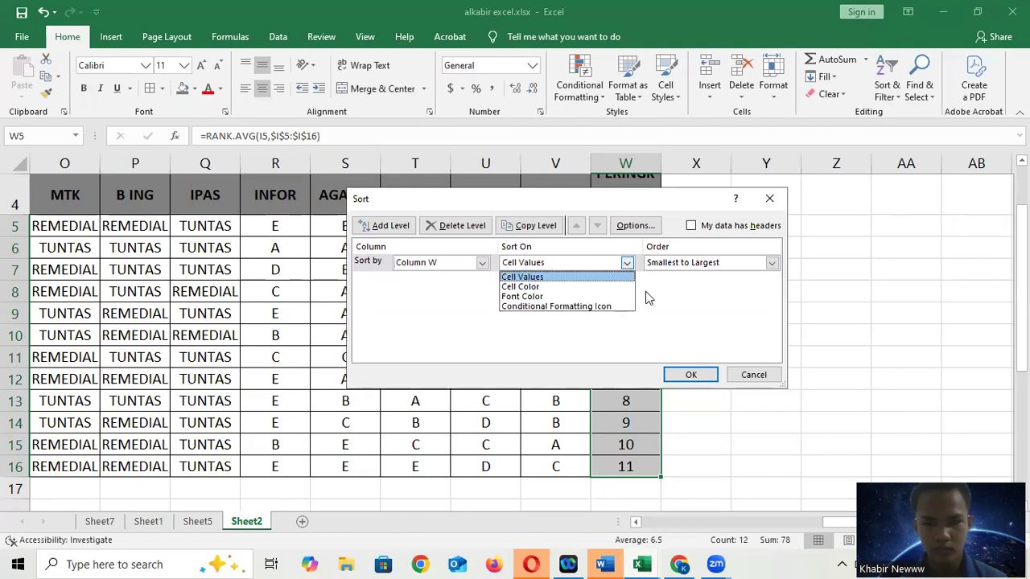
left_click(645, 291)
left_click(692, 375)
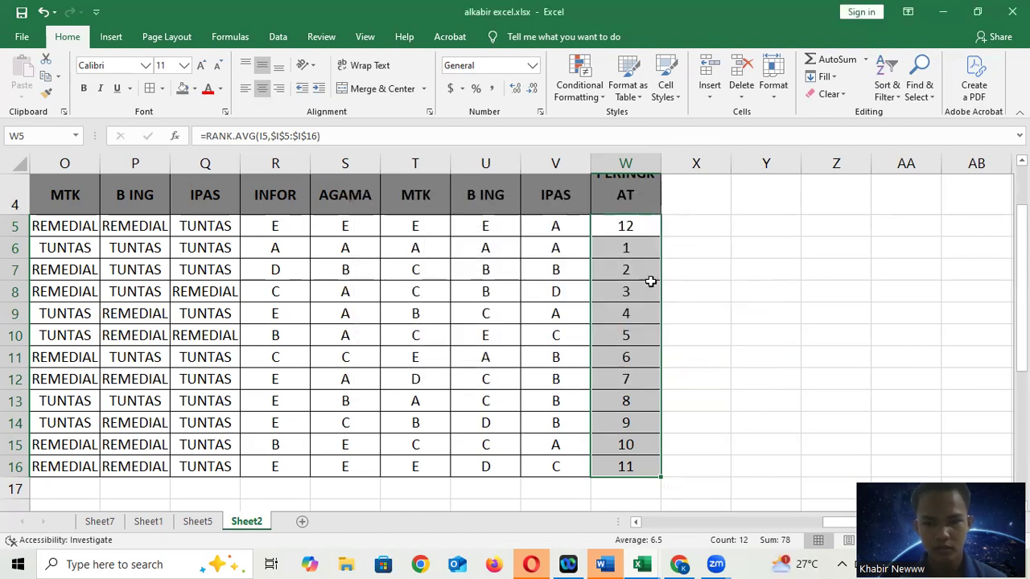
Step: Select the NO header cell A3 at the start of the score table
scroll(642, 251, "up", 1)
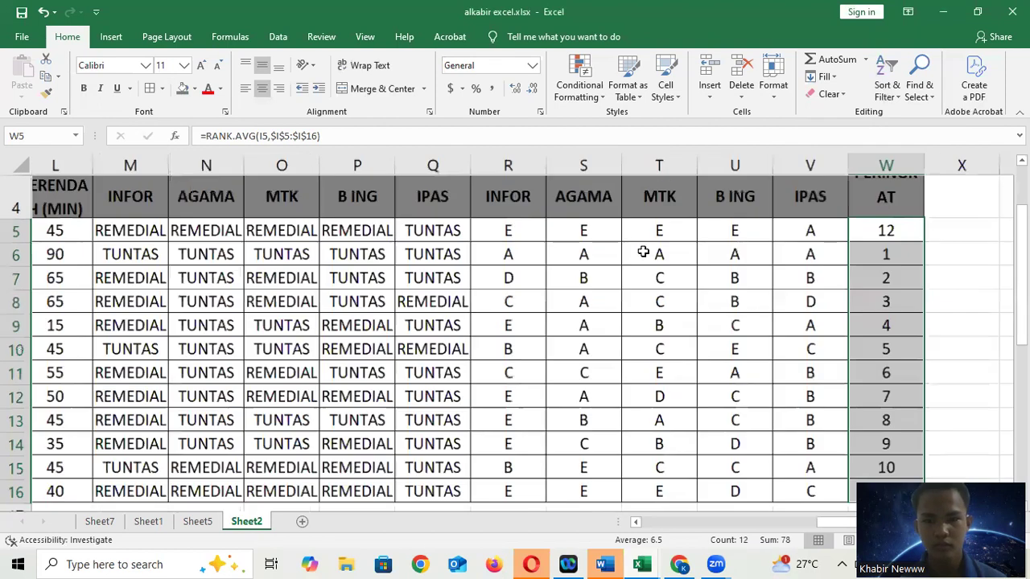
scroll(643, 251, "down", 2)
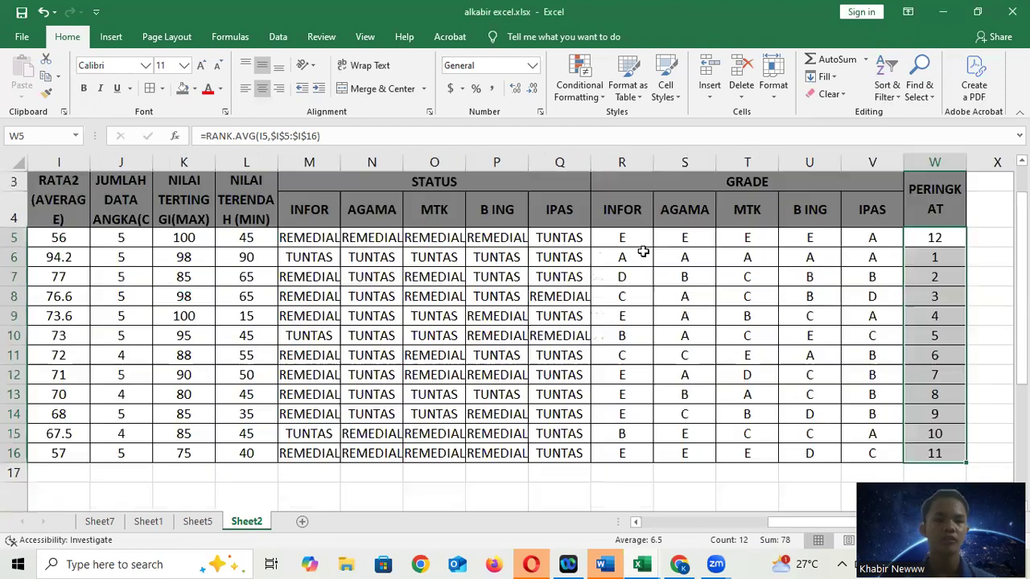
scroll(643, 251, "left", 4)
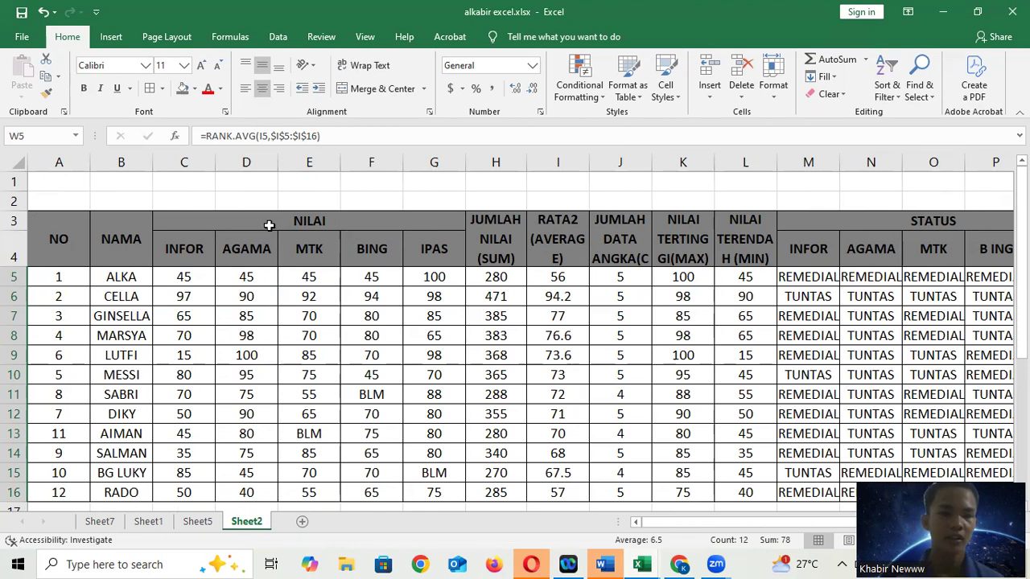
left_click(82, 238)
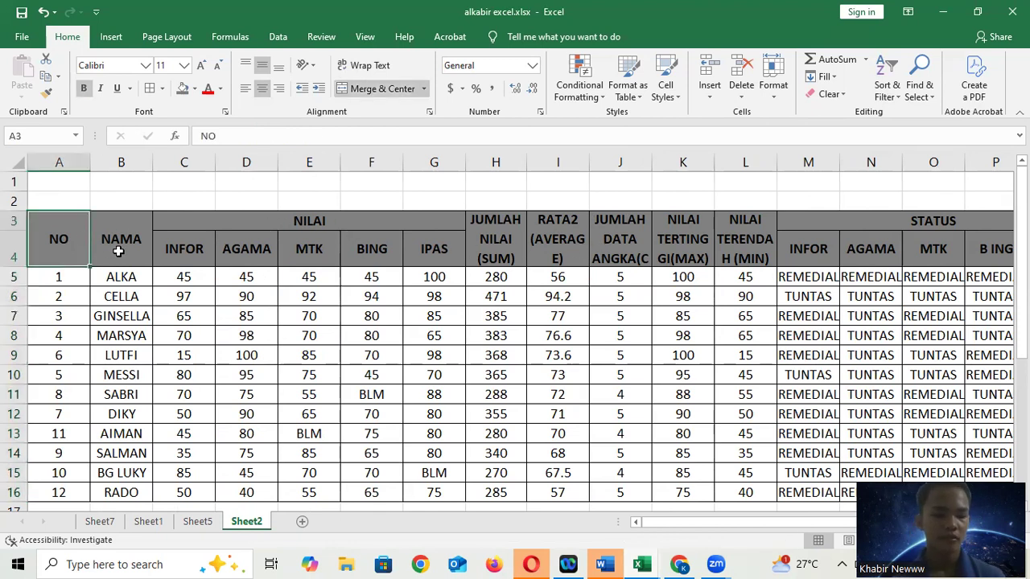